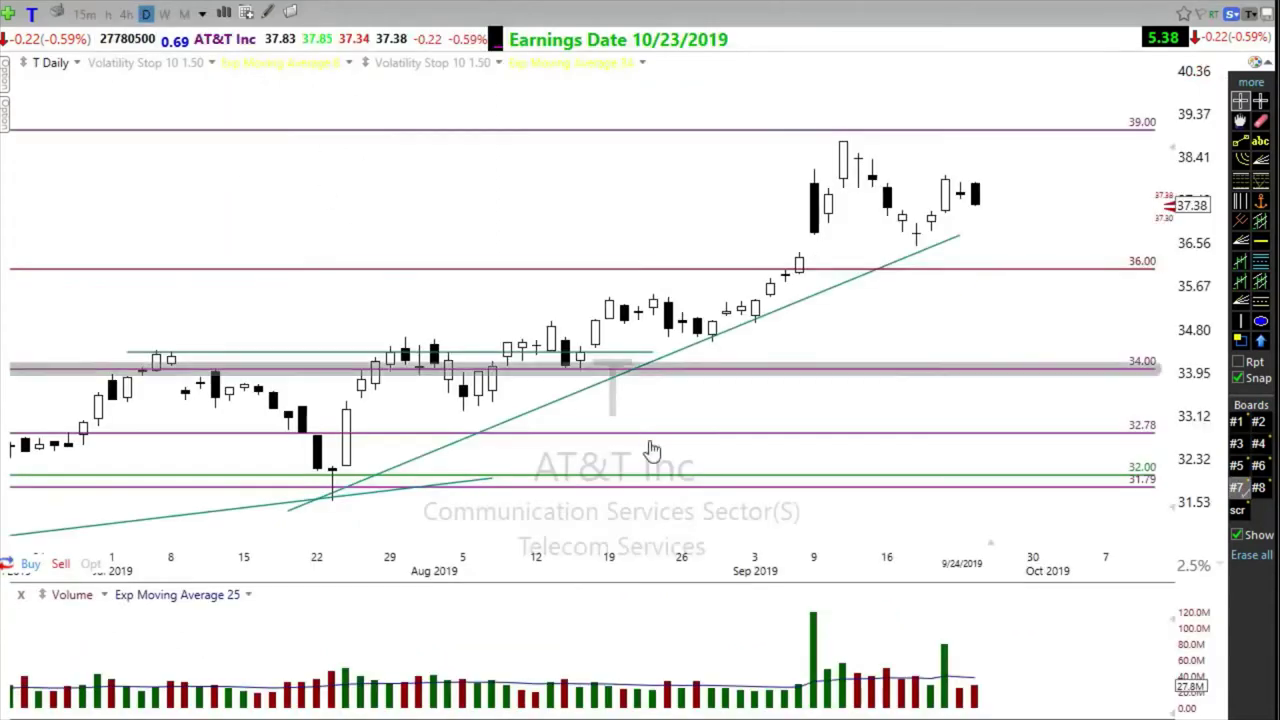
Step: Replace the trend lines and price levels shown on the daily AT&T chart with the contents of drawing board #4
scroll(740, 523, "down", 3)
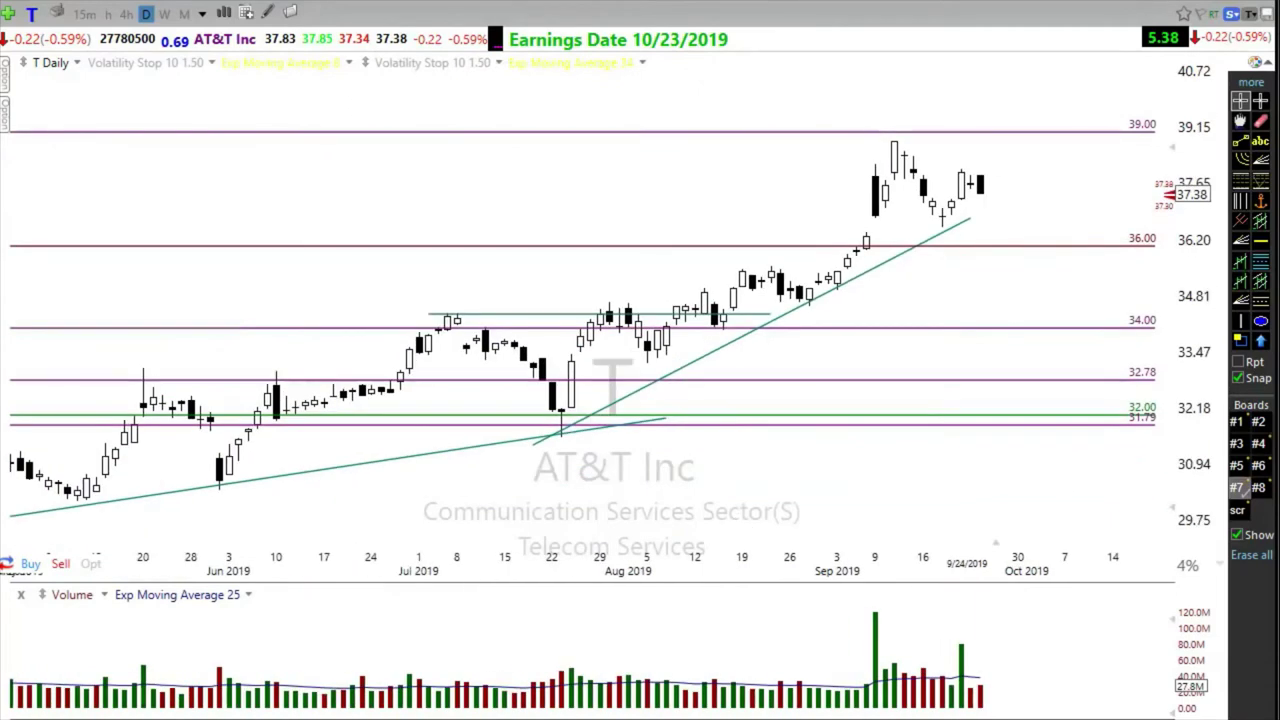
left_click(1258, 443)
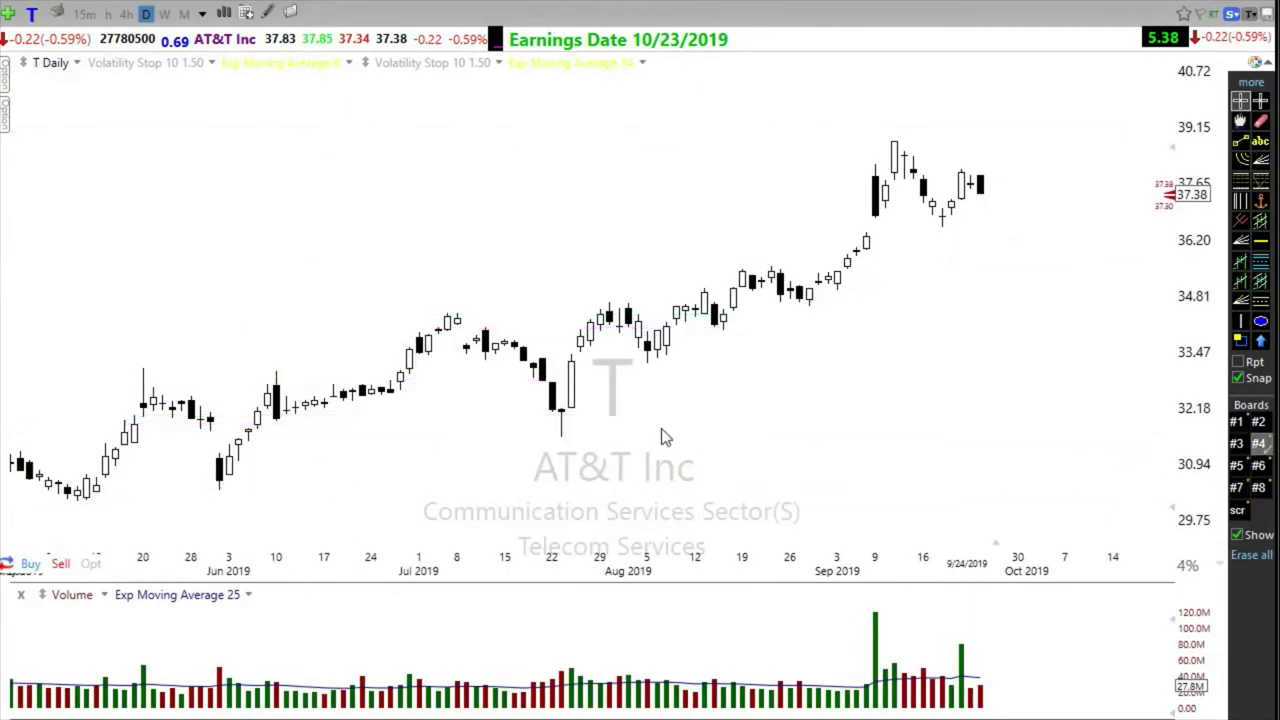
scroll(613, 403, "down", 2)
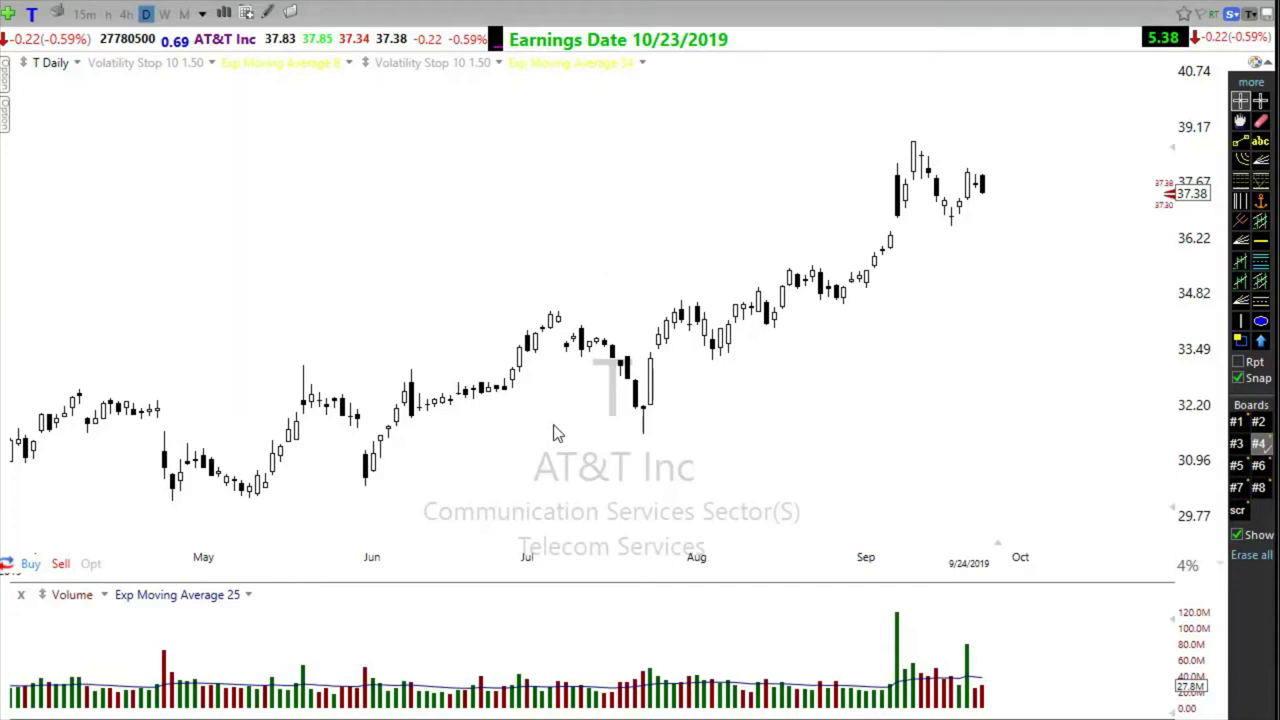
Step: Switch to the Heiken-Ashi chart layout with the EAvg 17, EAvg 6 and EAvg 2 plots for the daily AT&T chart
left_click(459, 5)
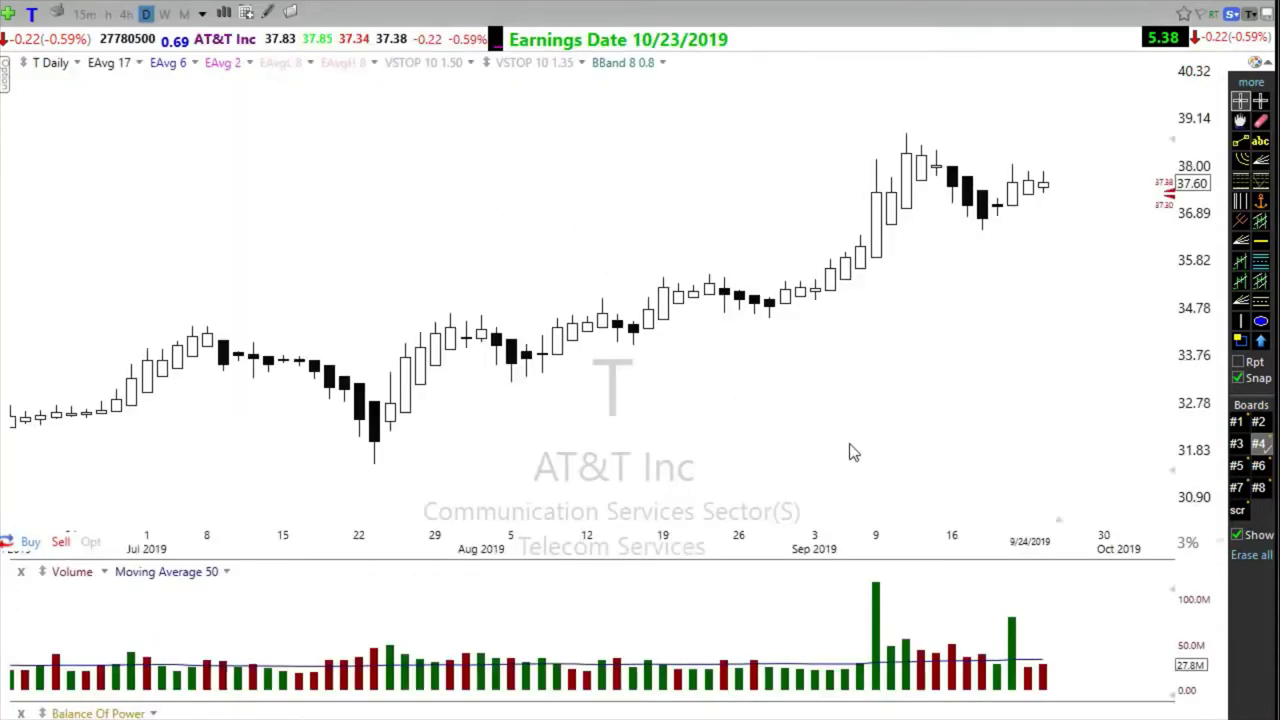
scroll(826, 432, "down", 1)
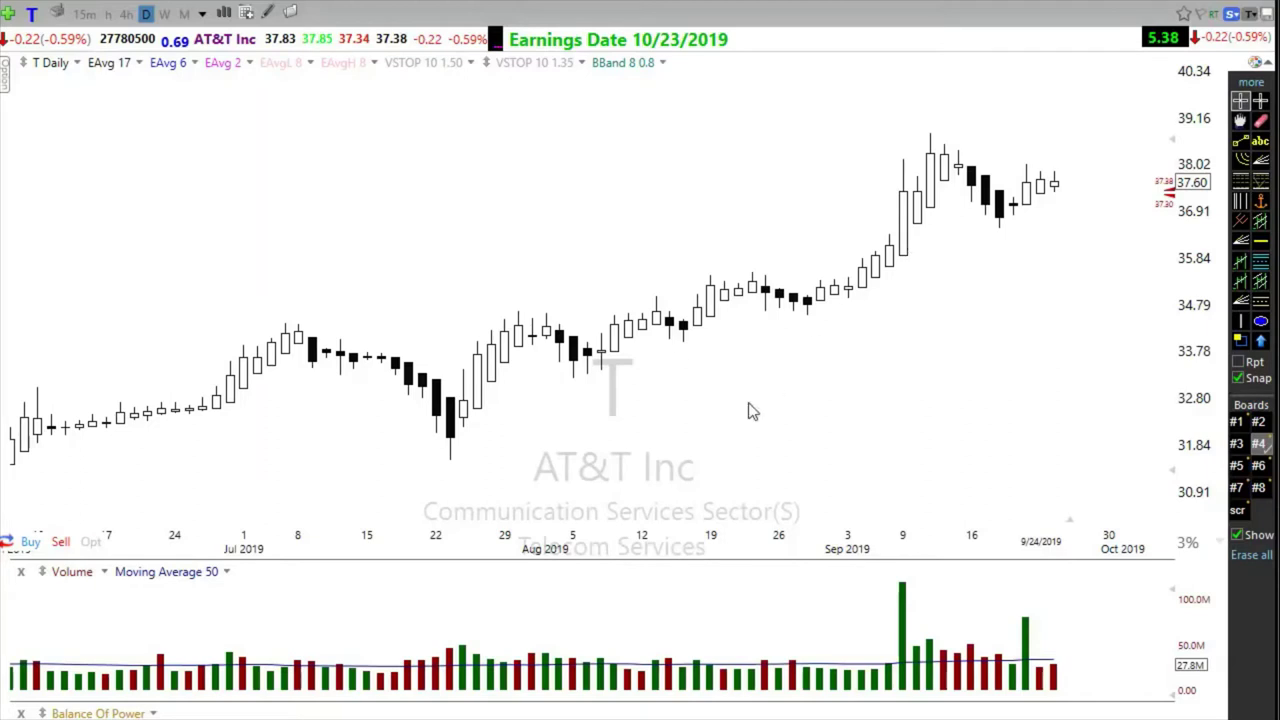
scroll(752, 411, "down", 2)
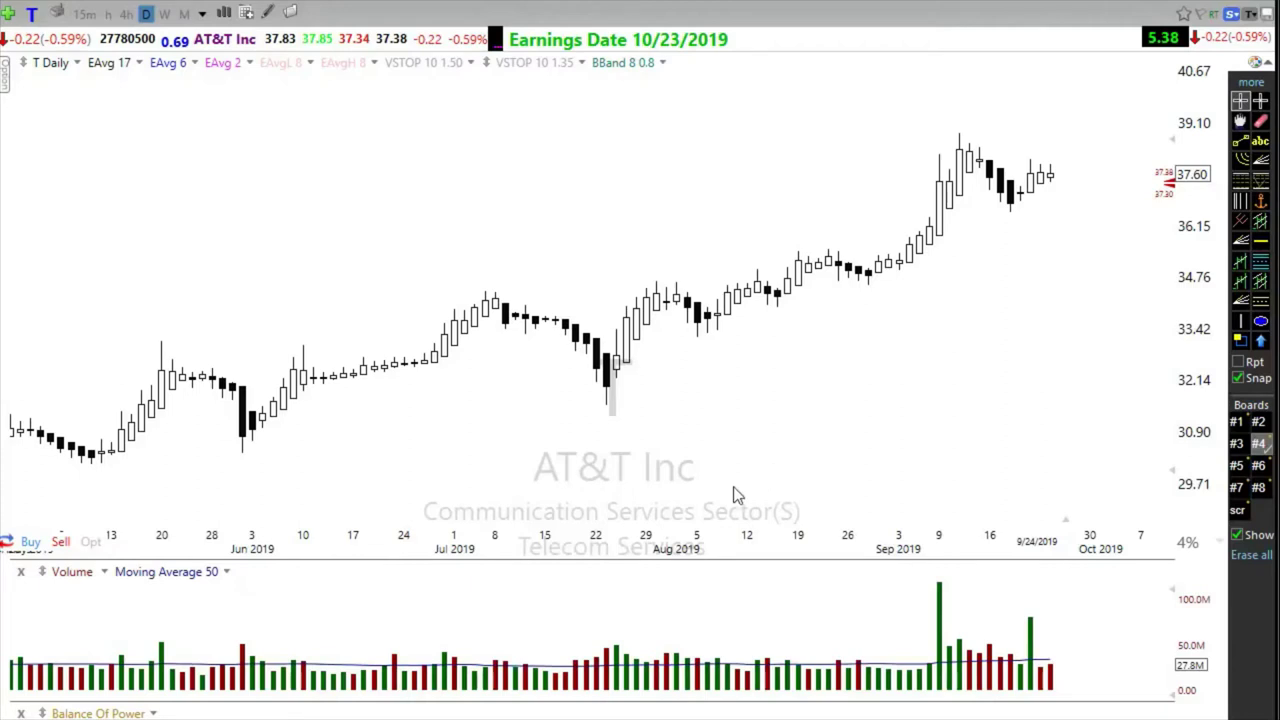
scroll(680, 455, "up", 2)
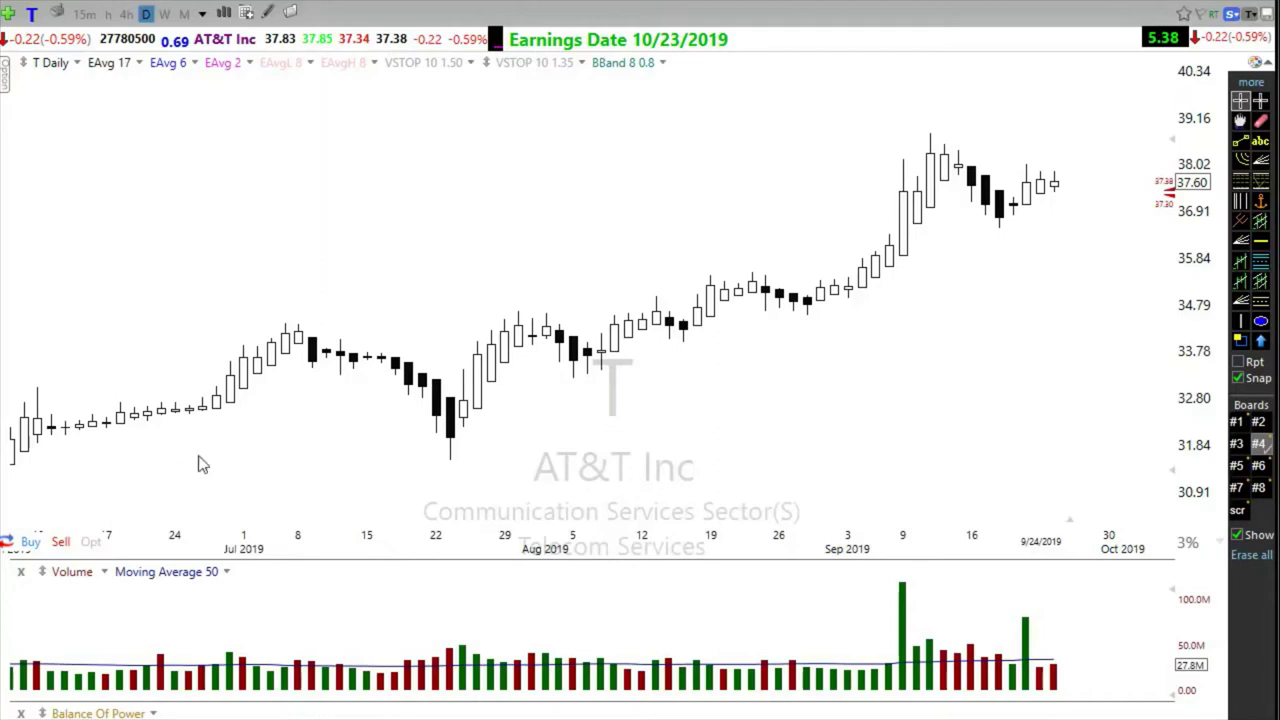
Step: View the AT&T candles on the 4-hour and hourly timeframes, and return to the daily timeframe
left_click(126, 14)
scroll(748, 424, "down", 3)
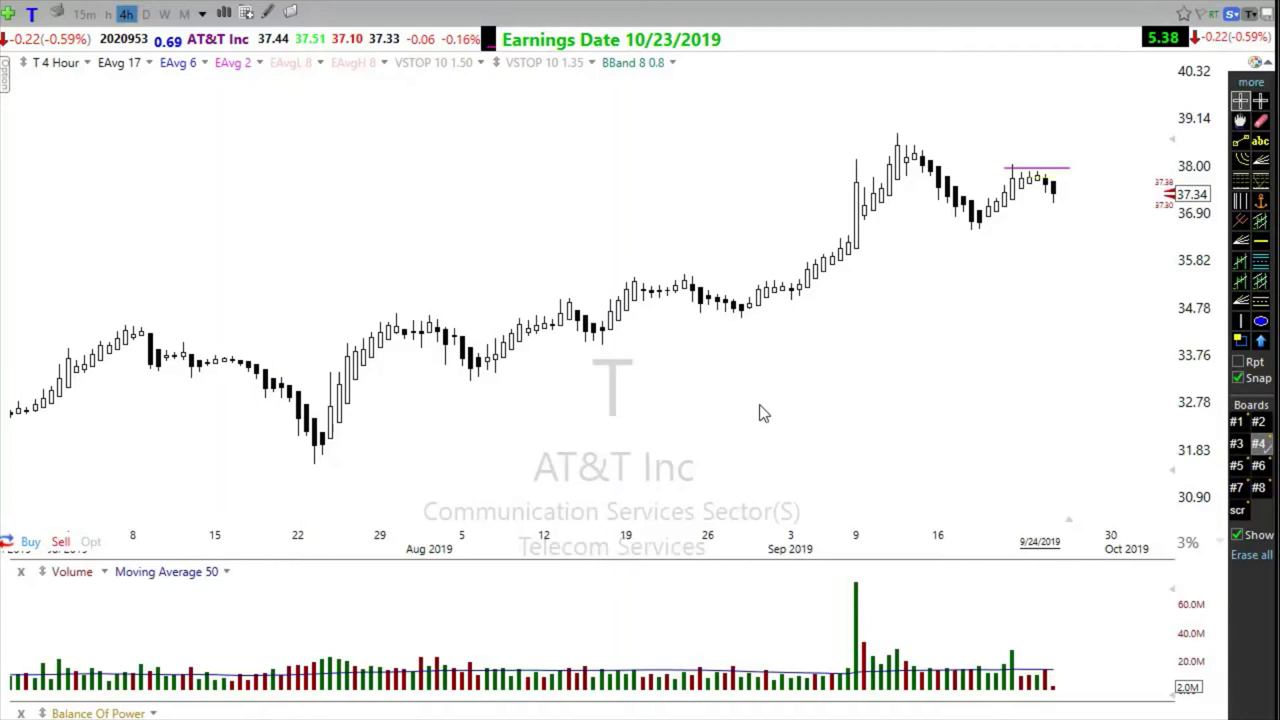
scroll(763, 413, "up", 1)
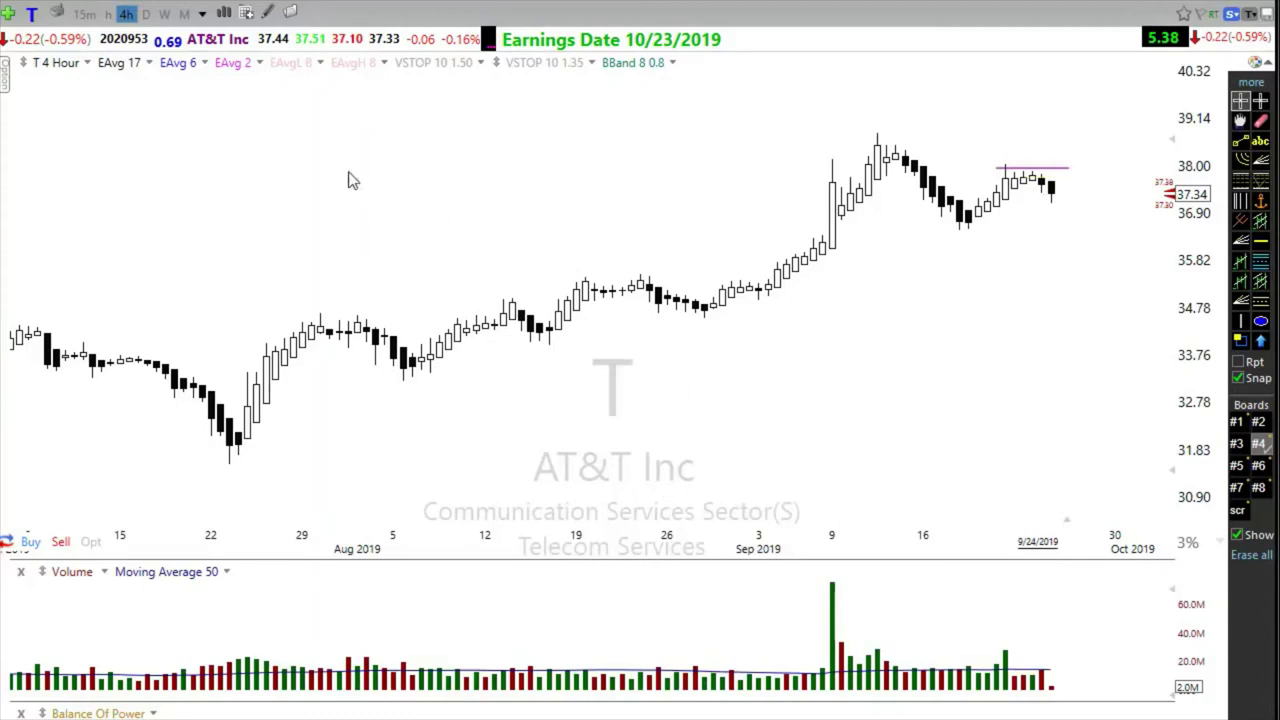
left_click(108, 13)
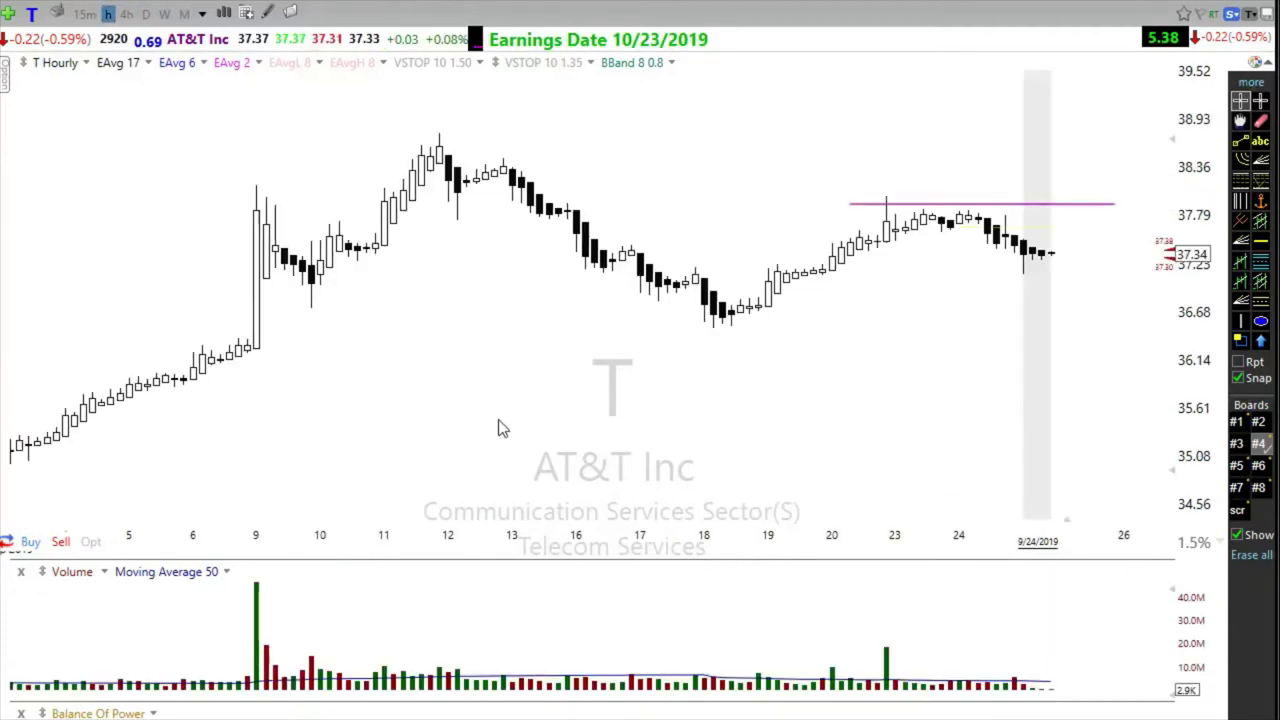
scroll(520, 429, "down", 3)
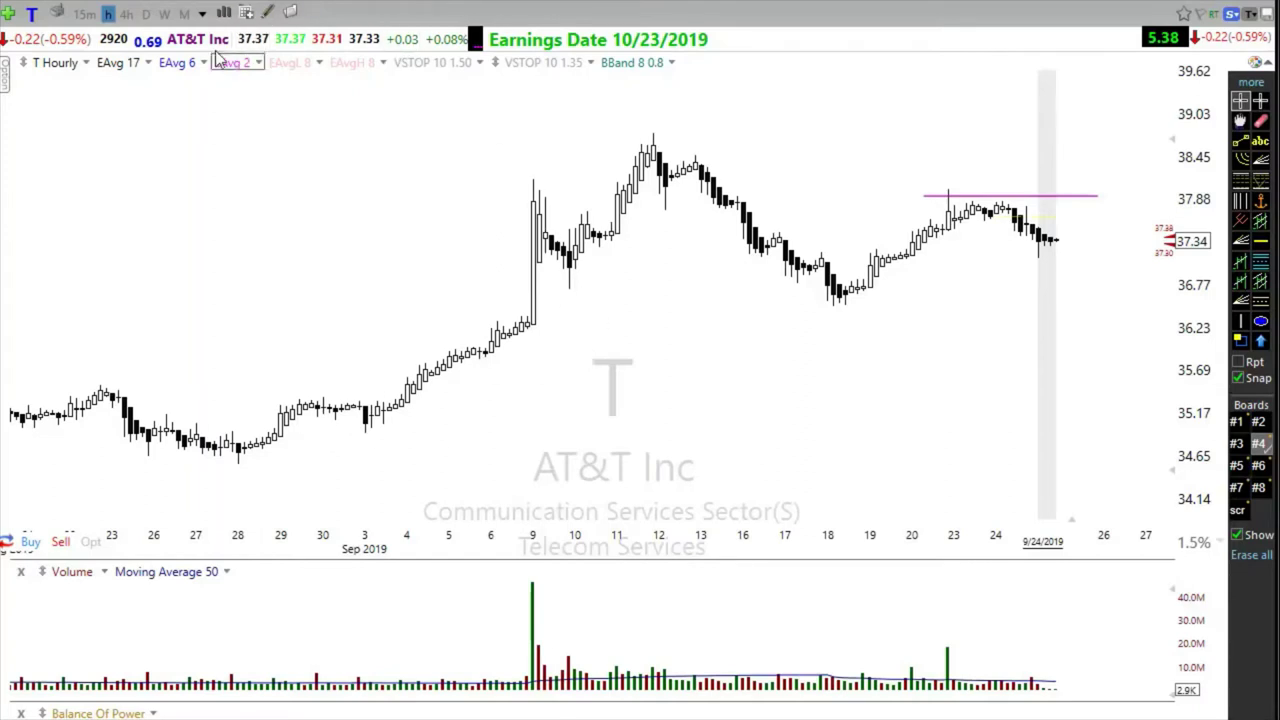
left_click(146, 14)
Step: Mark the white candles of the early September rise with small magenta arrows underneath, and erase the arrows
scroll(569, 440, "up", 3)
scroll(535, 445, "up", 3)
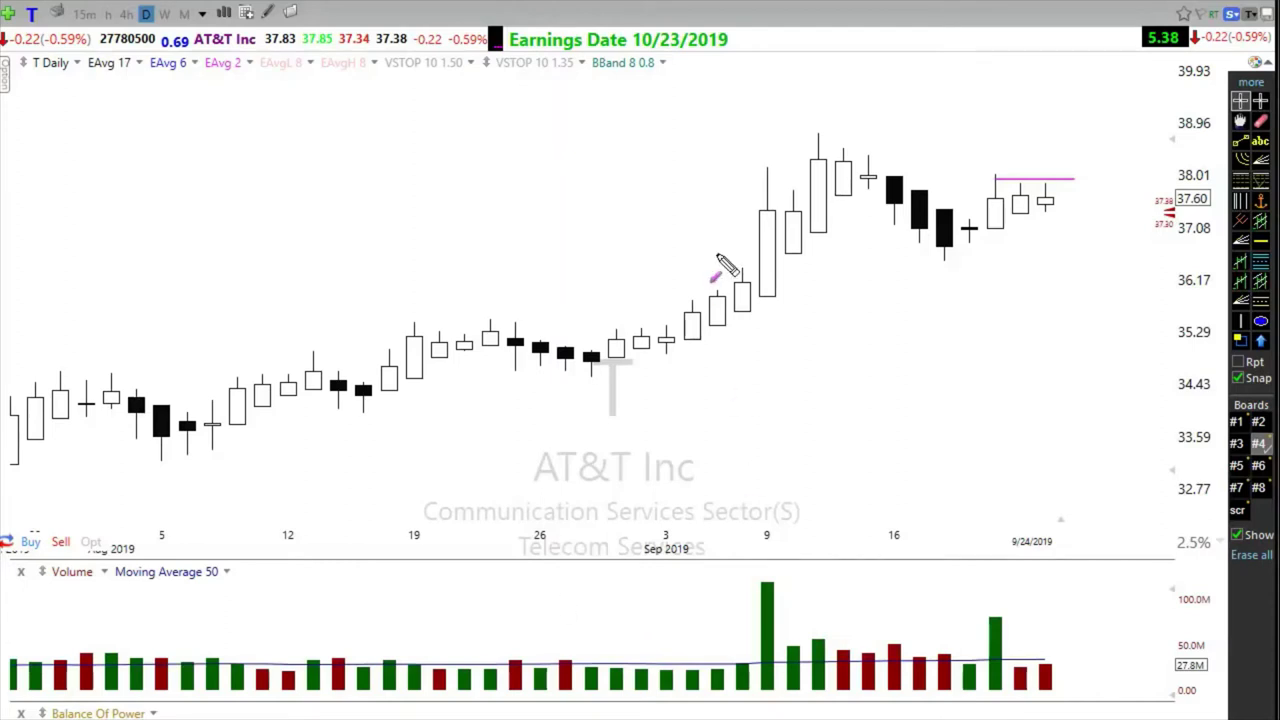
left_click(698, 368)
left_click(724, 347)
left_click(749, 340)
left_click(773, 315)
left_click(807, 262)
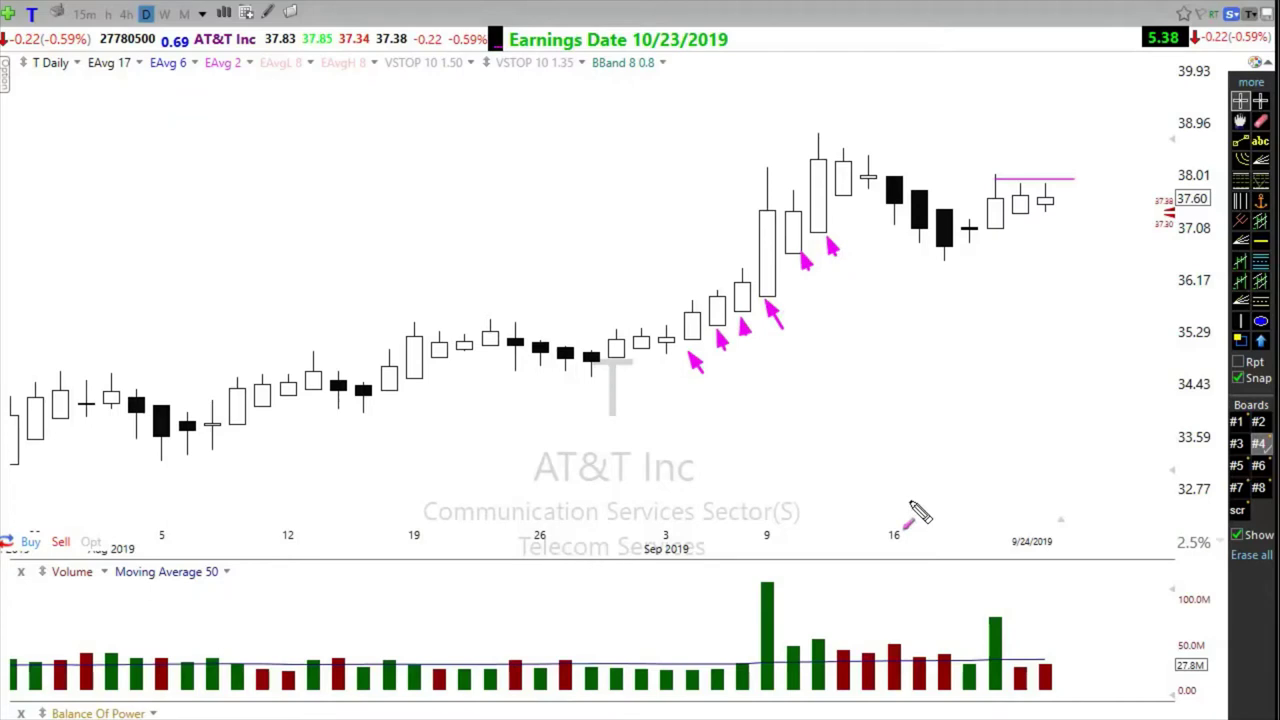
key("e")
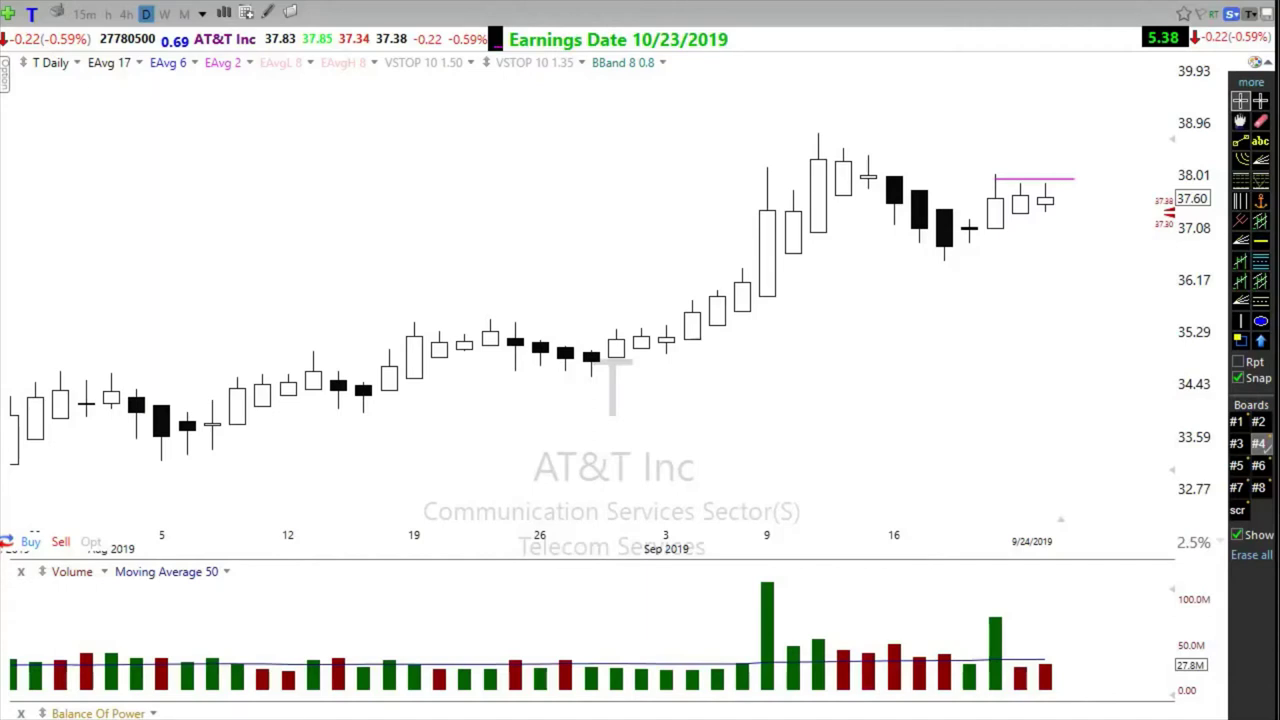
Step: Draw a magenta arrow up along the early September rise and another down along the mid-September pullback, and clear them
mouse_move(667, 353)
left_mouse_down()
mouse_move(812, 310)
mouse_move(877, 255)
left_mouse_up()
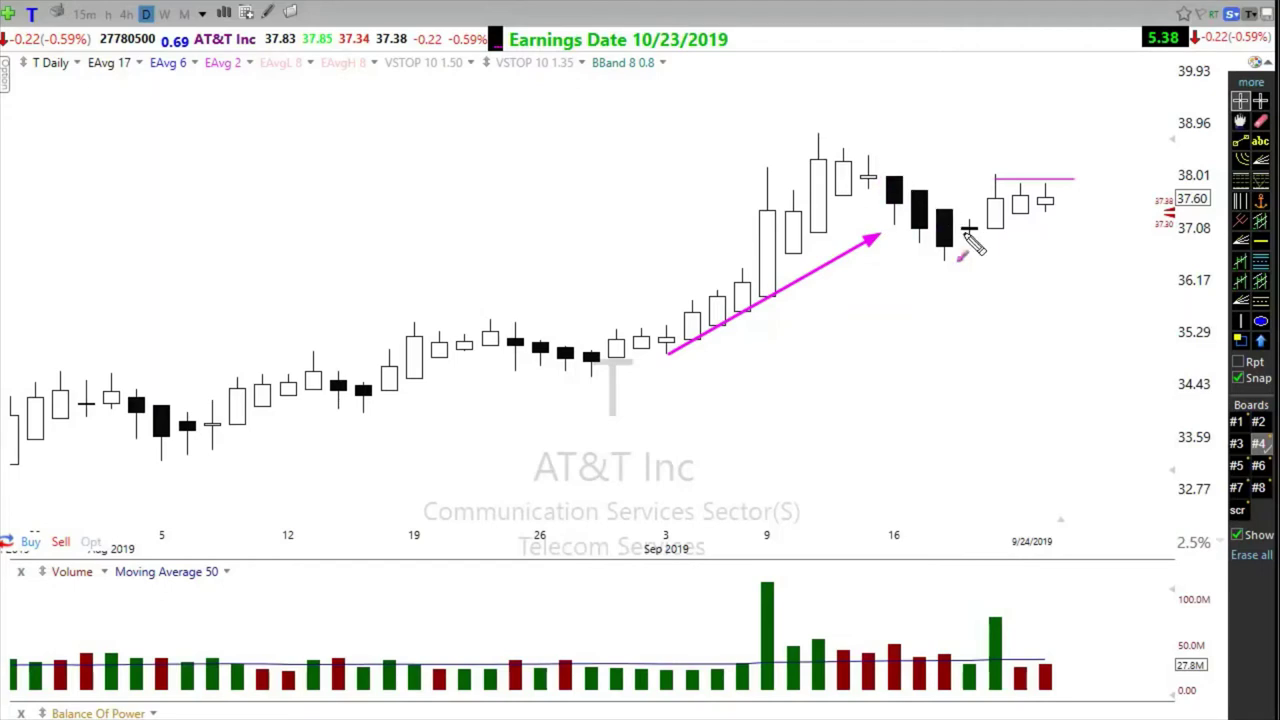
left_click_drag(866, 148, 990, 236)
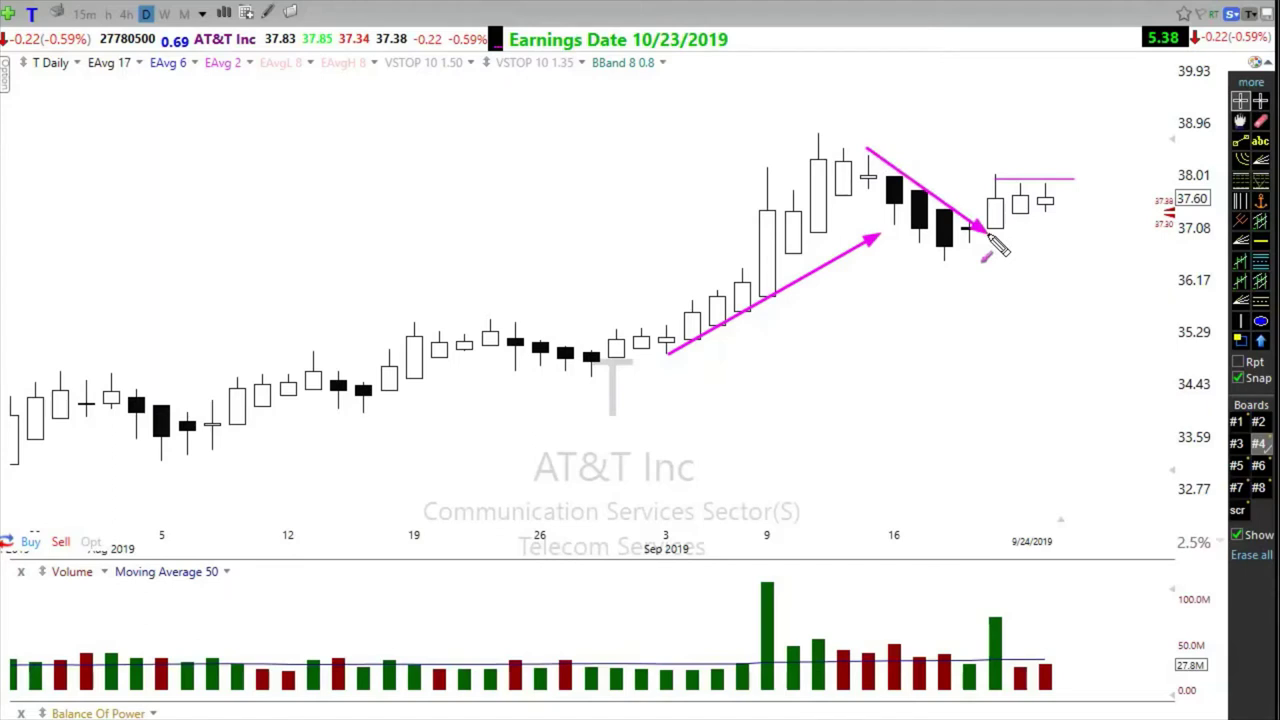
scroll(871, 266, "down", 6)
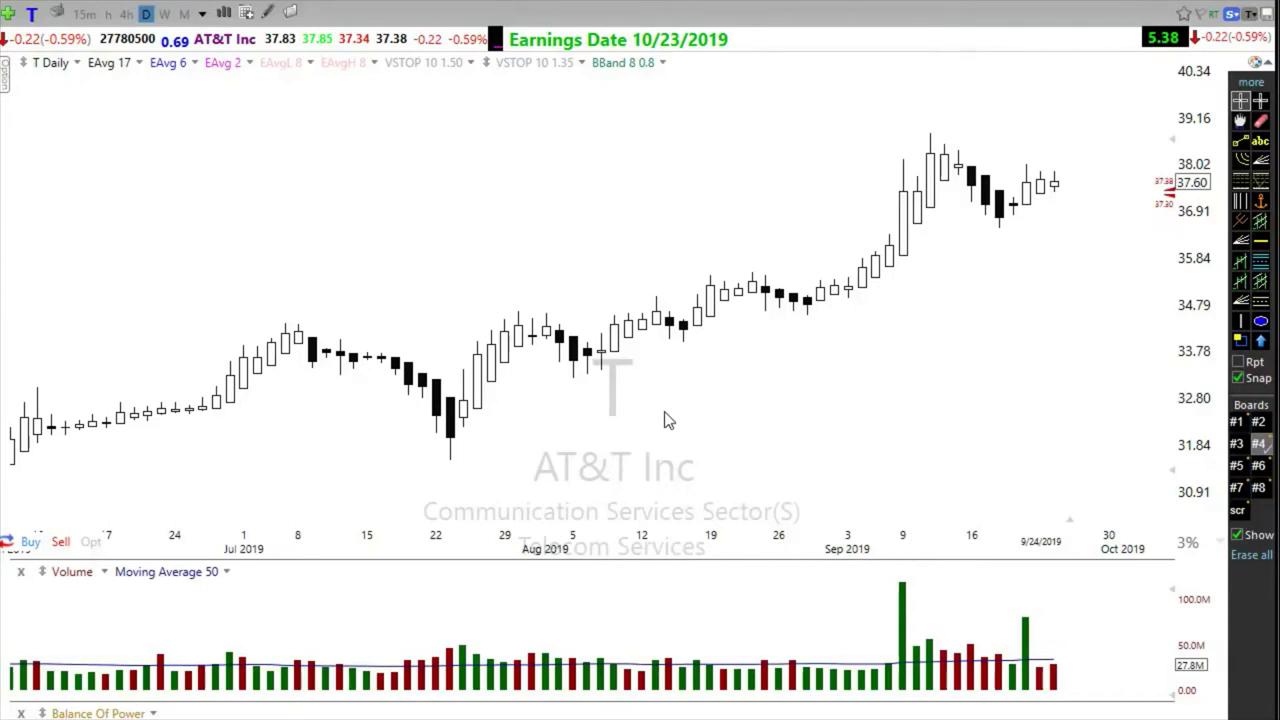
Step: Draw a long magenta arrow under the uptrend from the late July low to late September, and clear it
scroll(631, 429, "down", 2)
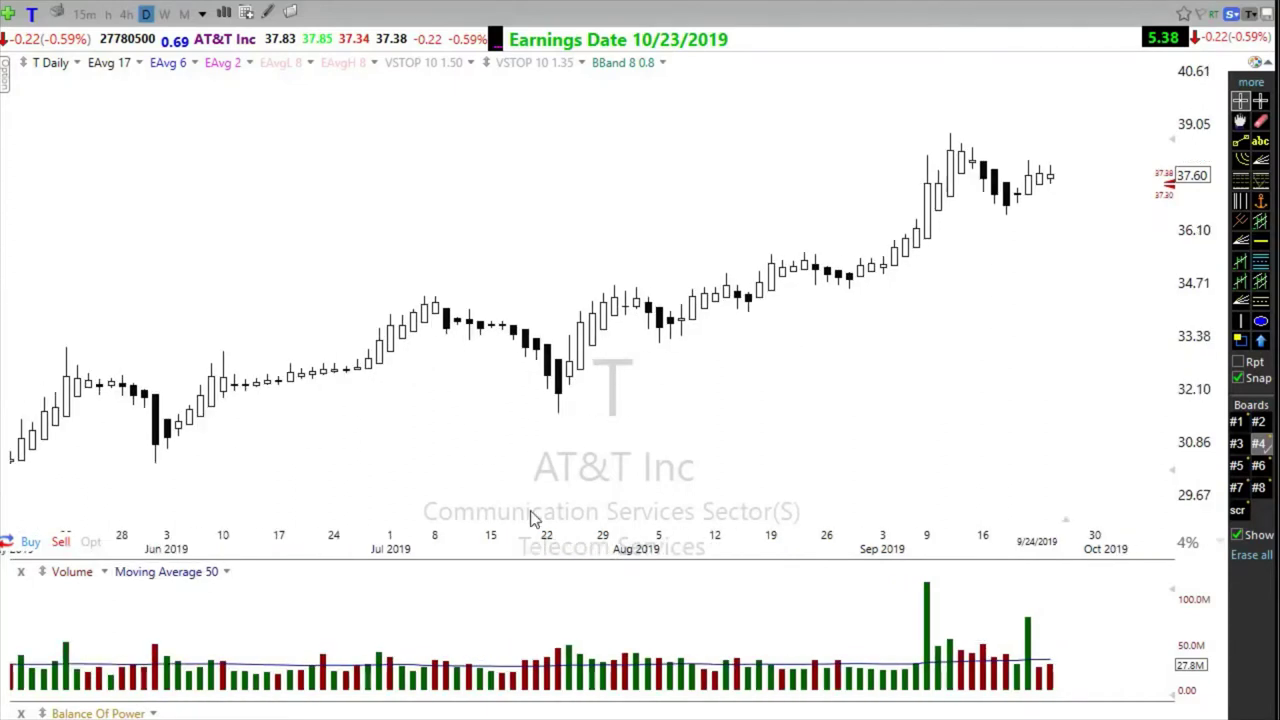
scroll(525, 505, "up", 3)
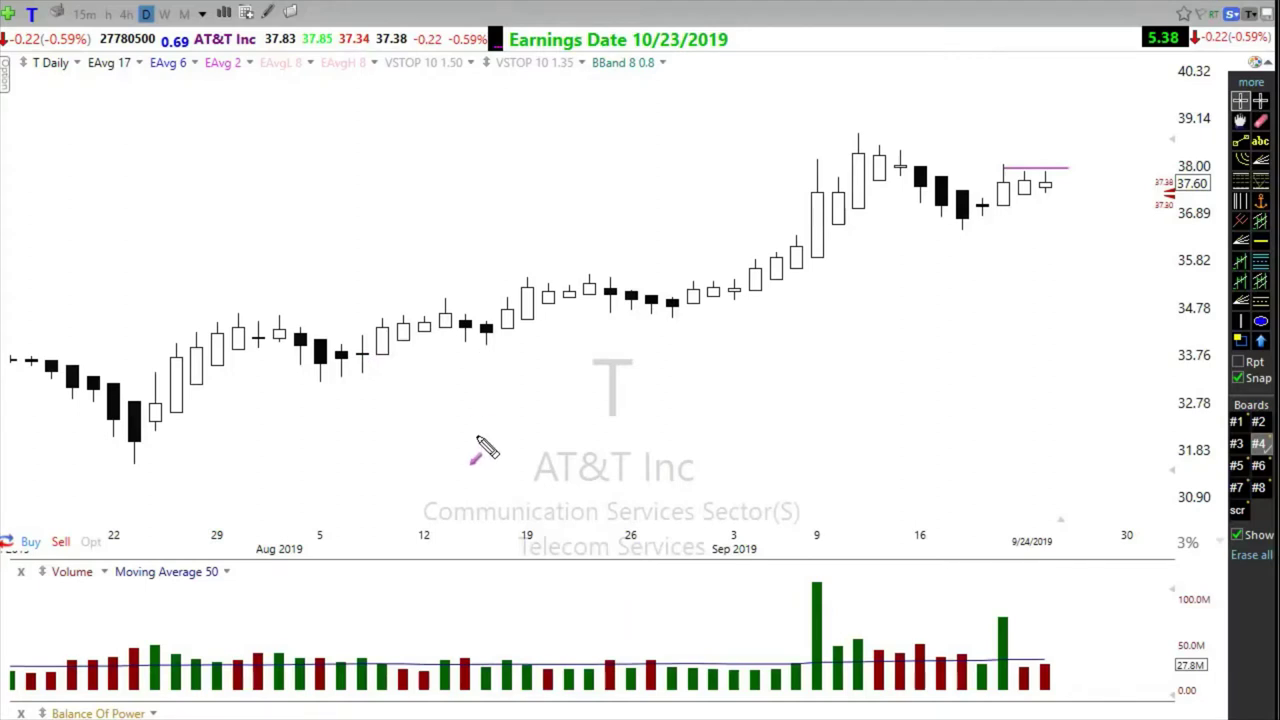
scroll(490, 447, "down", 1)
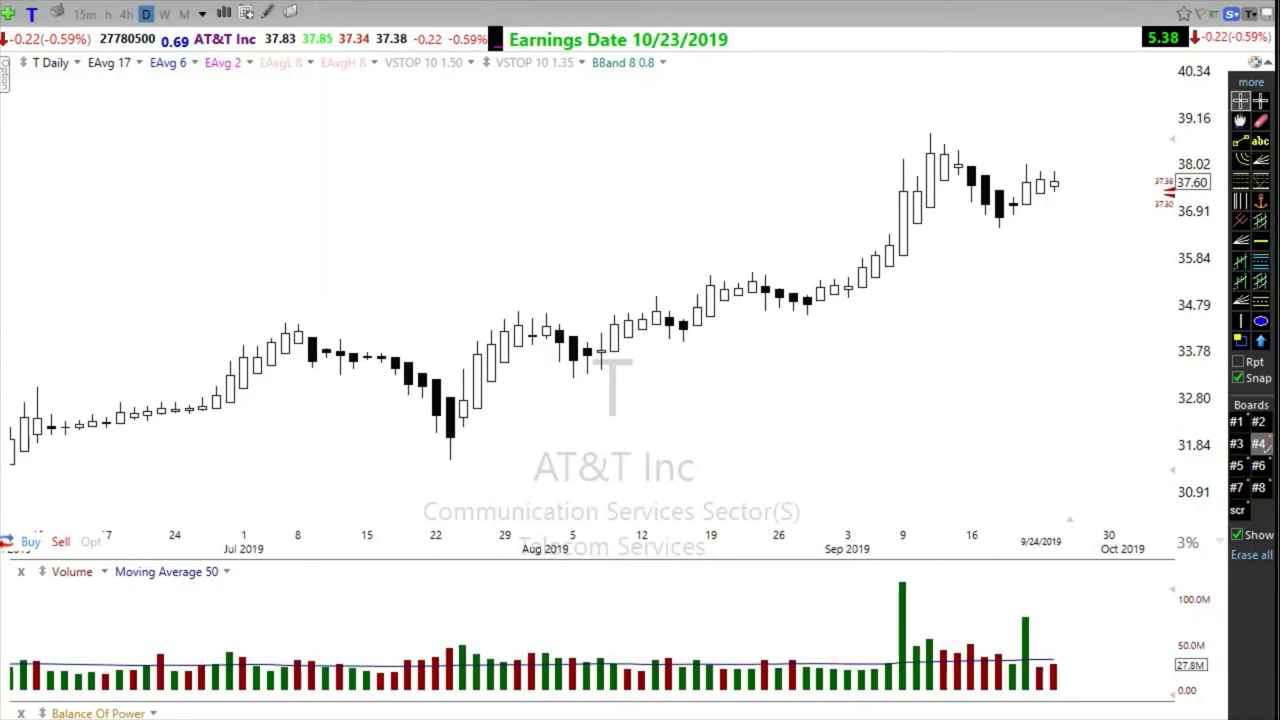
mouse_move(447, 430)
left_mouse_down()
mouse_move(580, 423)
mouse_move(1060, 268)
mouse_move(1042, 238)
left_mouse_up()
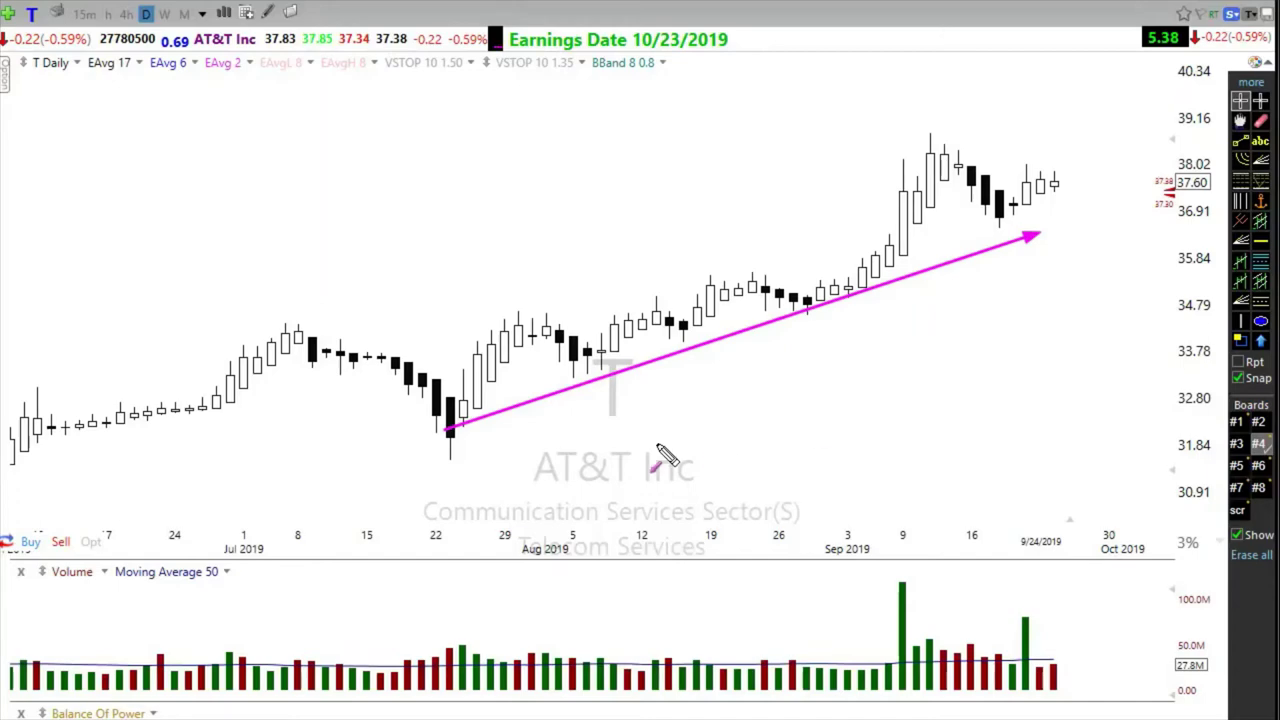
key("Escape")
Step: Examine the price plot's style settings, including the Heiken-Ashi plot style and bar fill options, and close them
scroll(657, 444, "down", 3)
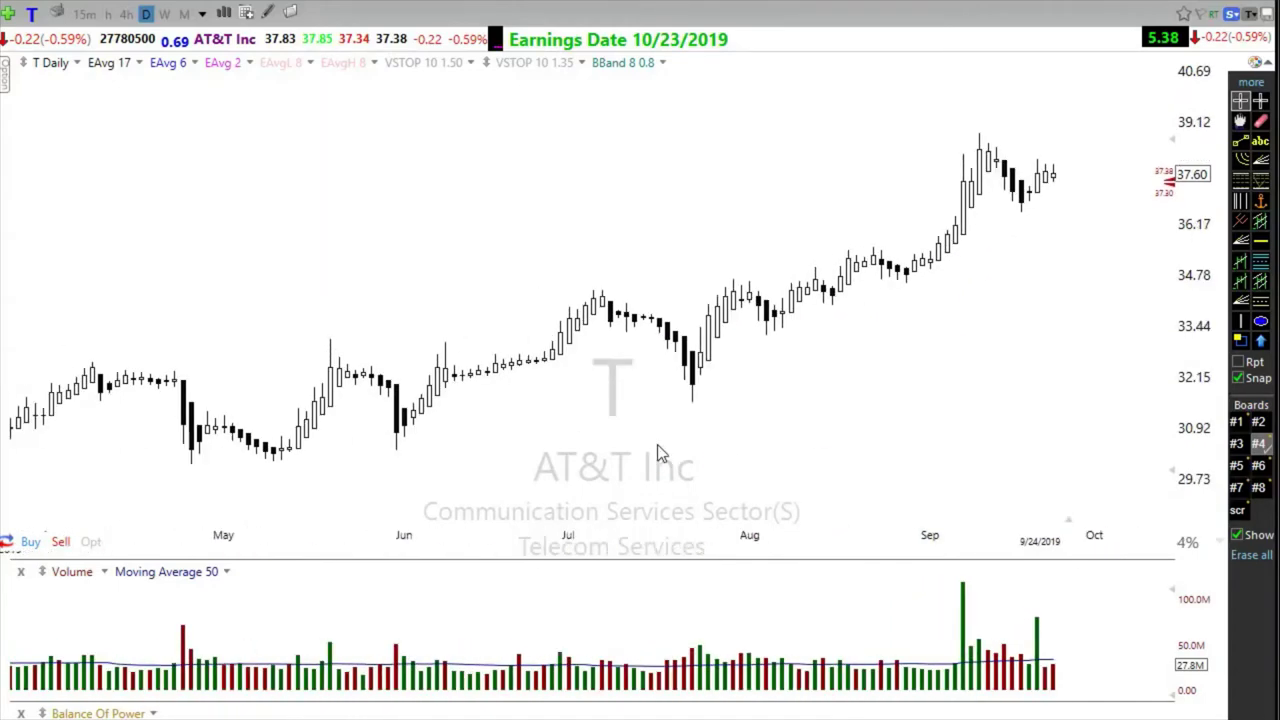
scroll(657, 444, "down", 2)
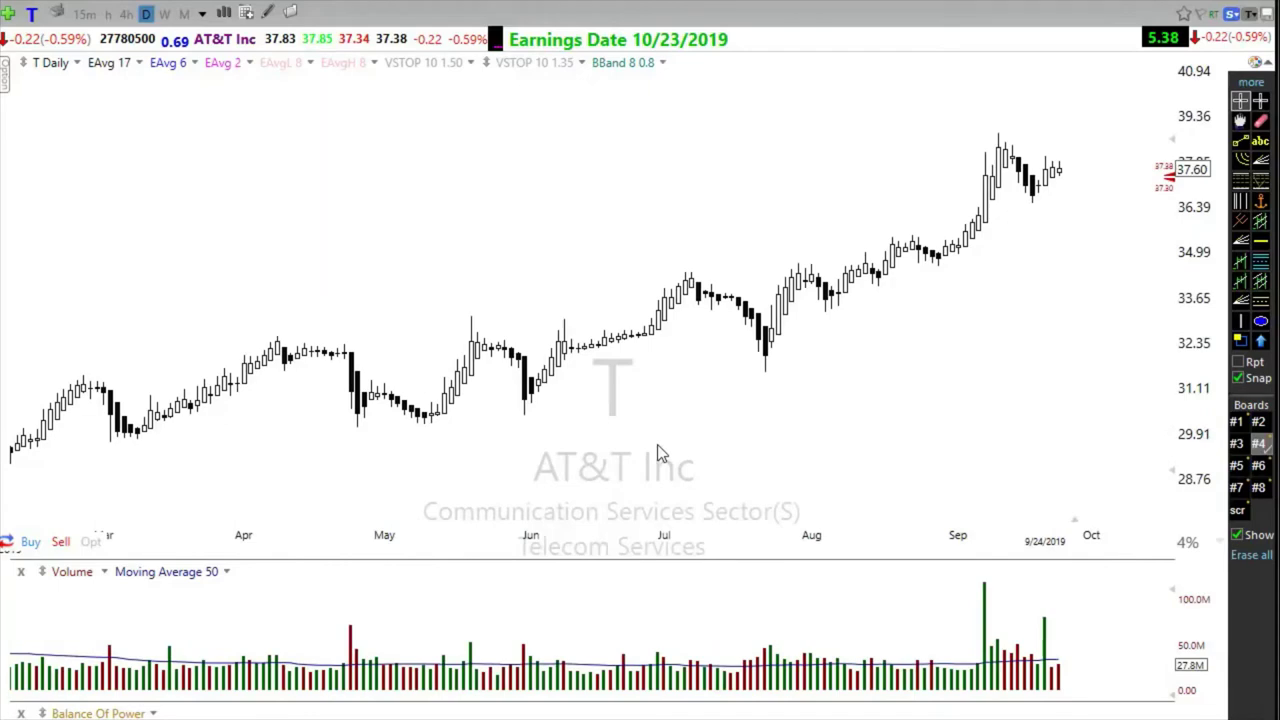
scroll(655, 444, "up", 4)
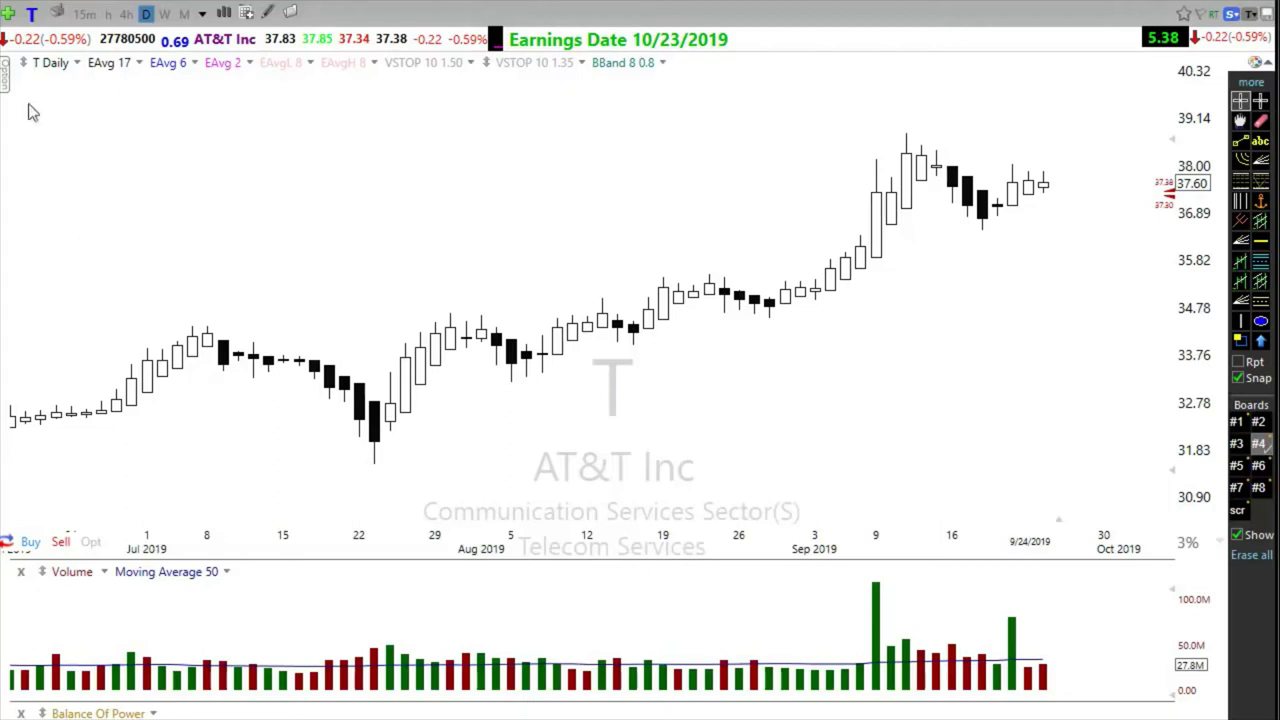
left_click(58, 64)
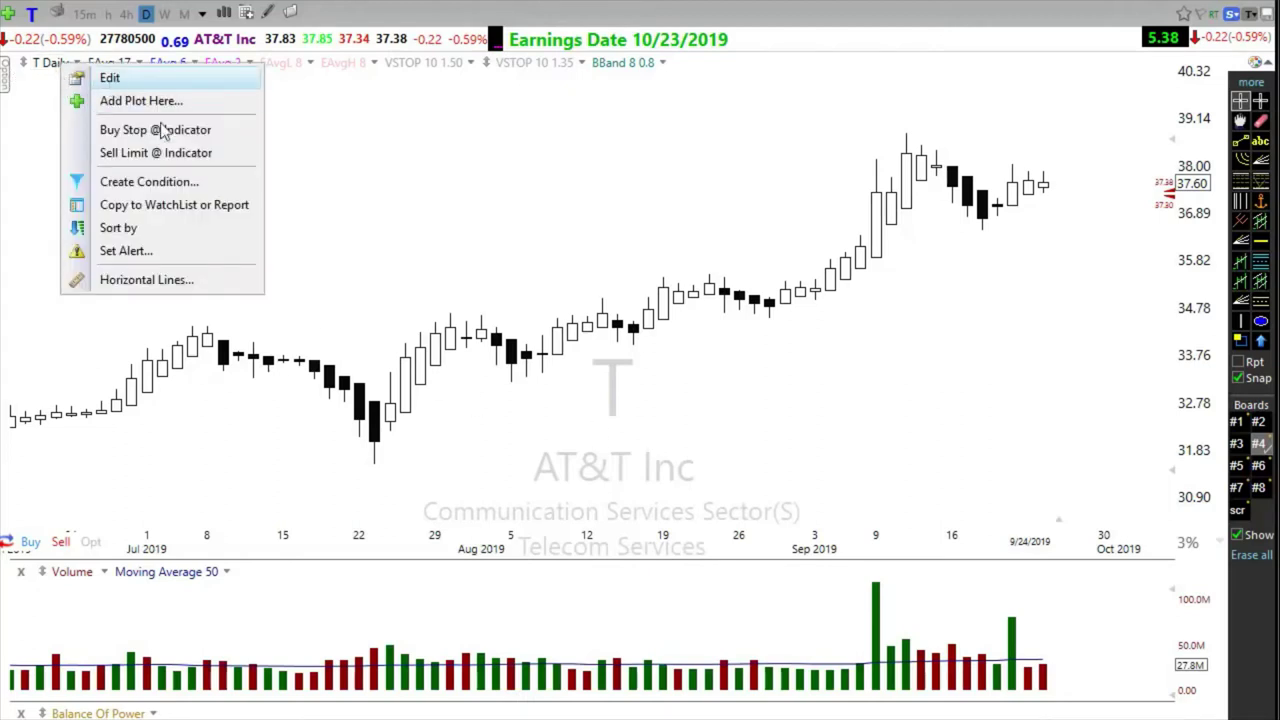
left_click(110, 80)
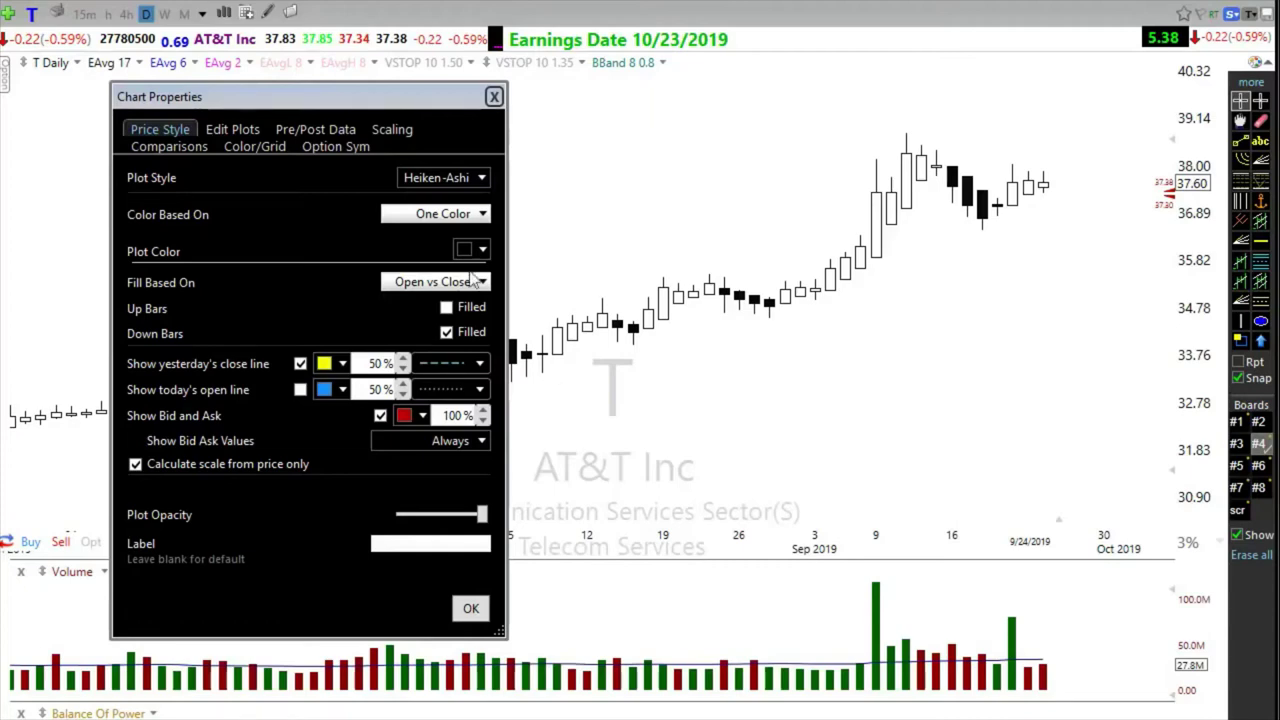
left_click(494, 96)
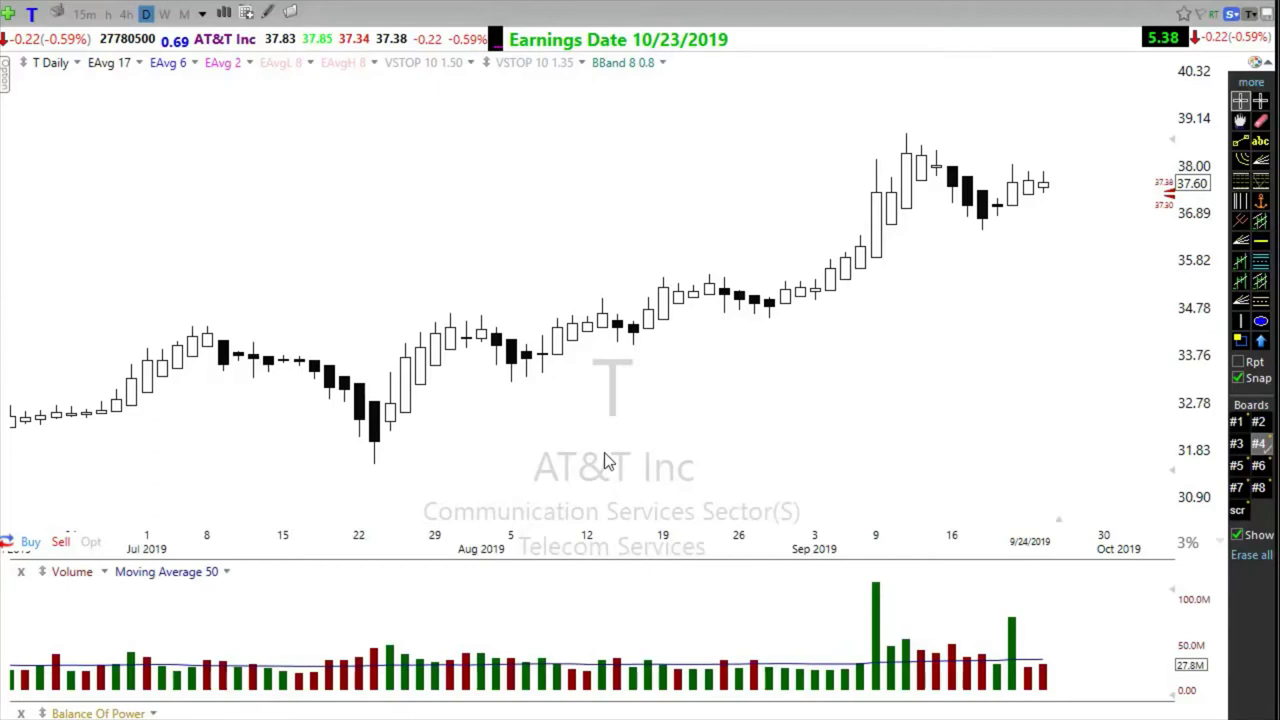
Step: Raise the plot opacity of the EAvg 2 moving average to the maximum
left_click(222, 62)
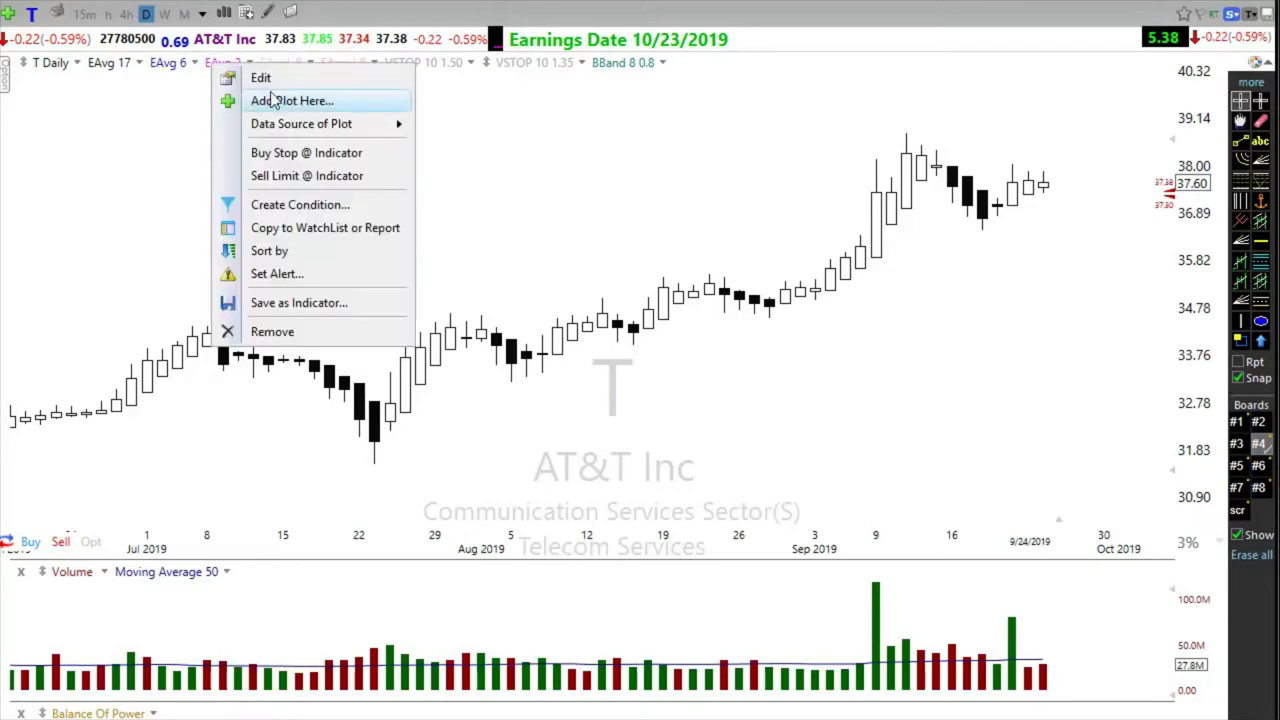
left_click(245, 78)
left_click_drag(332, 367, 413, 368)
left_click(412, 484)
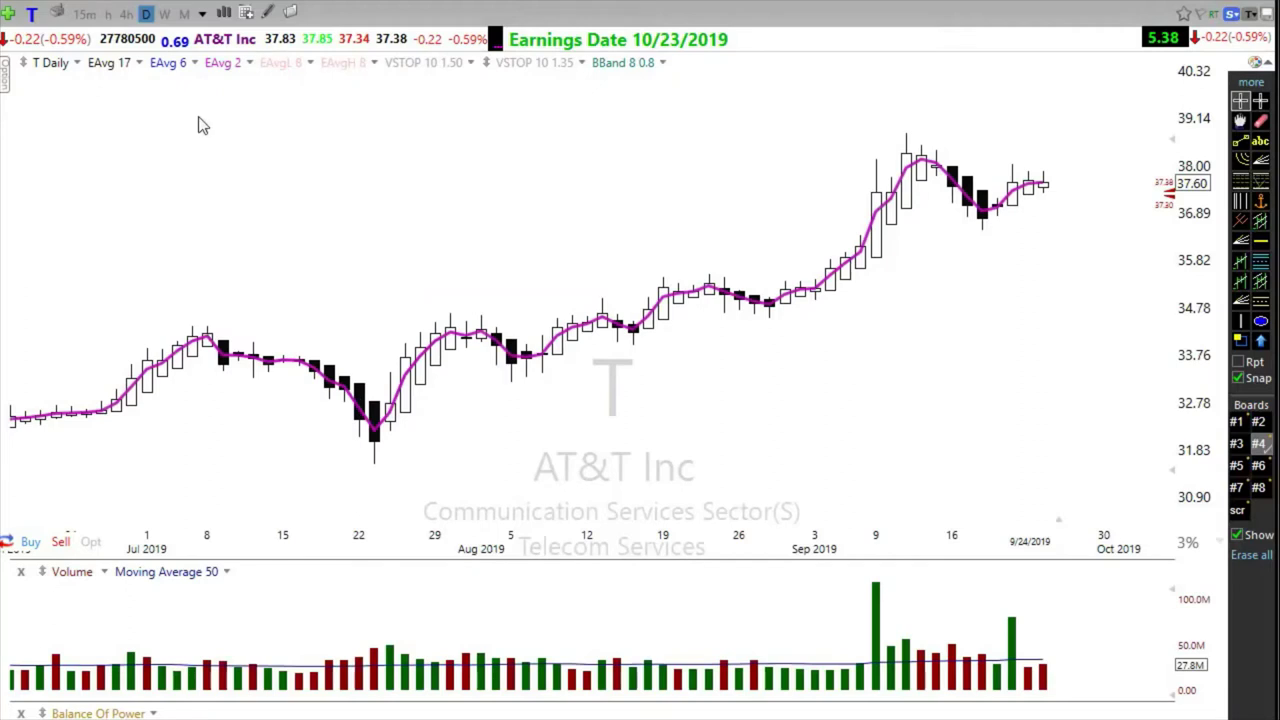
Step: Raise the plot opacity of the 6-period exponential moving average to the maximum
left_click(170, 62)
left_click(190, 75)
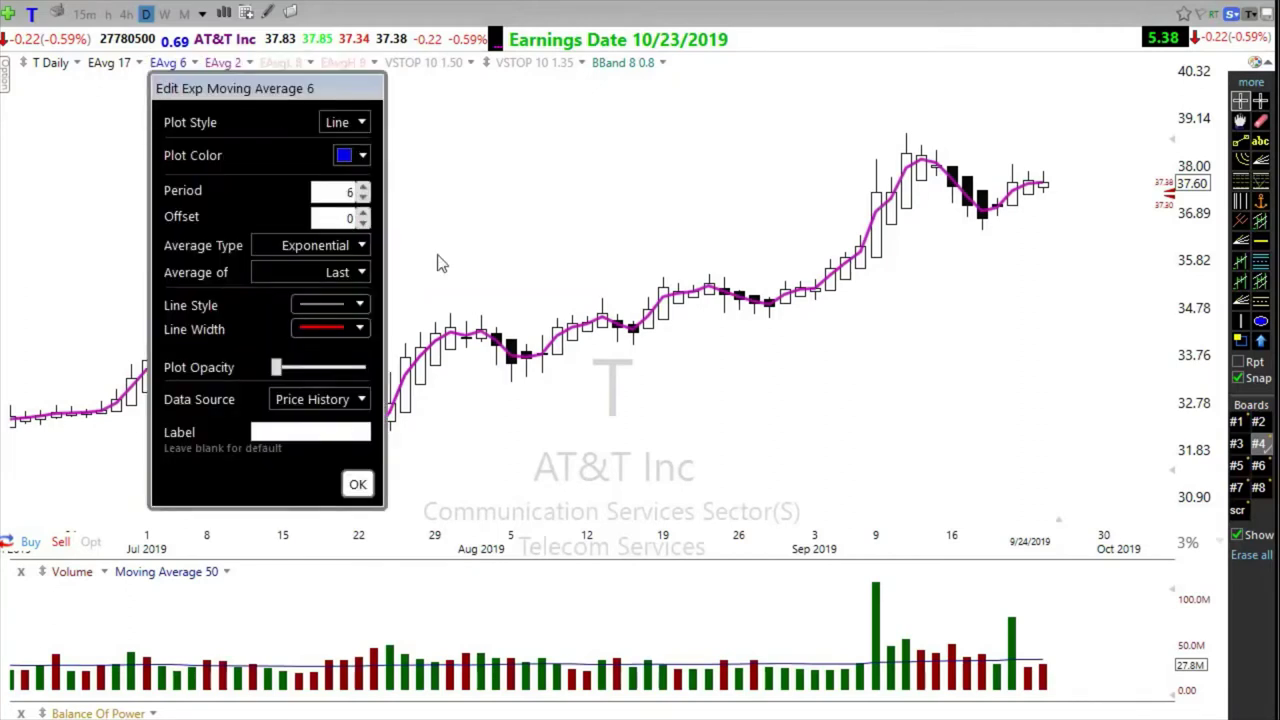
left_click_drag(277, 367, 410, 395)
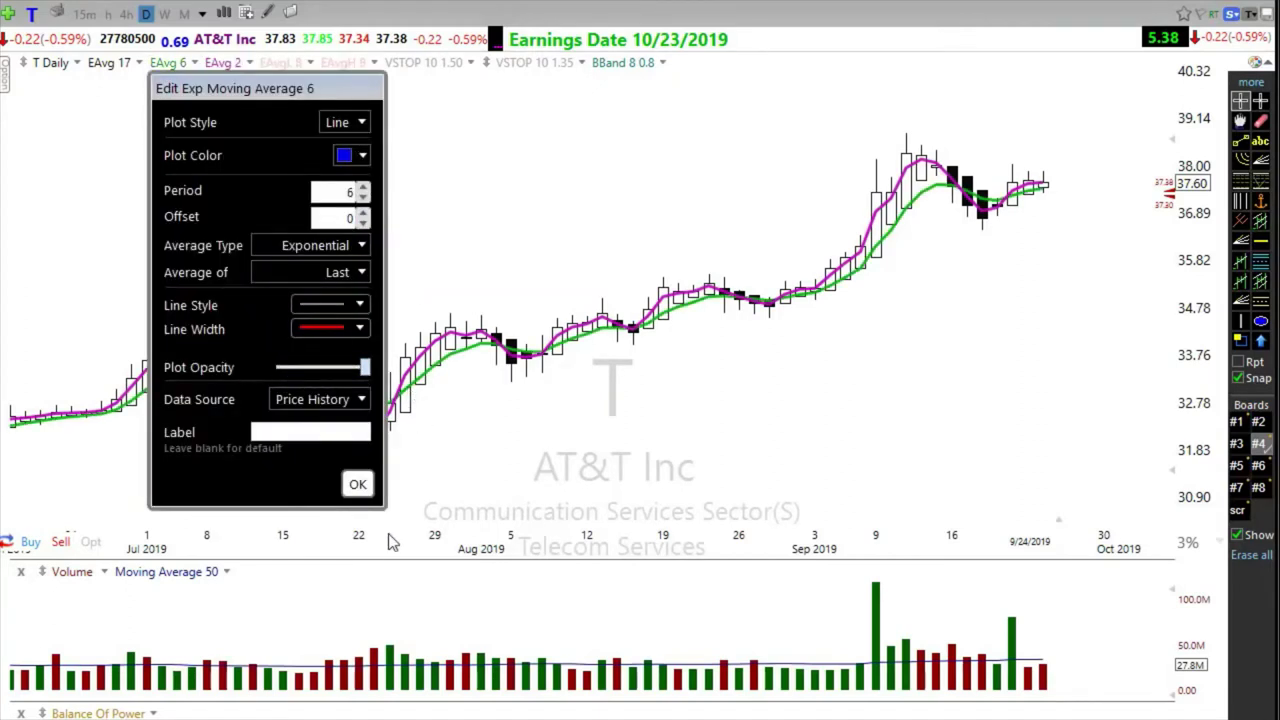
left_click(357, 484)
Step: Sketch a rising freehand green curve below the candles from late July to late September, and add an upward magenta arrow across its start
scroll(640, 483, "up", 2)
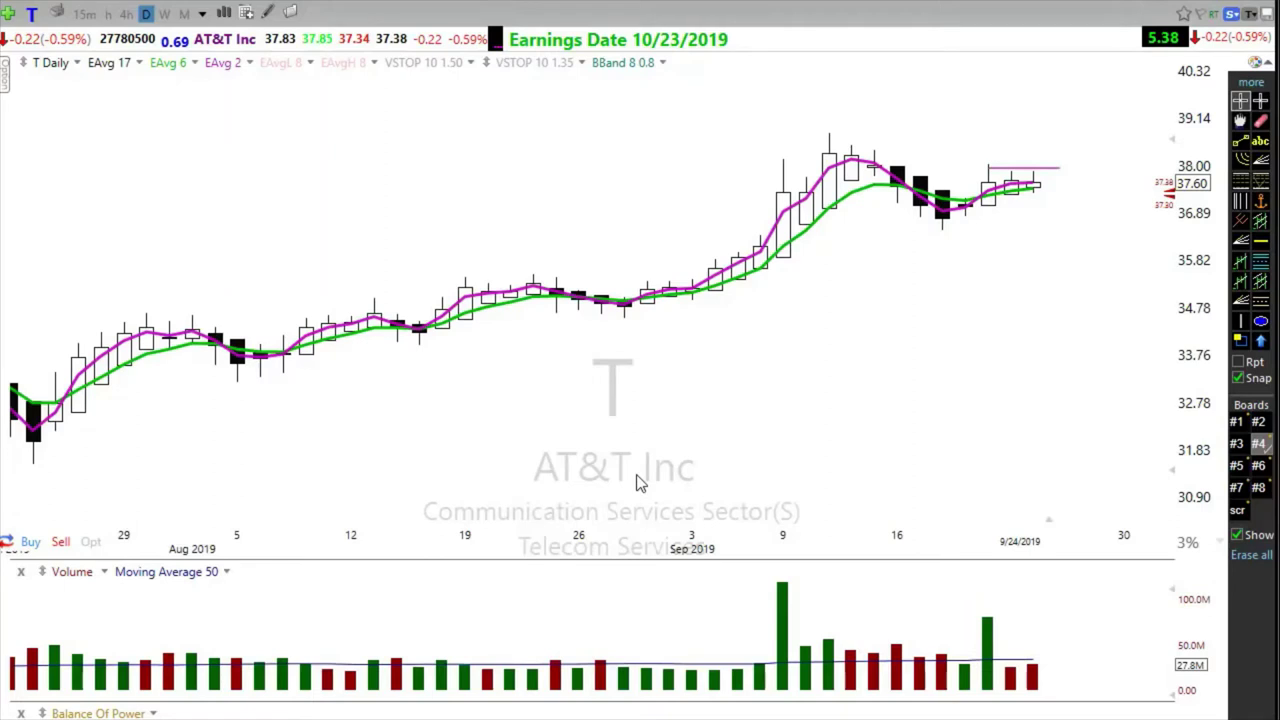
scroll(600, 434, "down", 2)
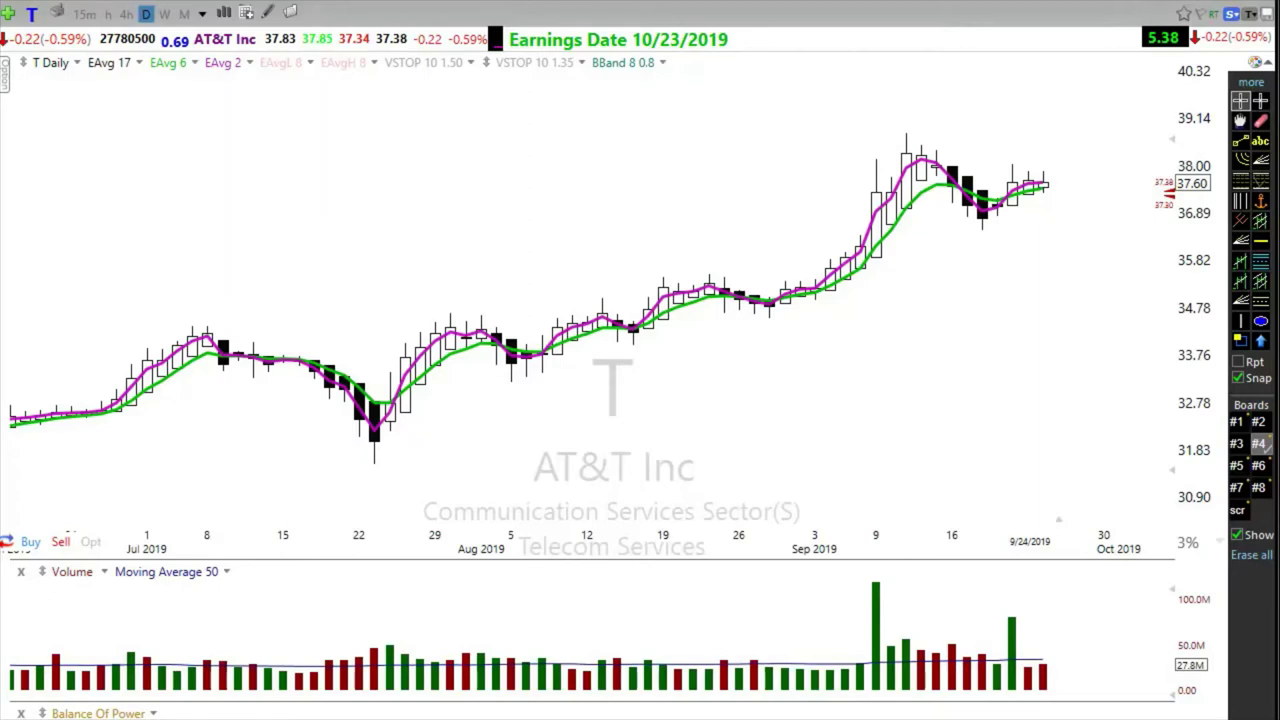
mouse_move(352, 512)
left_mouse_down()
mouse_move(962, 345)
mouse_move(1024, 295)
left_mouse_up()
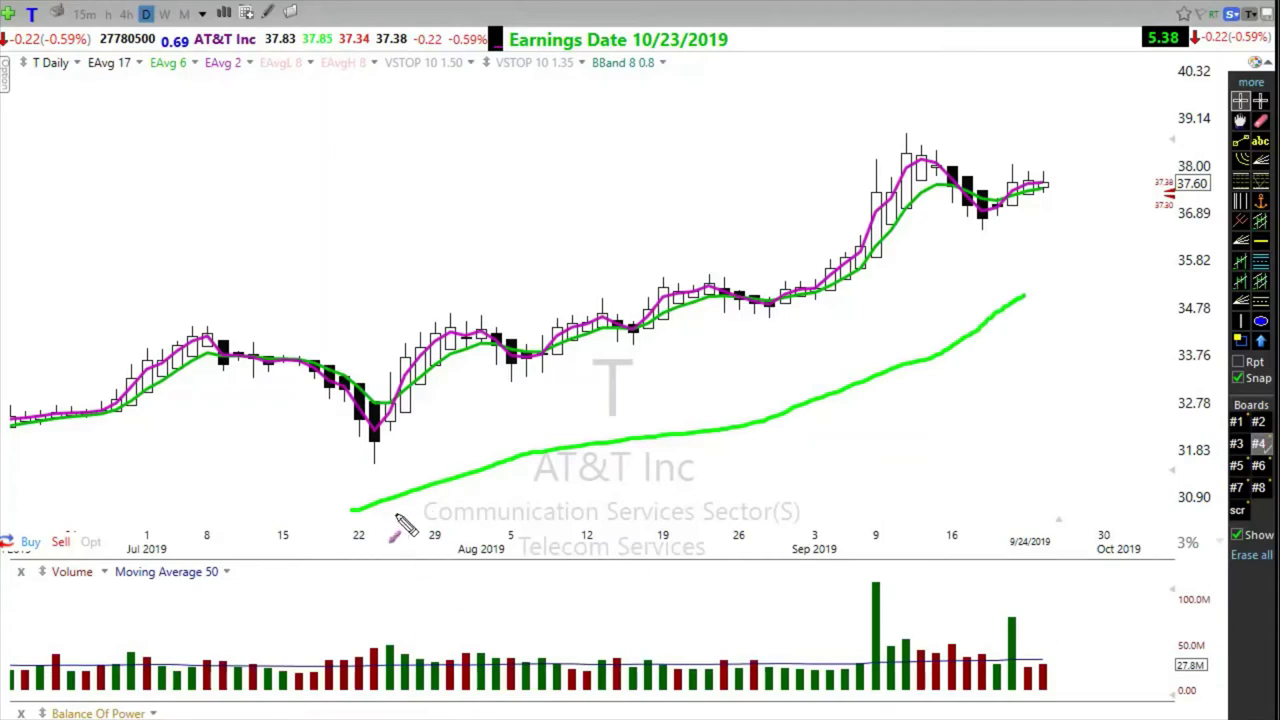
left_click_drag(383, 521, 490, 441)
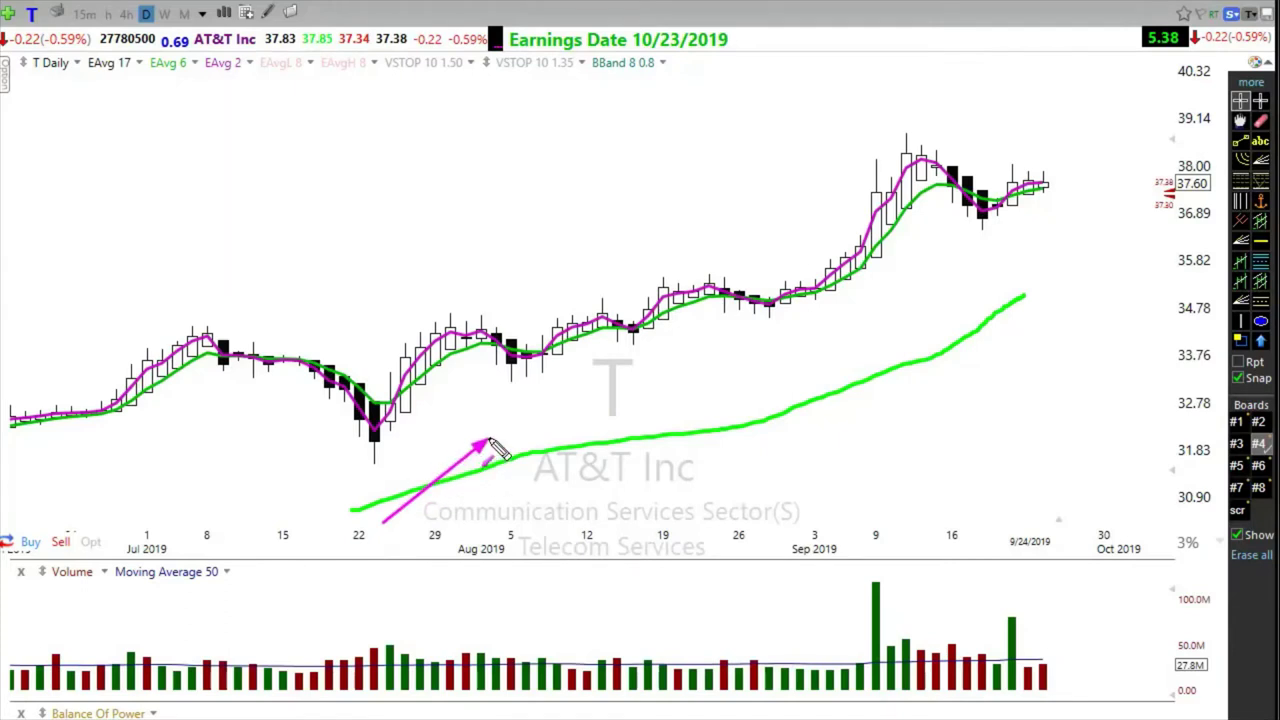
Step: Circle in green where the rising magenta arrow crosses the green curve, and add magenta arrows for a pullback to the curve and a small bounce
mouse_move(490, 441)
left_mouse_down()
mouse_move(468, 452)
mouse_move(505, 418)
mouse_move(471, 443)
mouse_move(498, 429)
left_mouse_up()
left_click_drag(410, 492, 410, 490)
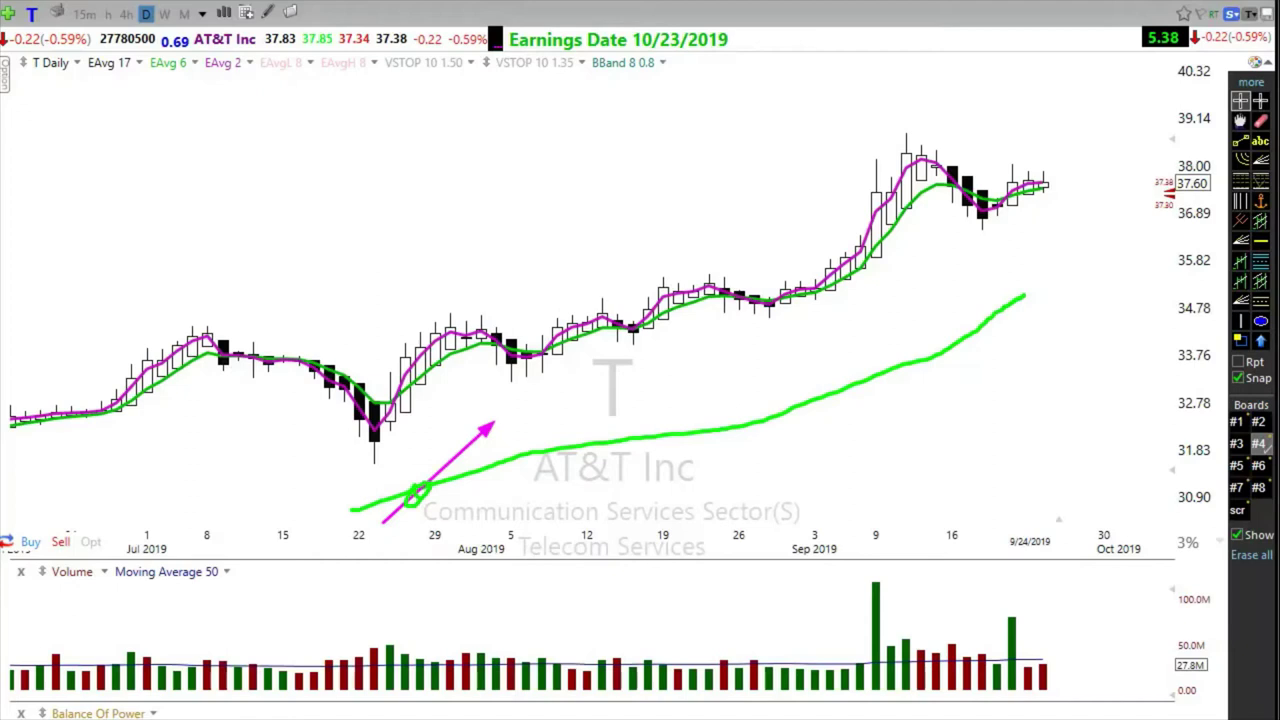
left_click(489, 430)
mouse_move(489, 430)
left_mouse_down()
mouse_move(566, 448)
mouse_move(585, 433)
left_mouse_up()
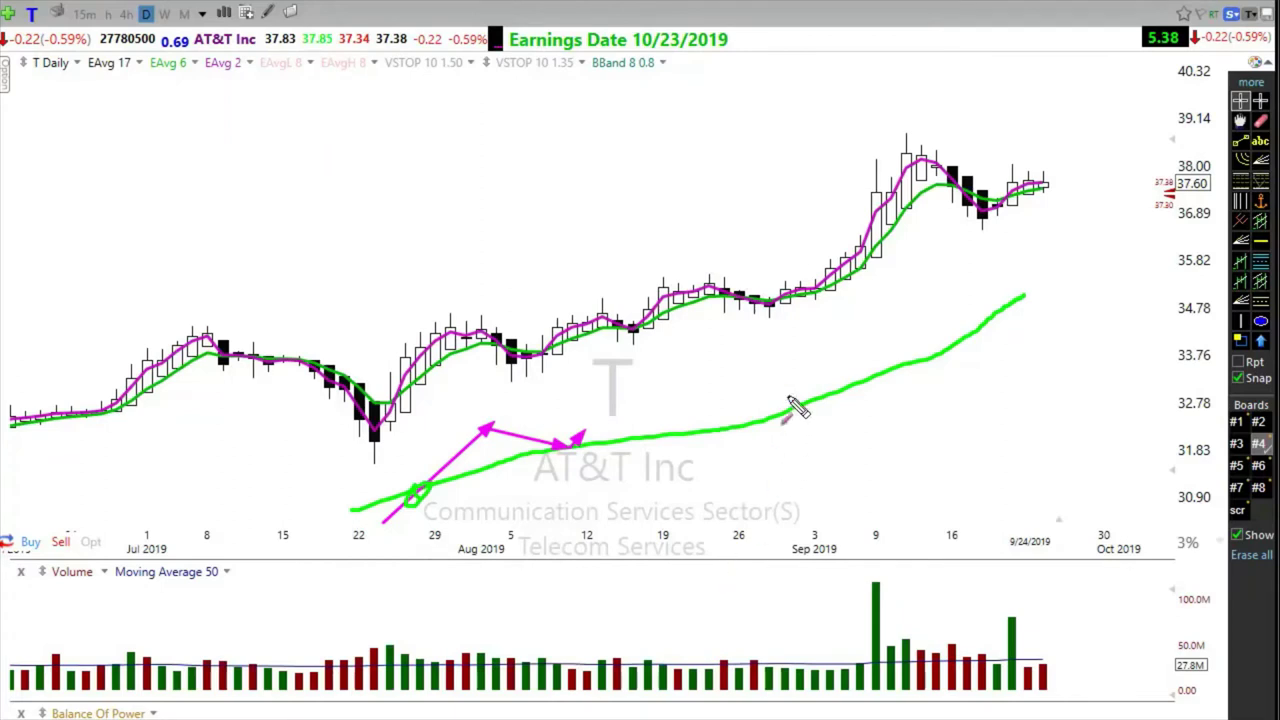
Step: Mark the rallies and pullbacks on the candles from mid-August to mid-September with magenta arrows, and erase all drawings
left_click_drag(728, 405, 662, 335)
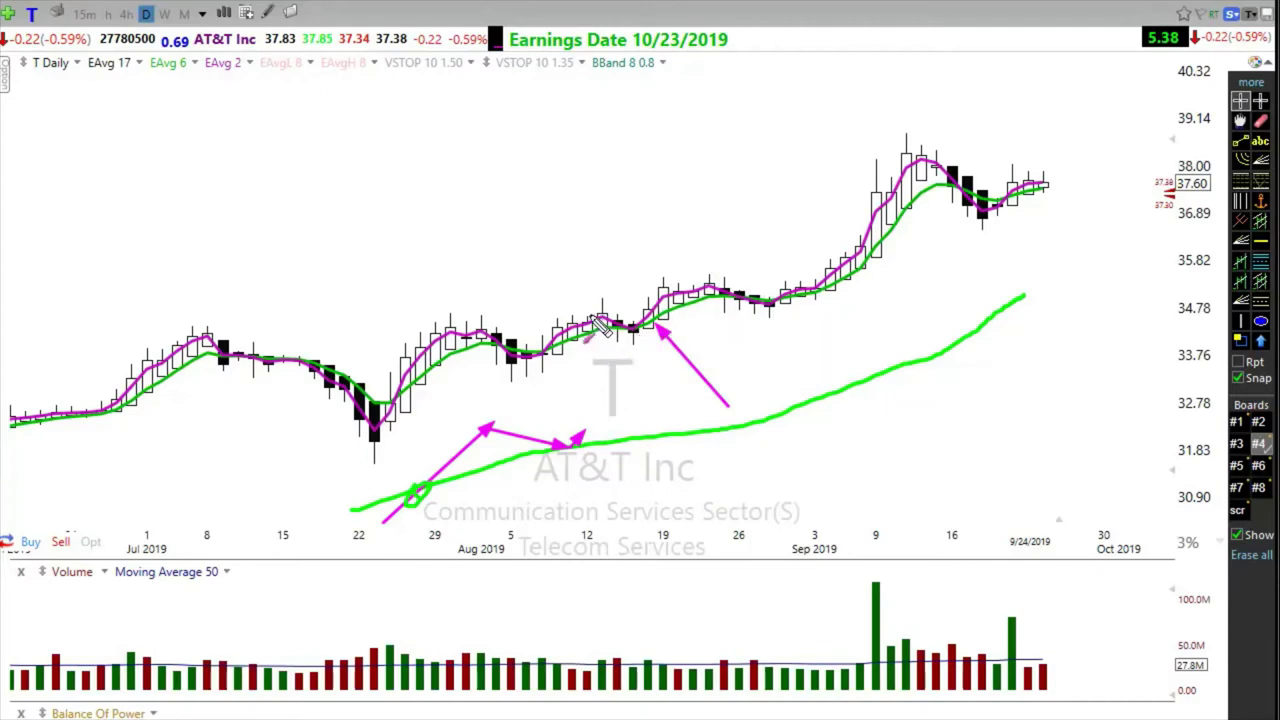
left_click_drag(660, 328, 735, 290)
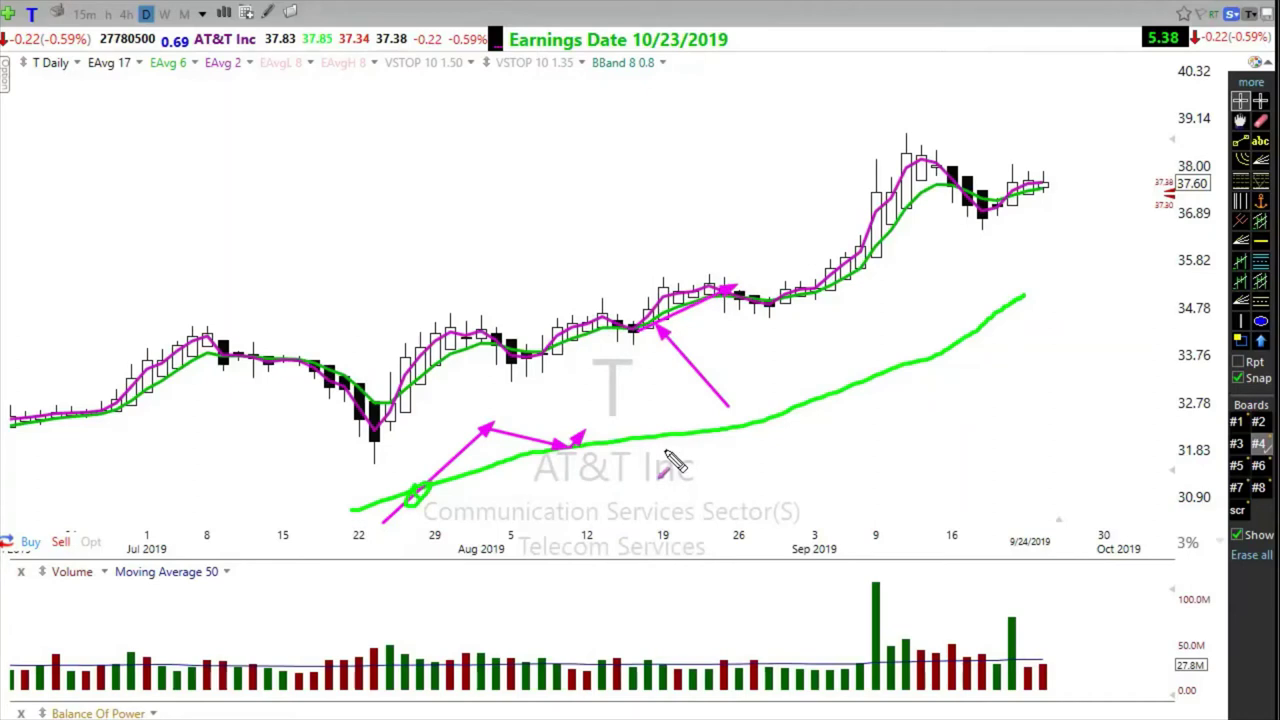
left_click_drag(737, 295, 774, 298)
left_click_drag(868, 328, 838, 290)
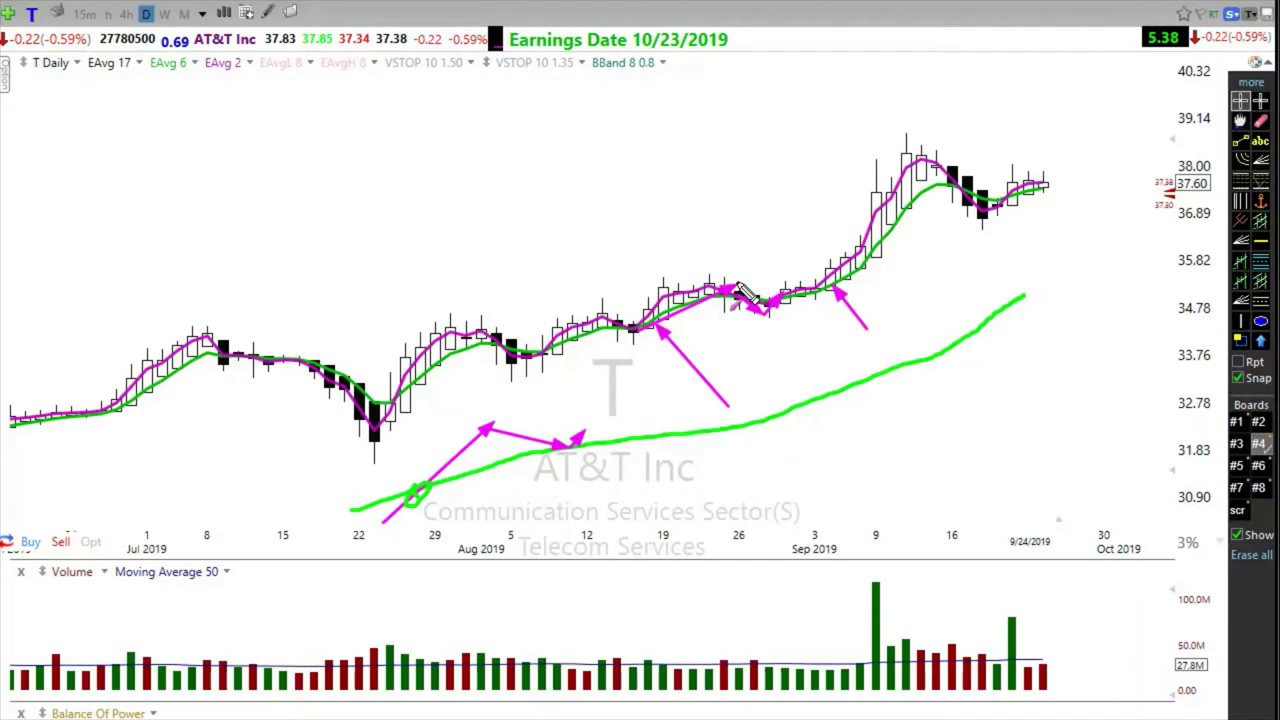
left_click_drag(738, 287, 870, 287)
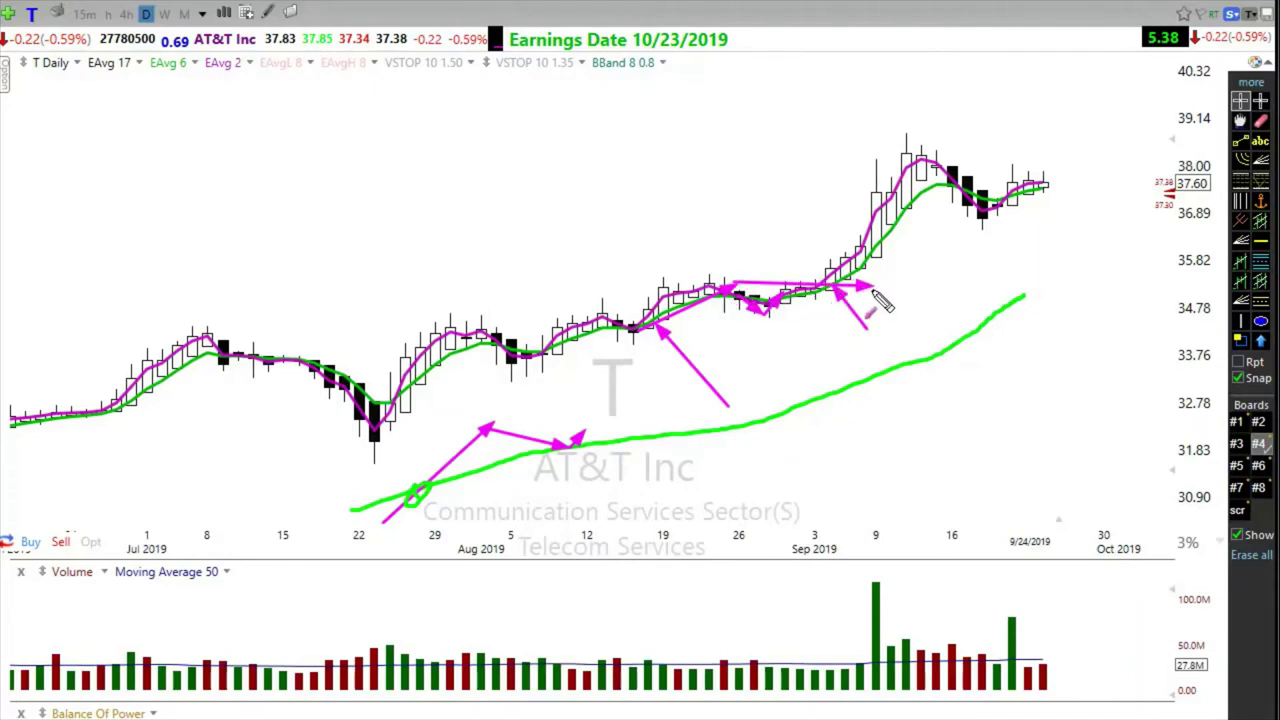
left_click_drag(885, 253, 928, 206)
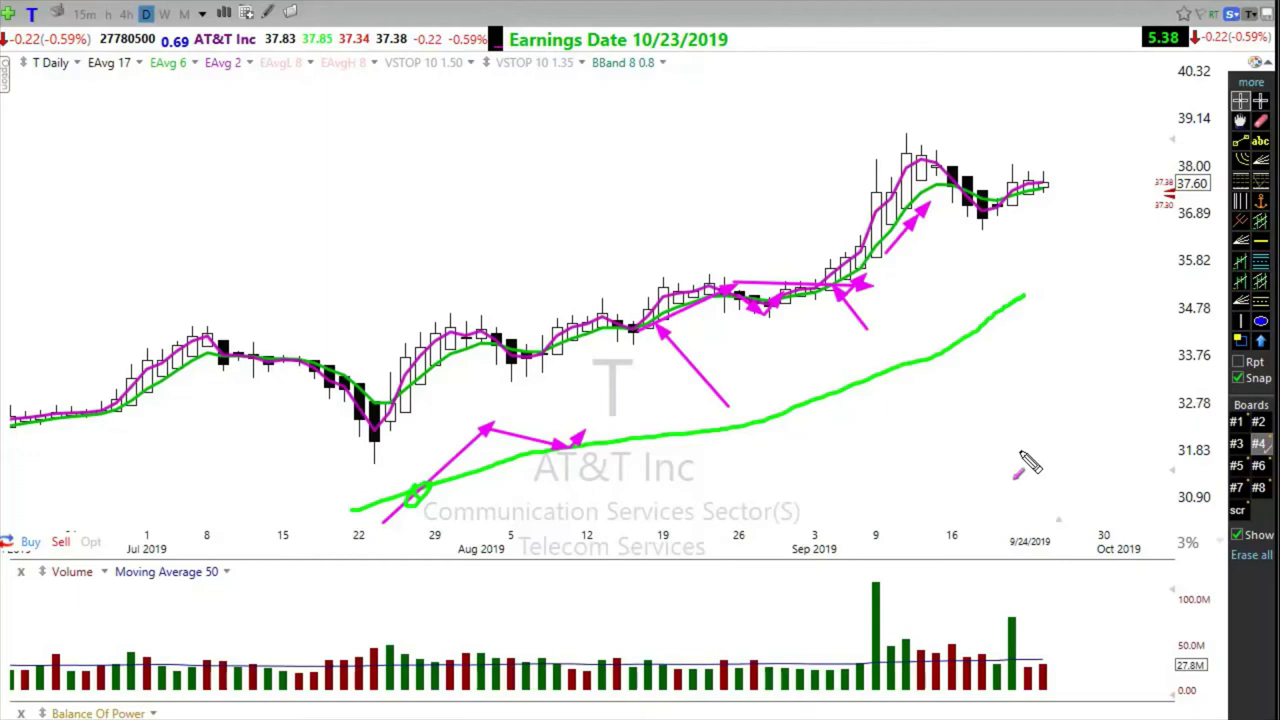
key("e")
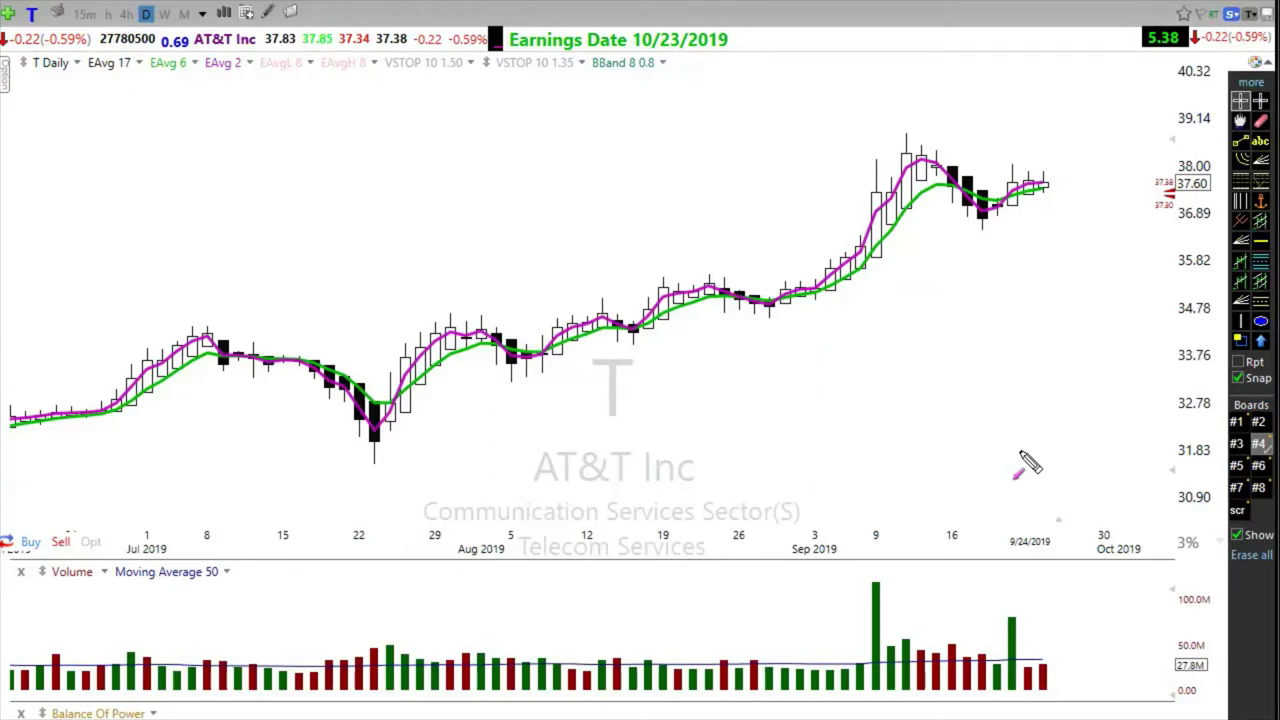
Step: Raise the plot opacity of the 17-period exponential moving average nearly to the maximum
right_click(98, 66)
left_click(145, 79)
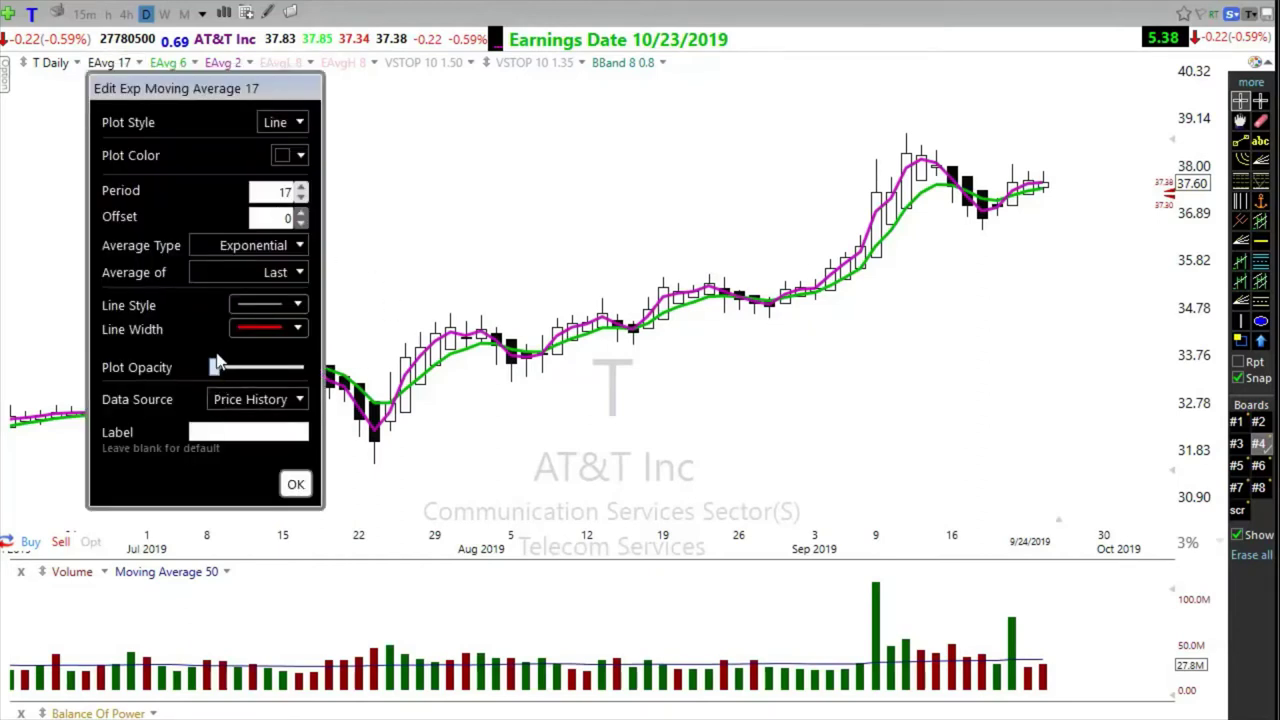
left_click_drag(215, 367, 296, 367)
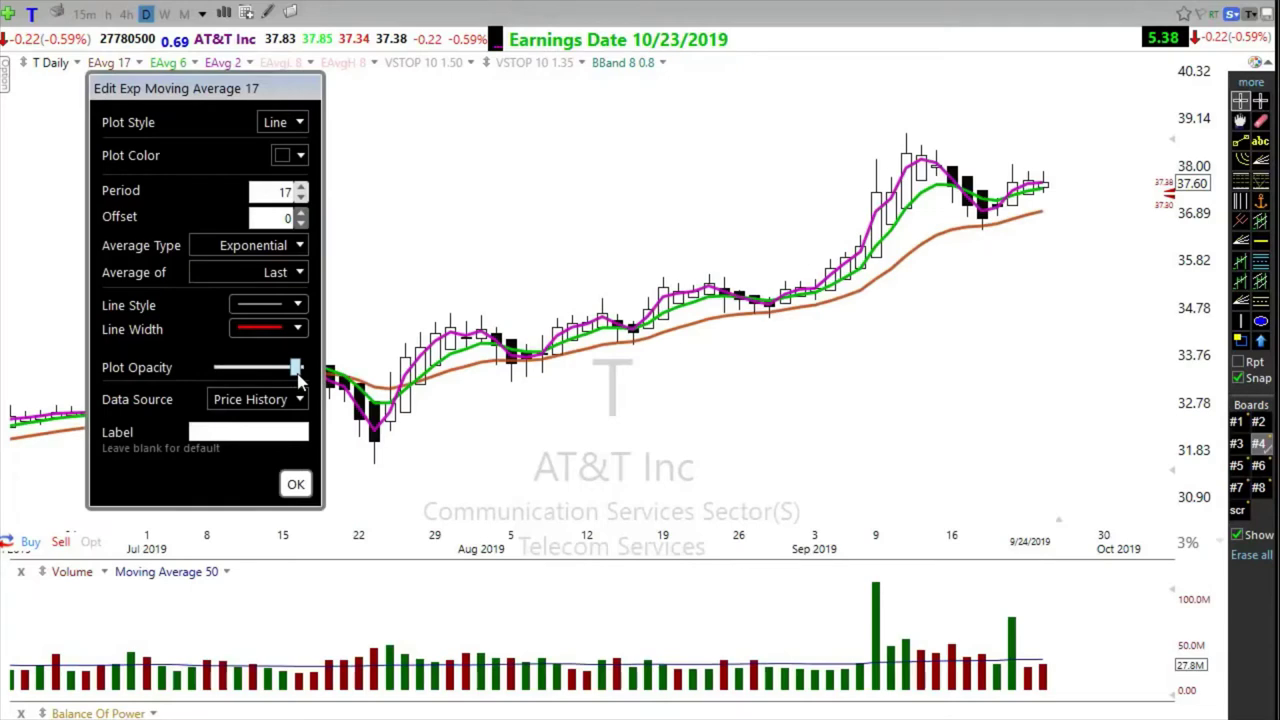
left_click(296, 484)
Step: Examine AT&T's price swings against the 17-, 6- and 2-period moving averages over longer and shorter date ranges
scroll(640, 442, "down", 2)
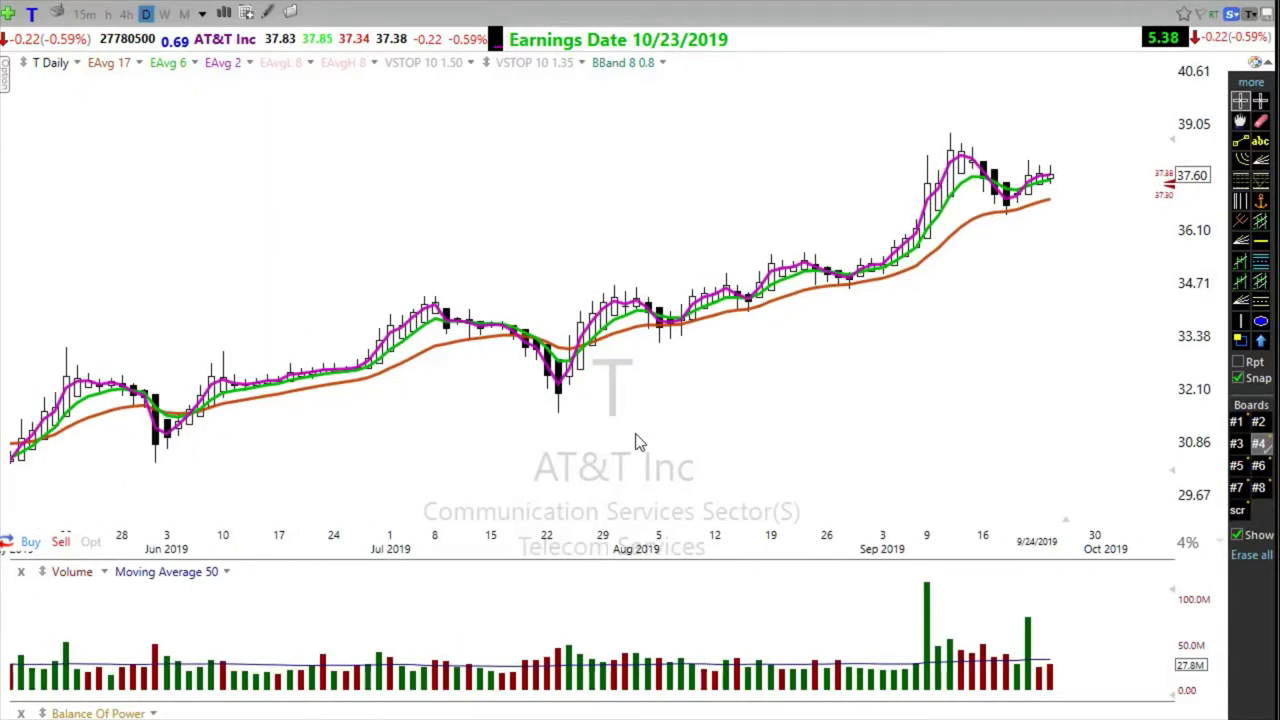
scroll(506, 435, "down", 2)
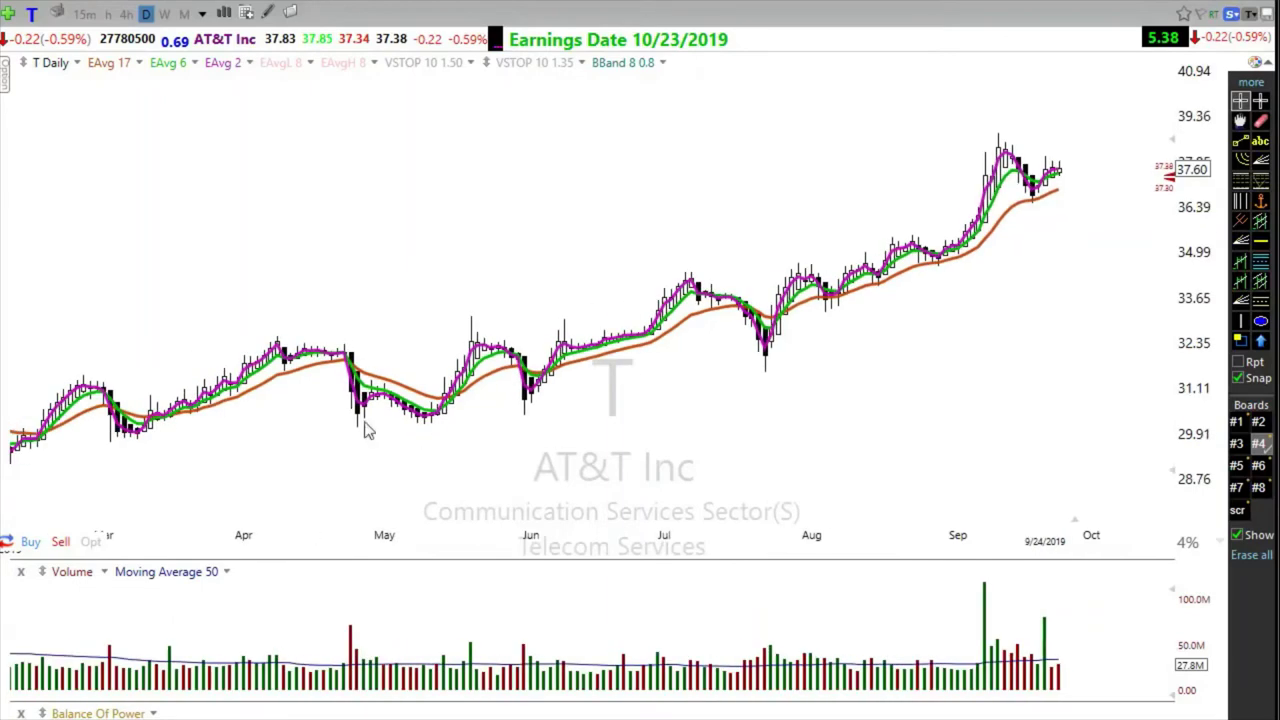
scroll(600, 463, "up", 2)
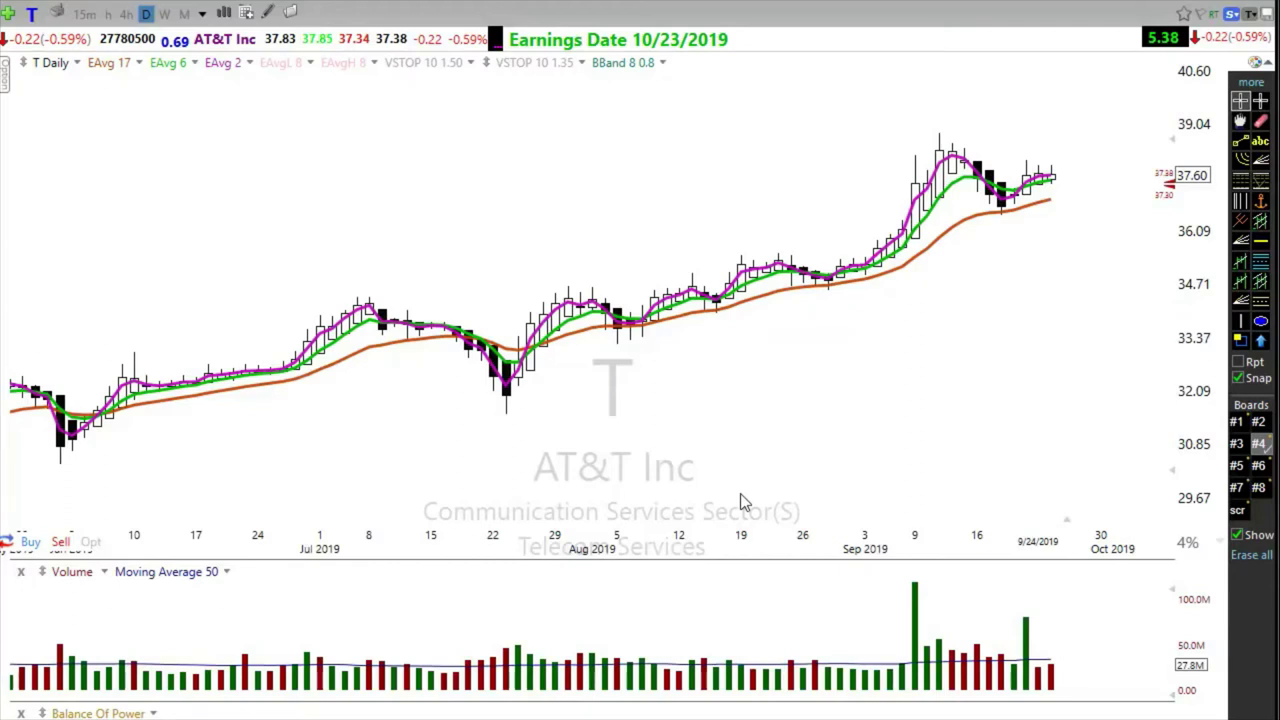
scroll(740, 429, "up", 5)
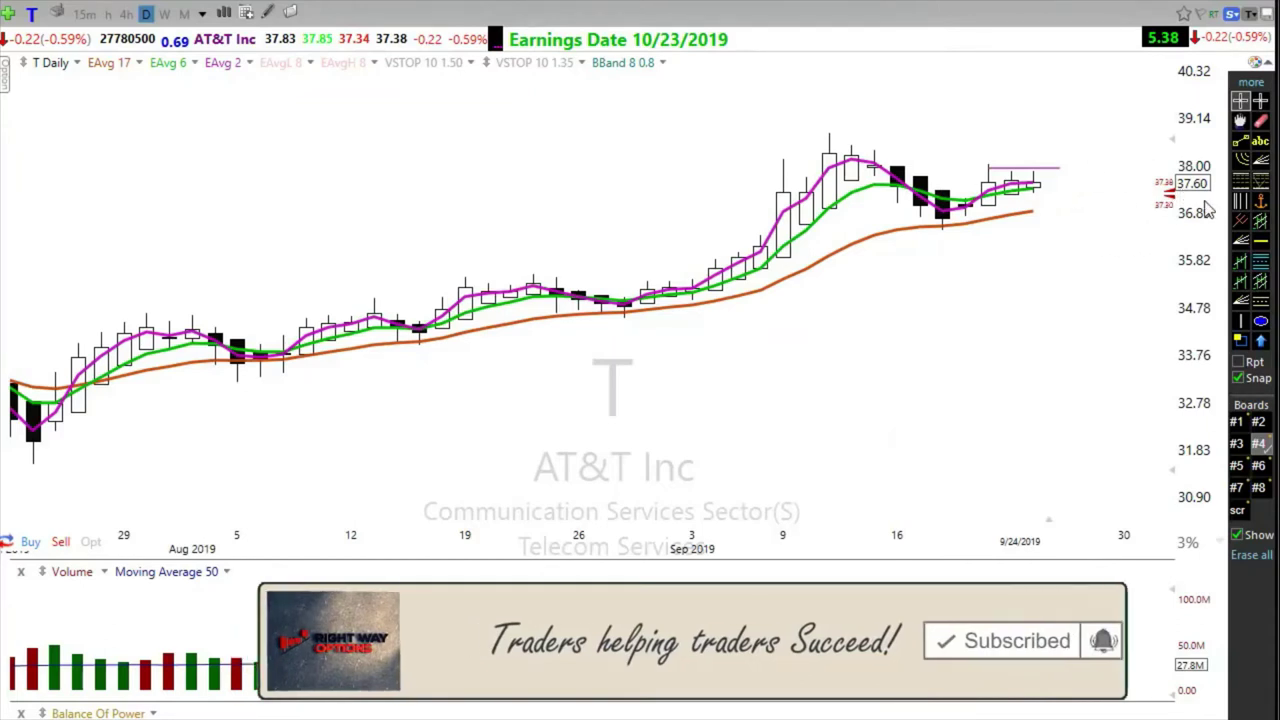
Step: Compare AT&T's plain candlestick chart layout with the Heiken-Ashi layout, and inspect the latest September candles up close
left_click(146, 11)
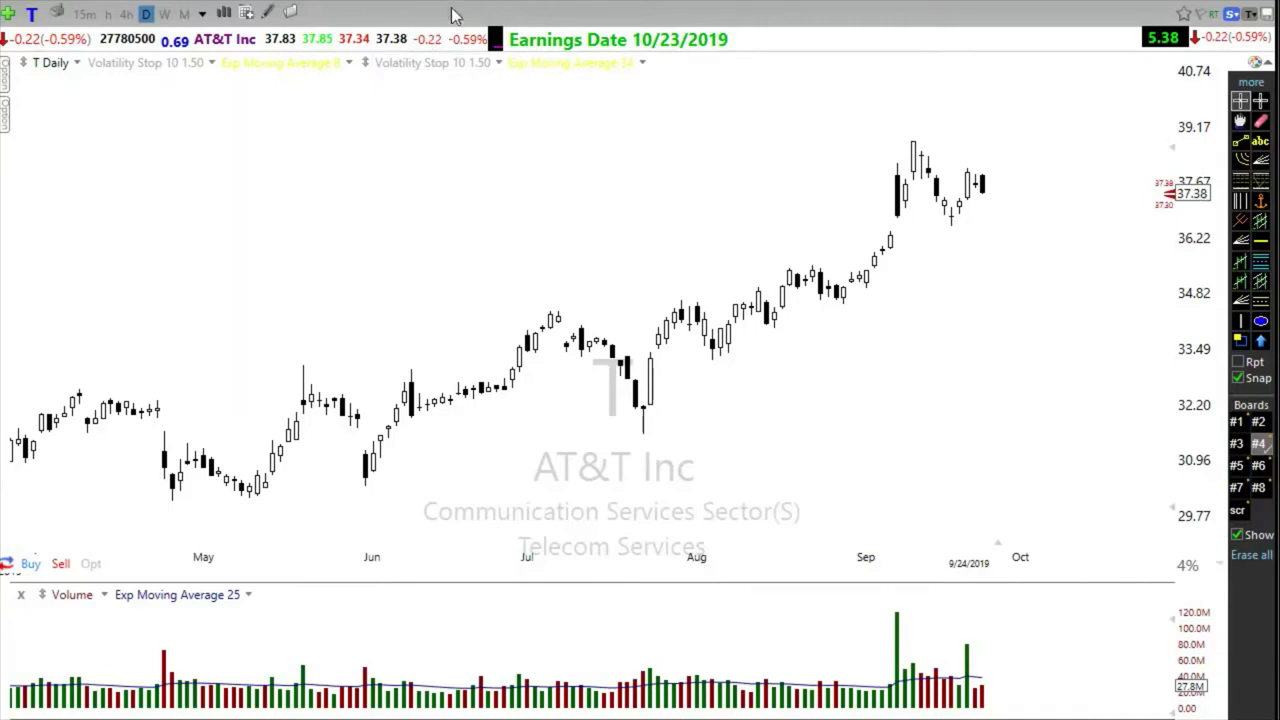
key("ctrl+Tab")
scroll(860, 398, "down", 2)
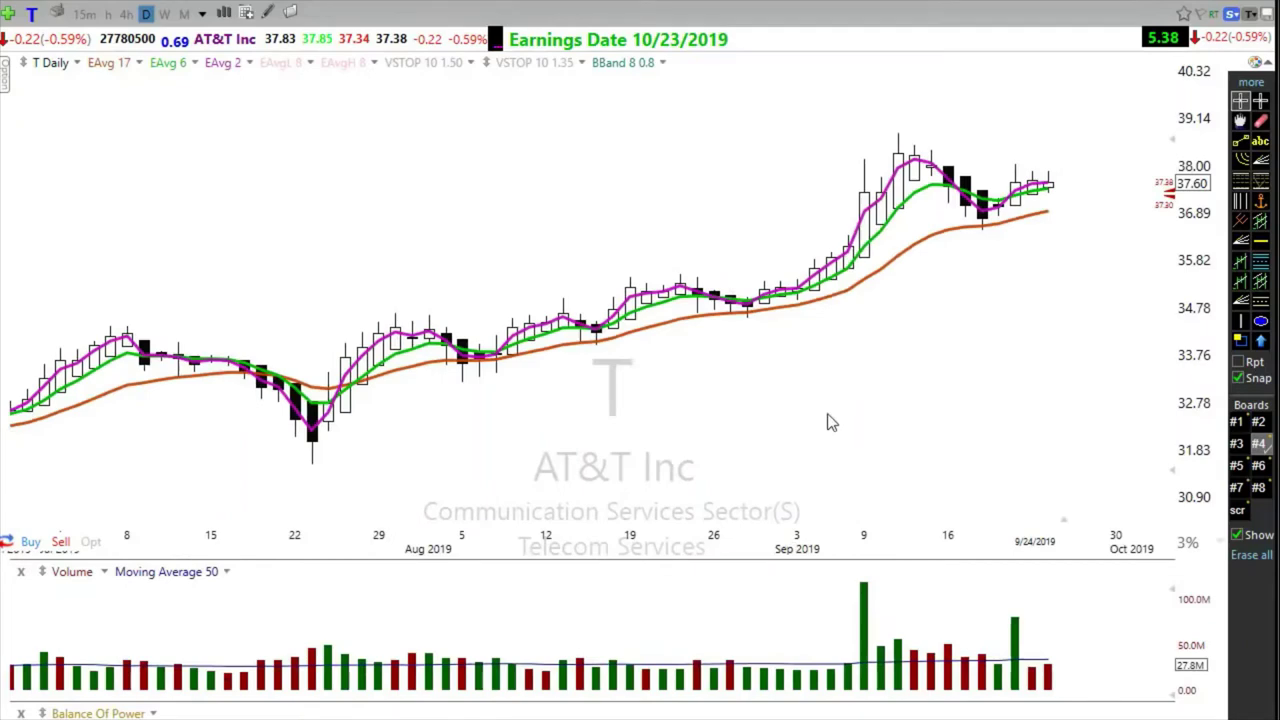
scroll(845, 407, "down", 2)
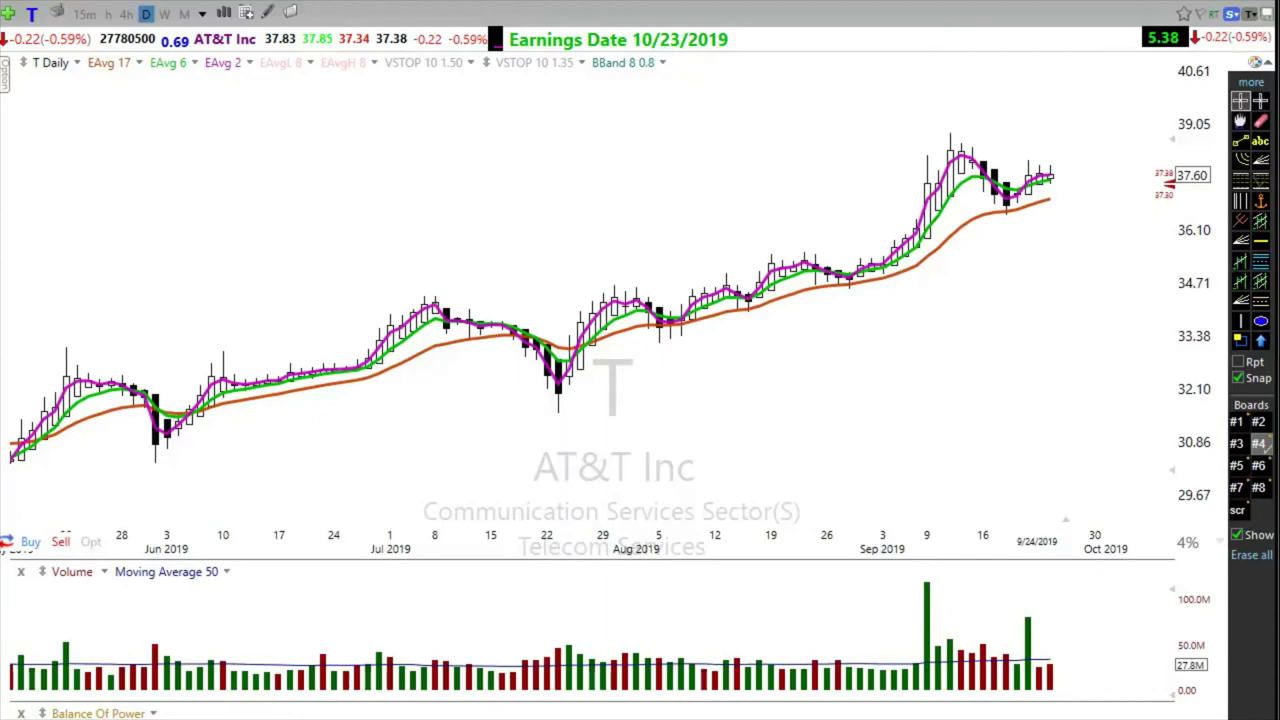
left_click(146, 12)
scroll(772, 454, "up", 2)
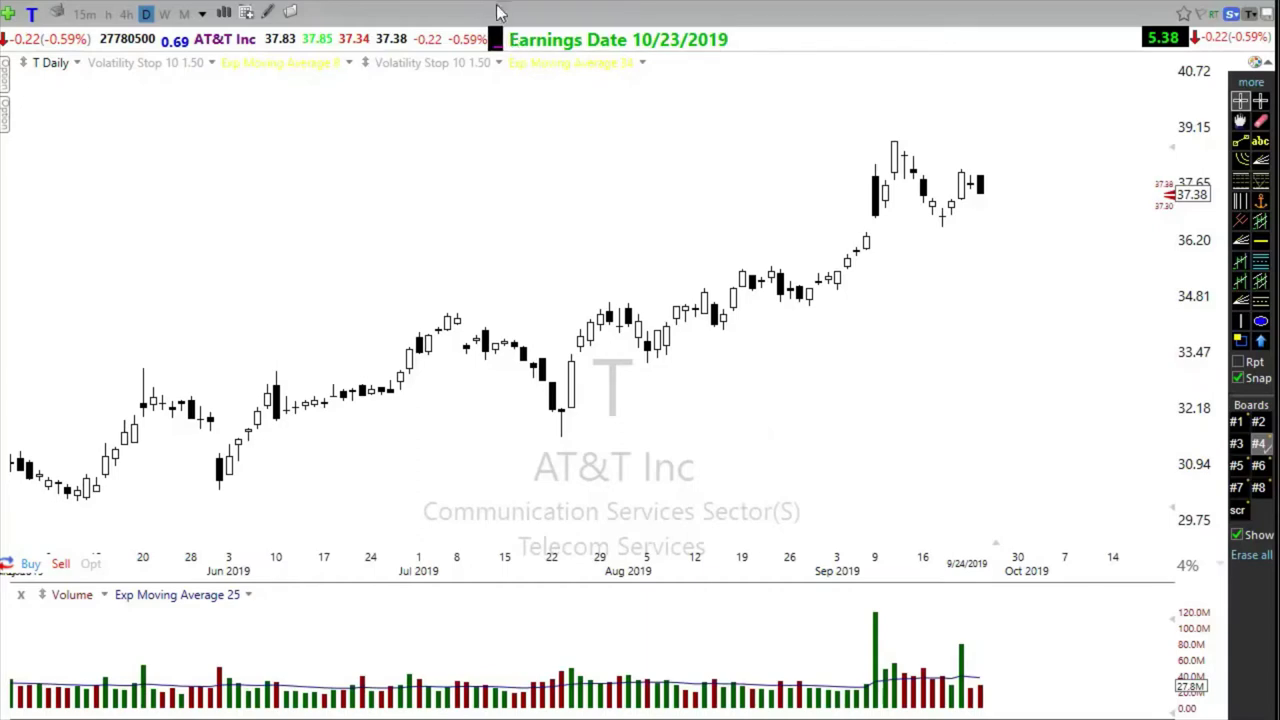
key("ctrl+2")
scroll(866, 390, "up", 1)
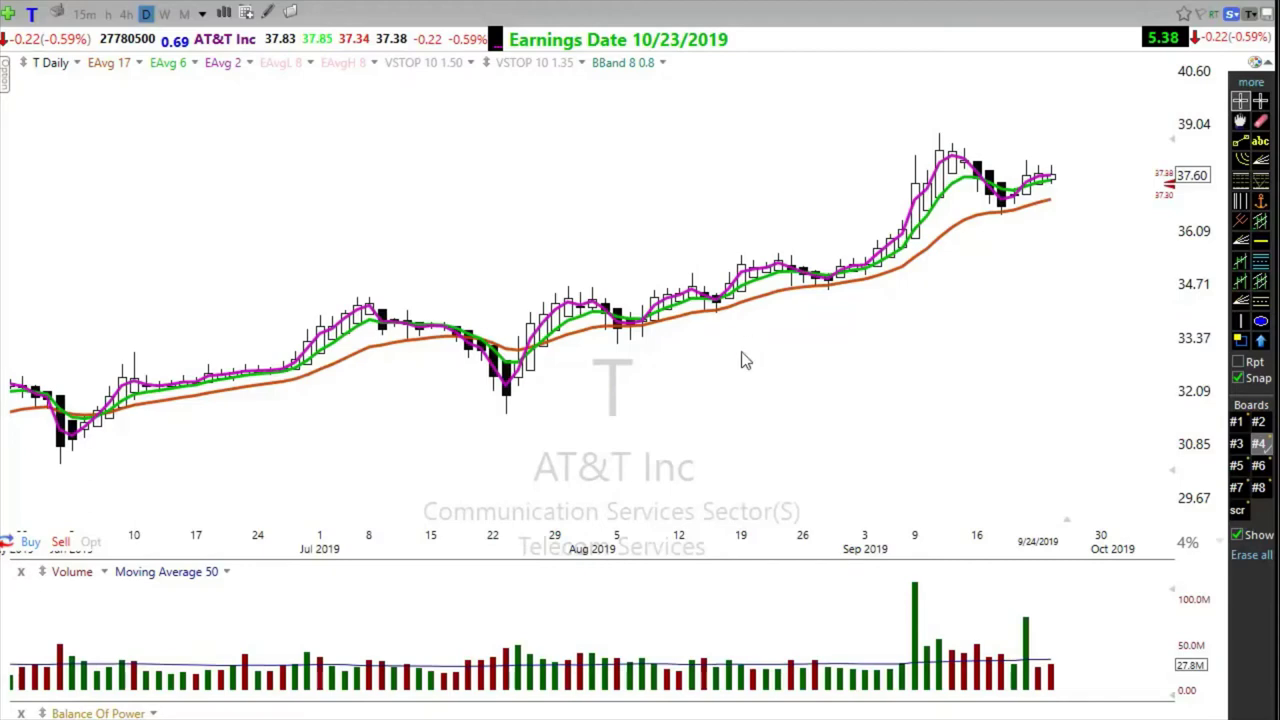
scroll(742, 358, "up", 2)
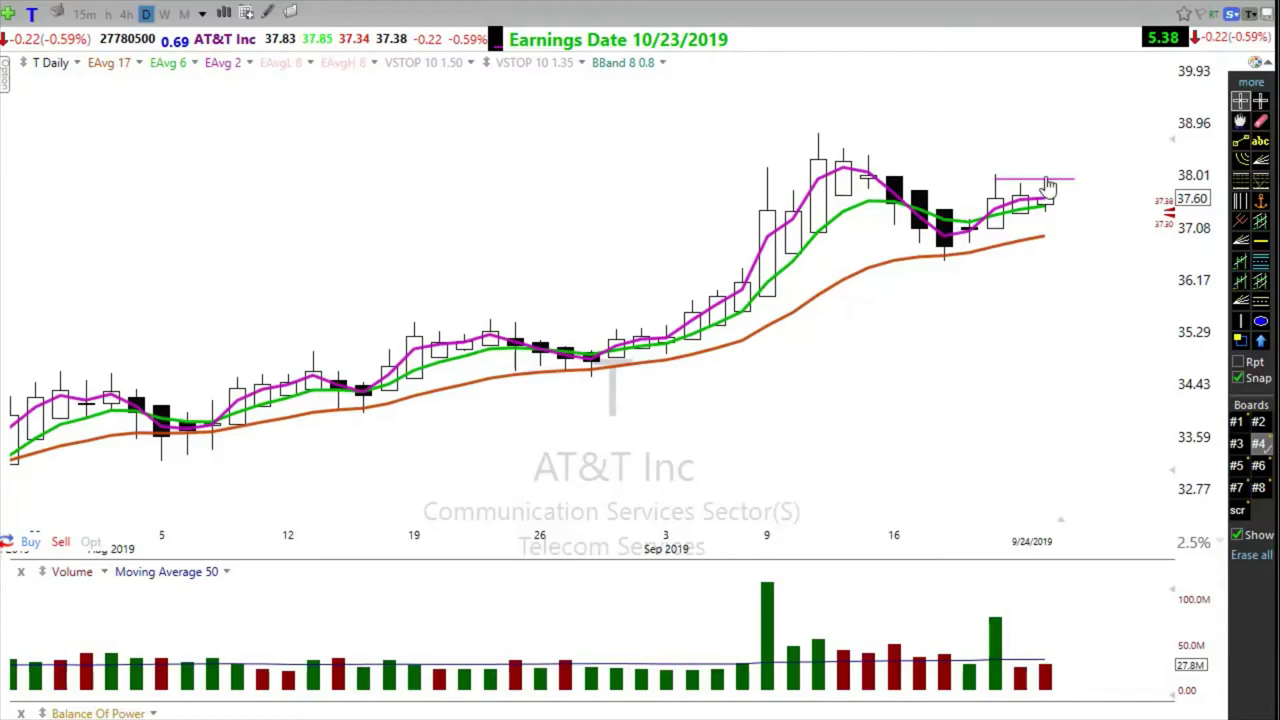
Step: Load the DIA chart and show it in the 15-minute time frame, with the whole 24 September session in view
type("dia")
key("Return")
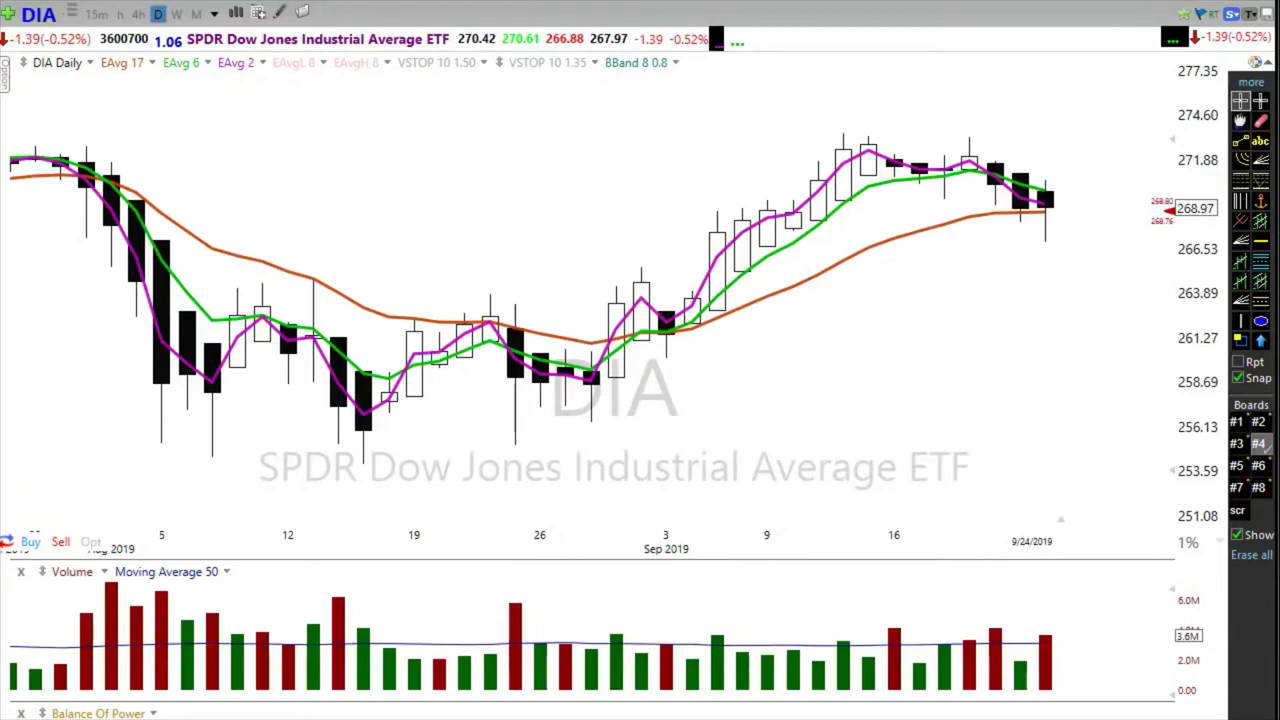
left_click(96, 14)
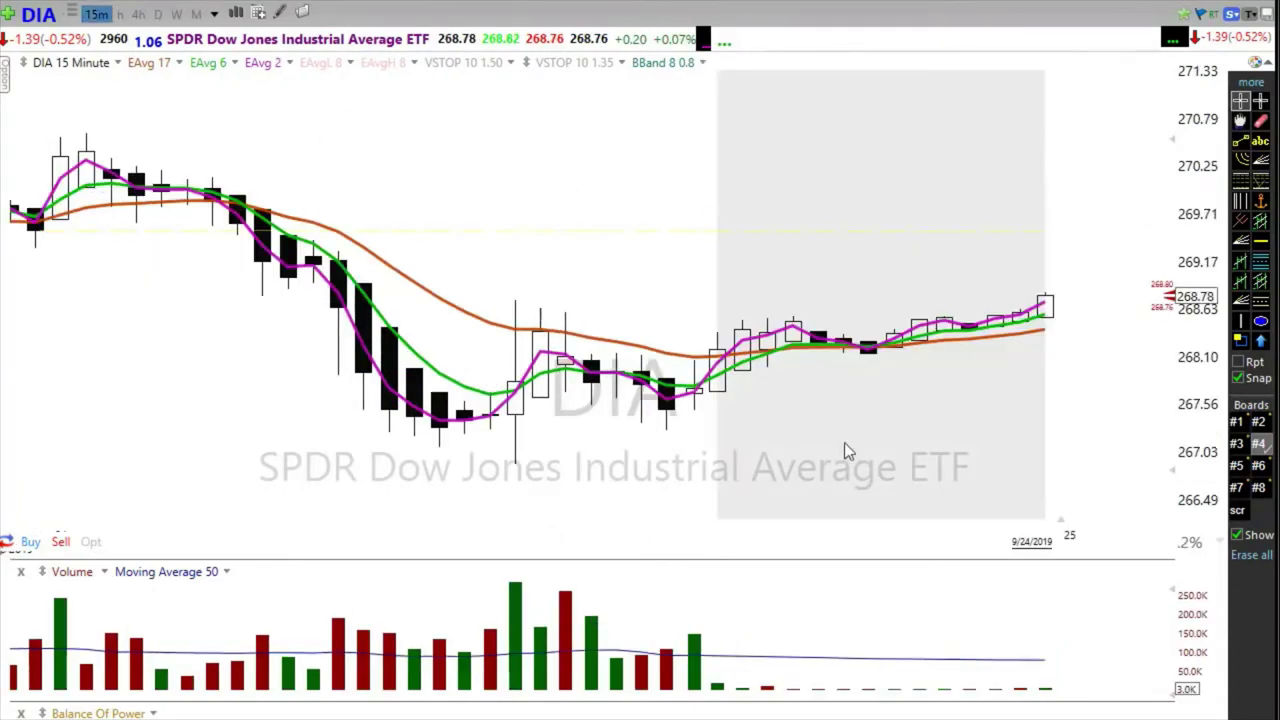
scroll(648, 372, "down", 2)
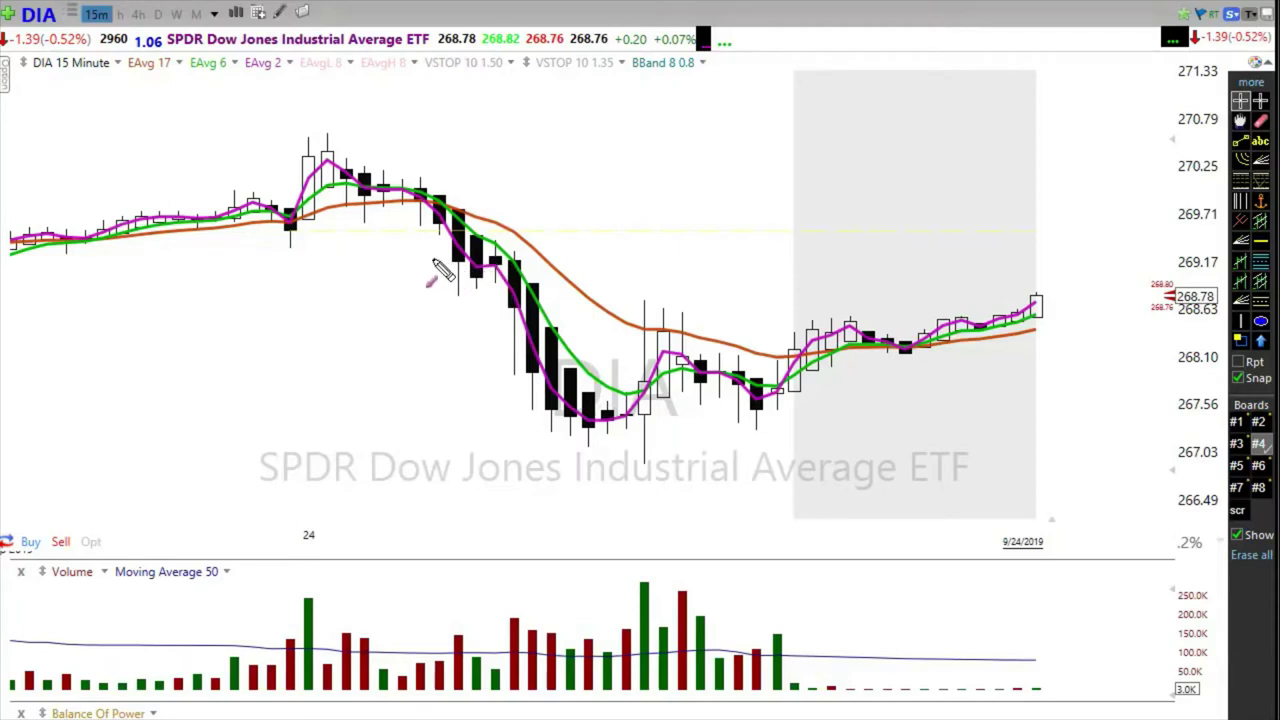
Step: Mark the sell-off on DIA's 24 September candles with magenta arrows, and clear the arrows
left_click_drag(547, 204, 518, 246)
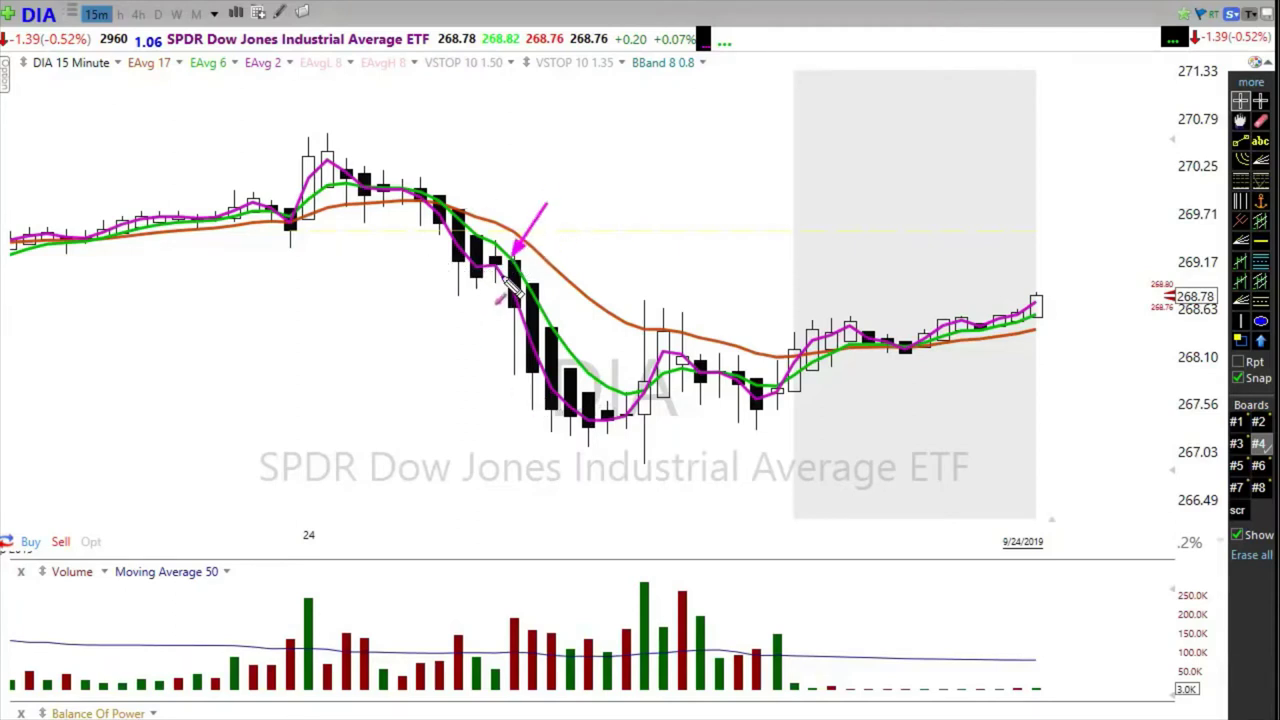
left_click_drag(496, 316, 510, 305)
left_click_drag(518, 248, 636, 428)
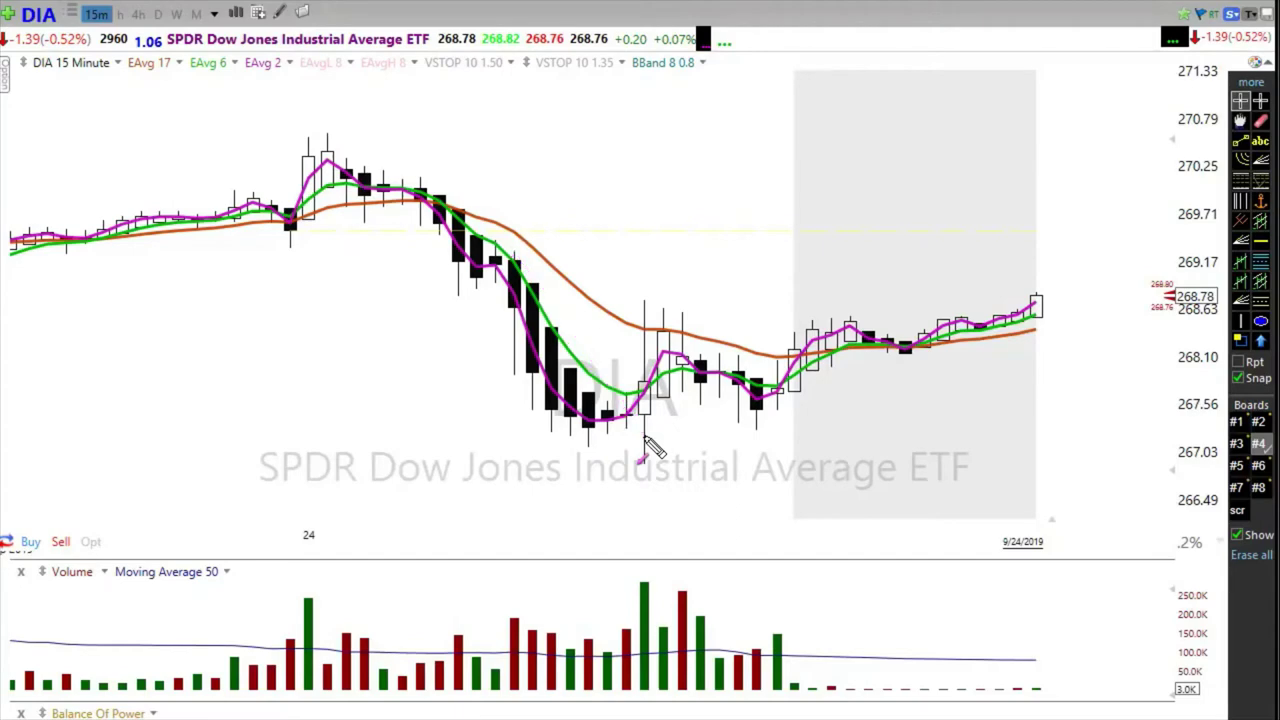
key("Escape")
Step: Sketch a rising green curve below DIA's candles, with magenta arrows crossing it, pulling back and bouncing, a green circle at the crossing and a flattening branch
scroll(329, 375, "down", 3)
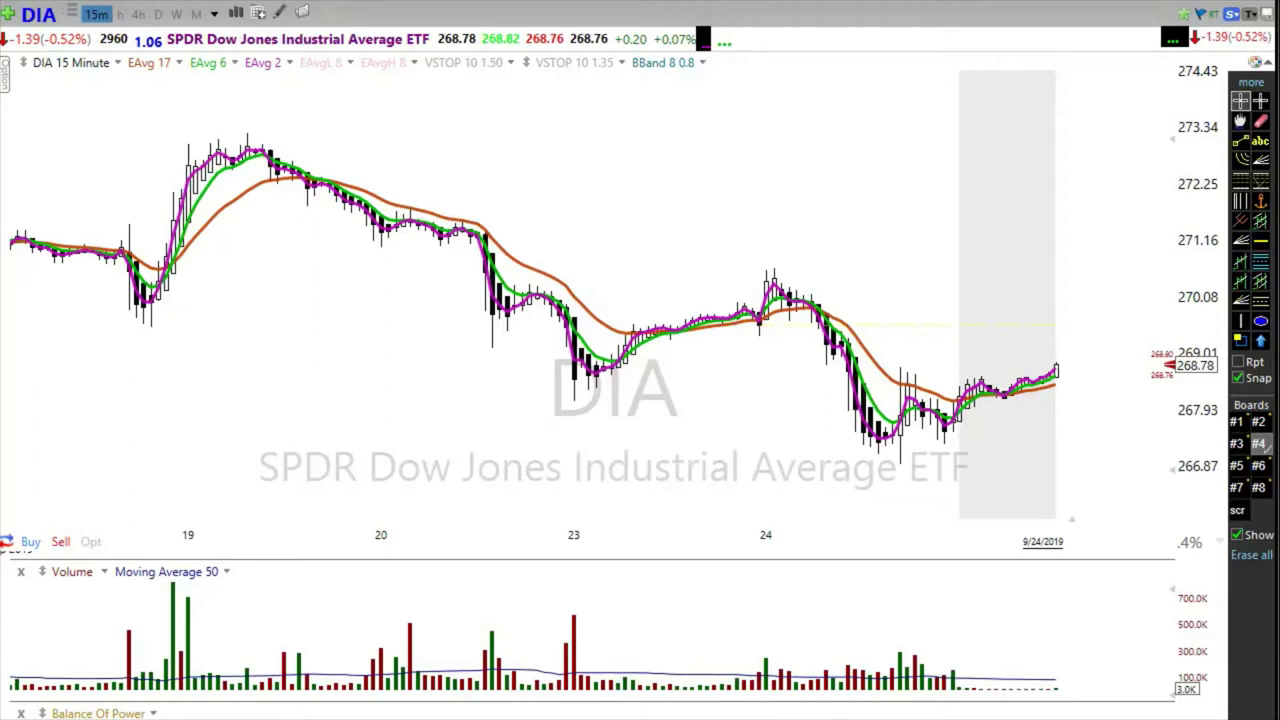
mouse_move(143, 521)
left_mouse_down()
mouse_move(205, 499)
mouse_move(560, 444)
mouse_move(676, 393)
left_mouse_up()
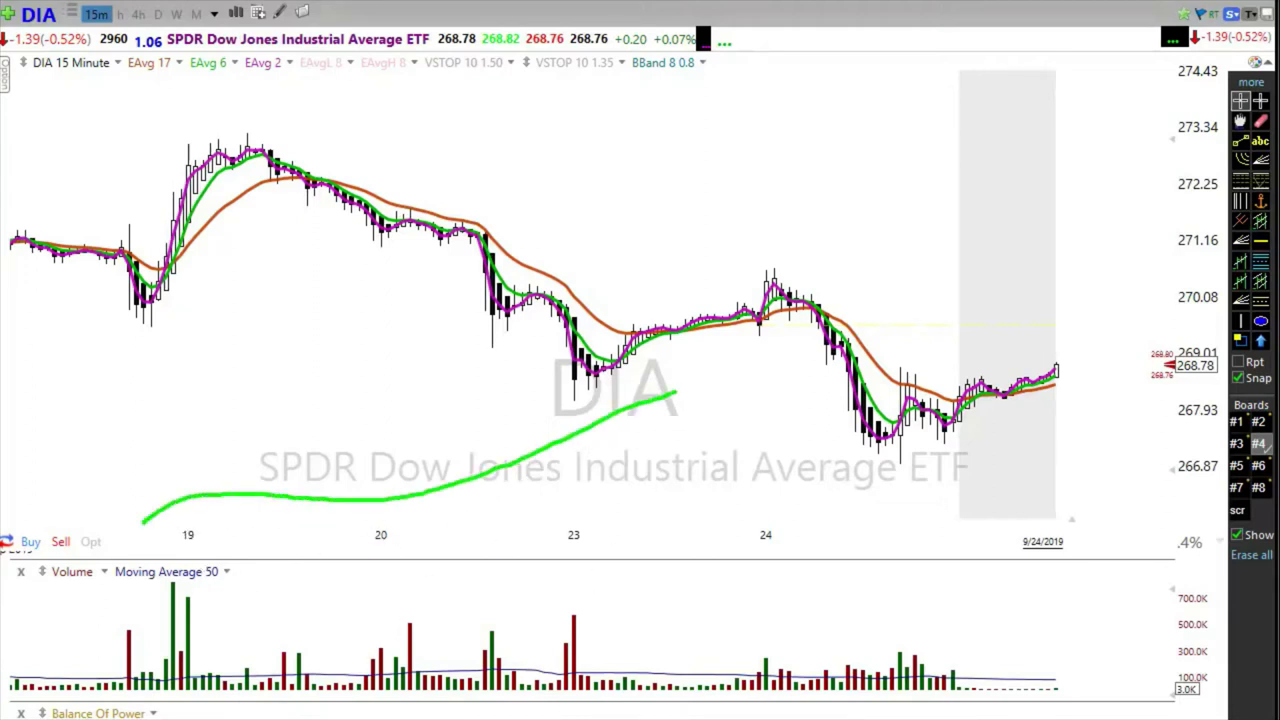
mouse_move(204, 538)
left_mouse_down()
mouse_move(366, 488)
mouse_move(363, 467)
mouse_move(428, 490)
left_mouse_up()
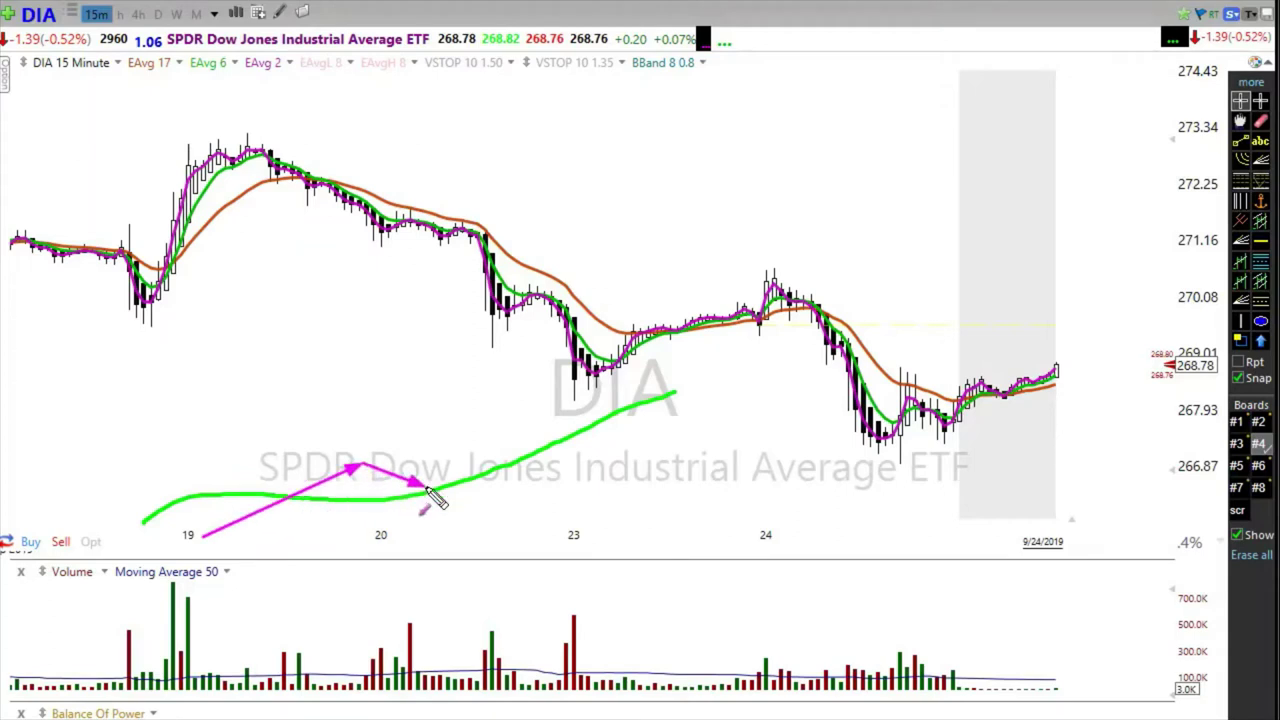
left_click_drag(428, 491, 449, 477)
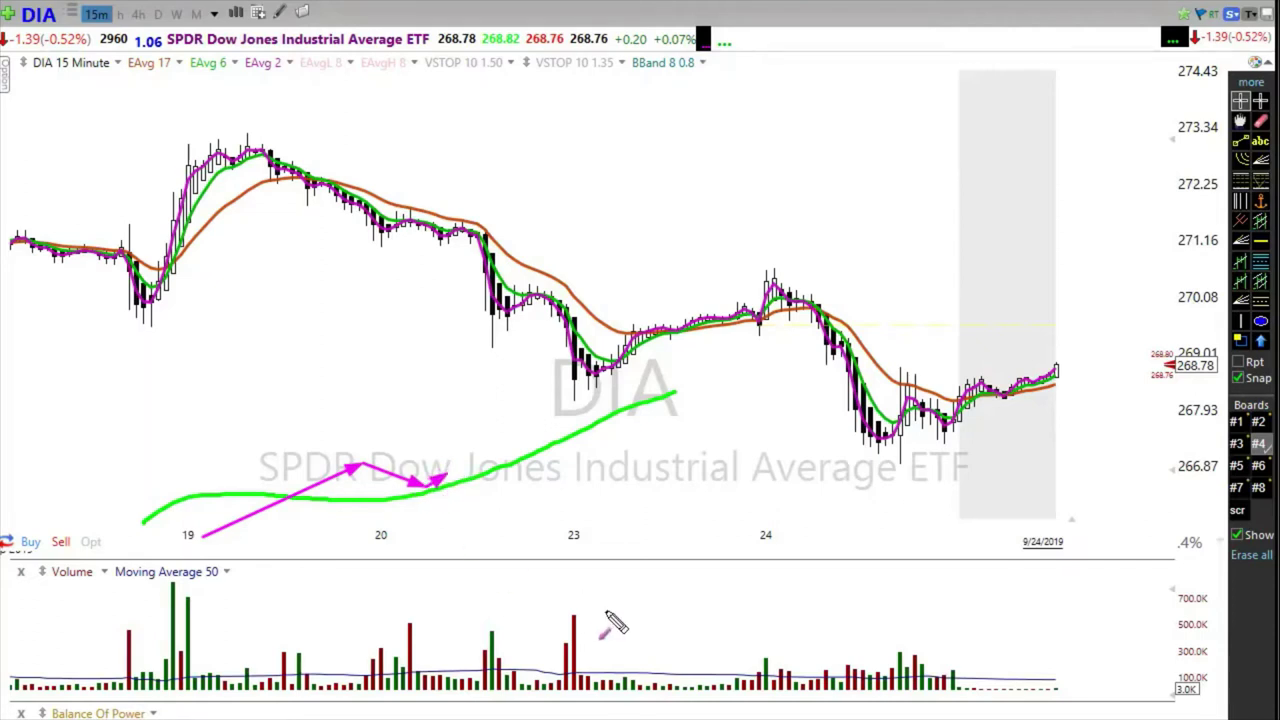
left_click_drag(291, 501, 296, 488)
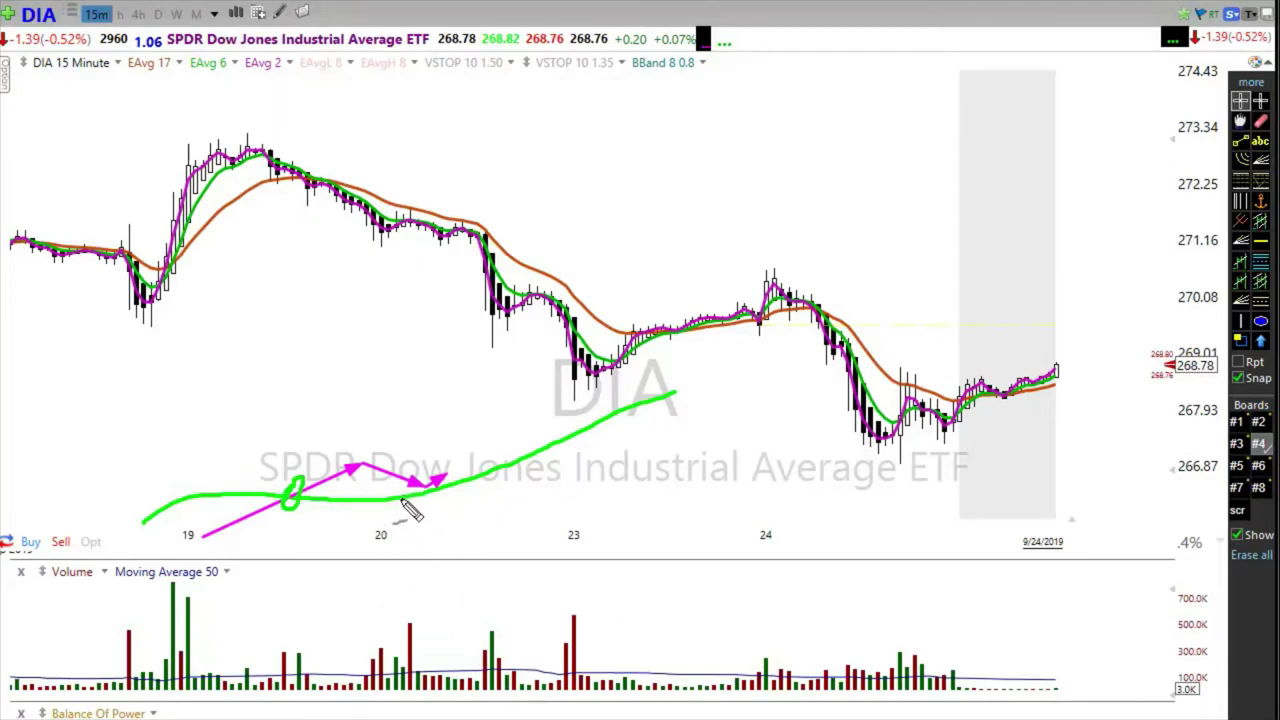
left_click_drag(426, 502, 462, 508)
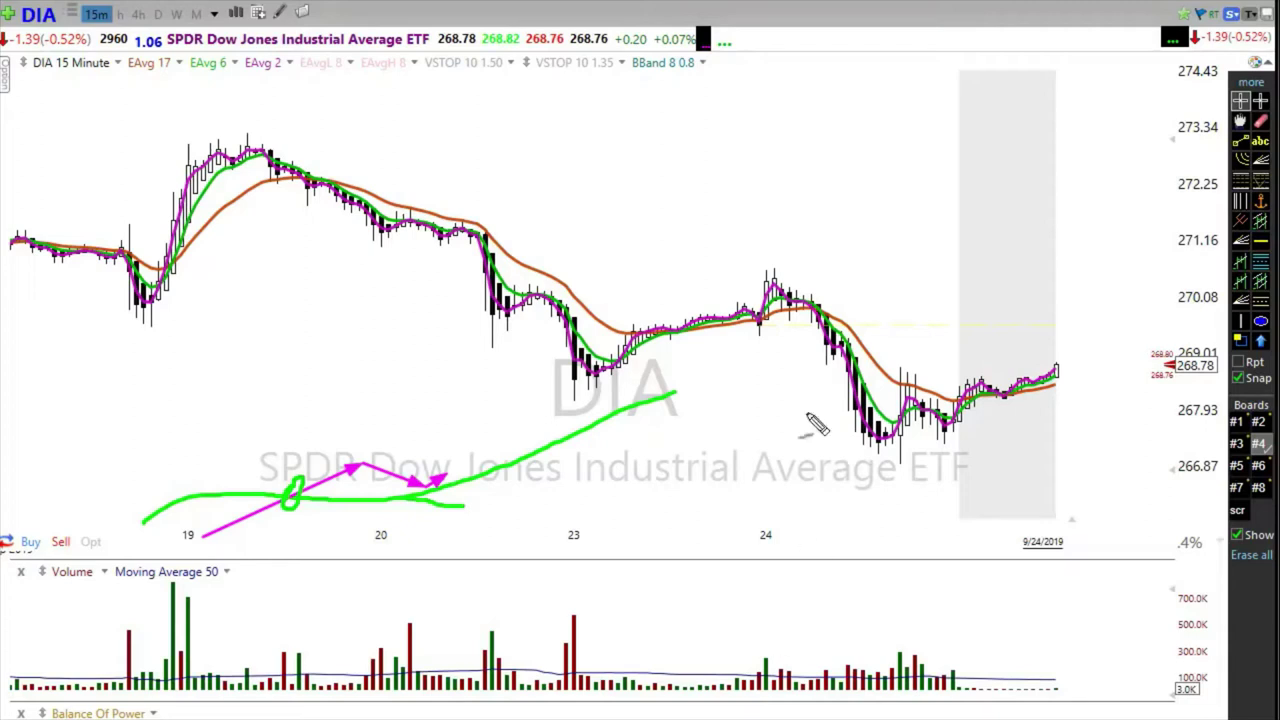
Step: Sketch a falling green curve above DIA's candles with magenta arrows for a drop, rebound and renewed drop, and erase all drawings
mouse_move(528, 120)
left_mouse_down()
mouse_move(628, 143)
mouse_move(955, 302)
left_mouse_up()
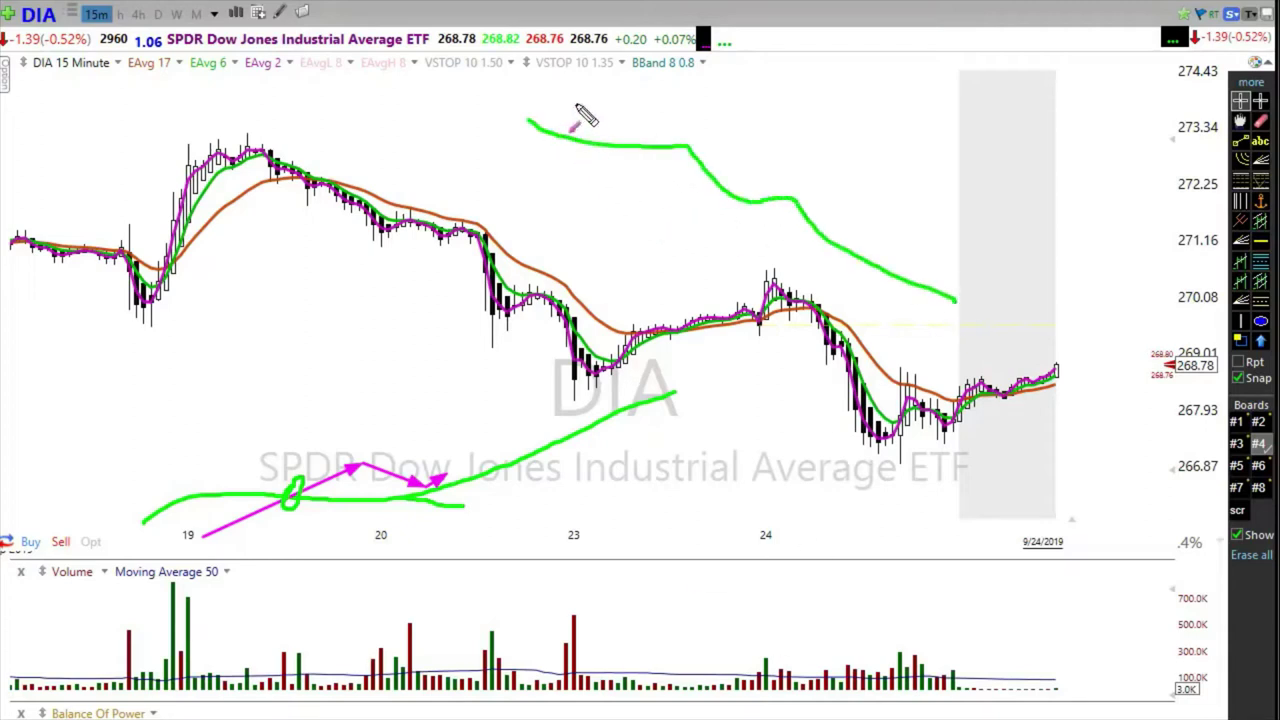
left_click_drag(576, 104, 622, 183)
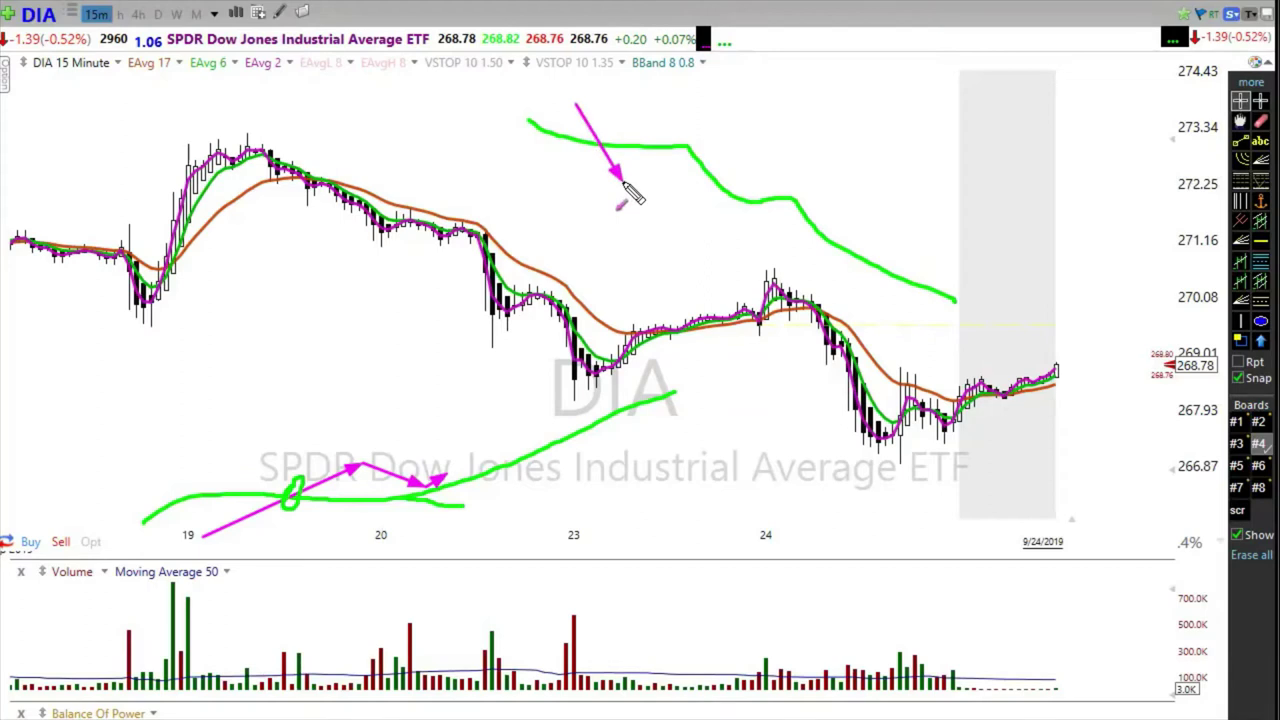
mouse_move(622, 182)
left_mouse_down()
mouse_move(693, 176)
mouse_move(716, 202)
left_mouse_up()
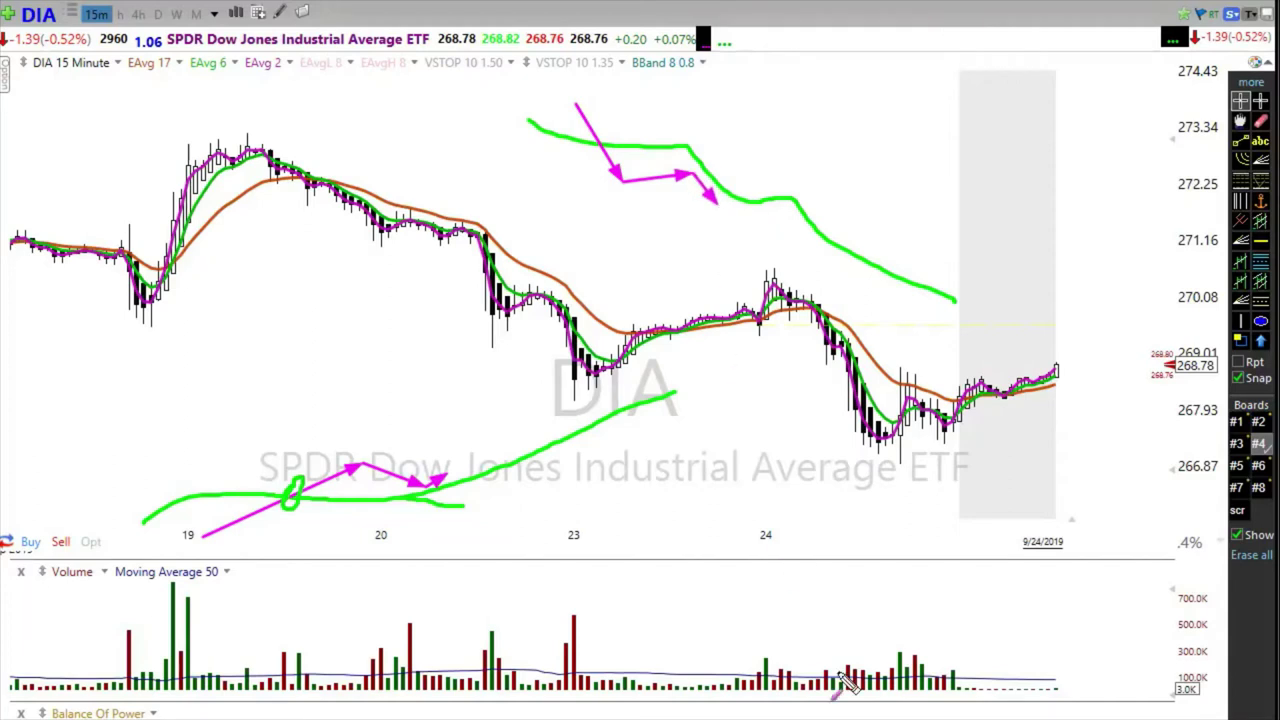
key("Delete")
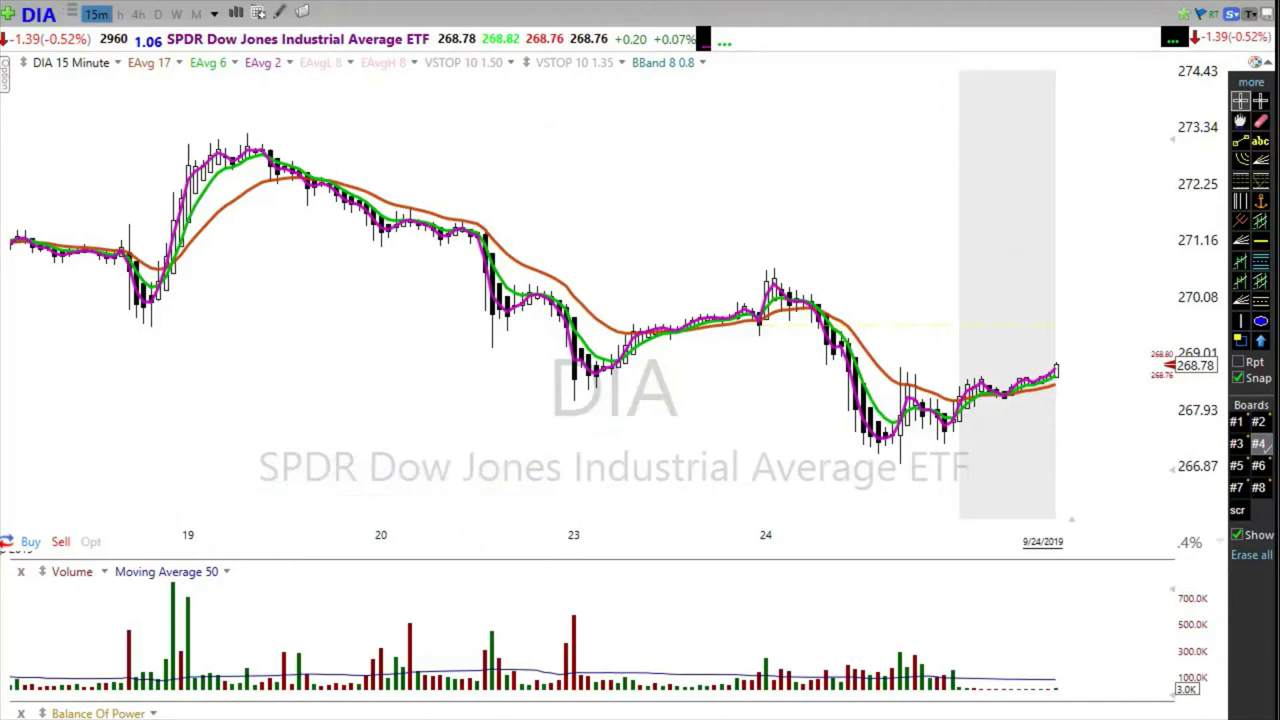
Step: Show DIA's 18 to 23 September candles and bracket the first pullback on 19 September with two horizontal magenta arrows
key("Left")
key("Left")
key("Left")
key("Left")
key("Left")
key("Left")
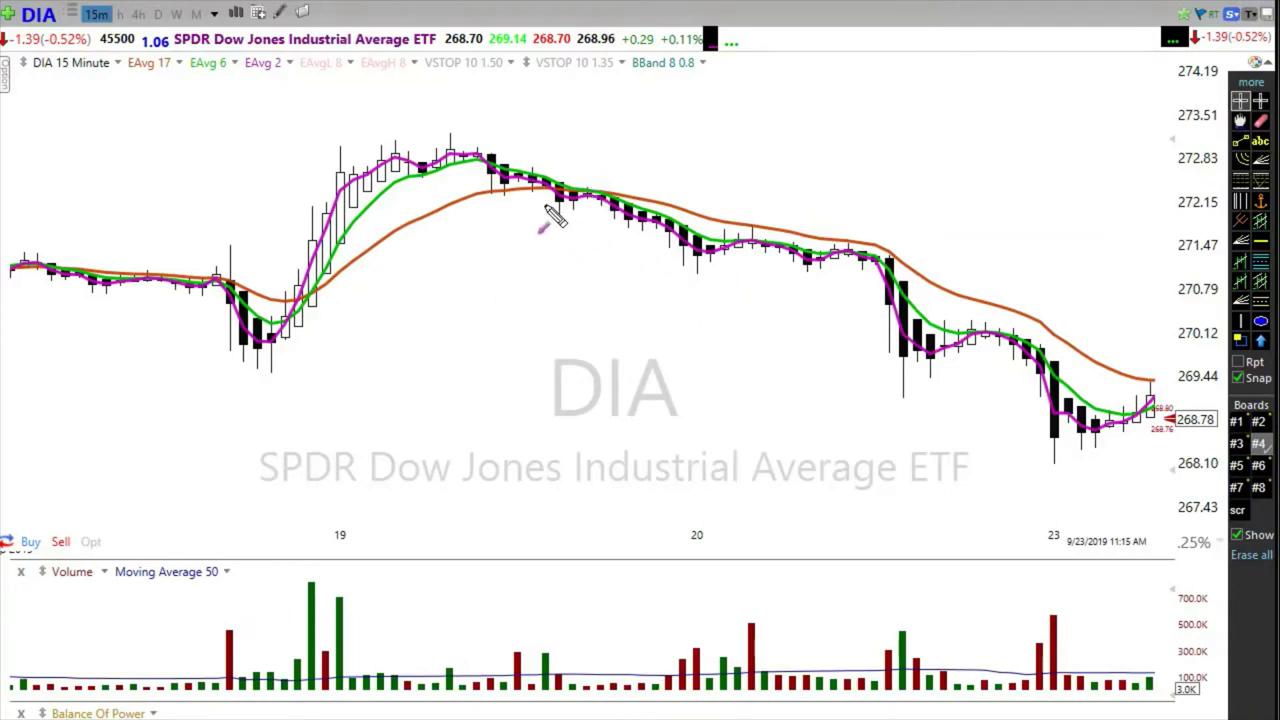
left_click_drag(549, 199, 610, 195)
left_click_drag(549, 206, 686, 204)
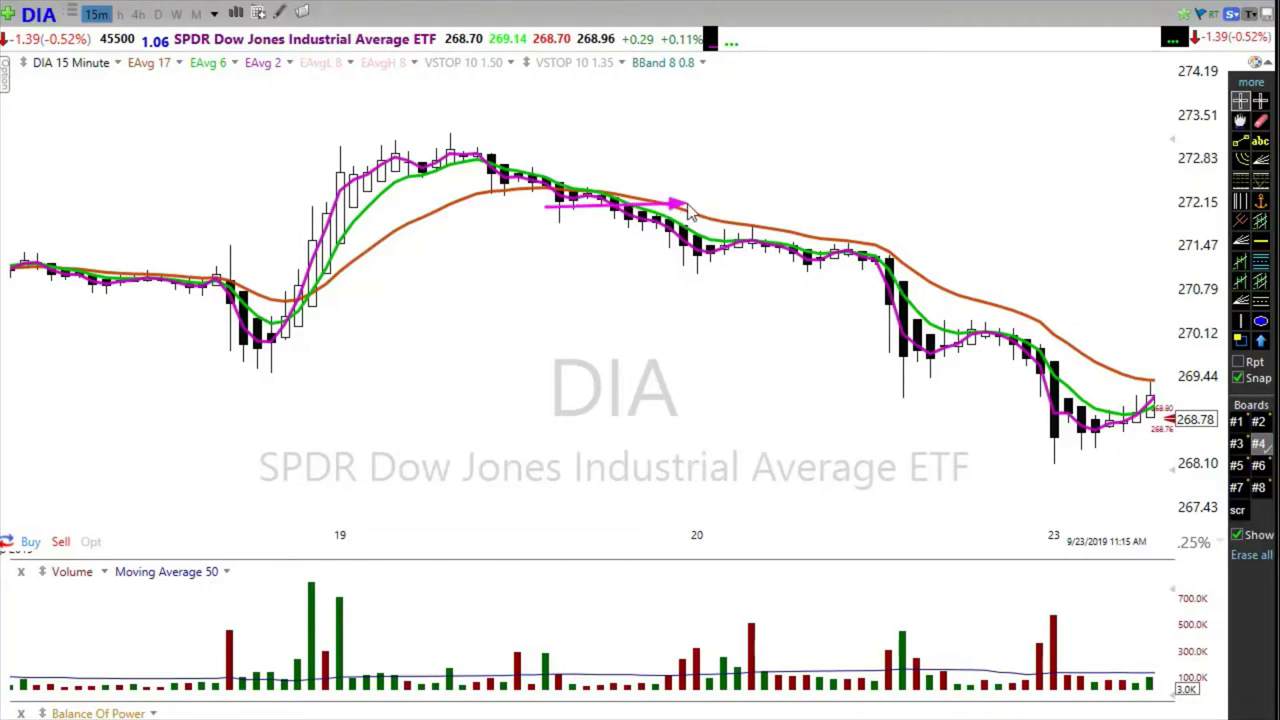
mouse_move(572, 184)
left_mouse_down()
mouse_move(689, 180)
mouse_move(694, 192)
left_mouse_up()
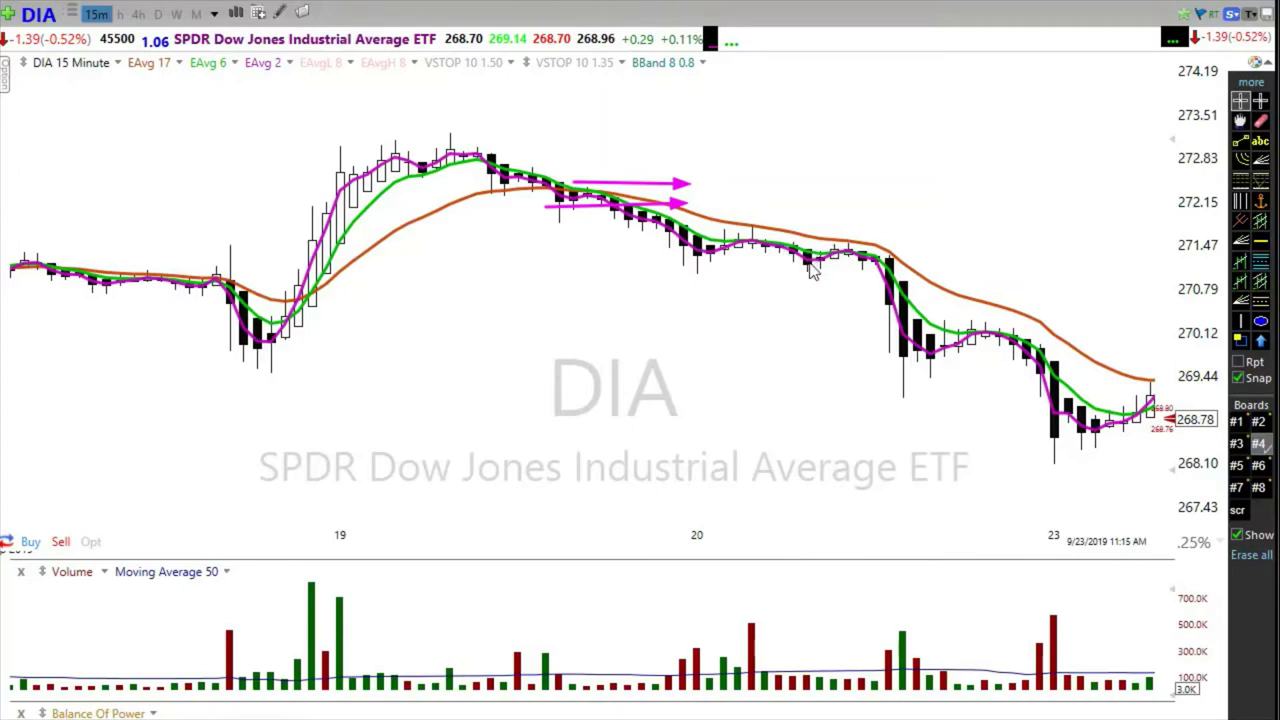
Step: Mark DIA's two later sideways pullbacks between 20 and 23 September with near-horizontal magenta arrows, and clear all arrows
left_click_drag(800, 264, 939, 267)
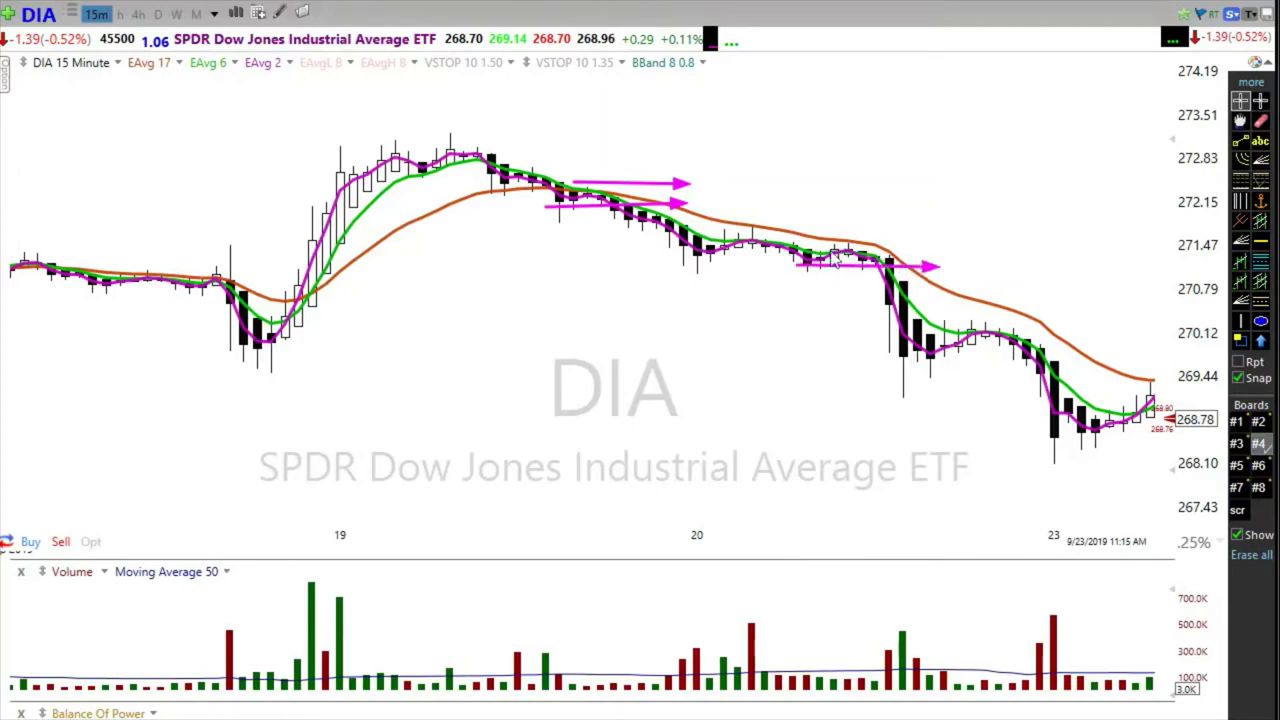
left_click_drag(830, 244, 928, 243)
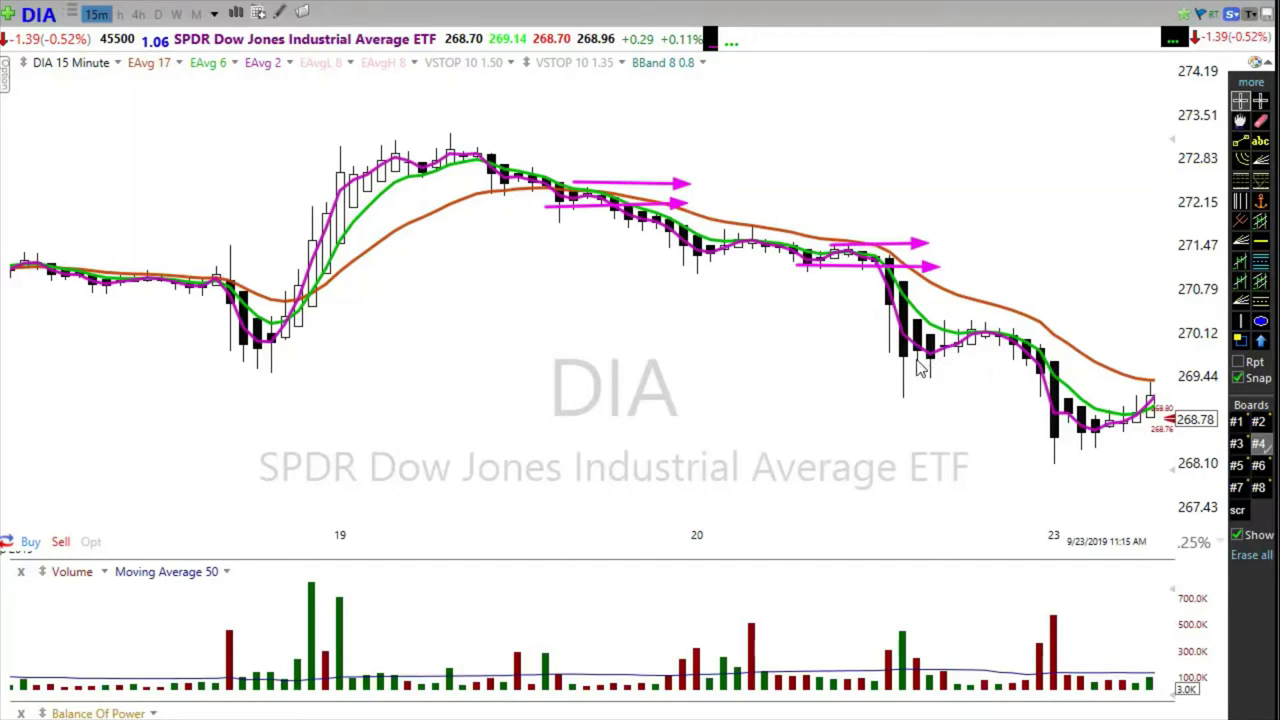
left_click_drag(914, 358, 1106, 354)
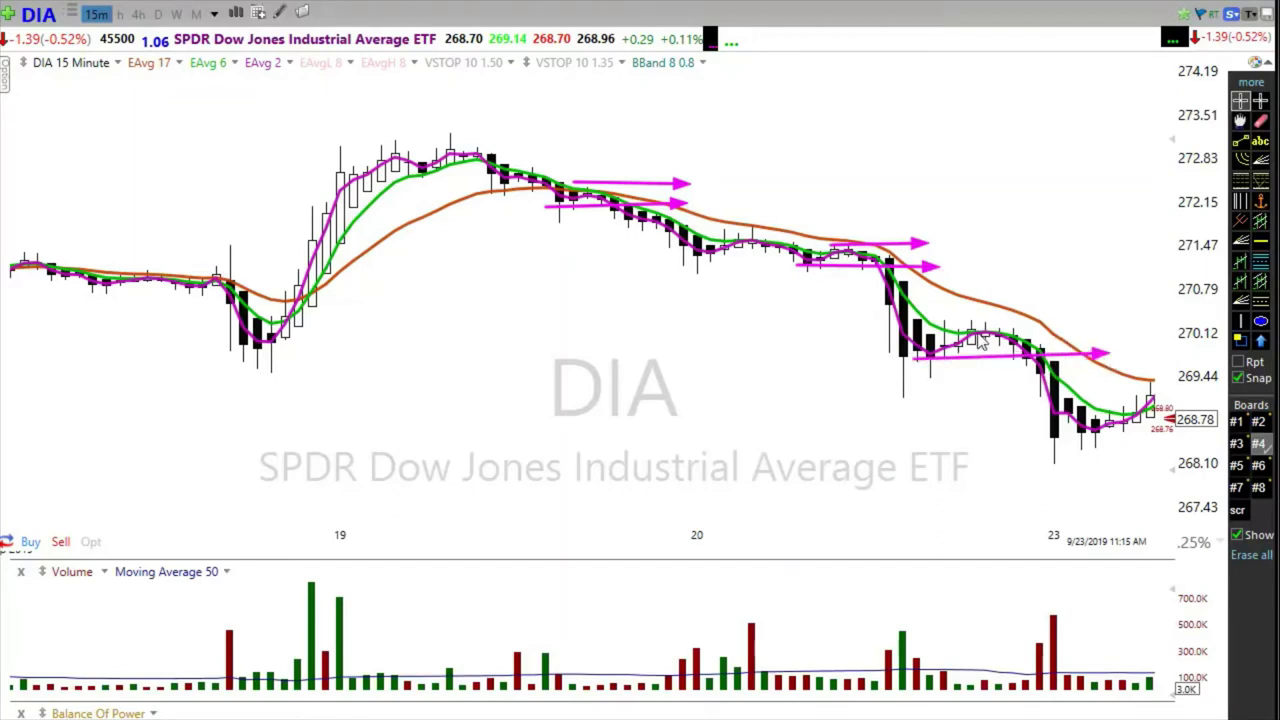
left_click_drag(1036, 328, 1084, 324)
key("Delete")
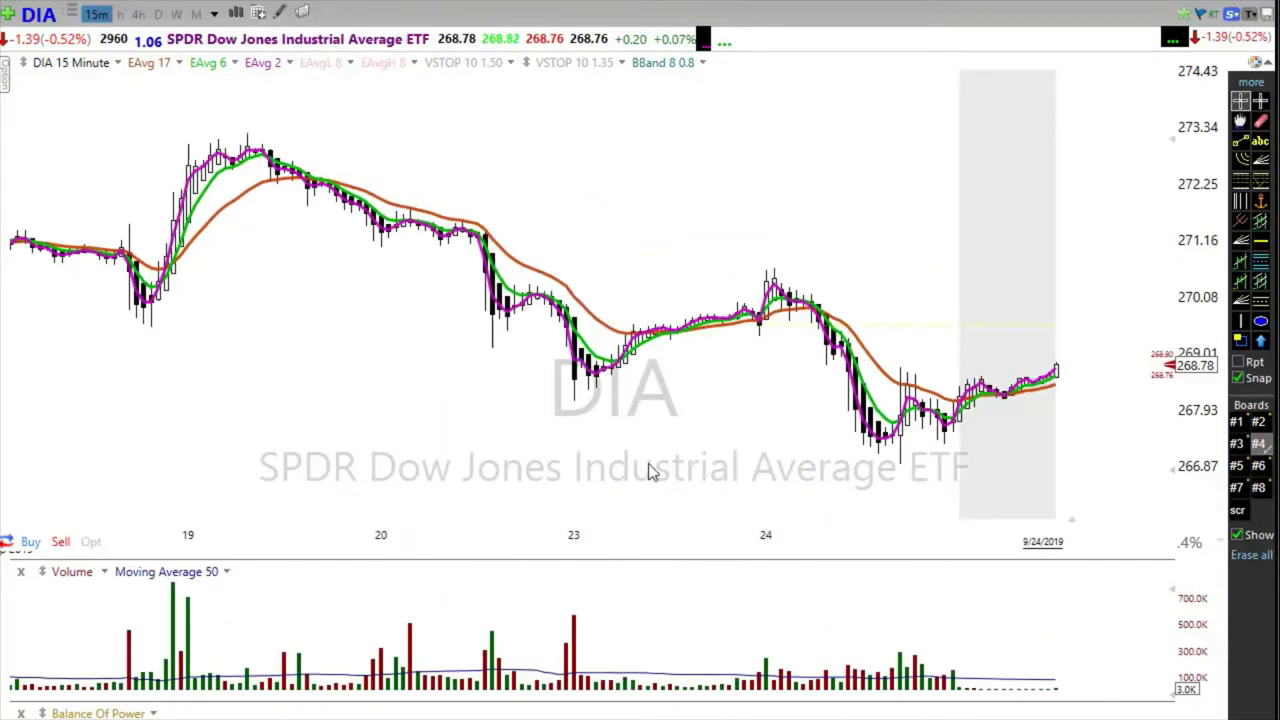
Step: Mark DIA's 24 September sell-off with a long falling magenta arrow and three short arrows beside the candles, and erase them
scroll(503, 451, "up", 4)
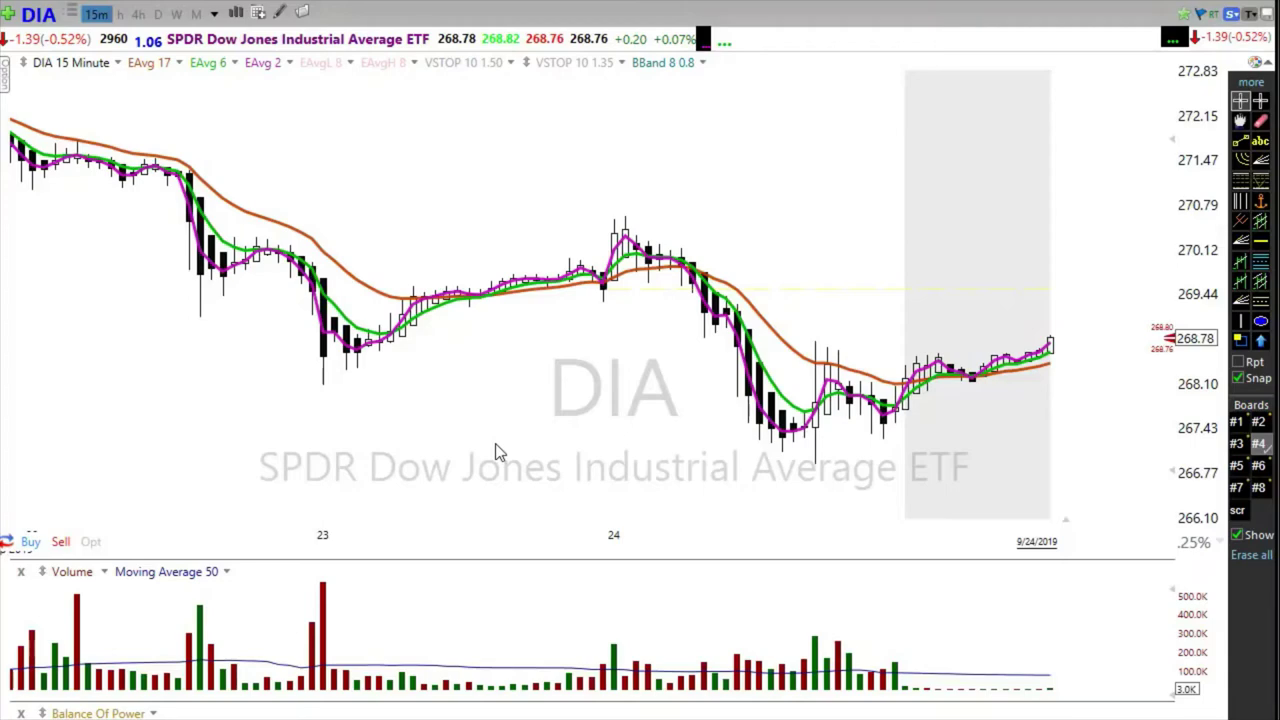
scroll(480, 420, "up", 3)
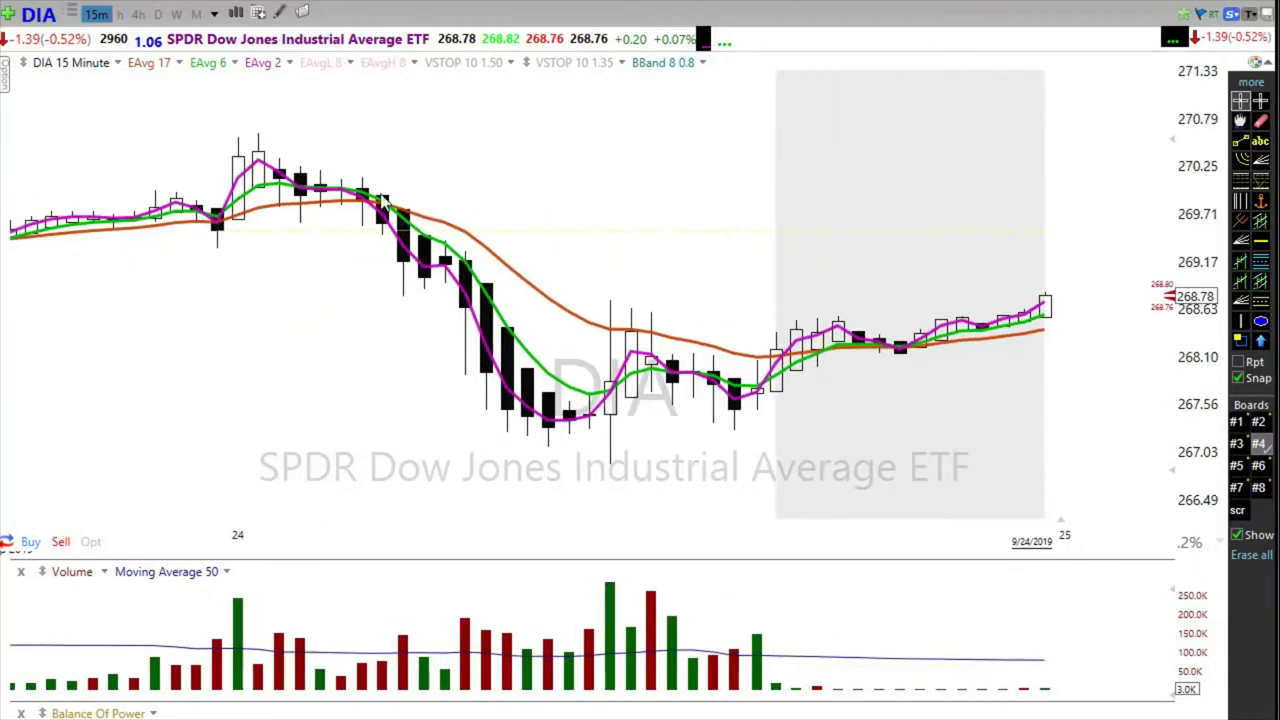
mouse_move(374, 181)
left_mouse_down()
mouse_move(524, 309)
mouse_move(623, 437)
left_mouse_up()
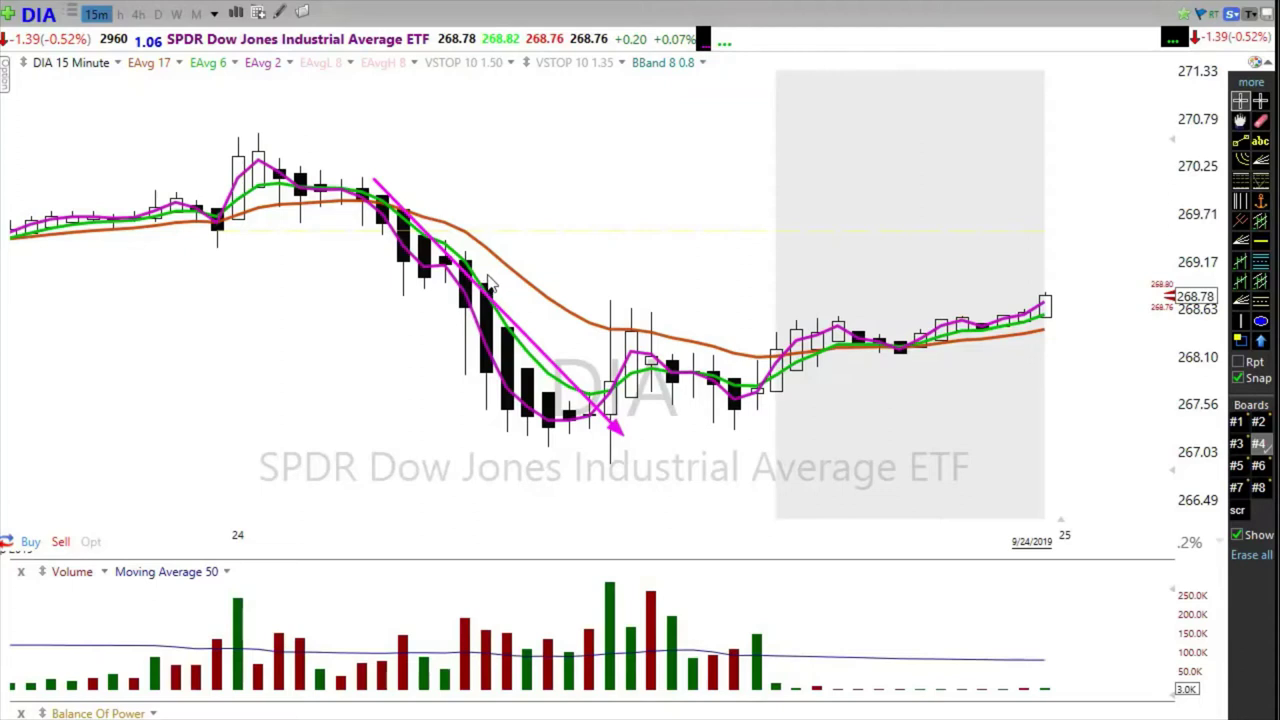
left_click_drag(477, 263, 536, 278)
left_click_drag(501, 328, 536, 338)
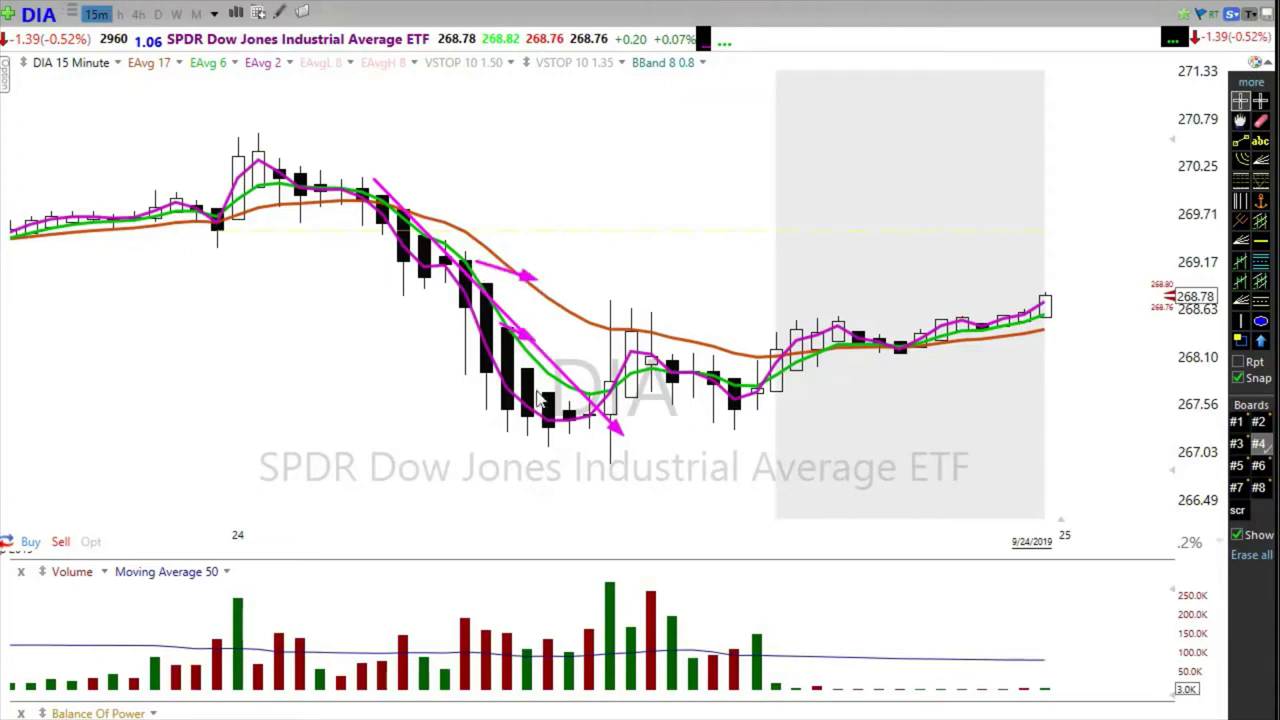
left_click_drag(537, 393, 590, 402)
key("Delete")
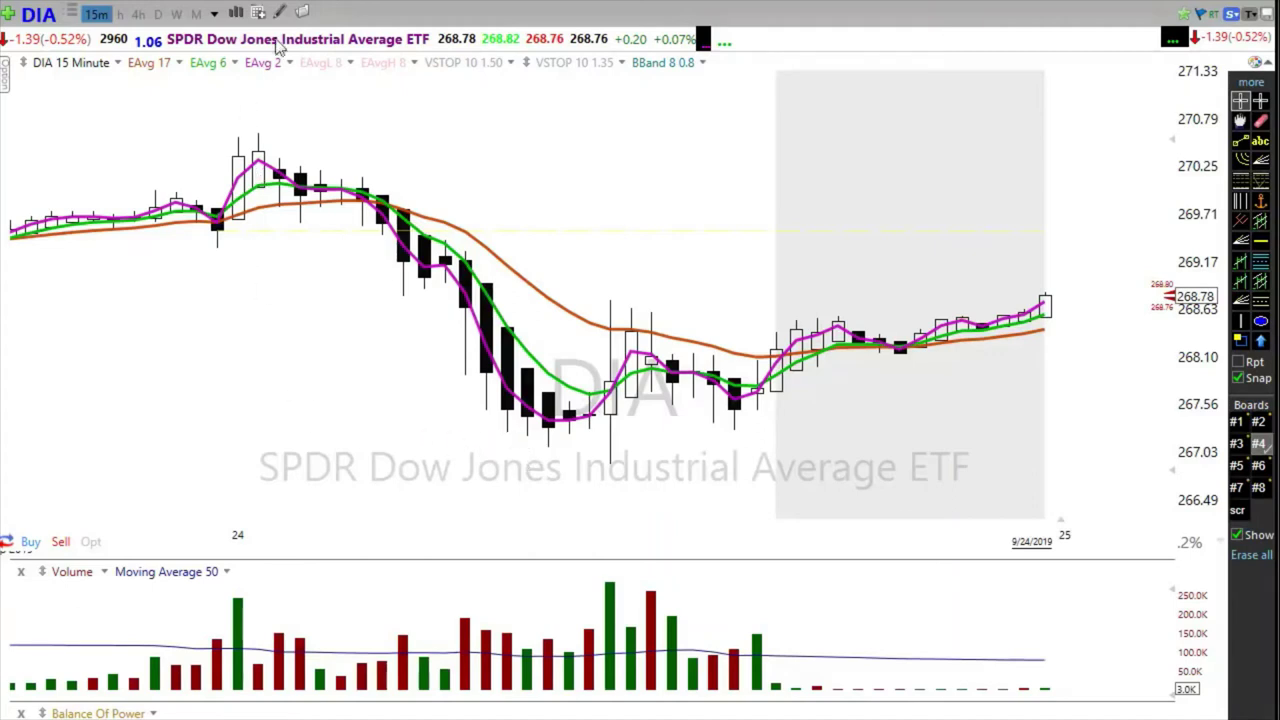
Step: Switch to the daily time frame and load the Visa chart with mid-May to the end of July 2019 in view
left_click(158, 14)
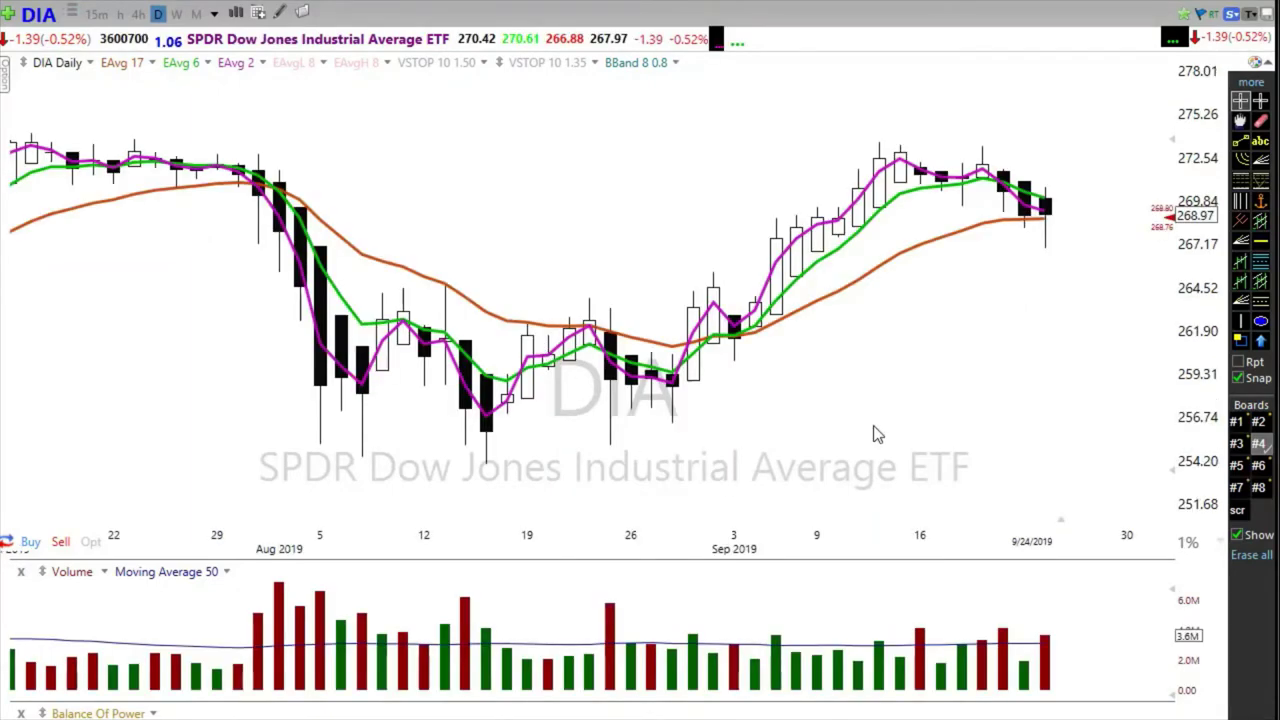
key("space")
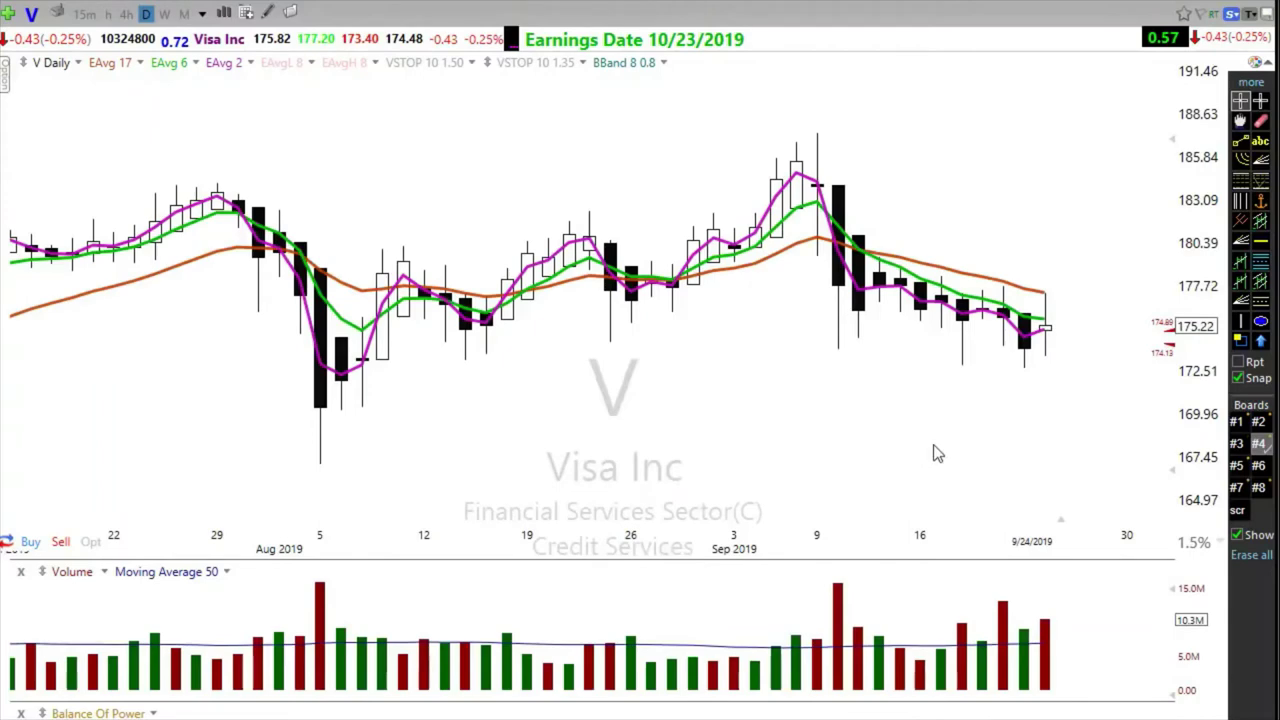
scroll(871, 386, "down", 5)
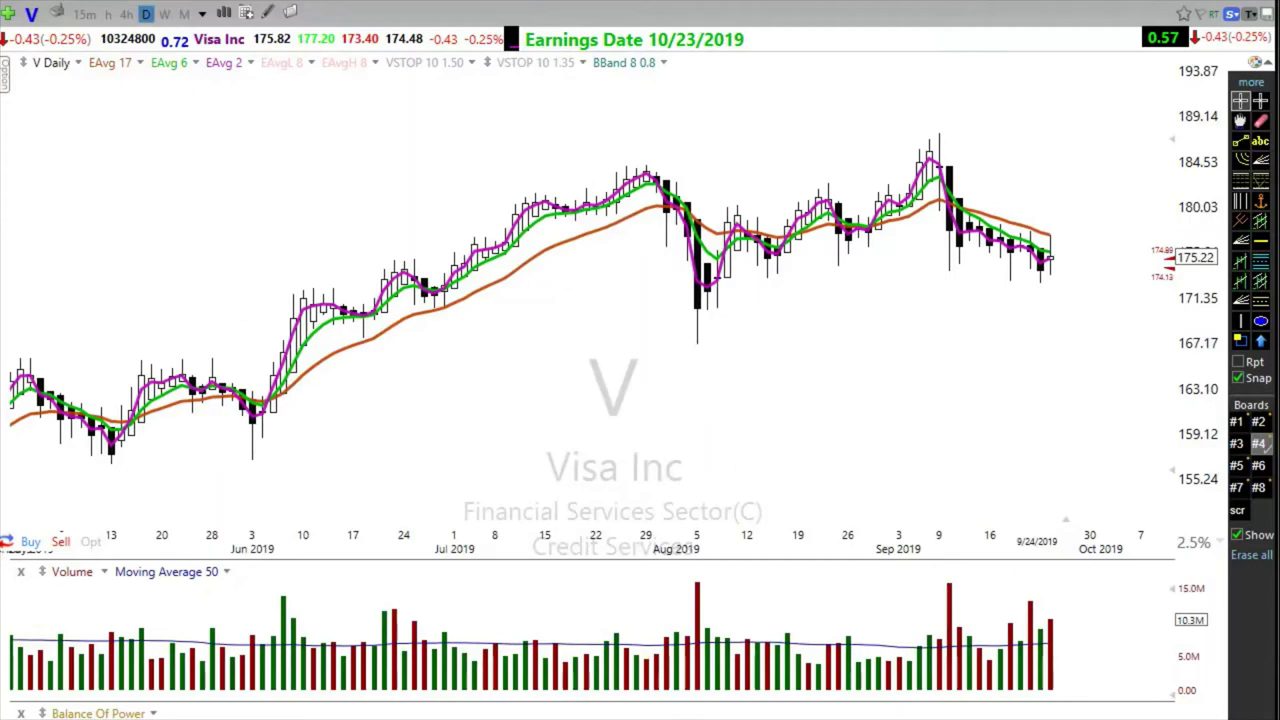
scroll(614, 300, "up", 5)
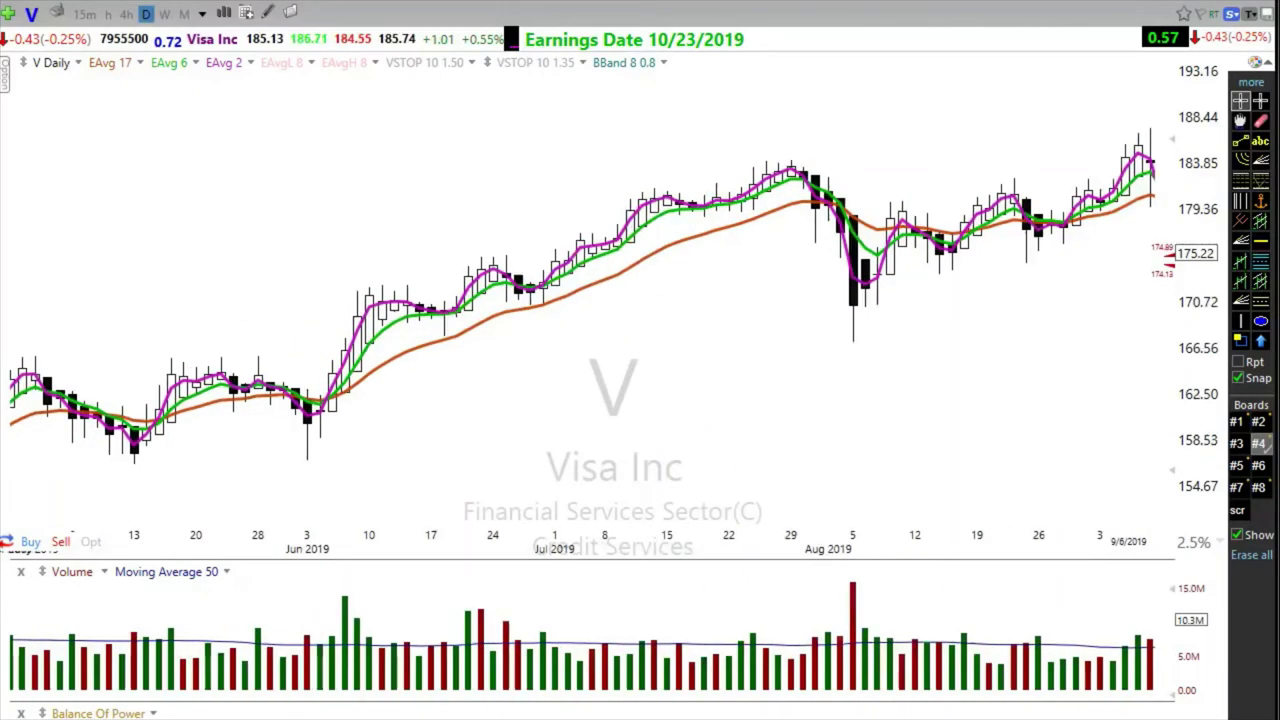
scroll(614, 300, "down", 1)
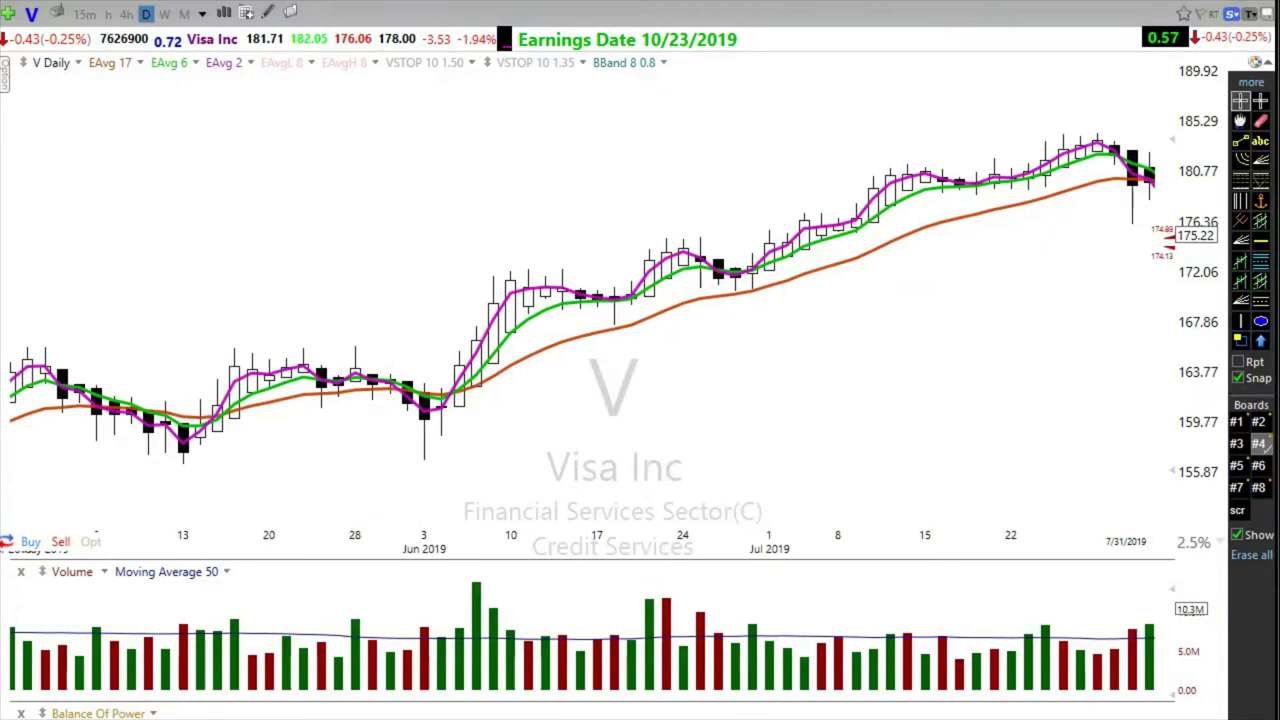
Step: Circle Visa's early-June moving-average crossing in green, add short green strokes under the mid-June pullback, and clear the marks
mouse_move(460, 382)
left_mouse_down()
mouse_move(436, 398)
mouse_move(448, 414)
left_mouse_up()
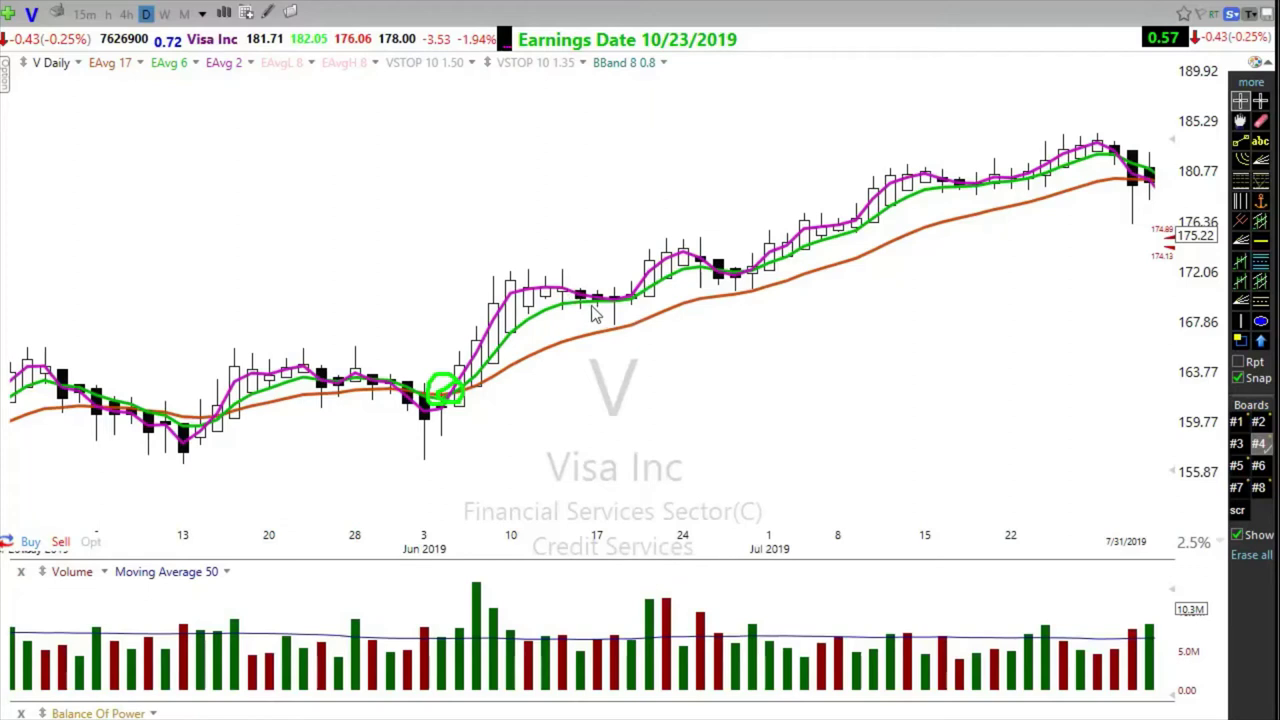
mouse_move(592, 324)
left_mouse_down()
mouse_move(585, 309)
mouse_move(623, 323)
mouse_move(648, 306)
left_mouse_up()
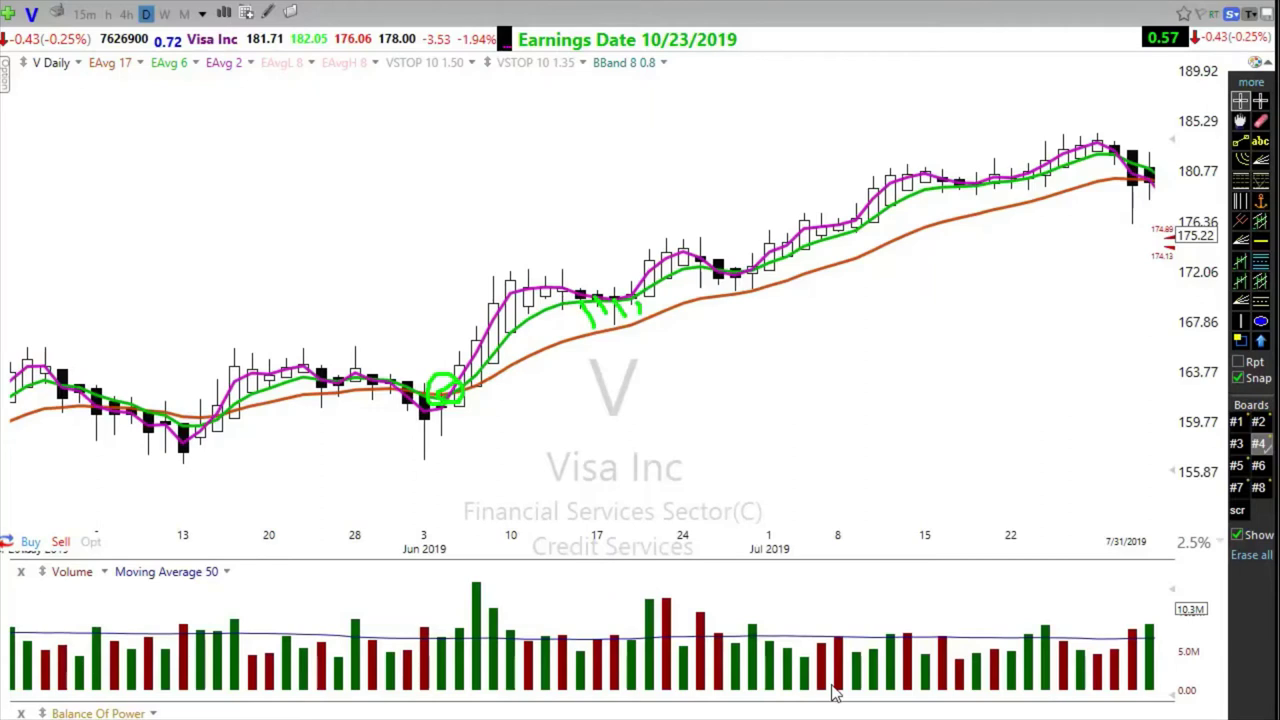
key("Escape")
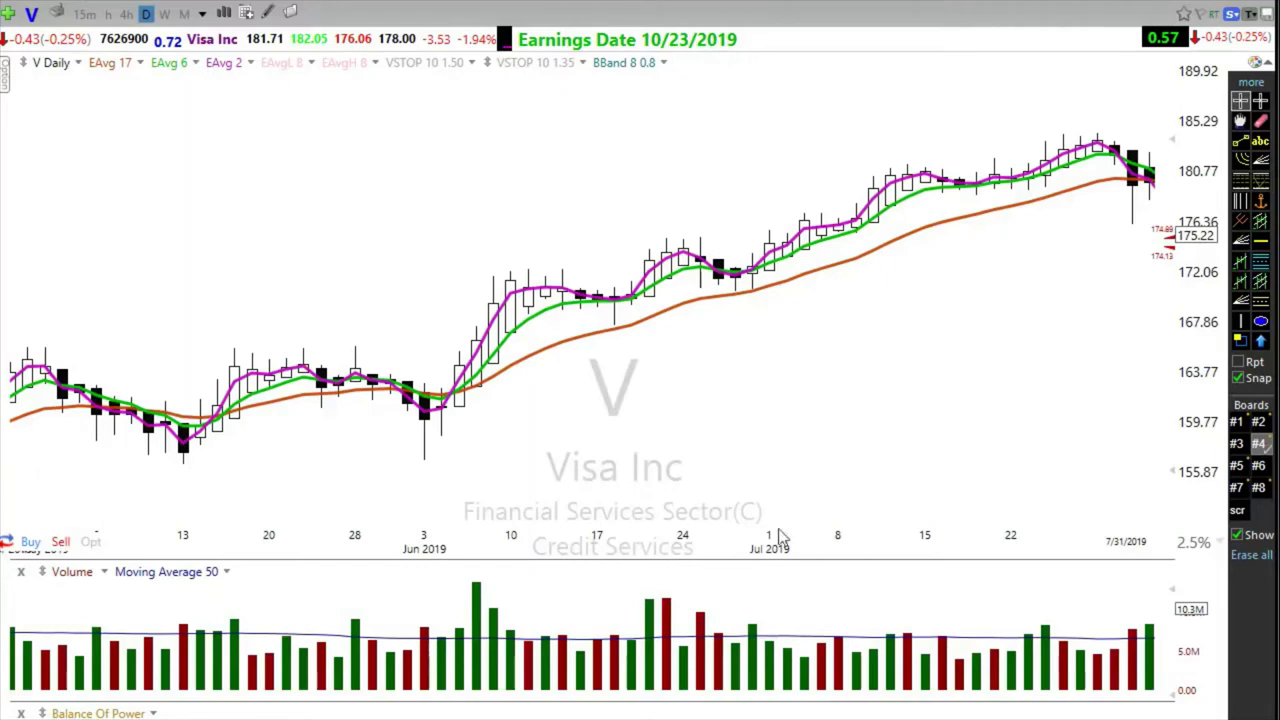
Step: Mark Visa's June and July pullbacks with magenta arrows along their ranges and one pointing up at the mid-June breakout, and clear them
left_click_drag(557, 294, 687, 295)
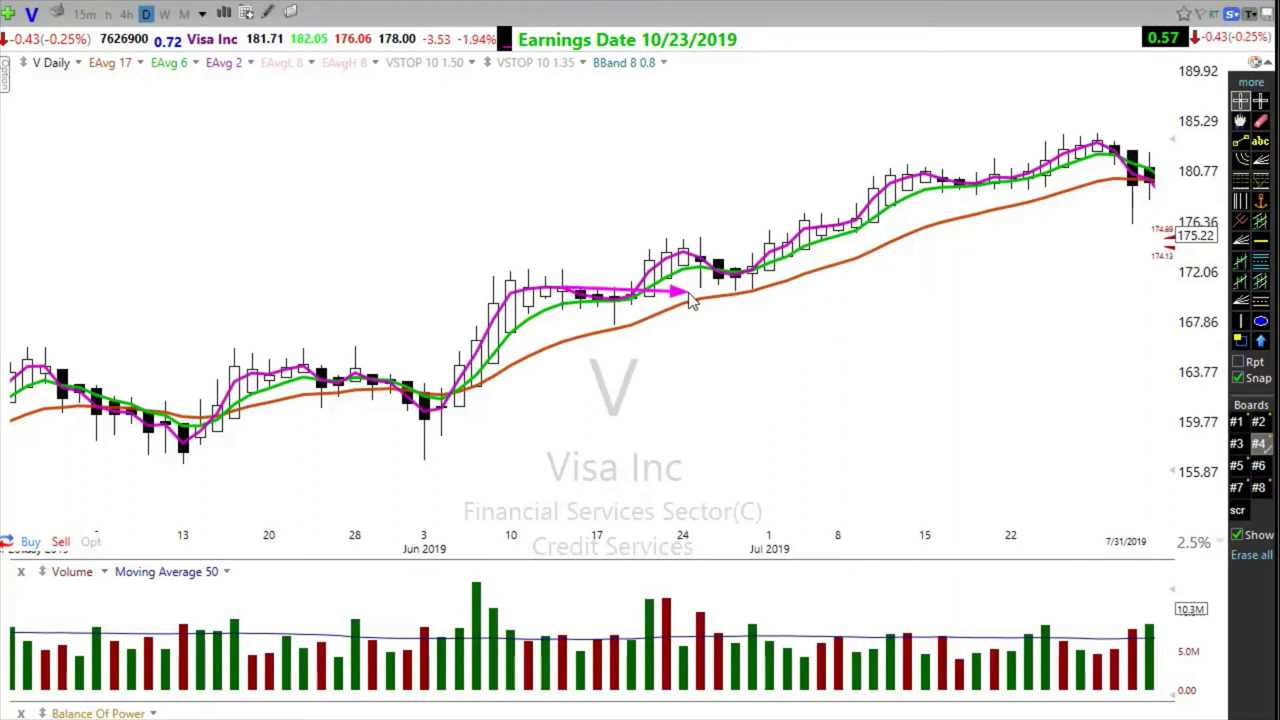
left_click_drag(695, 381, 640, 287)
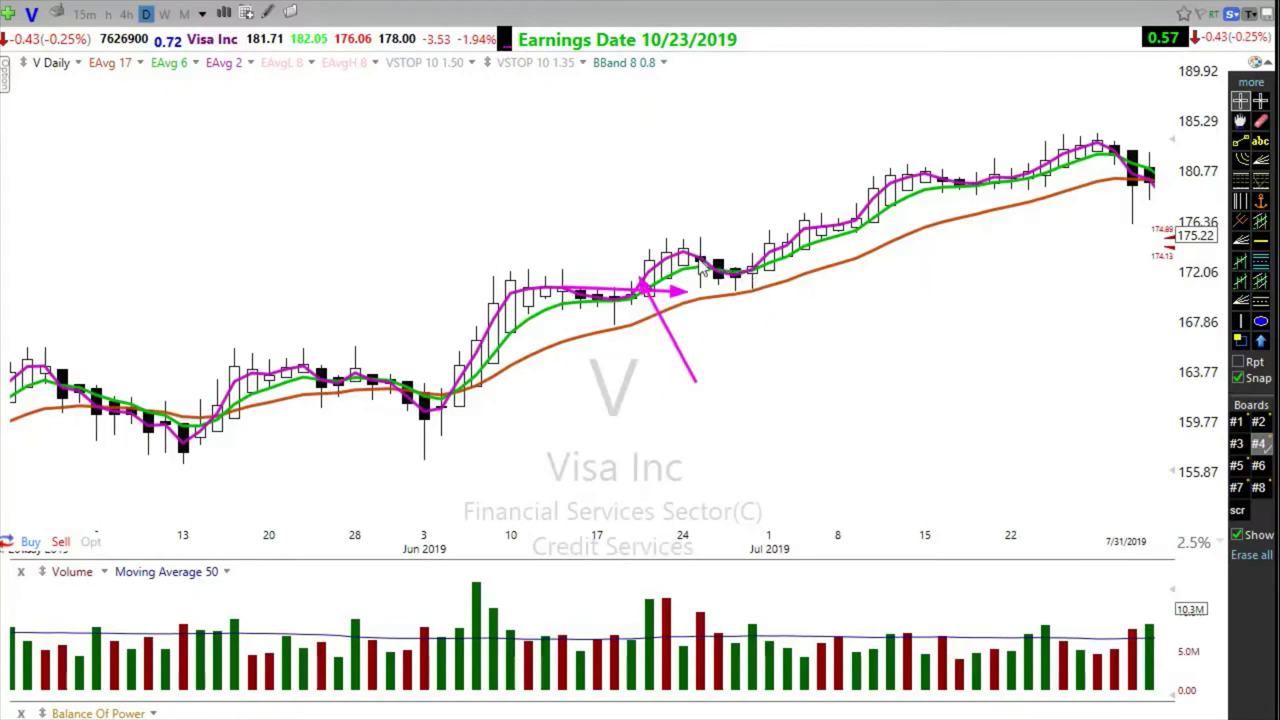
left_click_drag(700, 258, 817, 260)
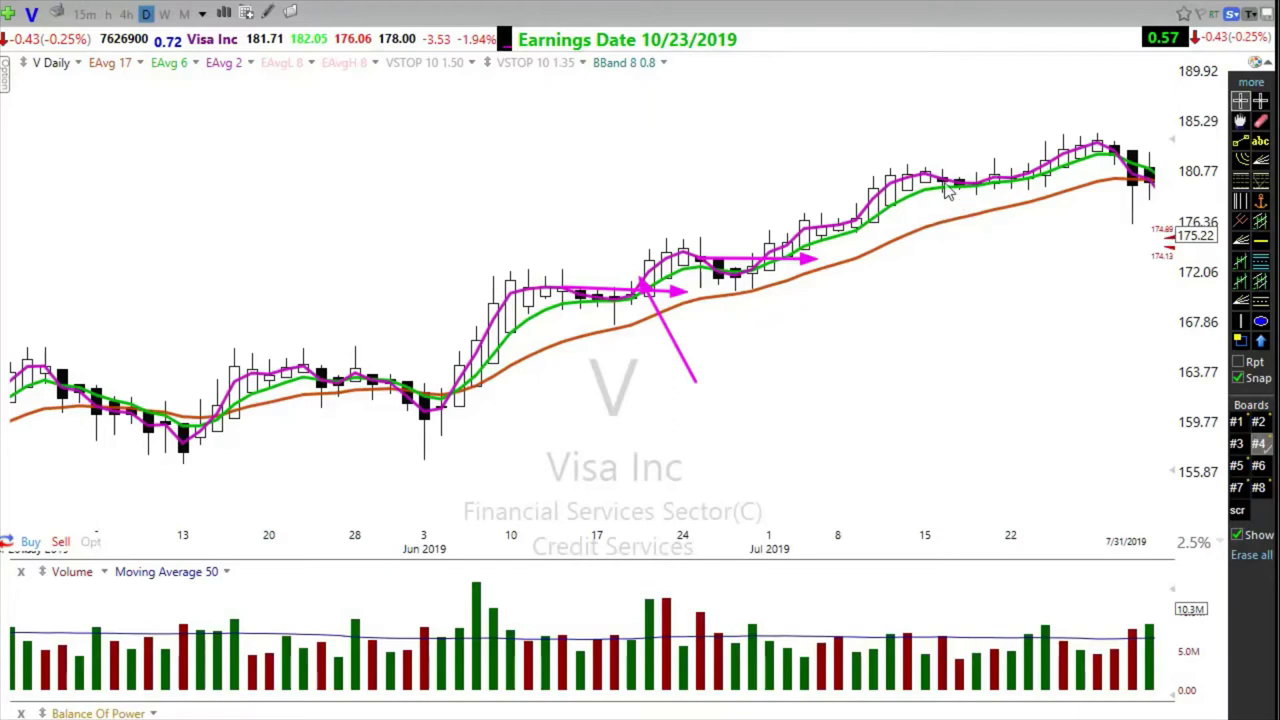
left_click_drag(922, 171, 1065, 162)
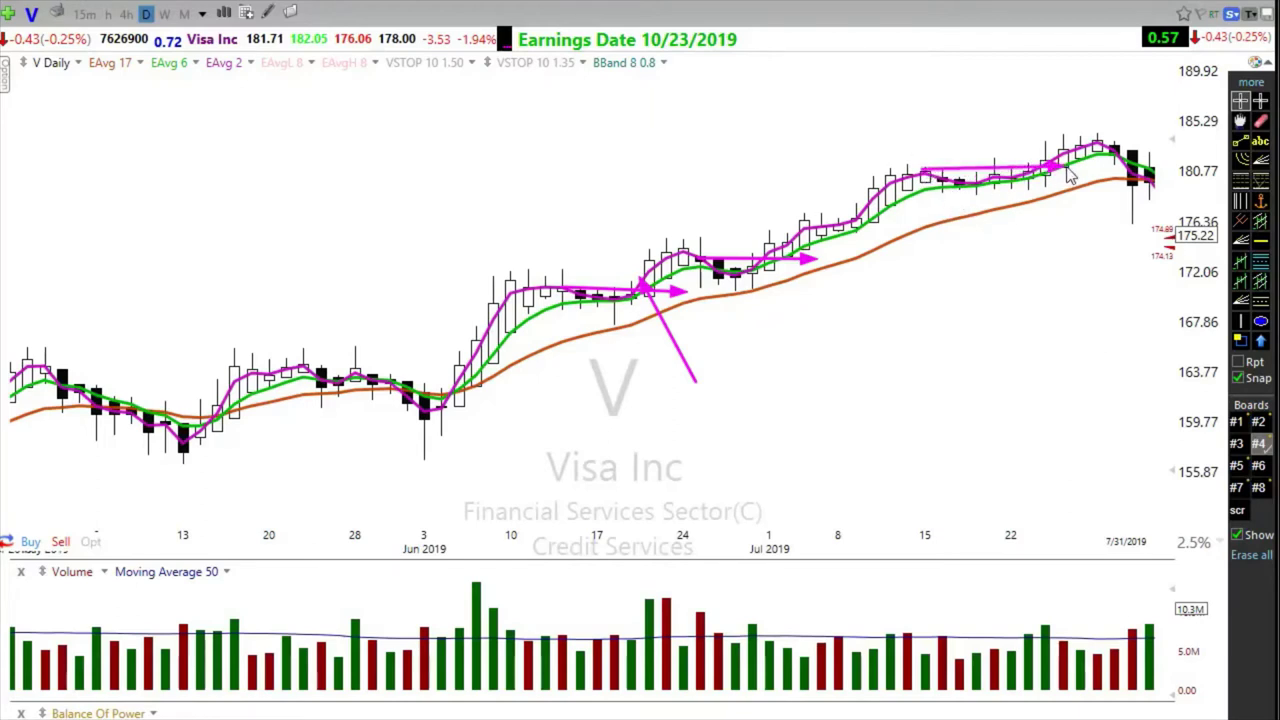
mouse_move(934, 190)
left_mouse_down()
mouse_move(1100, 195)
mouse_move(1100, 150)
left_mouse_up()
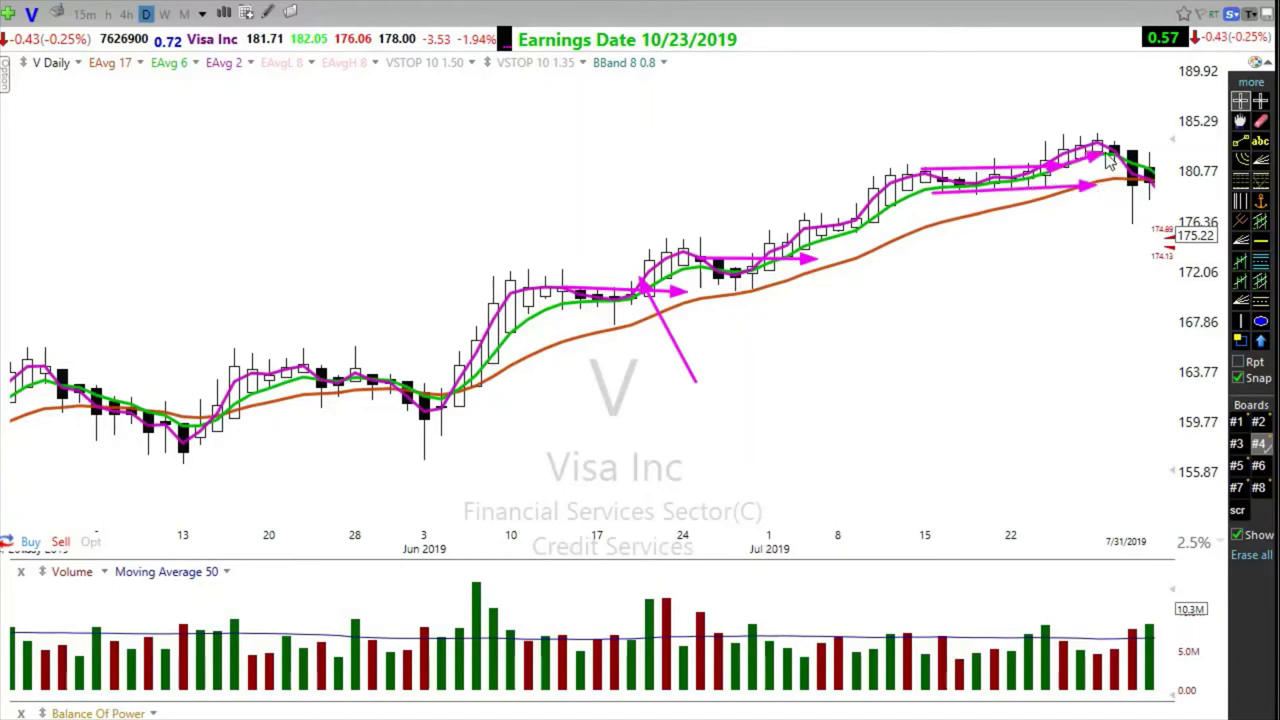
left_click_drag(672, 246, 730, 280)
key("Escape")
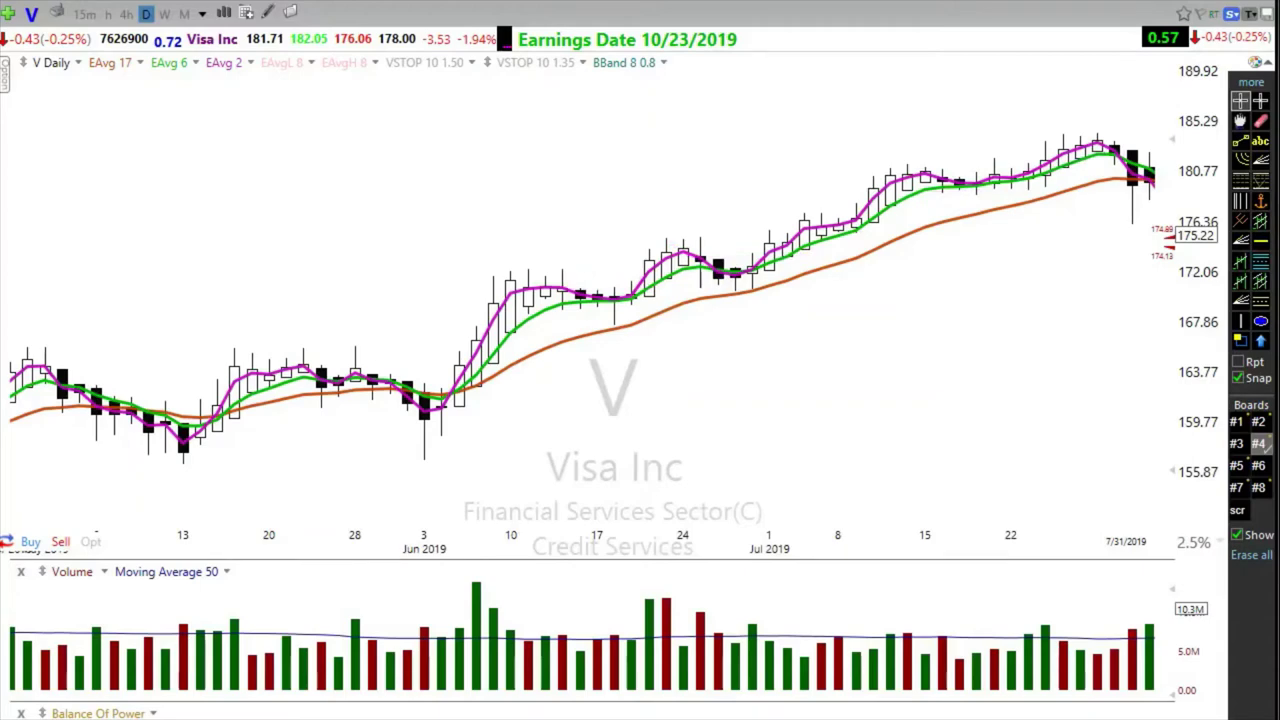
Step: Enlarge Visa's June and July candles and bracket the late-June pullback with horizontal magenta arrows at its high and low
key("End")
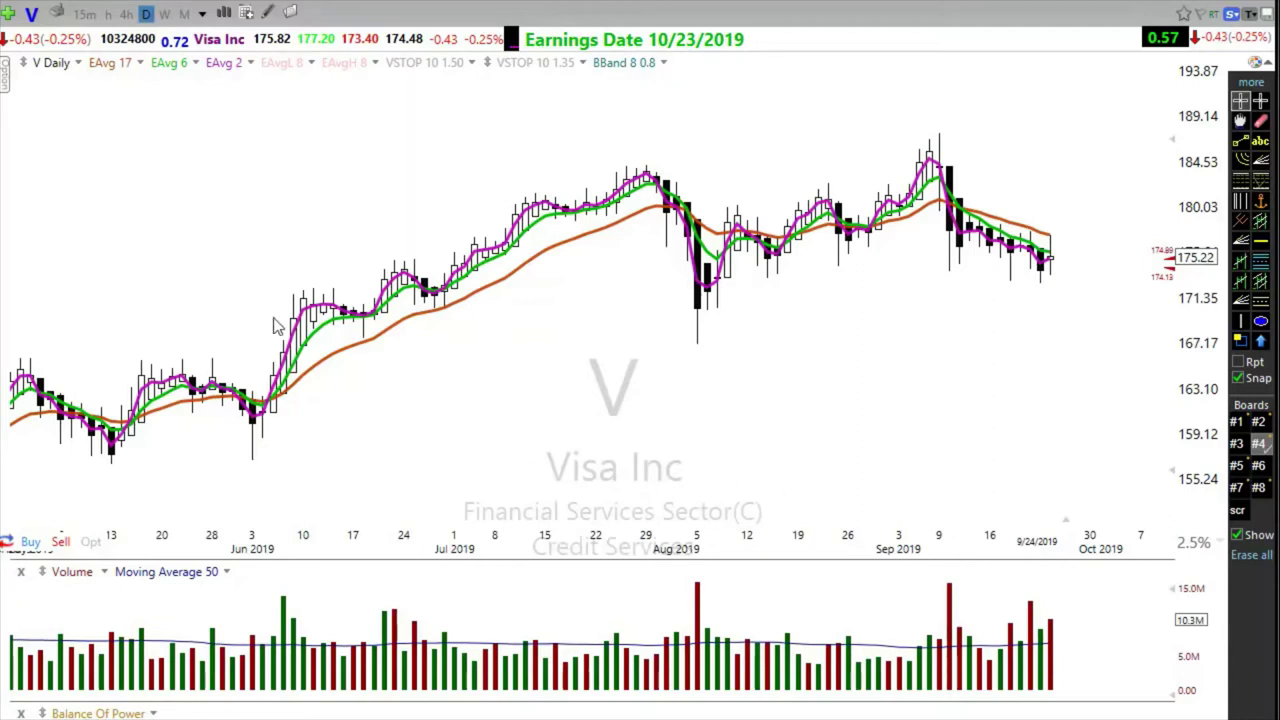
scroll(614, 300, "up", 10)
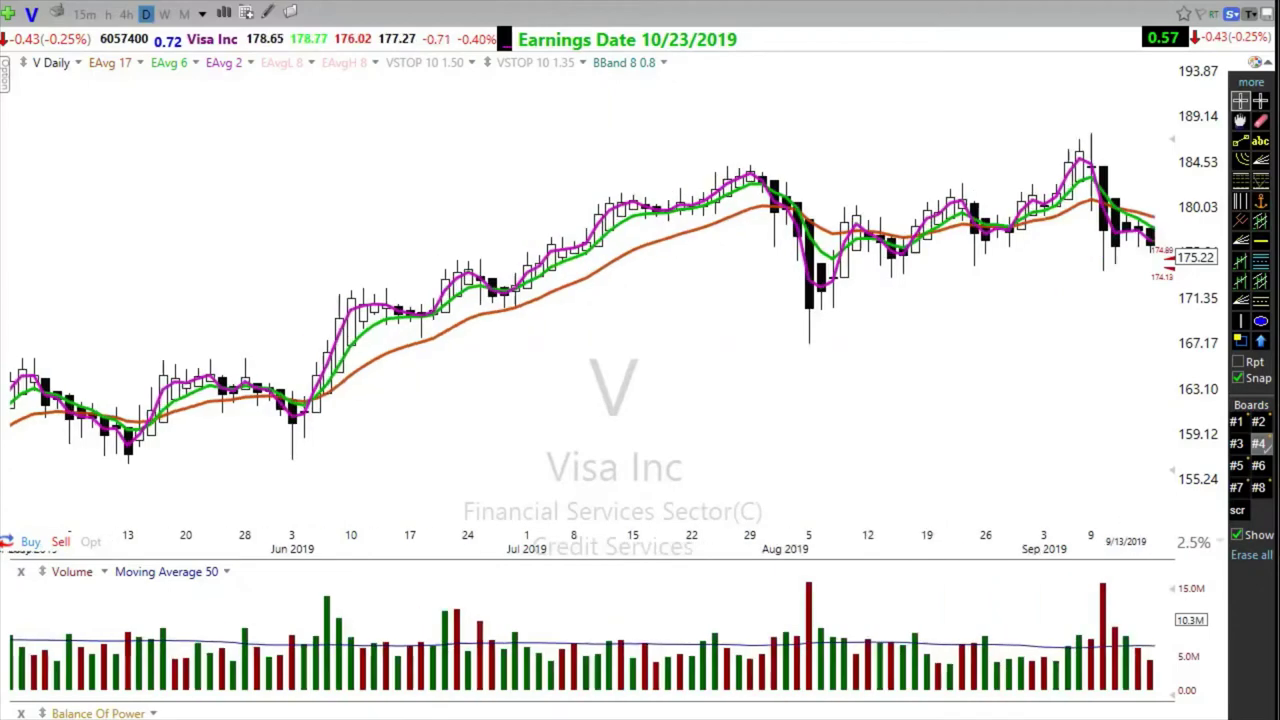
scroll(840, 480, "down", 4)
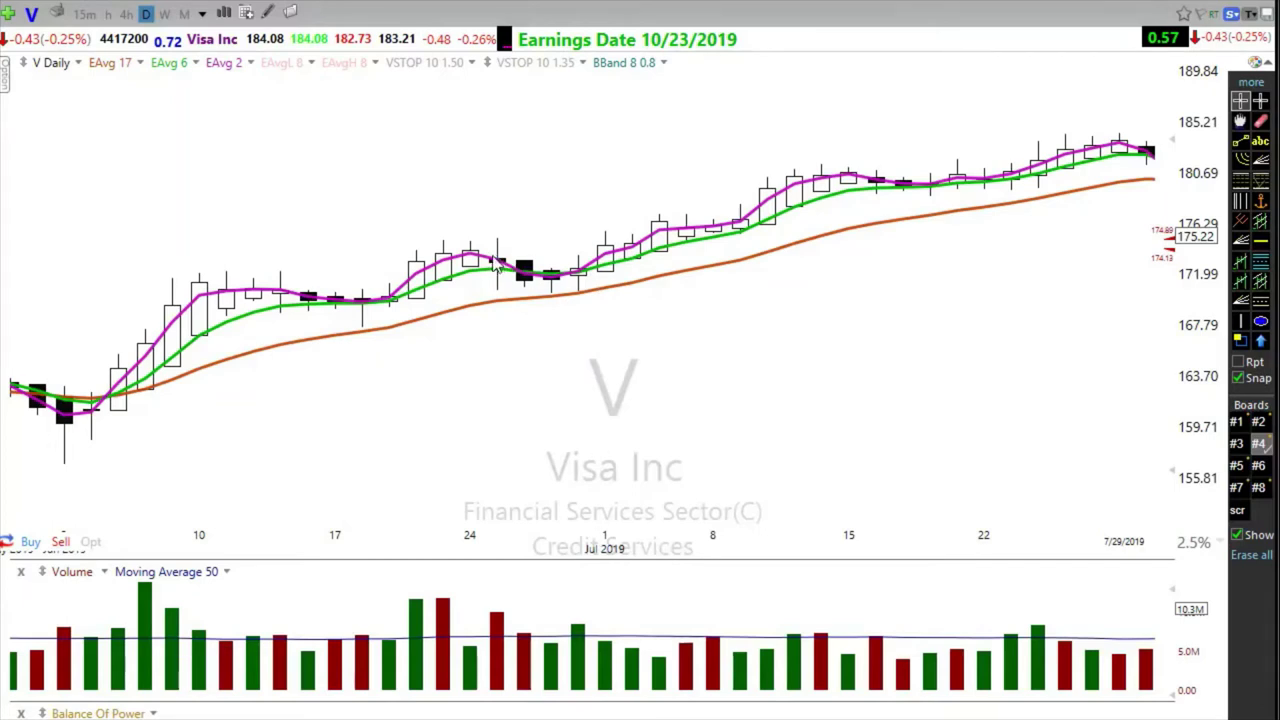
left_click_drag(482, 262, 658, 268)
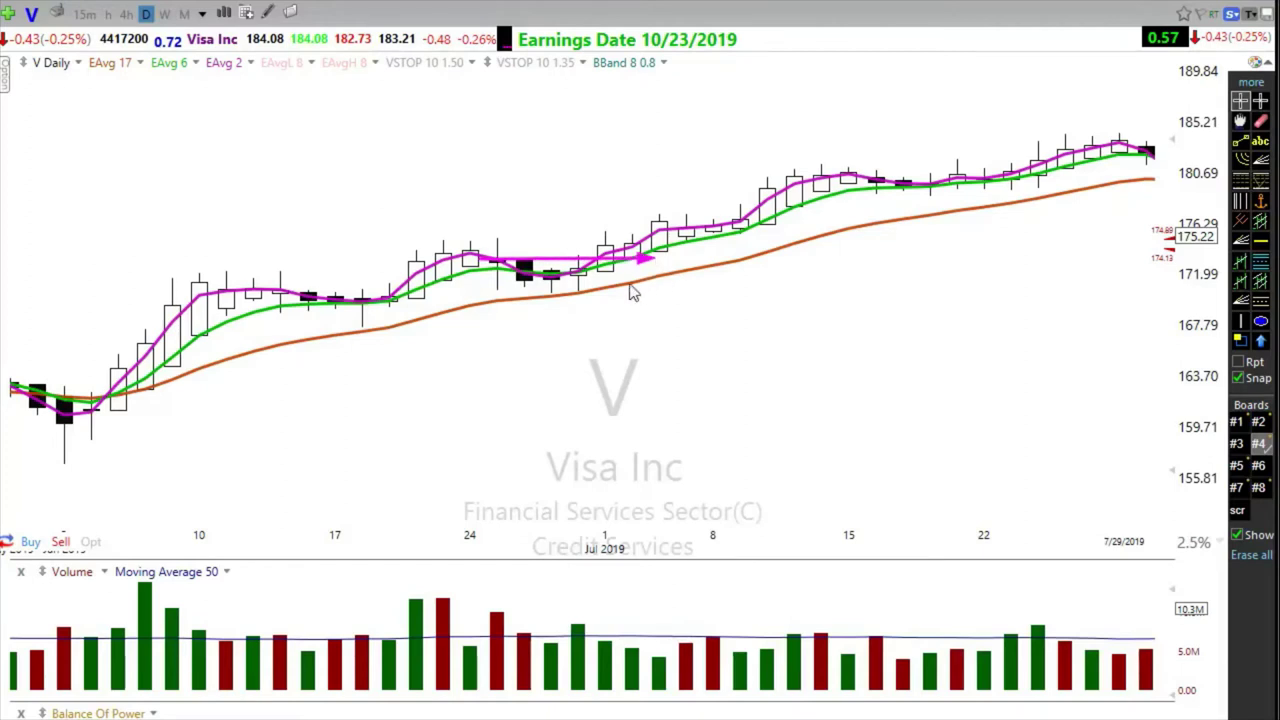
left_click_drag(488, 294, 672, 296)
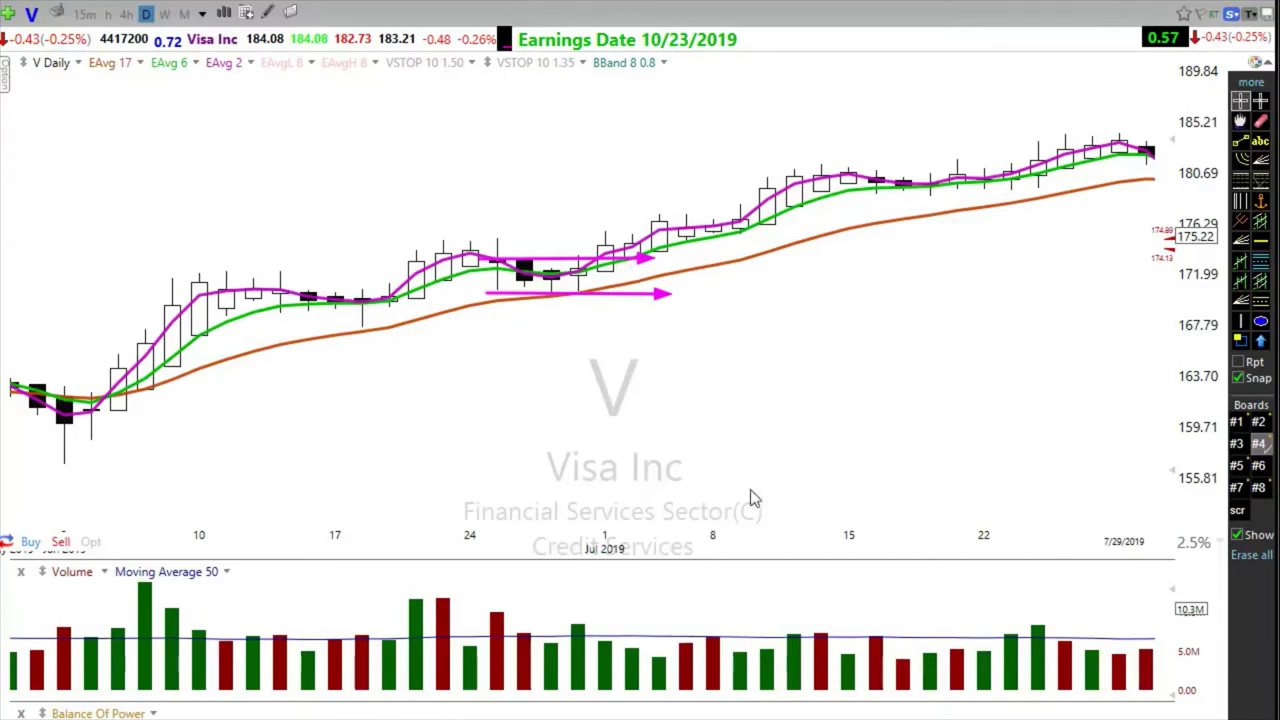
Step: Handwrite an underlined "Risk $" in green beside the bracketed pullback, with a green arrow pointing up at its lower line, and erase all drawings
mouse_move(686, 272)
left_mouse_down()
mouse_move(677, 298)
mouse_move(740, 290)
mouse_move(748, 306)
mouse_move(760, 271)
mouse_move(770, 298)
left_mouse_up()
mouse_move(862, 264)
left_mouse_down()
mouse_move(836, 275)
mouse_move(853, 261)
mouse_move(840, 306)
left_mouse_up()
mouse_move(619, 320)
left_mouse_down()
mouse_move(627, 310)
mouse_move(603, 322)
mouse_move(656, 334)
left_mouse_up()
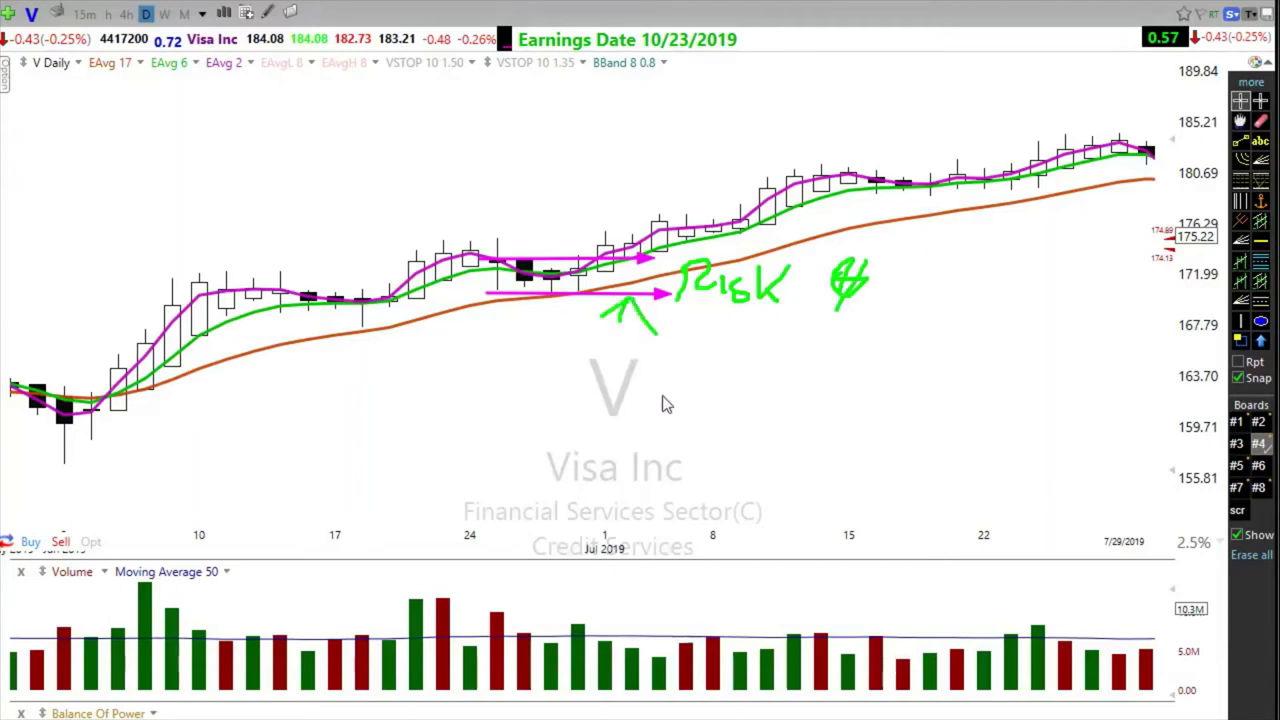
left_click_drag(627, 337, 627, 314)
left_click_drag(830, 310, 866, 322)
left_click_drag(678, 311, 905, 311)
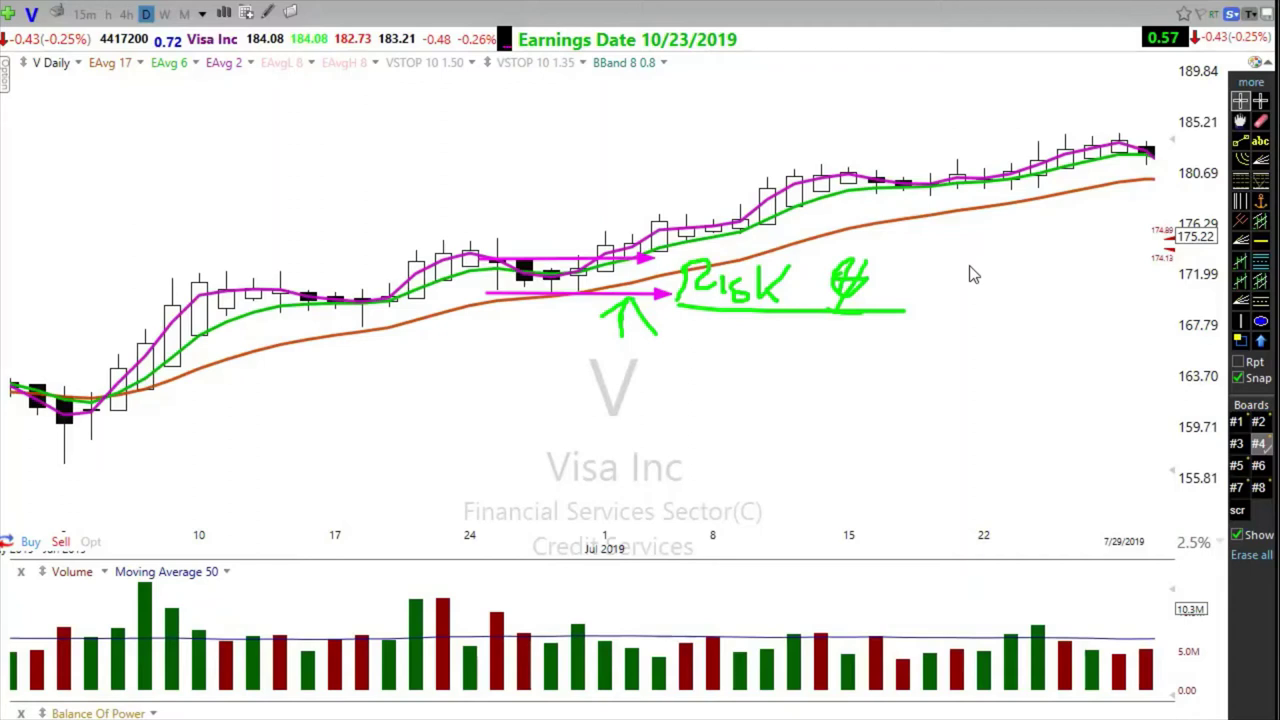
key("Escape")
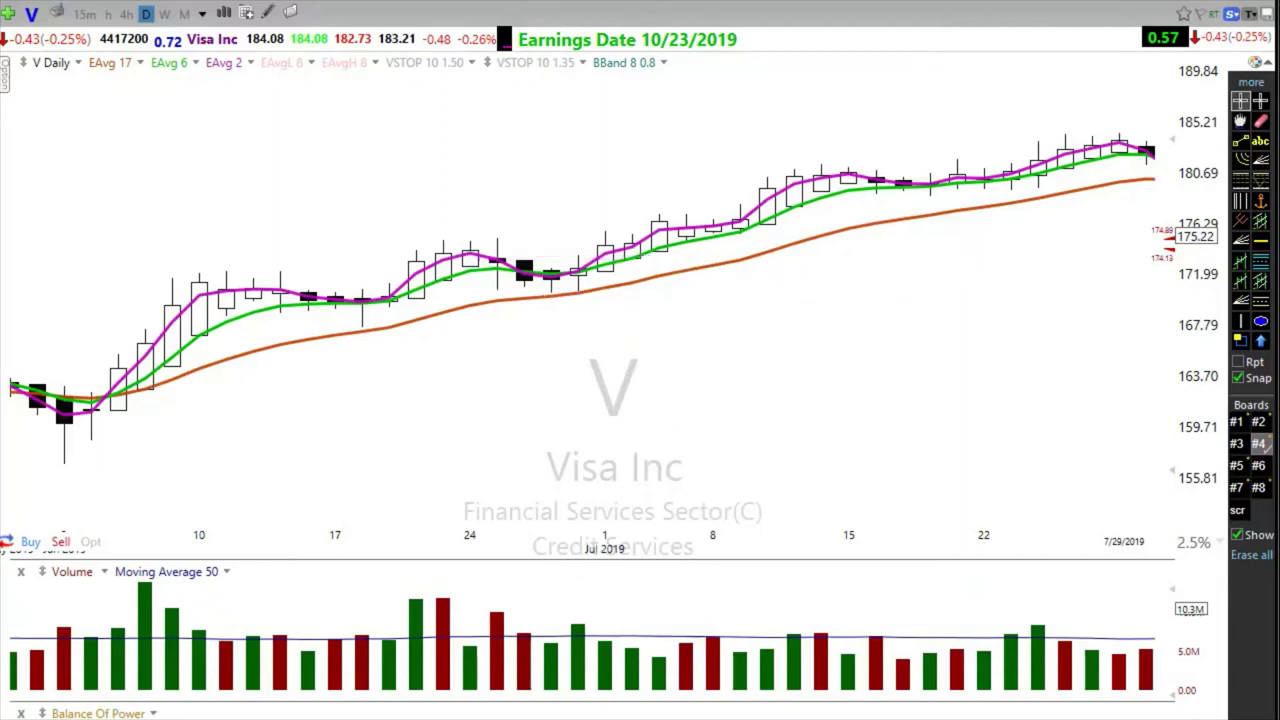
Step: Draw a horizontal trendline from Visa's June 24 candle across the late-June pullback, and delete it
left_click(1240, 141)
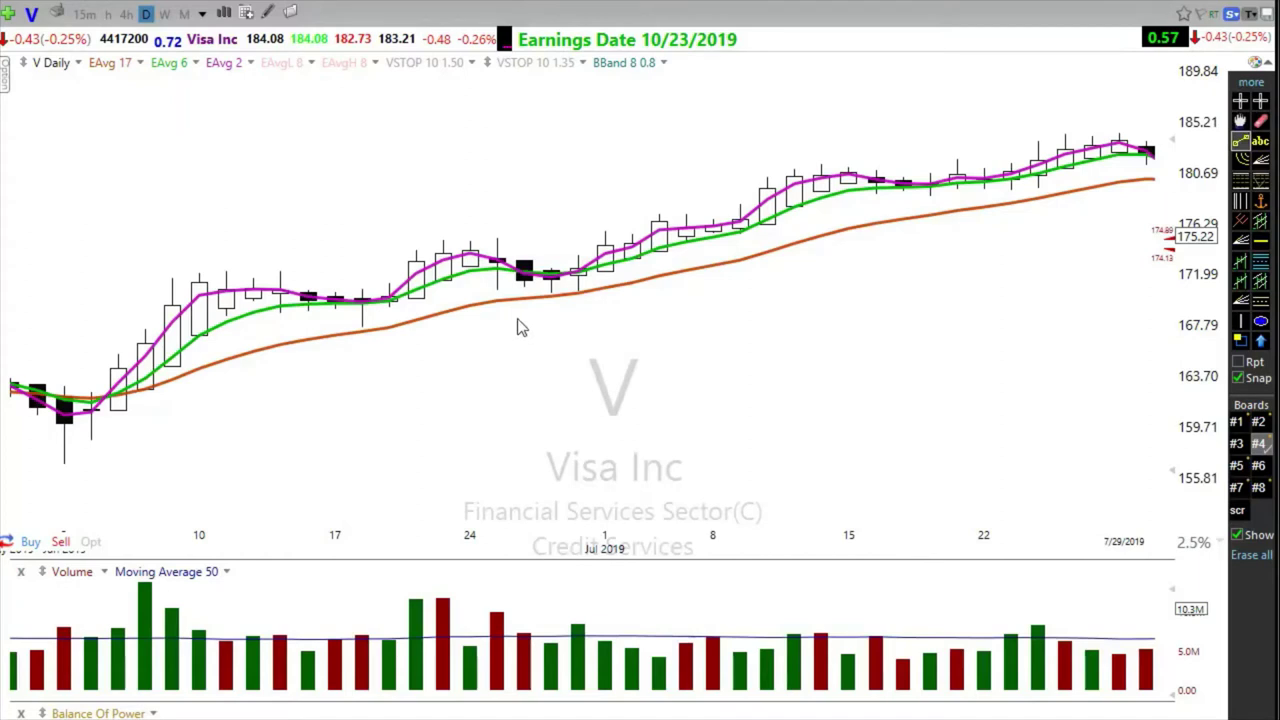
left_click_drag(474, 259, 668, 272)
left_click(660, 259)
left_click(765, 333)
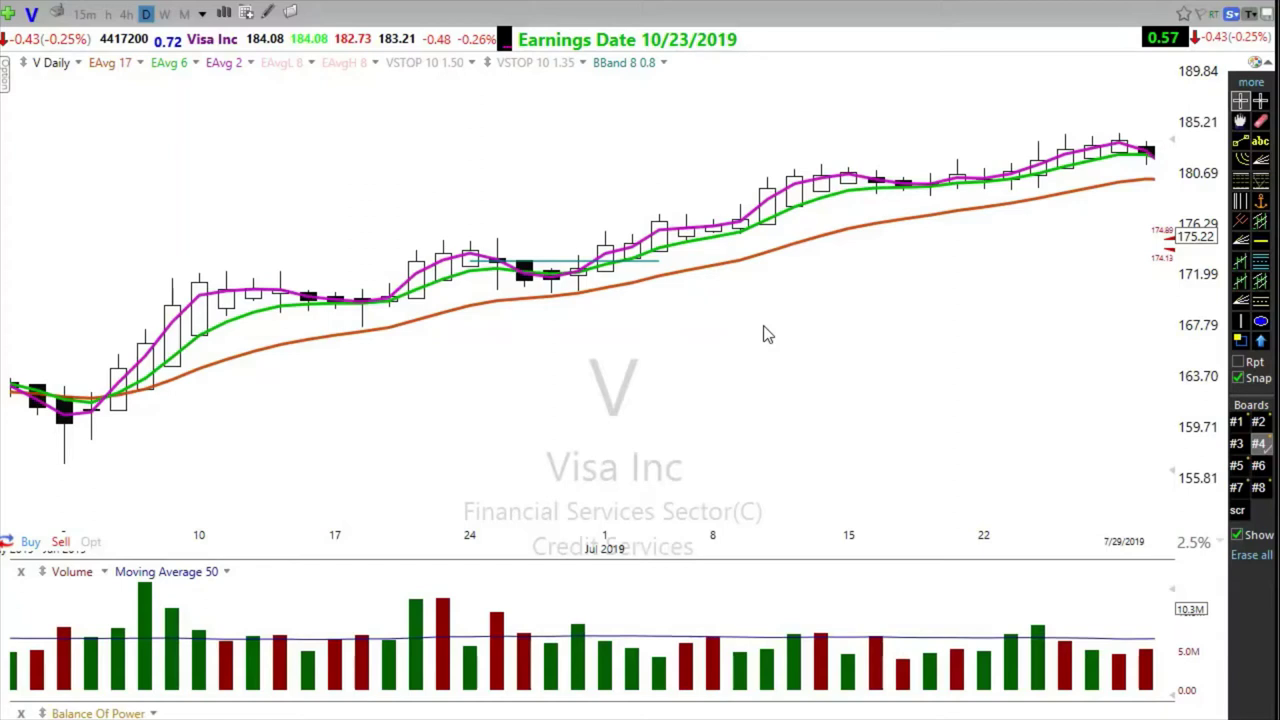
right_click(552, 261)
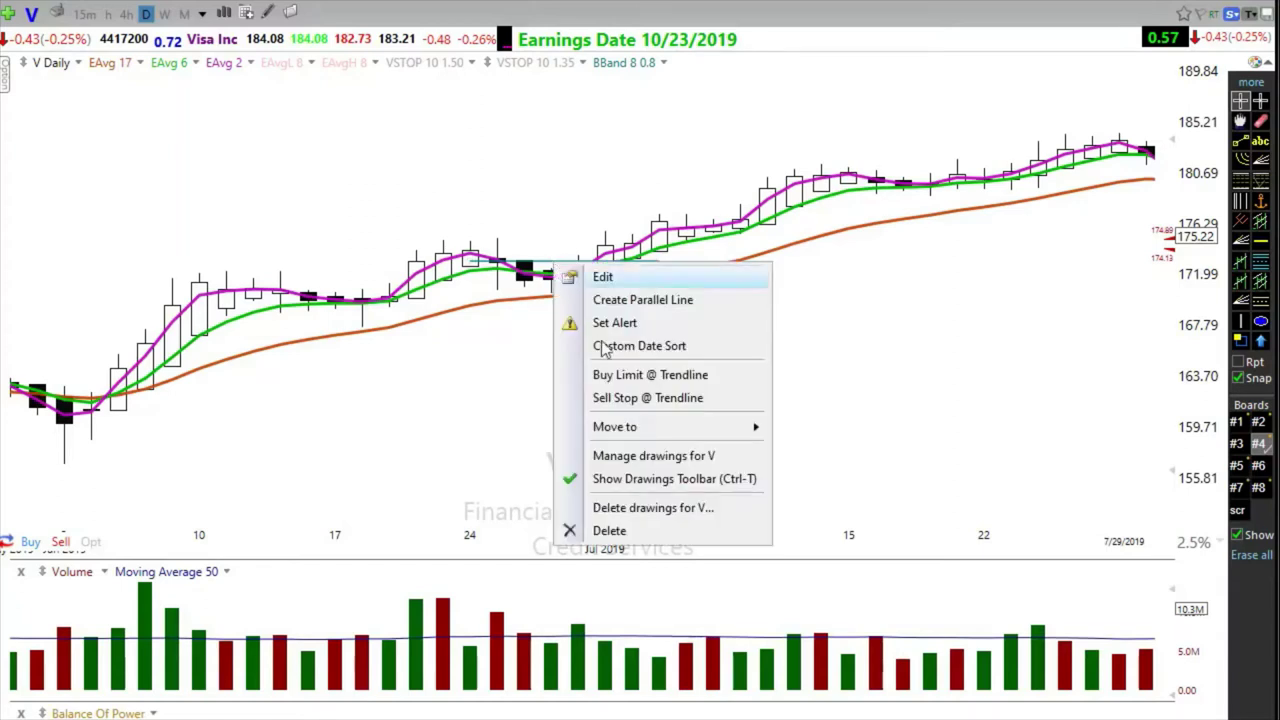
left_click(610, 530)
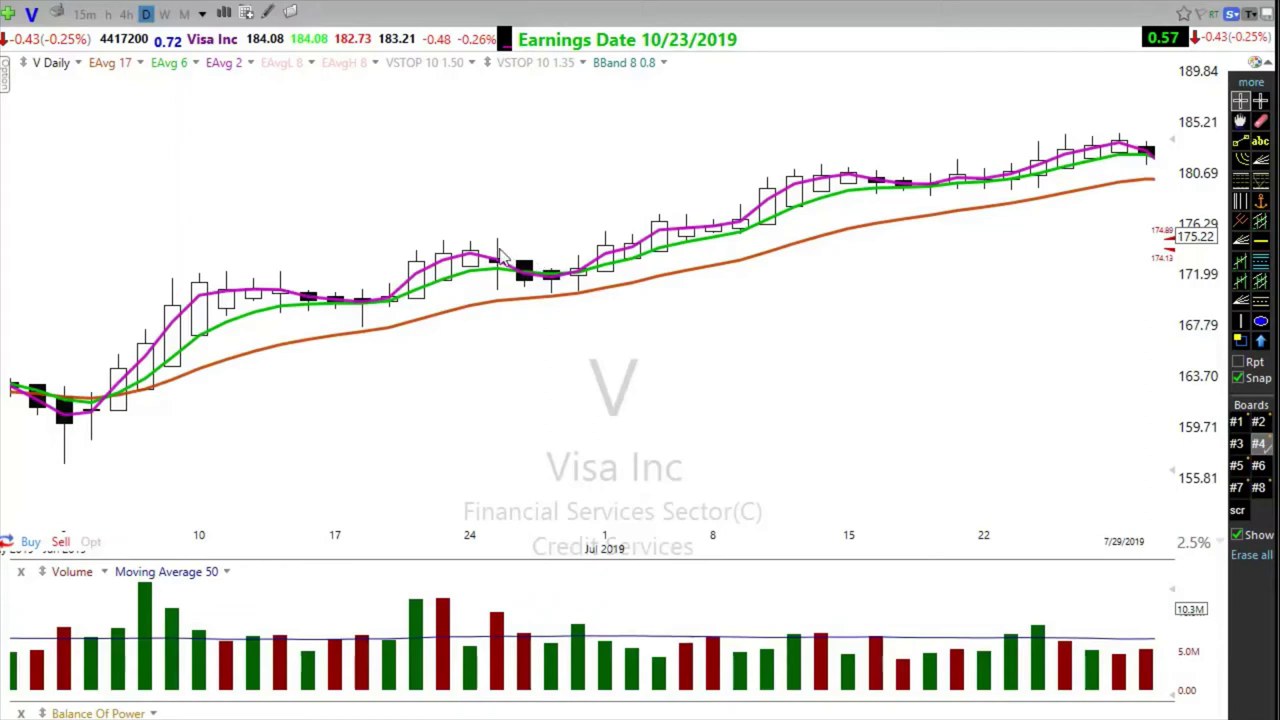
Step: Bracket Visa's late-June pullback with two horizontal magenta arrows and handwrite an underlined "Goal" in green above it
left_click_drag(495, 259, 648, 260)
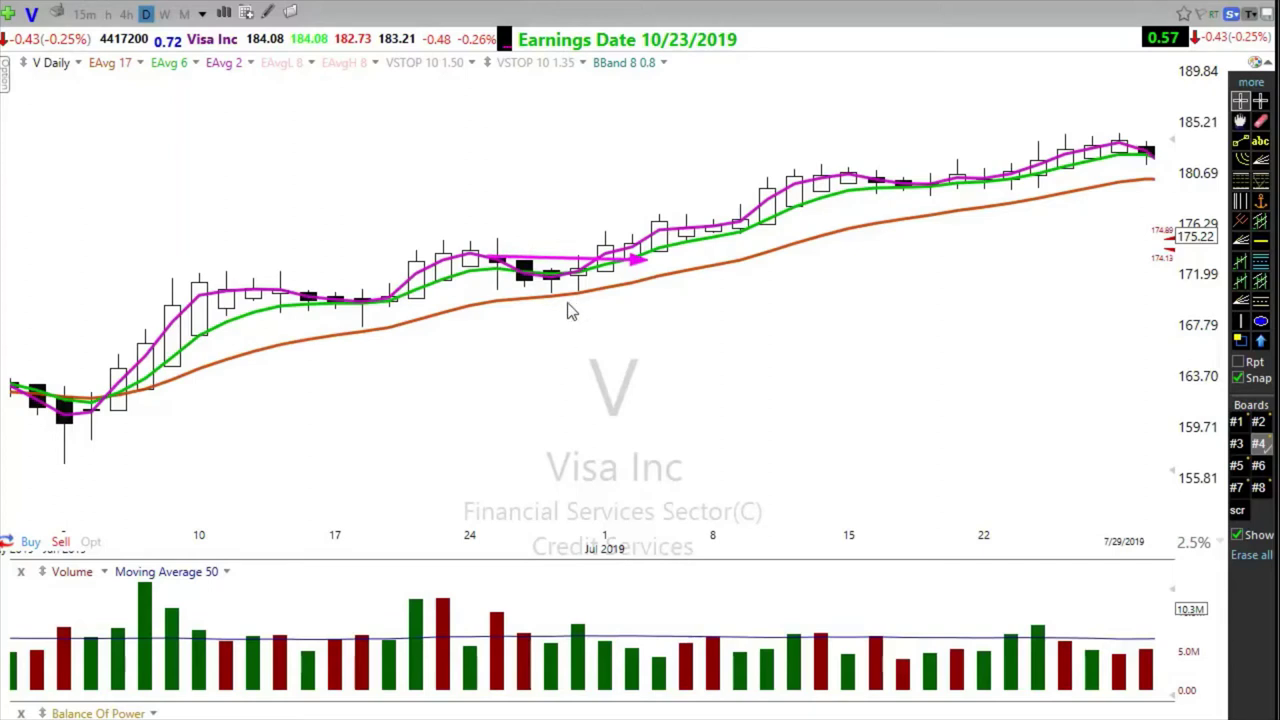
left_click_drag(499, 296, 660, 296)
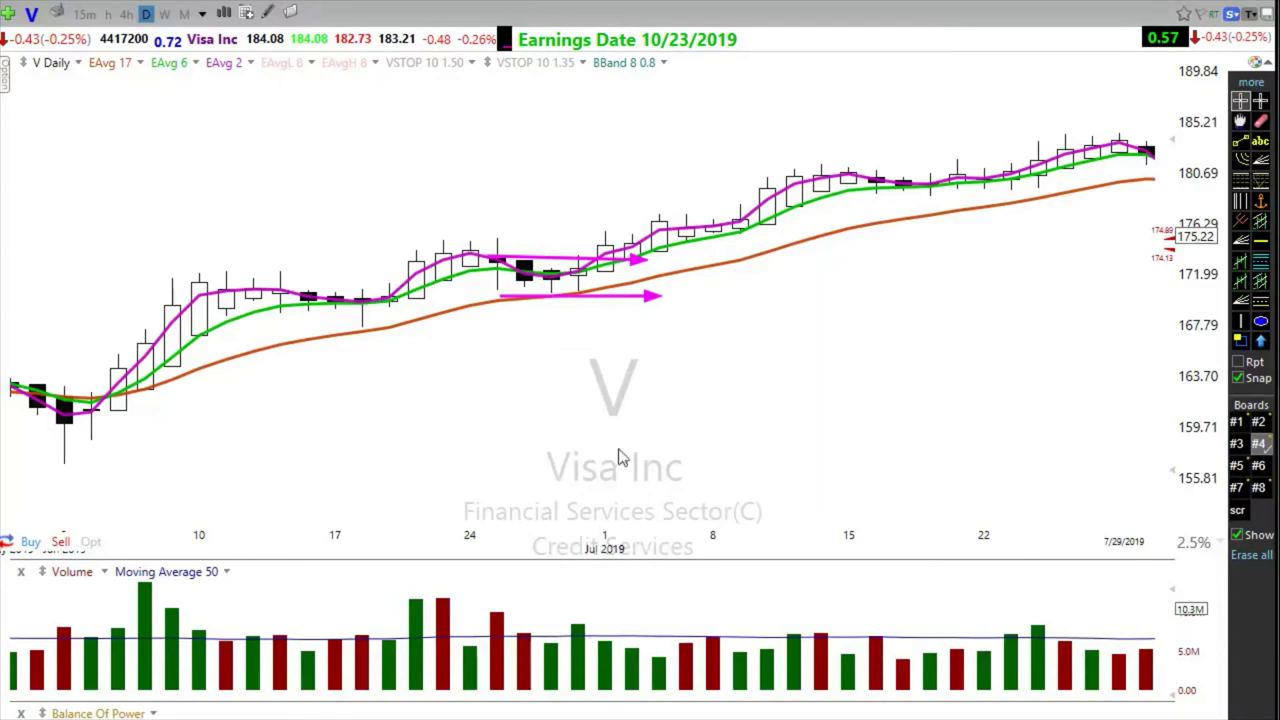
mouse_move(464, 152)
left_mouse_down()
mouse_move(433, 178)
mouse_move(538, 172)
left_mouse_up()
left_click_drag(444, 191, 512, 184)
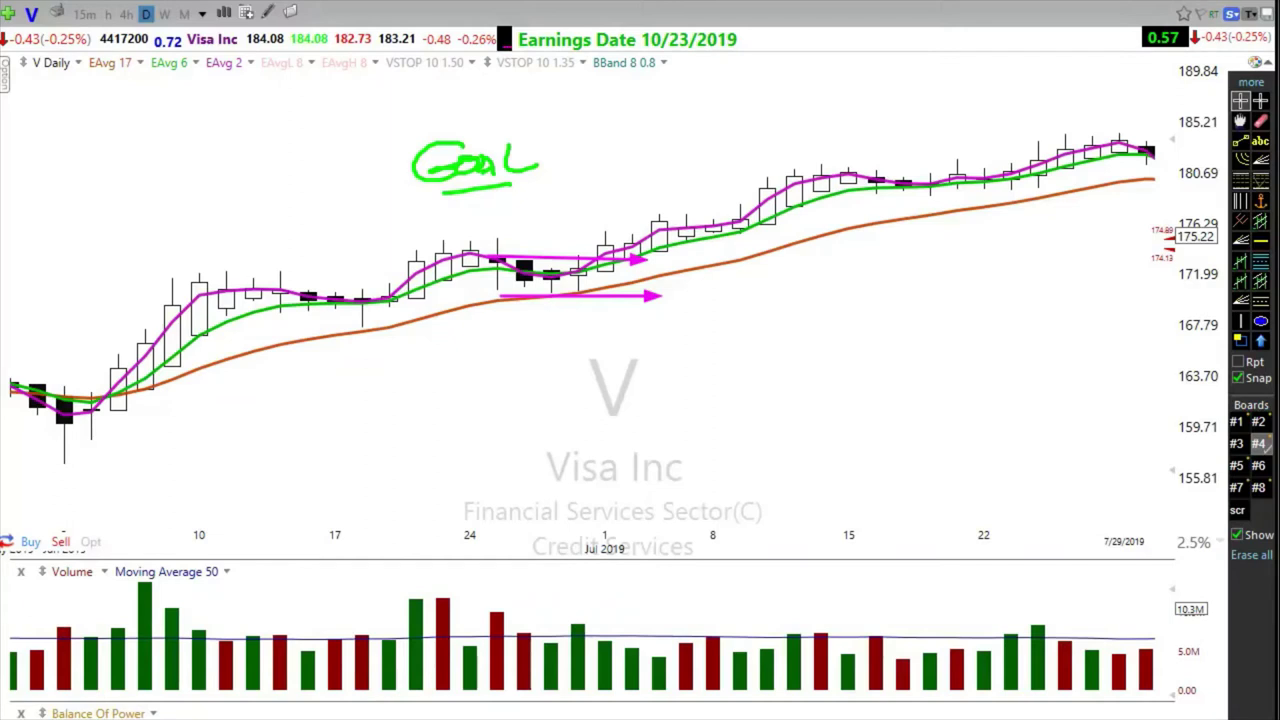
Step: Handwrite green figures 20, 3 and 2 around Visa's pullback, add short green strokes beneath the July candles, and erase all drawings
mouse_move(512, 196)
left_mouse_down()
mouse_move(528, 222)
mouse_move(543, 210)
left_mouse_up()
left_click_drag(686, 314, 670, 348)
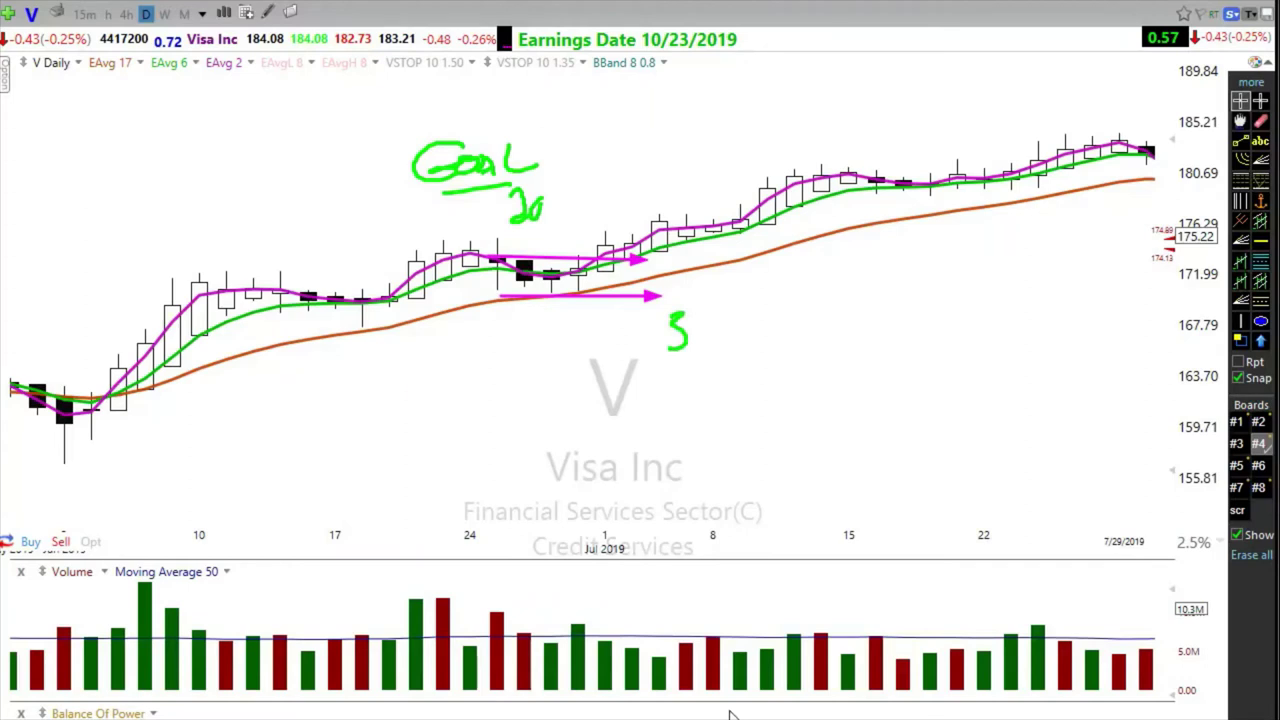
mouse_move(545, 210)
left_mouse_down()
mouse_move(553, 200)
mouse_move(563, 223)
mouse_move(552, 210)
mouse_move(676, 214)
left_mouse_up()
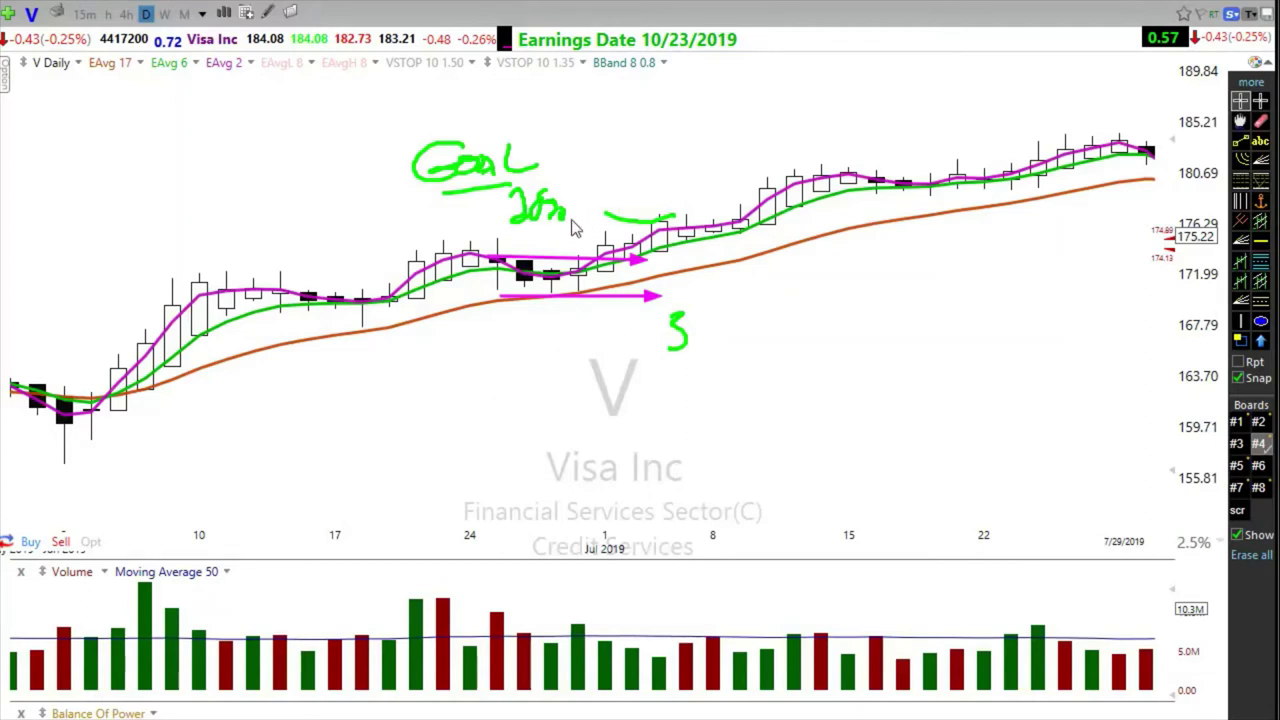
mouse_move(584, 202)
left_mouse_down()
mouse_move(596, 198)
mouse_move(612, 226)
left_mouse_up()
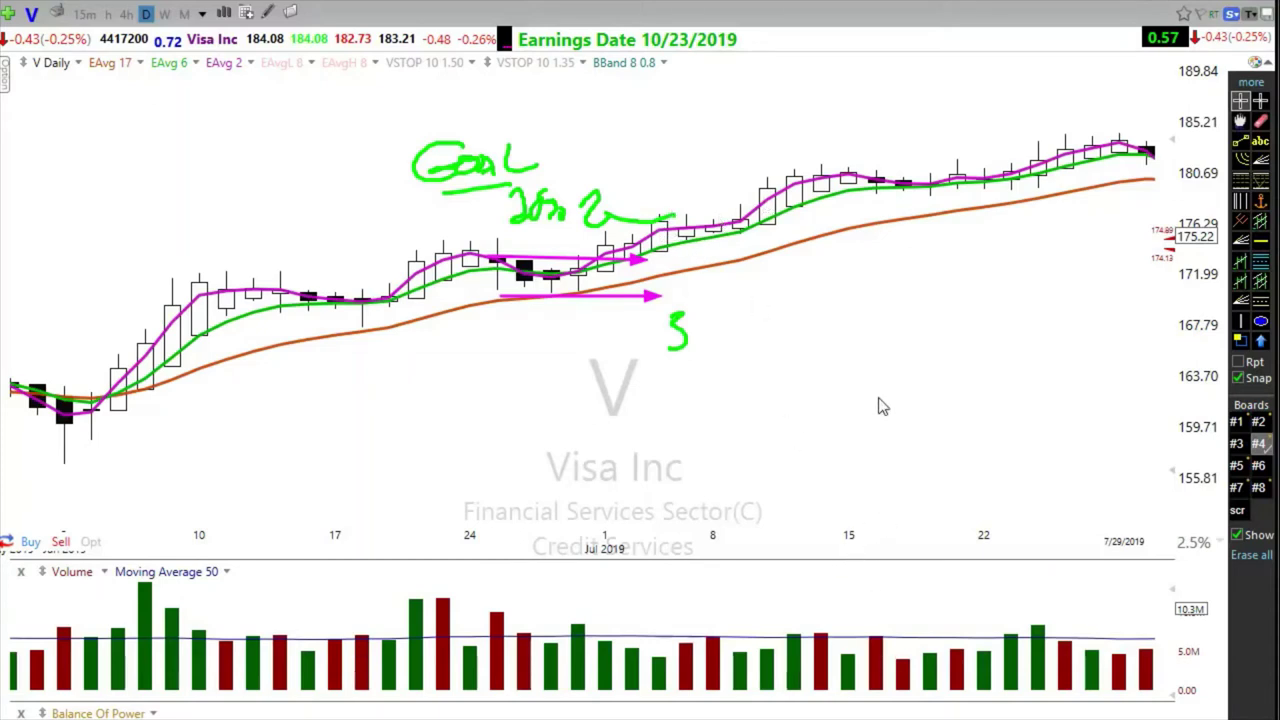
mouse_move(680, 257)
left_mouse_down()
mouse_move(758, 250)
mouse_move(802, 212)
mouse_move(888, 196)
left_mouse_up()
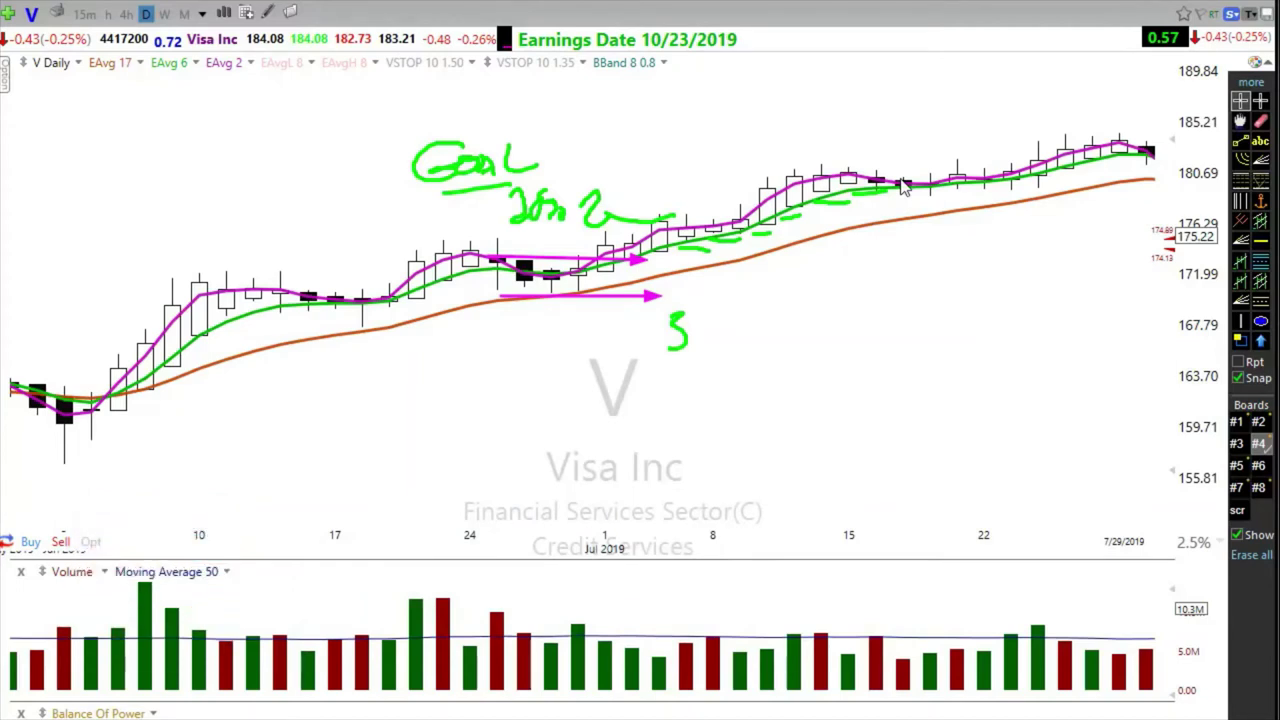
key("e")
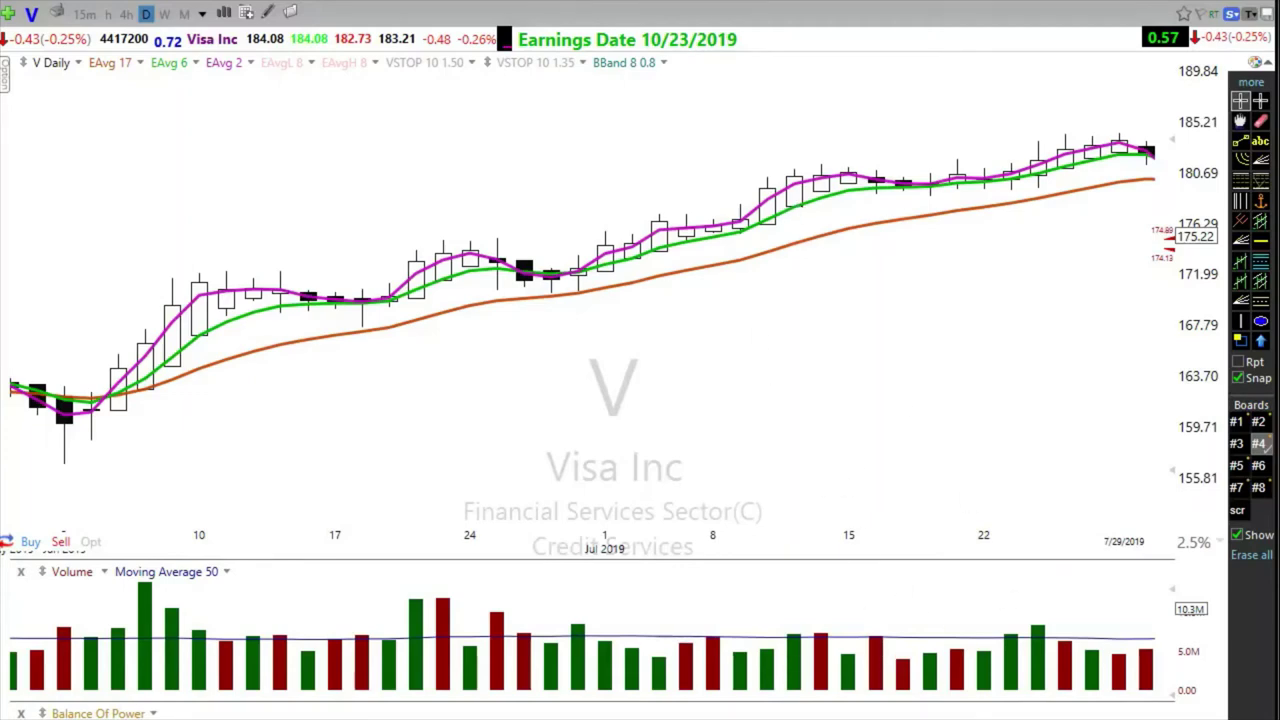
Step: Return Visa to its latest candles, load the ROKU daily chart and slightly enlarge its candles
key("End")
key("Up")
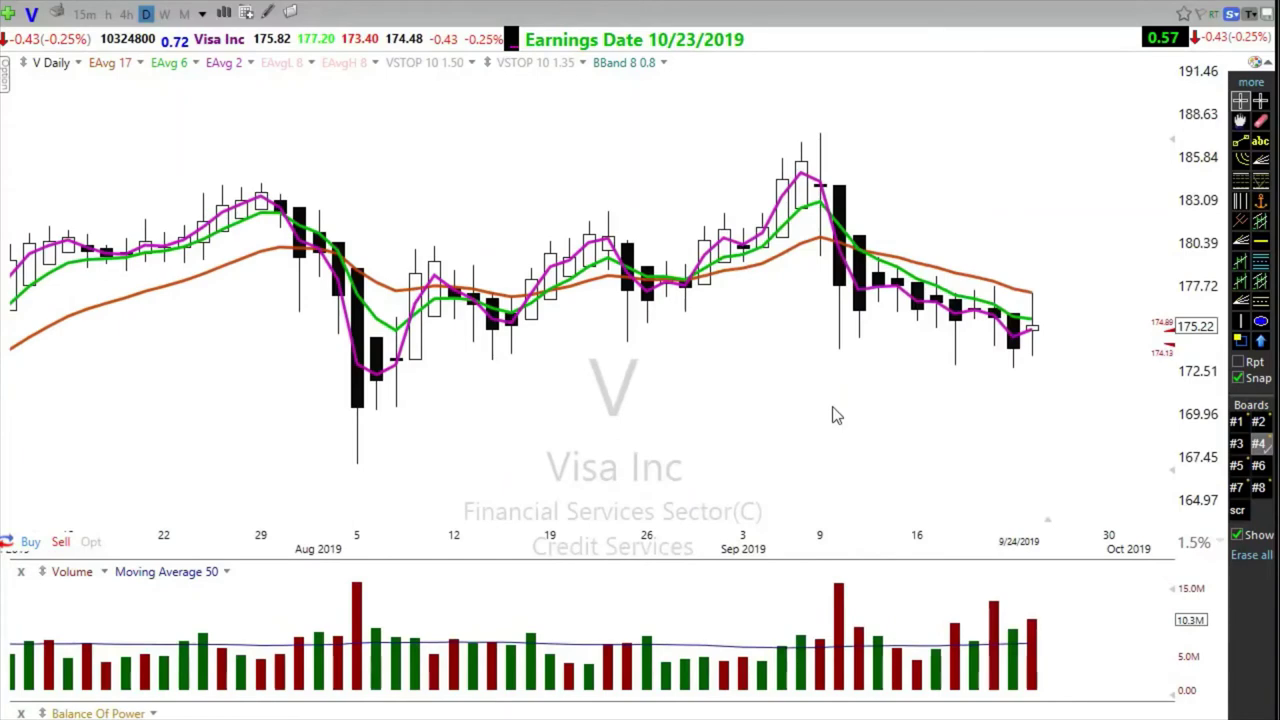
type("ROKU")
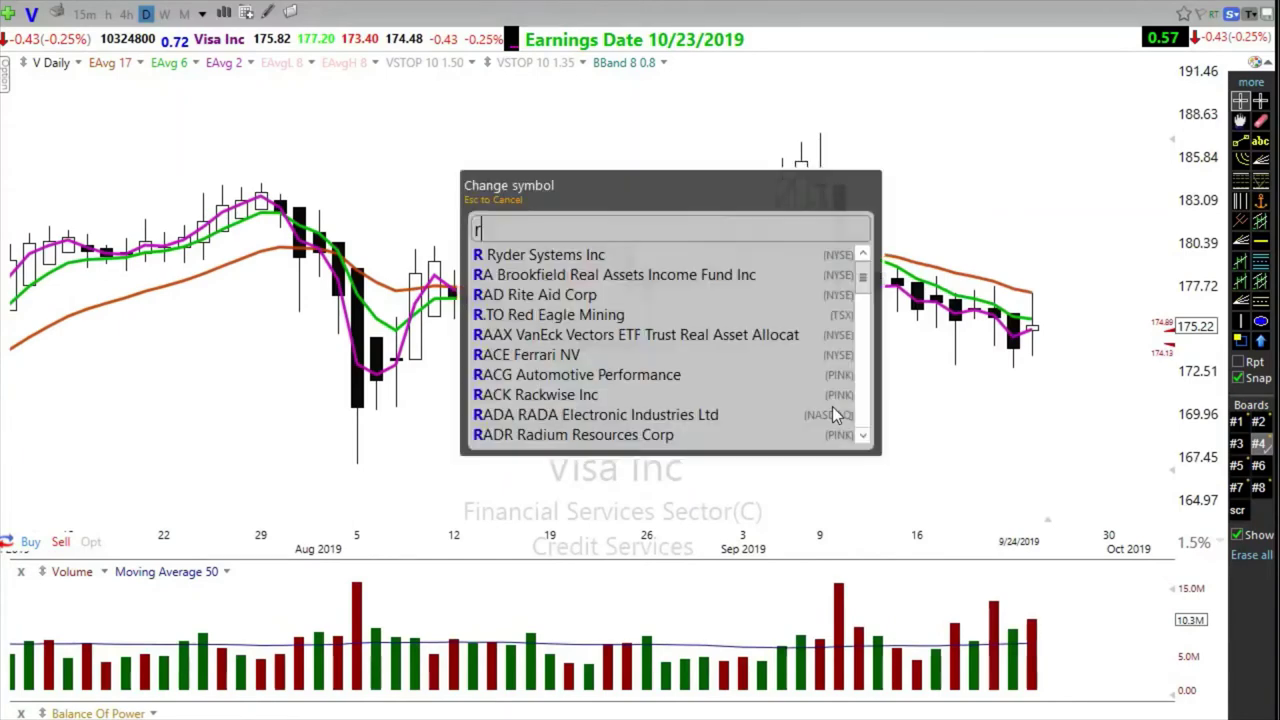
key("Return")
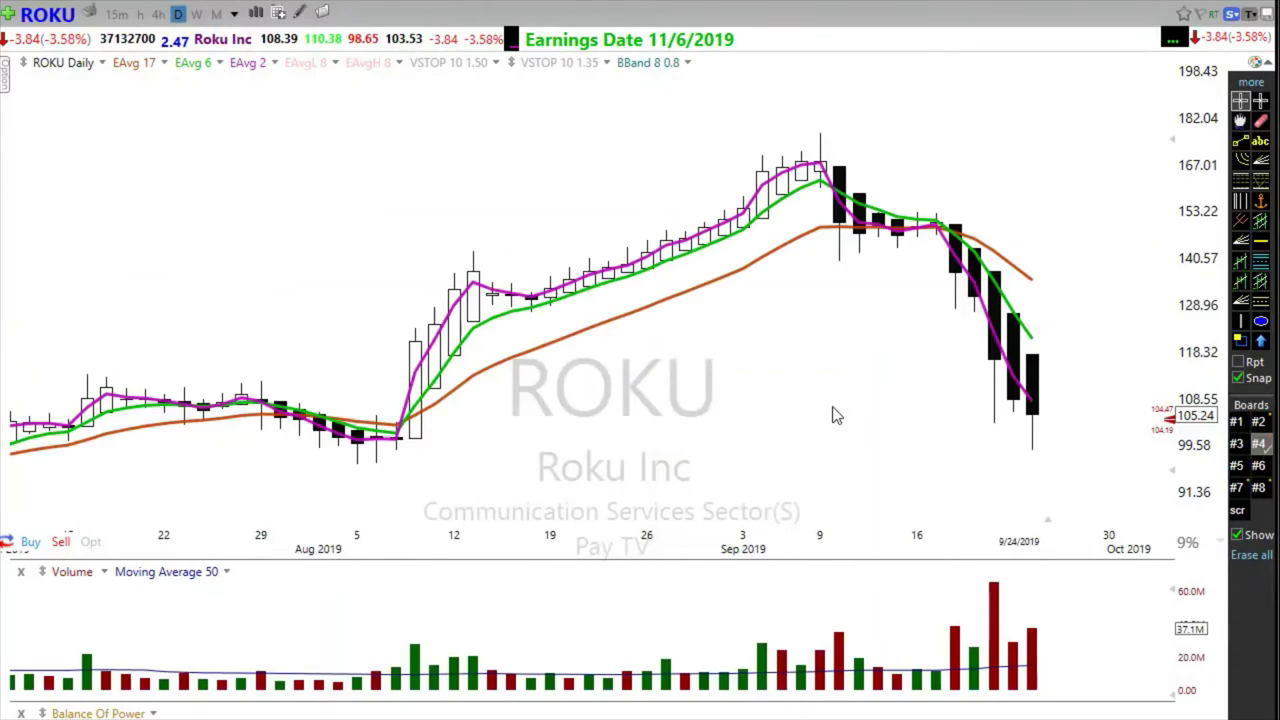
key("Up")
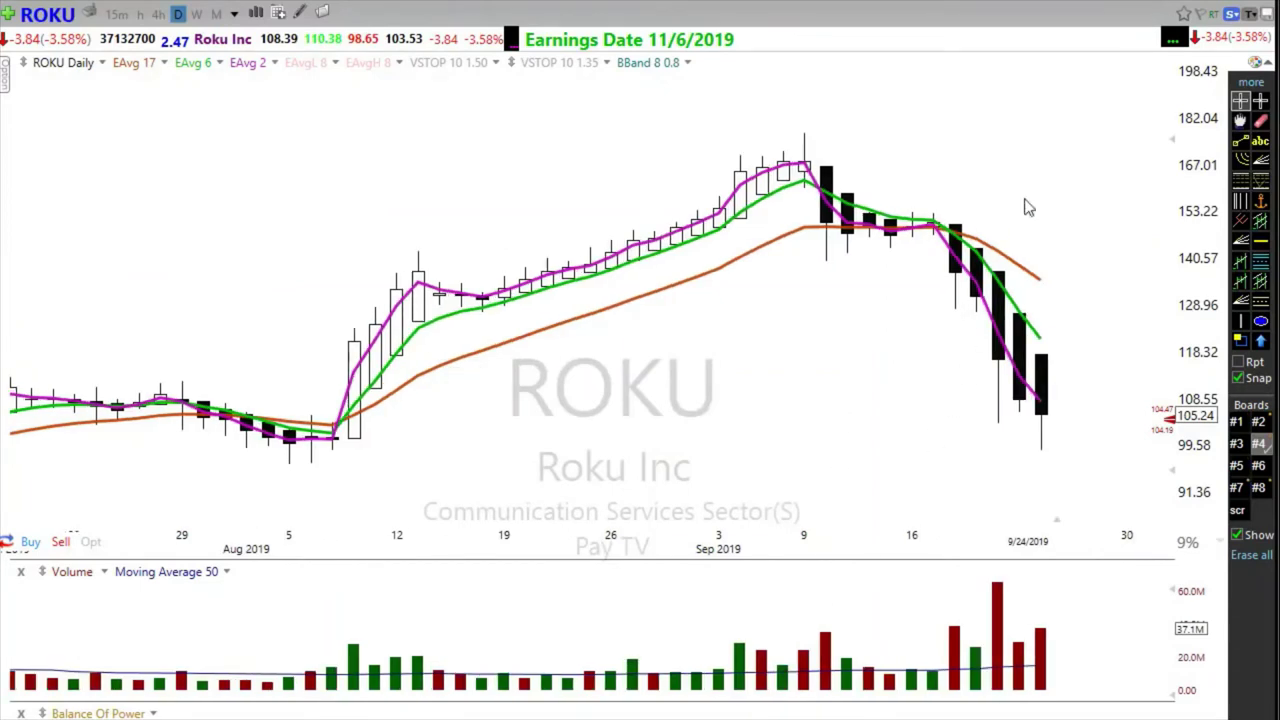
Step: Mark ROKU's mid-September support and breakdown candle, plus its August rise and pullback, with magenta arrows
left_click_drag(1009, 177, 968, 219)
left_click_drag(810, 240, 994, 241)
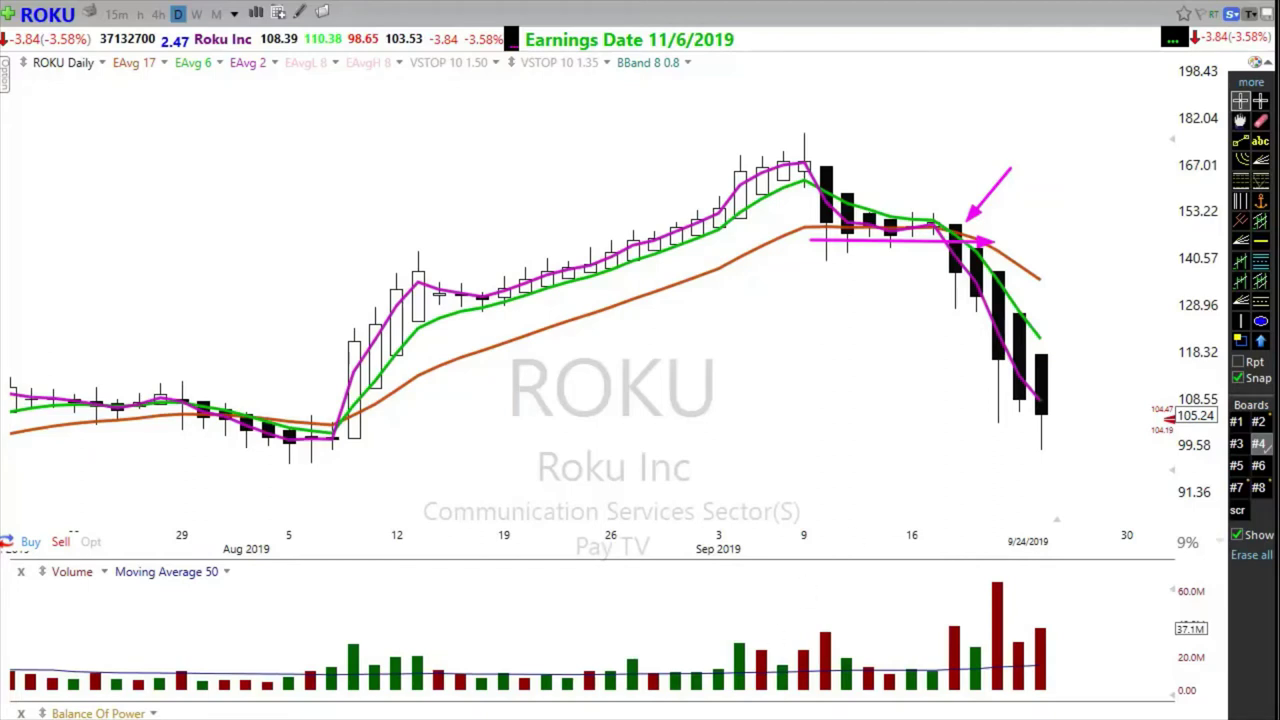
left_click_drag(310, 478, 502, 306)
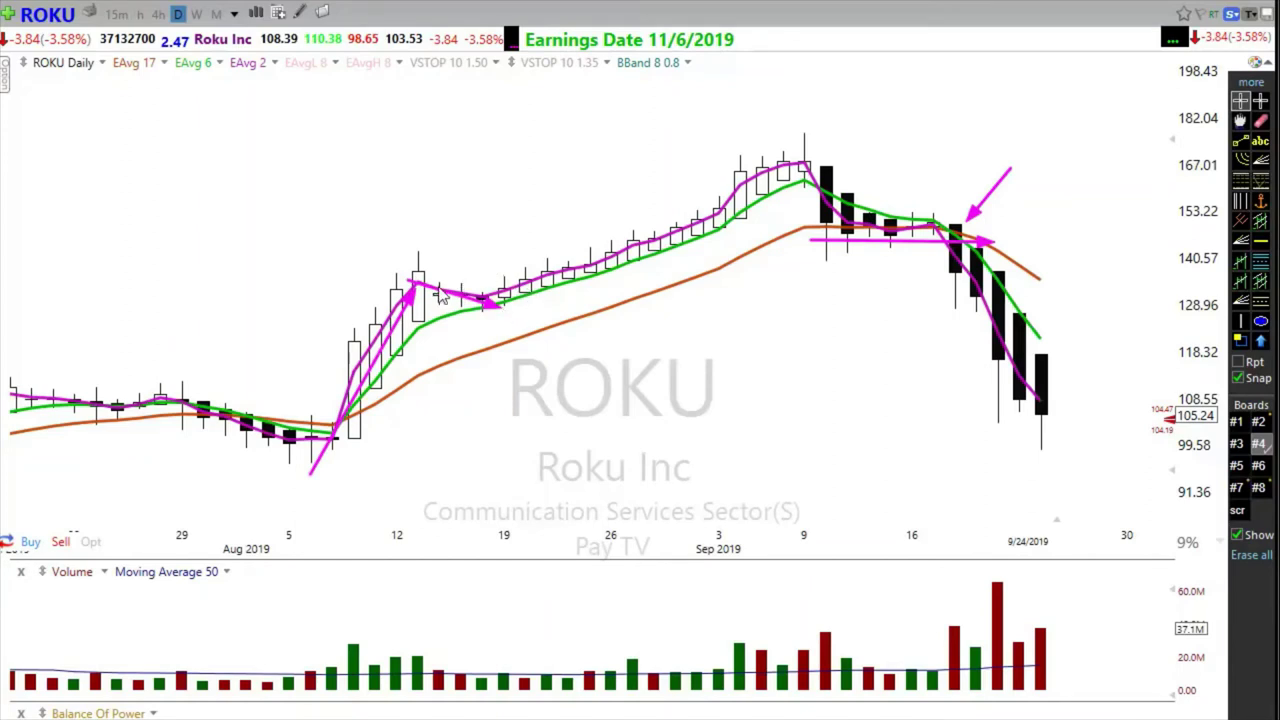
Step: Draw a horizontal magenta arrow along ROKU's mid-August pullback high, point small arrows at the rising candles after it, and clear all marks
left_click_drag(435, 282, 557, 283)
left_click(528, 329)
left_click(555, 311)
left_click(571, 299)
left_click(597, 299)
left_click(617, 288)
left_click(661, 282)
left_click_drag(693, 269, 670, 251)
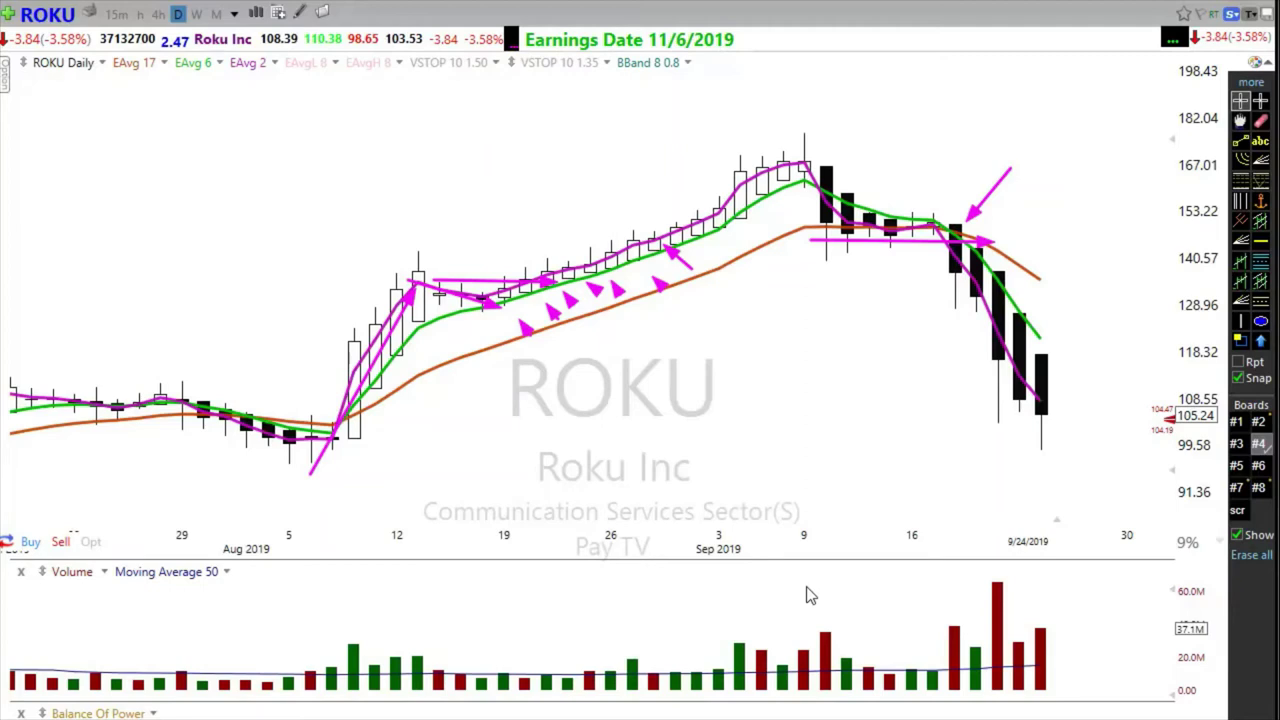
key("Escape")
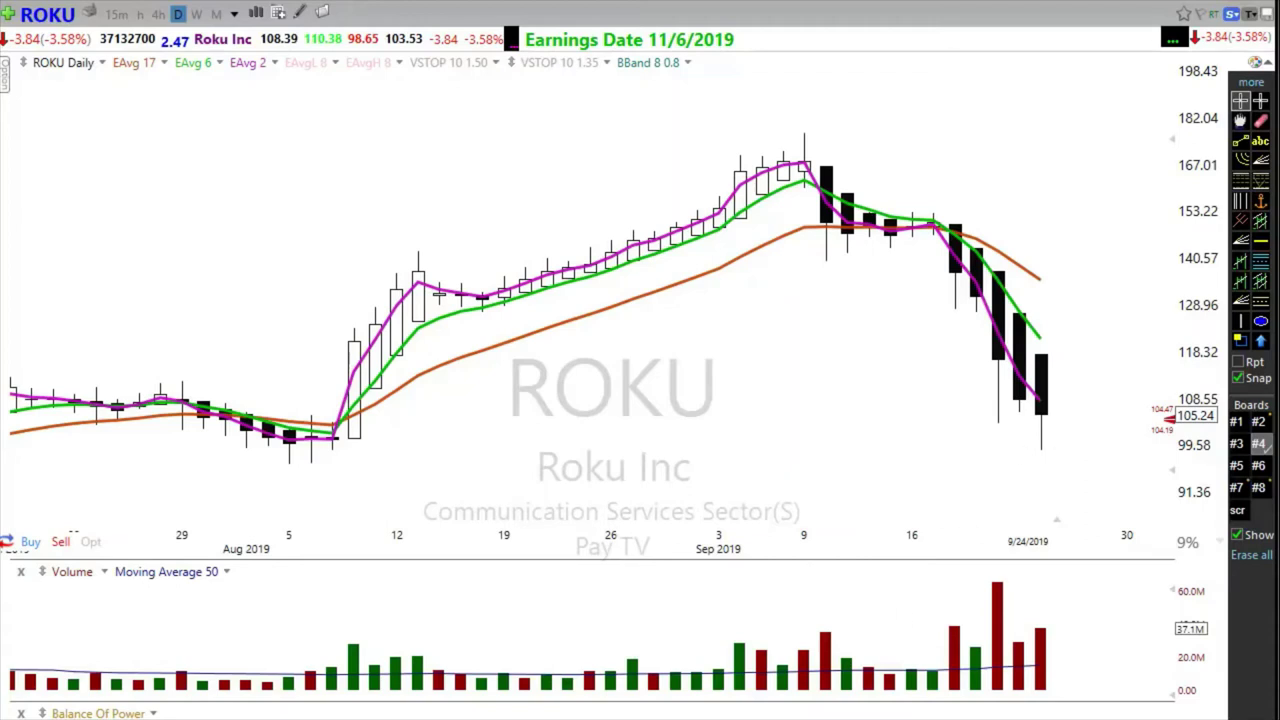
Step: Switch ROKU to 4-hour candles back to early August, mark September's support and decline with magenta arrows, and clear them
left_click_drag(840, 226, 958, 231)
left_click(158, 13)
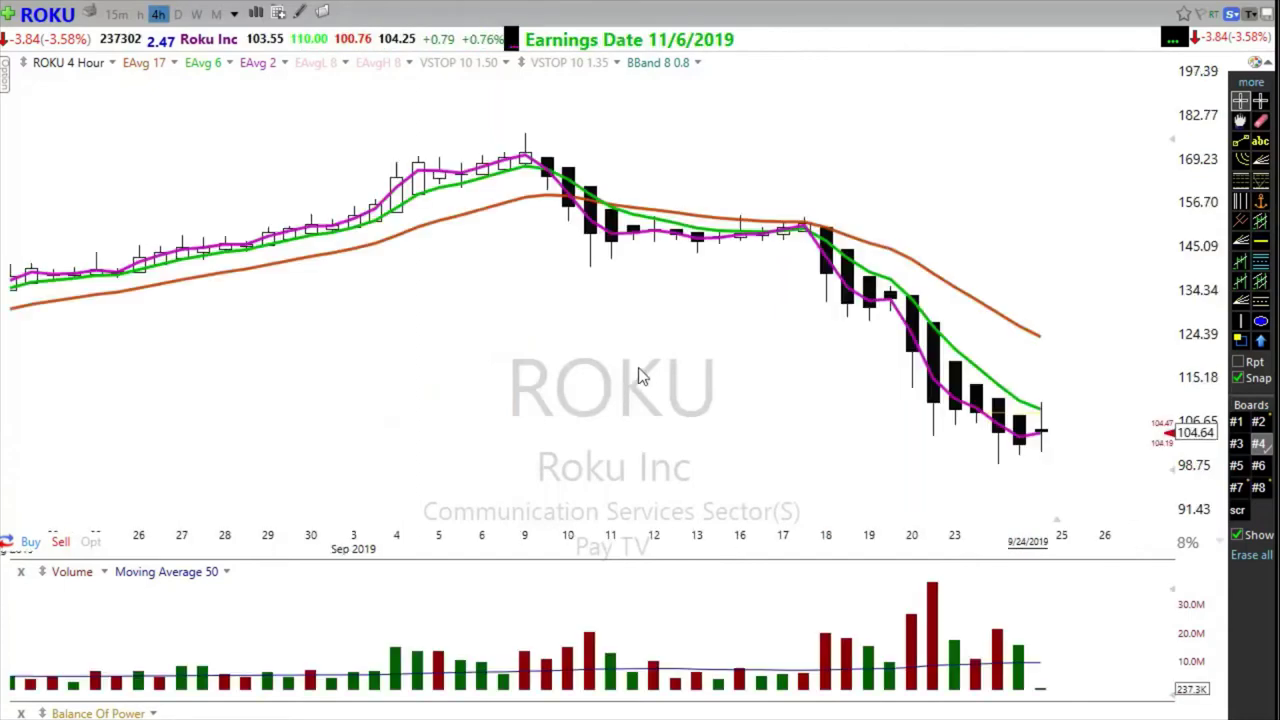
scroll(674, 378, "down", 2)
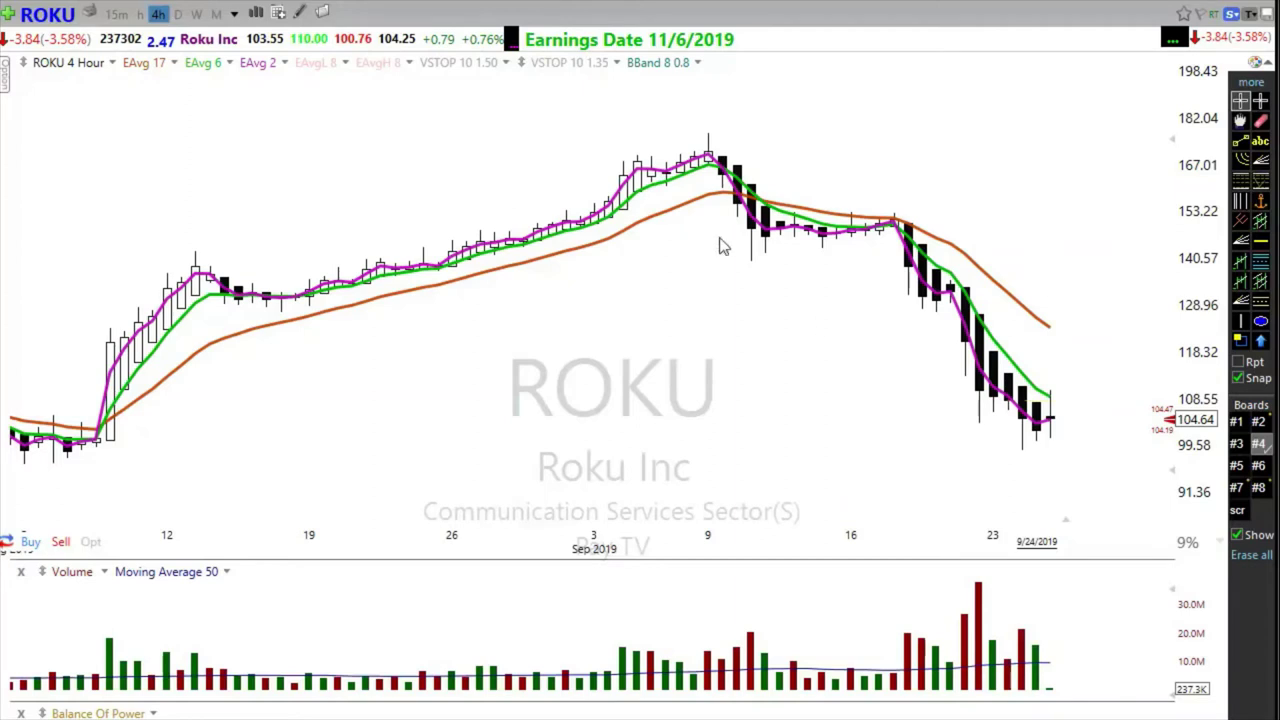
left_click_drag(745, 245, 996, 268)
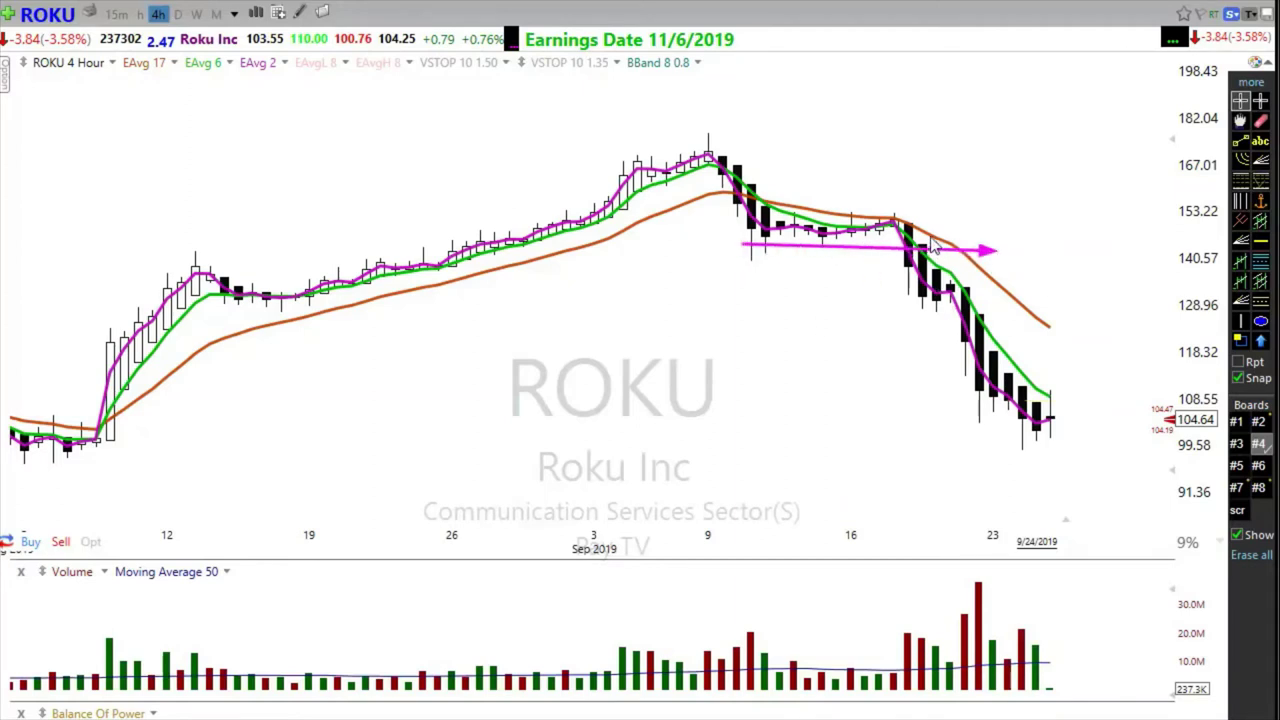
left_click_drag(895, 222, 1078, 425)
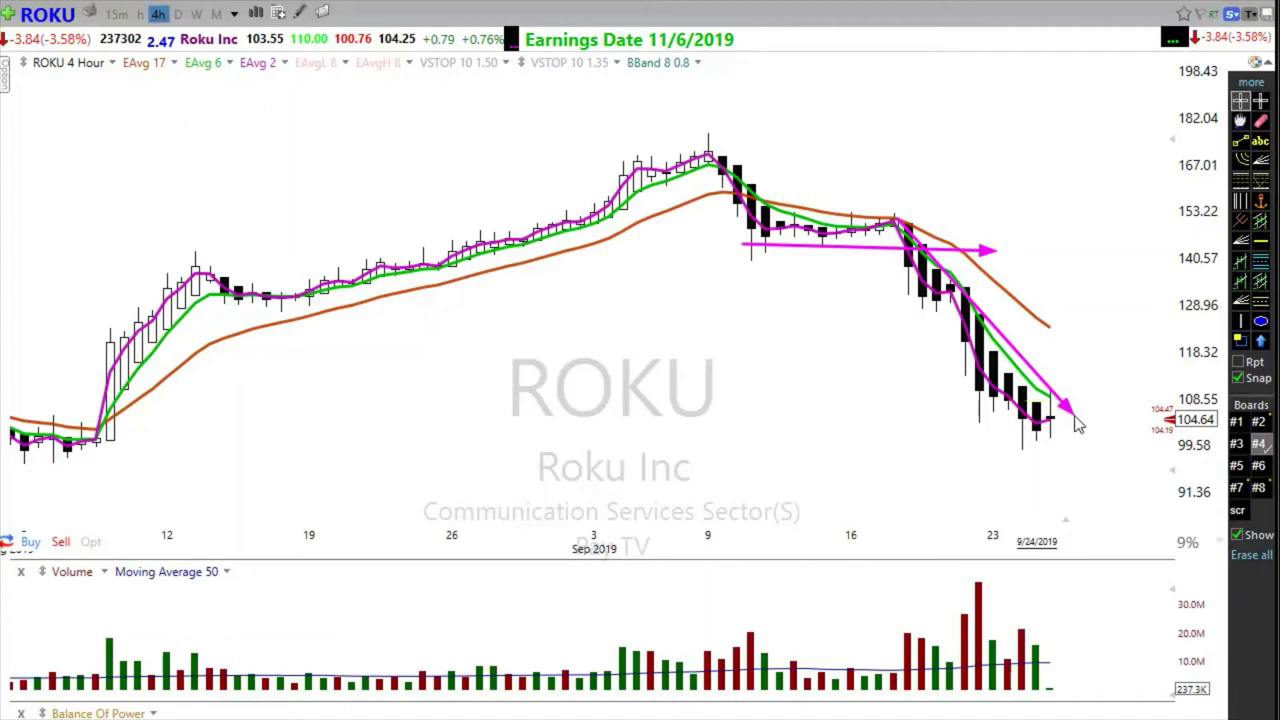
key("Escape")
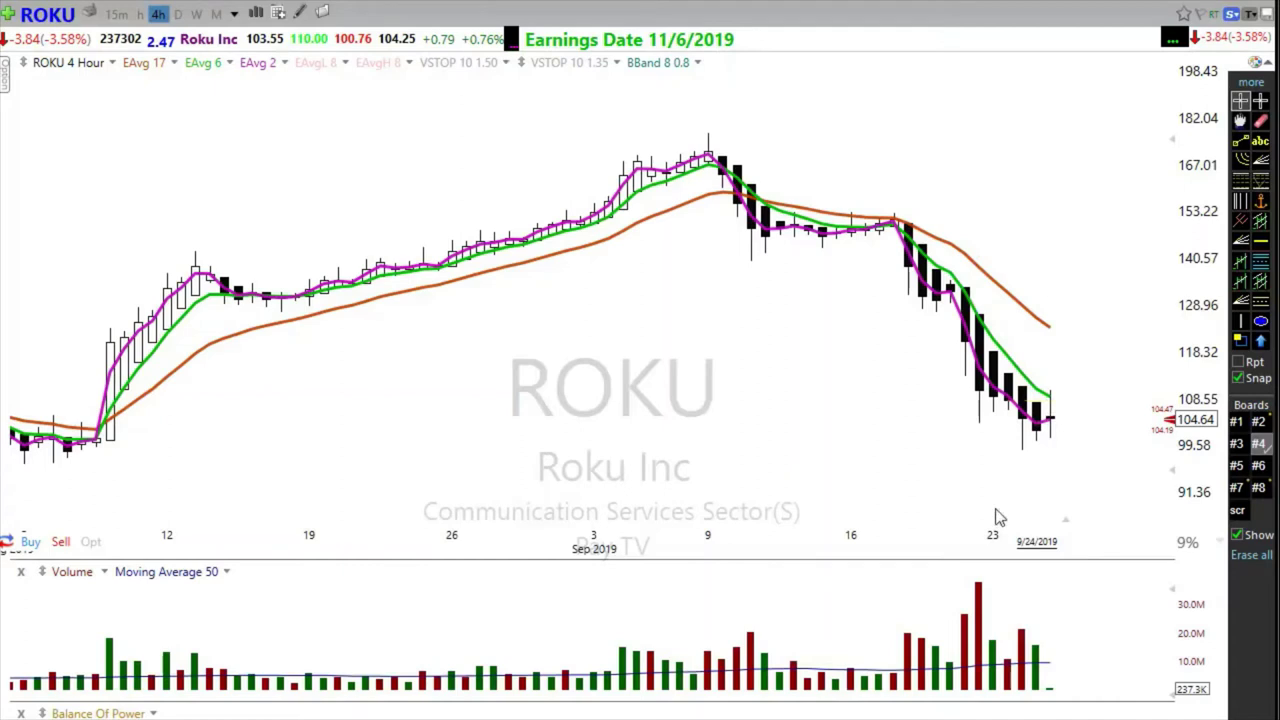
Step: Point out ROKU's latest 4-hour candle, and mark the same candle with a magenta arrow on the plain 4-hour candlestick chart
left_click_drag(1050, 492, 1040, 440)
left_click(178, 14)
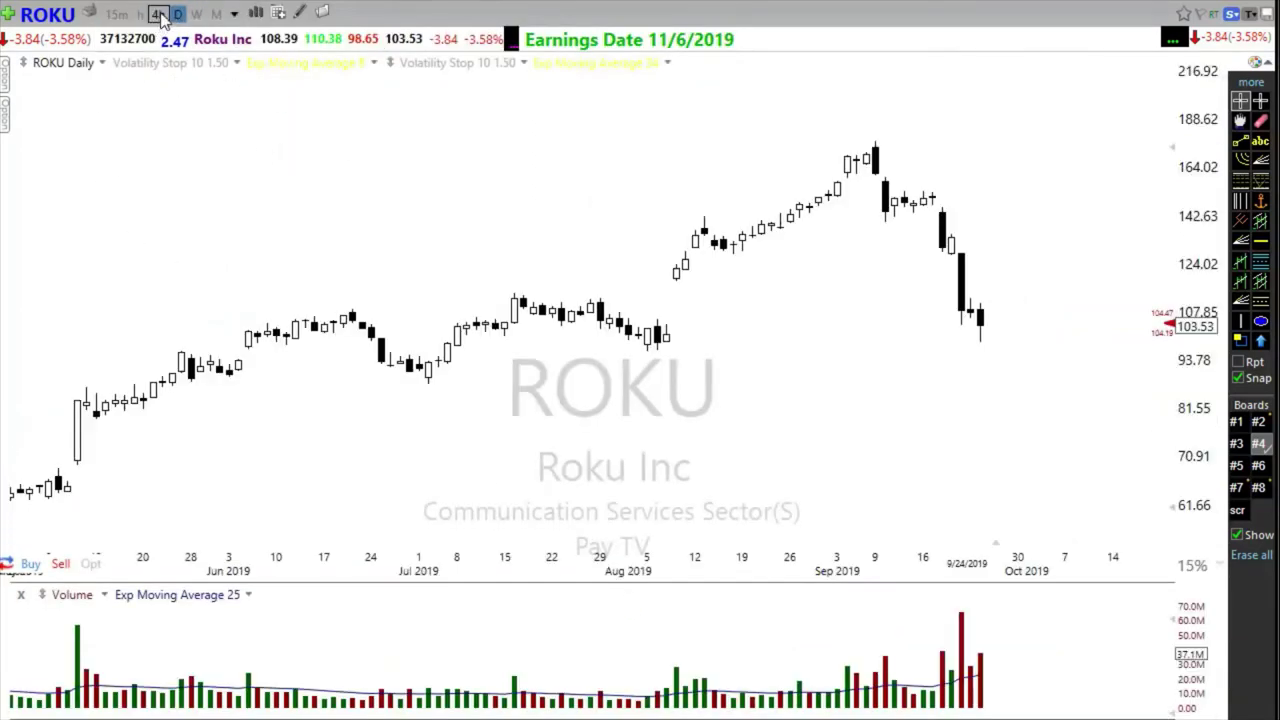
left_click(158, 14)
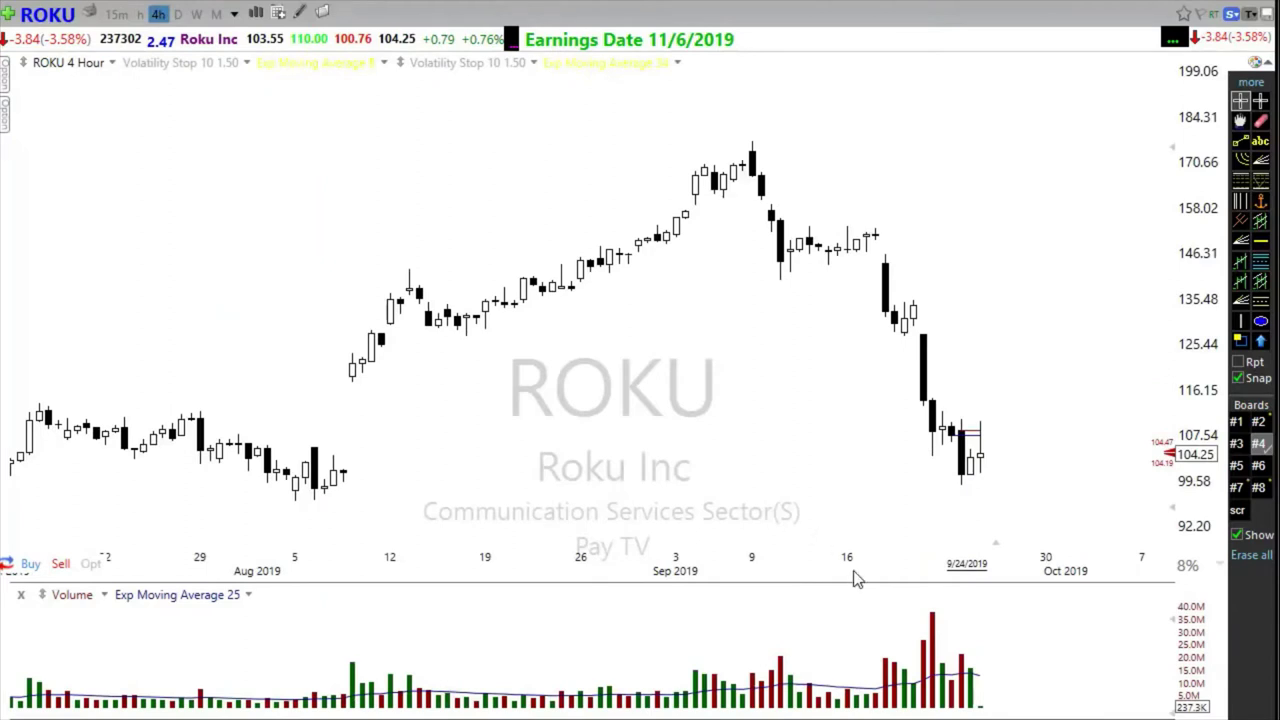
left_click(983, 466)
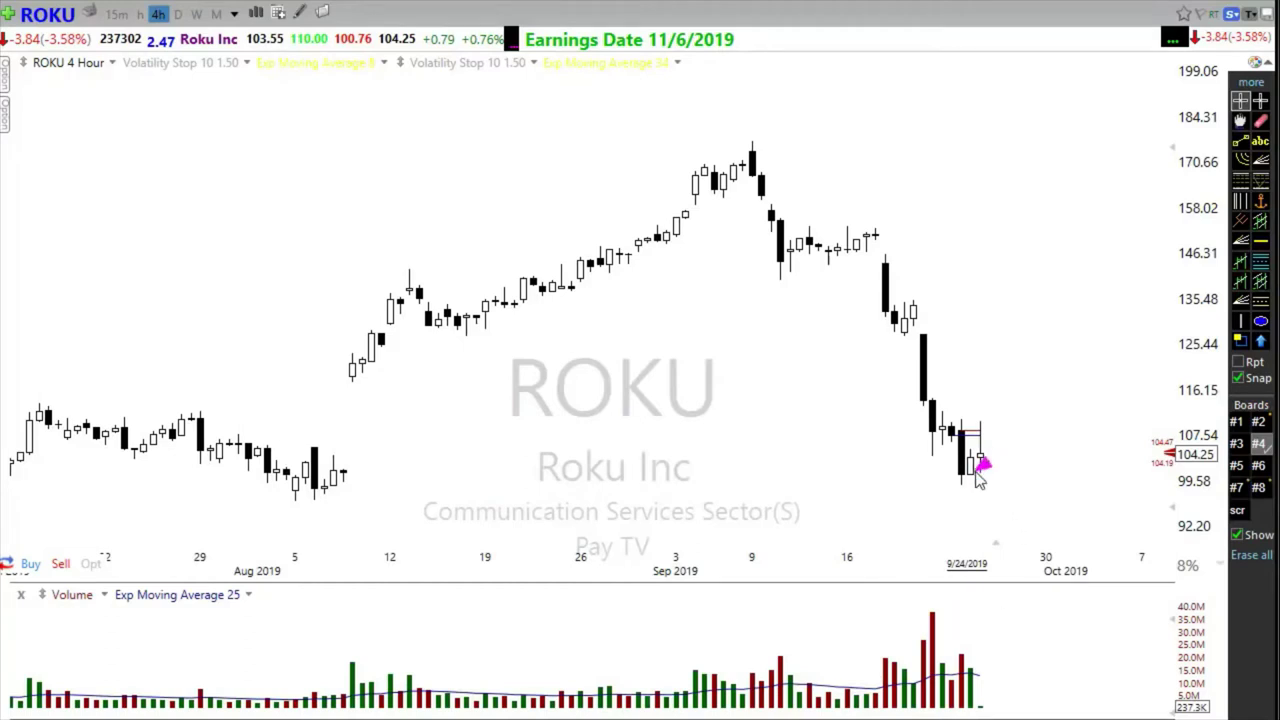
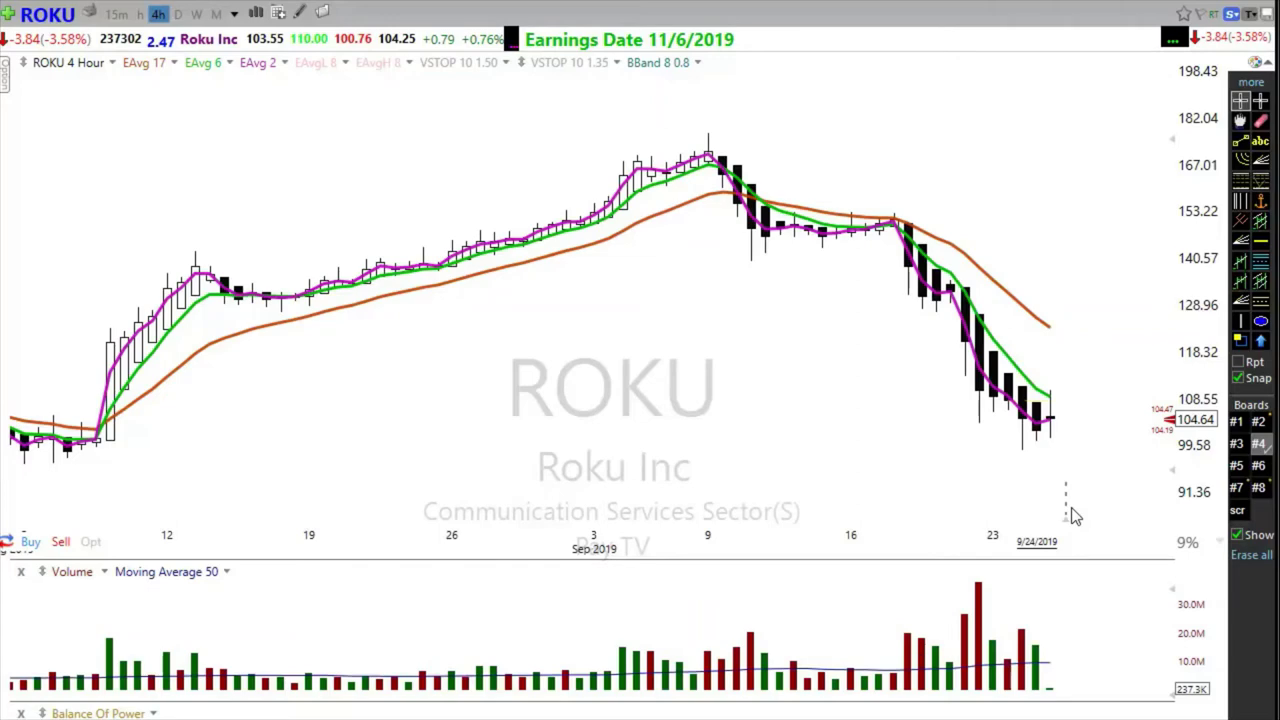
Step: Switch ROKU's Heiken-Ashi chart to hourly, mark the September 18–19 range low and following drop with magenta arrows, and clear them
left_click(140, 14)
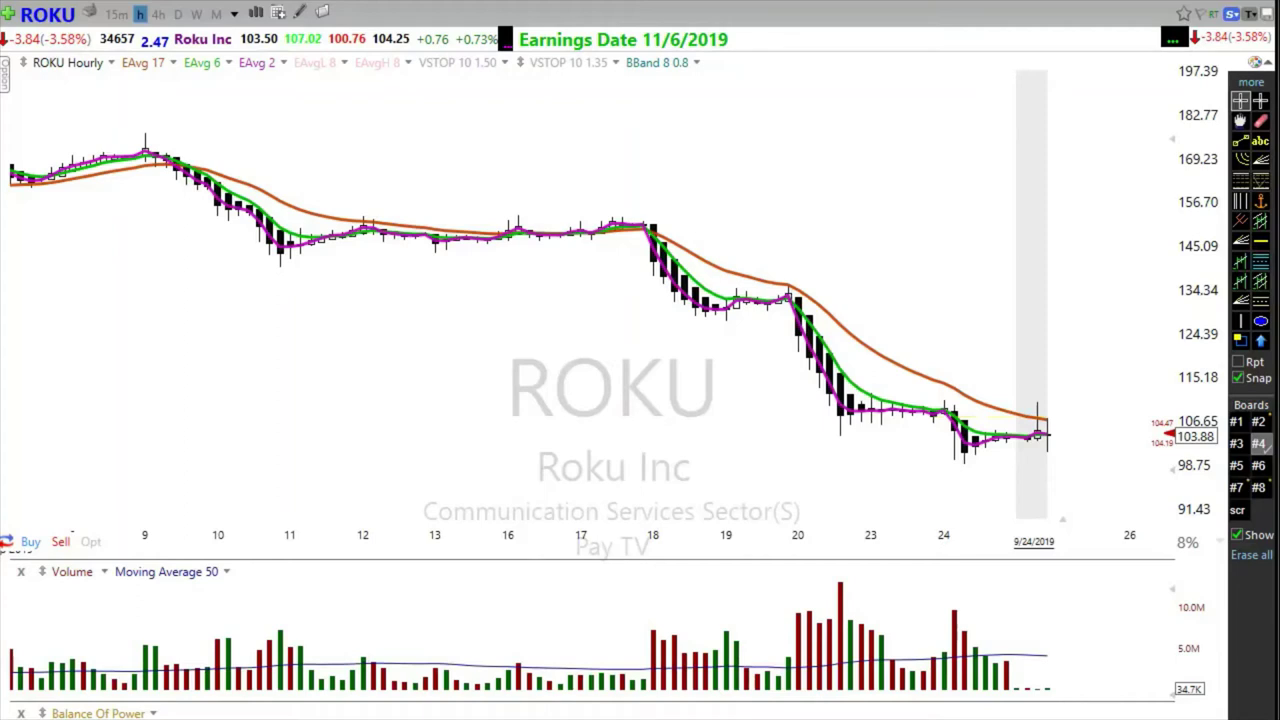
mouse_move(693, 316)
left_mouse_down()
mouse_move(851, 321)
mouse_move(850, 385)
mouse_move(884, 420)
left_mouse_up()
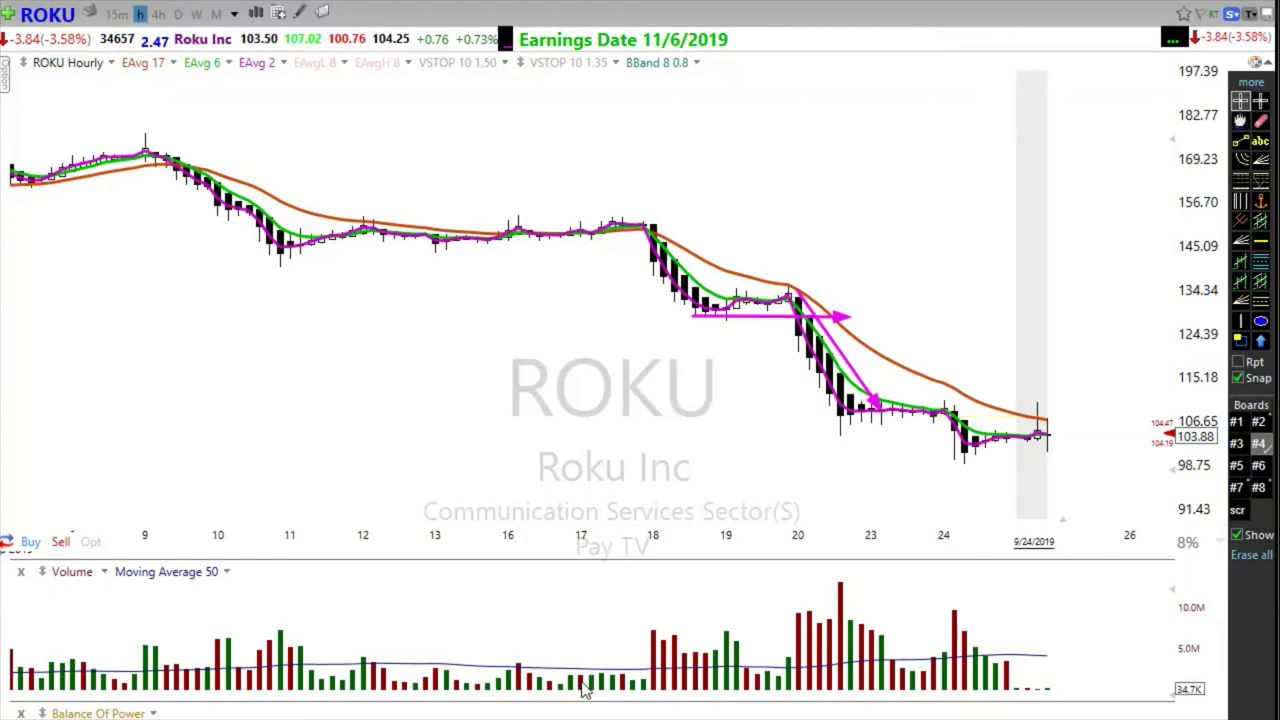
scroll(434, 466, "down", 3)
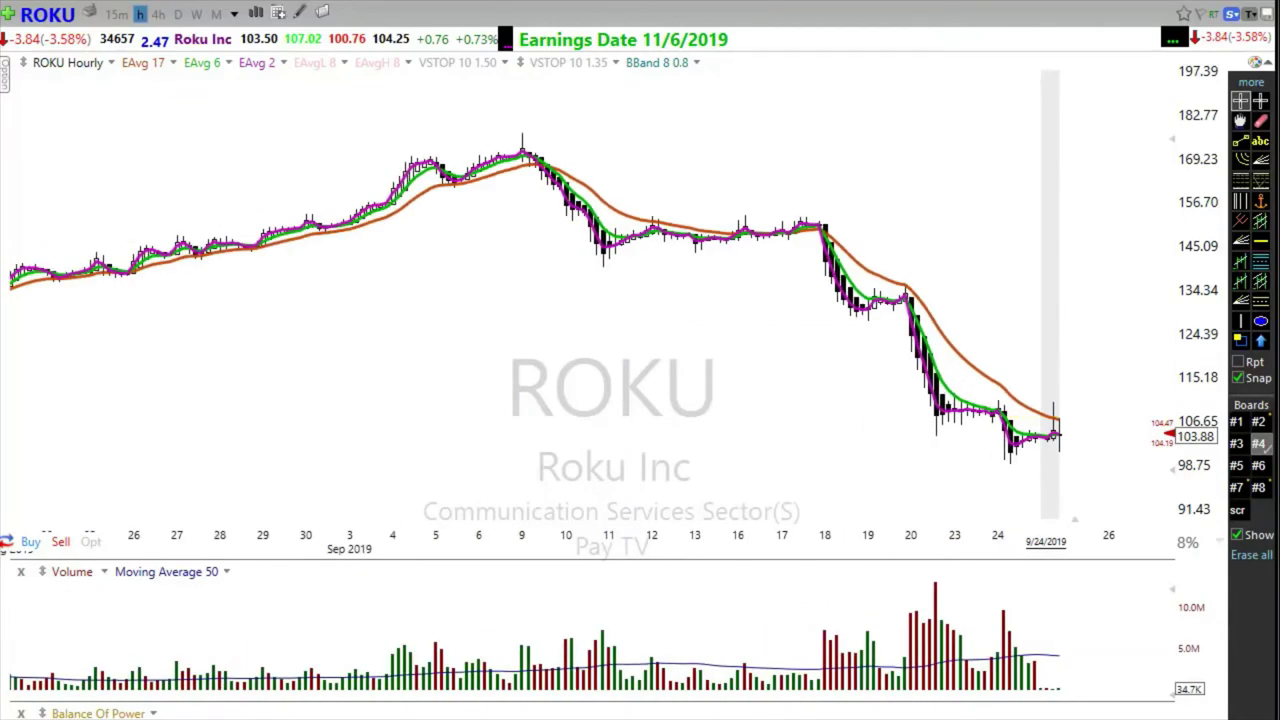
Step: Review ROKU's hourly advance from late August to early September, and return to the latest candles
key("Left")
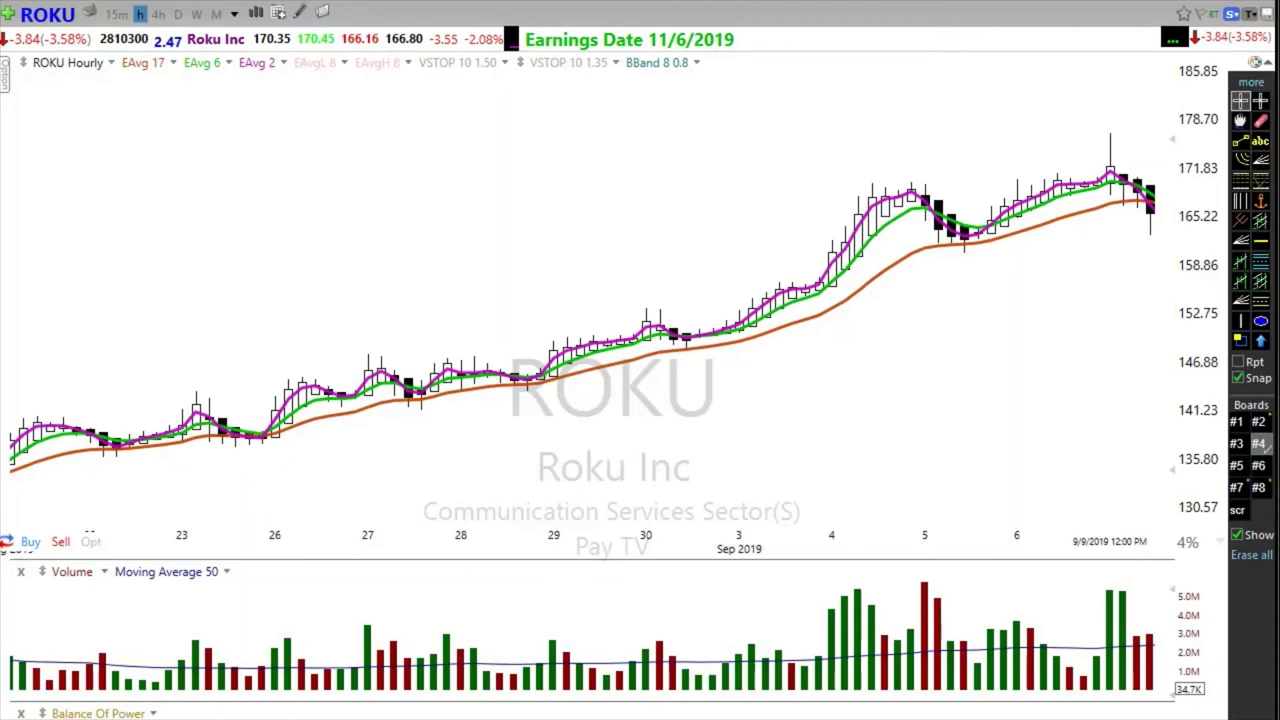
key("End")
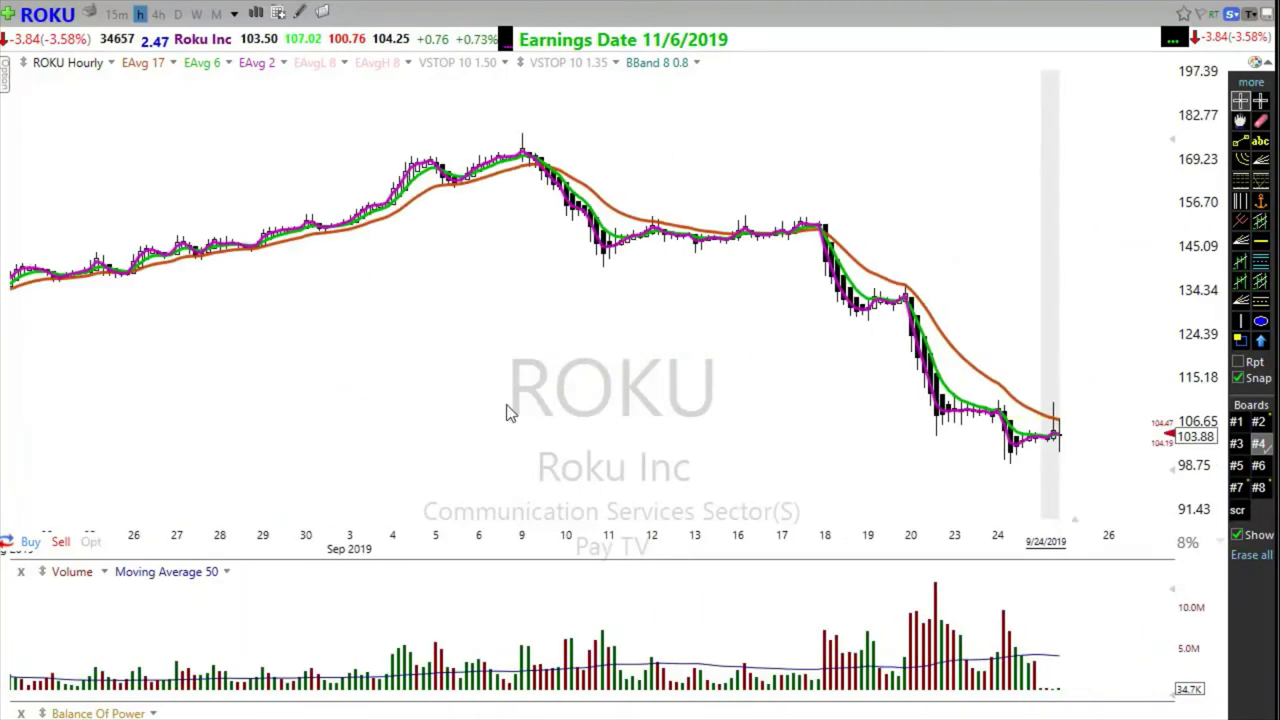
scroll(510, 413, "up", 2)
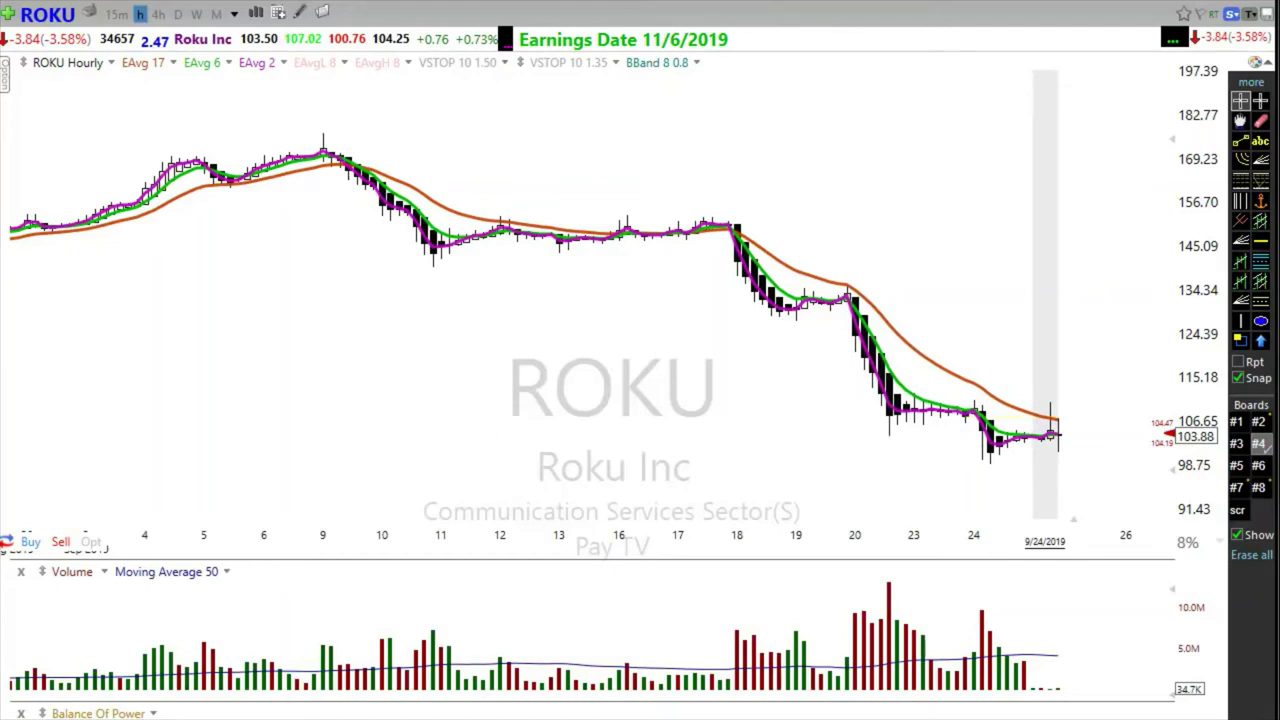
Step: Sketch a rising green curve below ROKU's hourly candles and draw magenta zigzag arrows crossing its early part
mouse_move(104, 492)
left_mouse_down()
mouse_move(345, 470)
mouse_move(557, 392)
left_mouse_up()
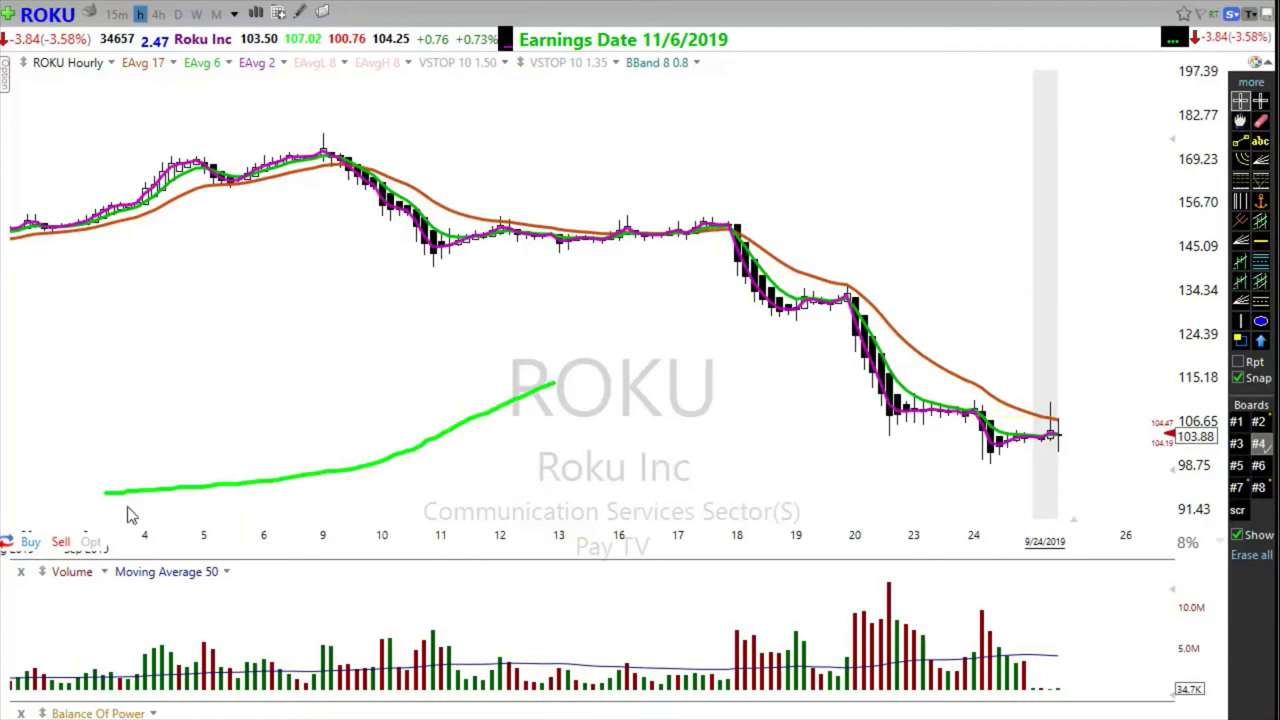
left_click_drag(104, 522, 195, 464)
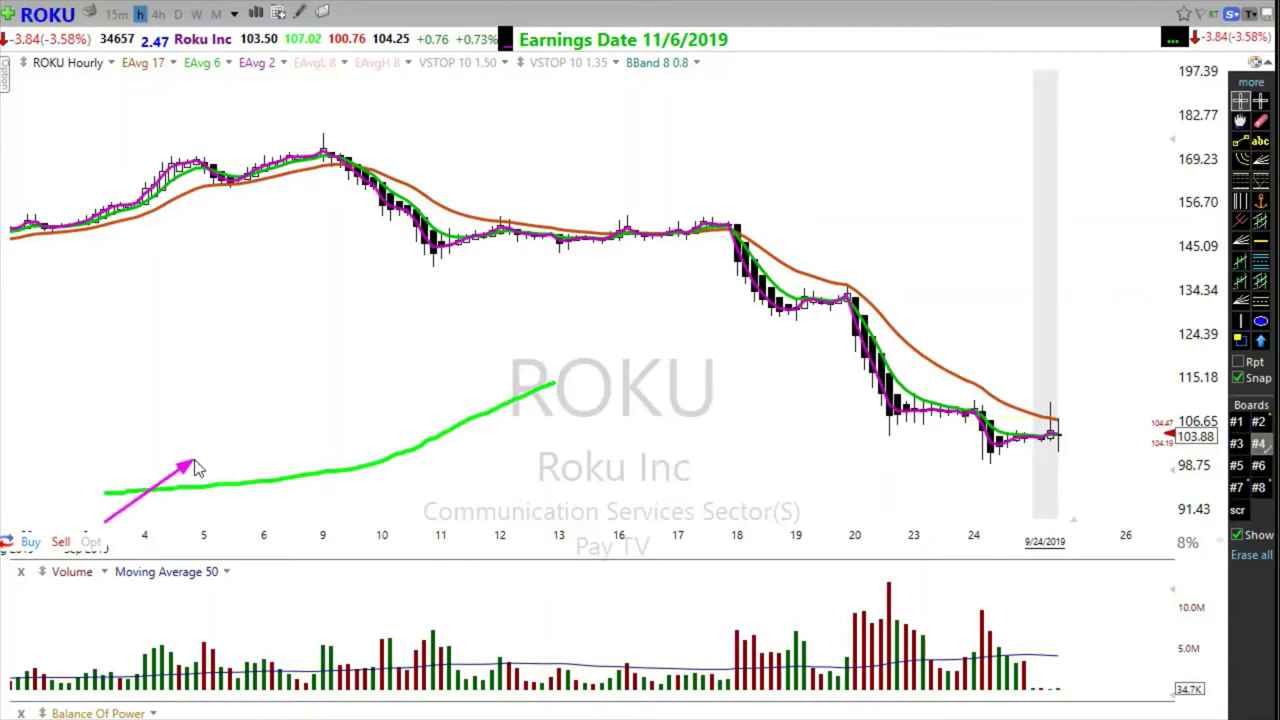
mouse_move(186, 464)
left_mouse_down()
mouse_move(266, 486)
mouse_move(256, 518)
left_mouse_up()
left_click(252, 508)
double_click(290, 470)
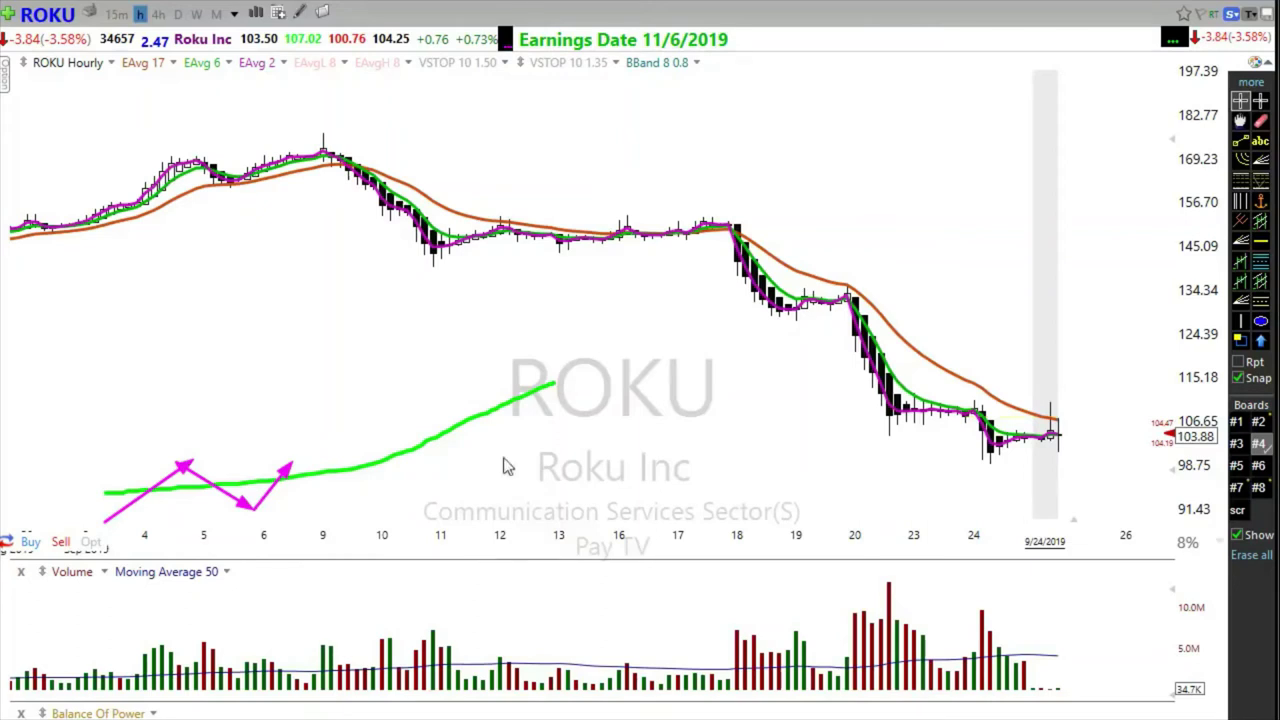
Step: Trace the up and down swings of ROKU's sideways range from September 11 to 18 with short magenta arrows
left_click(463, 245)
left_click(486, 222)
left_click(548, 250)
left_click(570, 228)
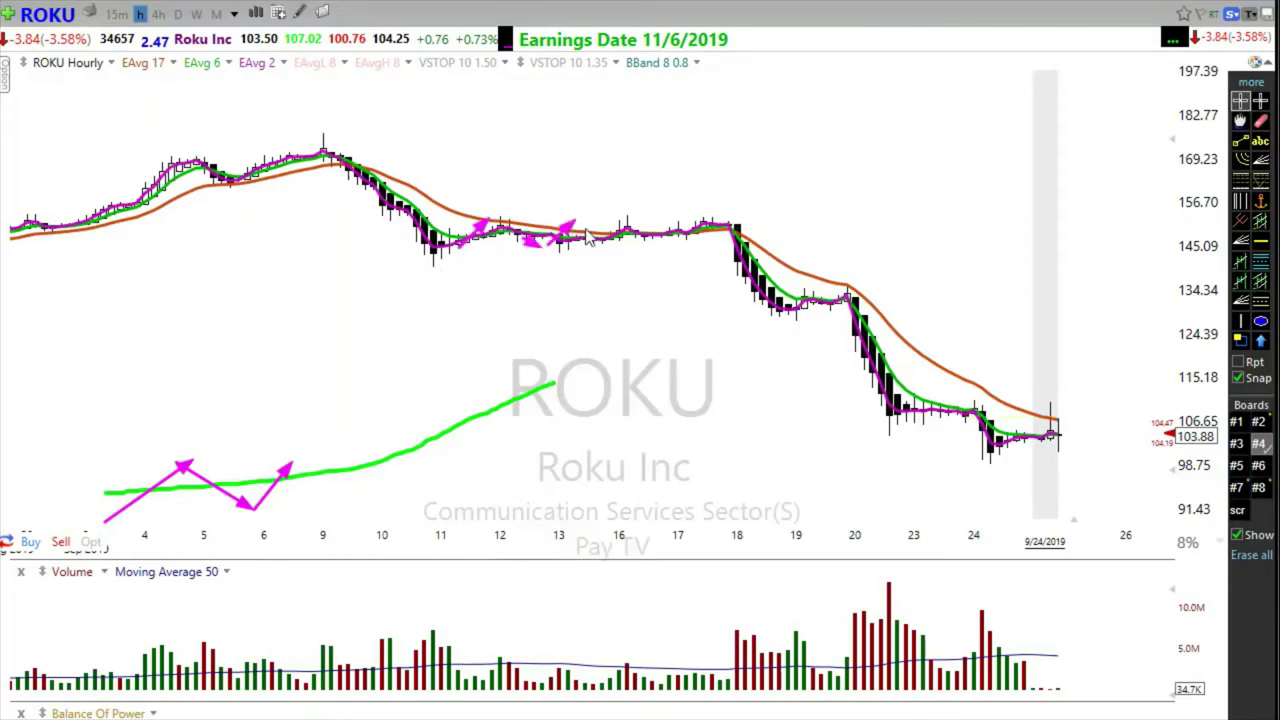
left_click(600, 240)
left_click(628, 224)
left_click(650, 238)
left_click(670, 228)
left_click(724, 228)
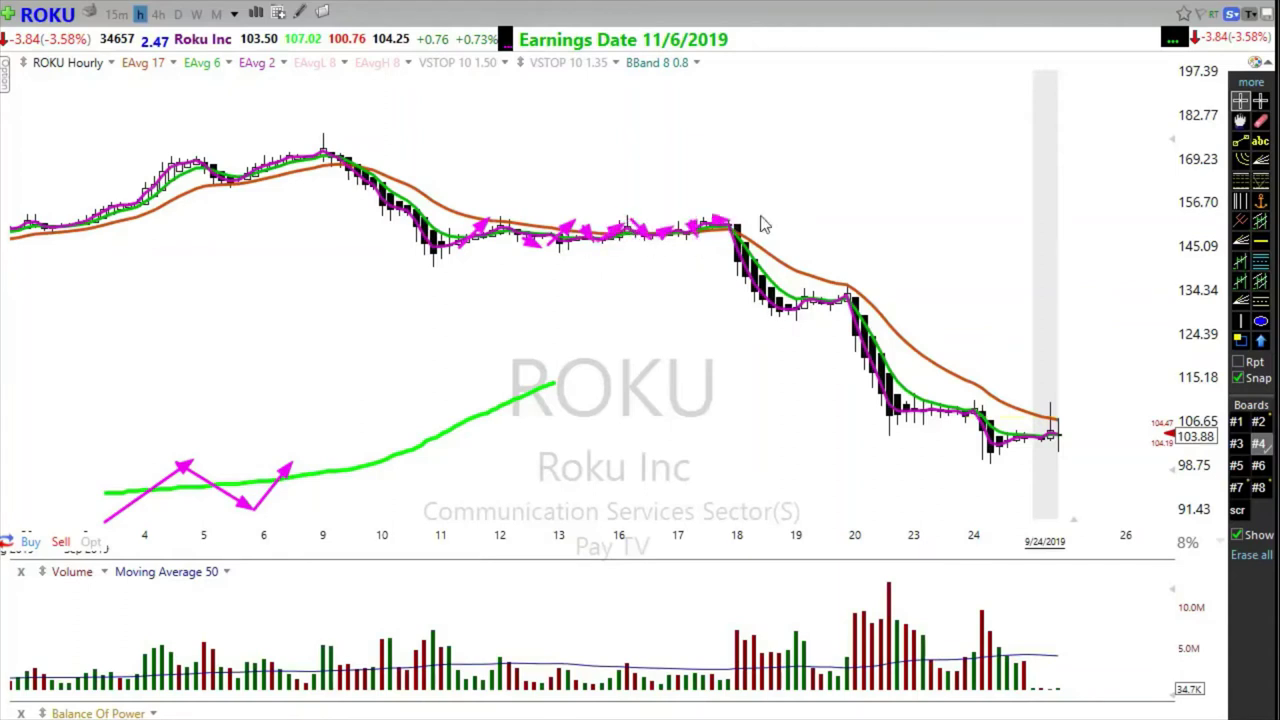
double_click(766, 214)
Step: Draw magenta arrows along ROKU's September 18 decline and the rebound into September 20
left_click(722, 230)
double_click(750, 292)
left_click(762, 316)
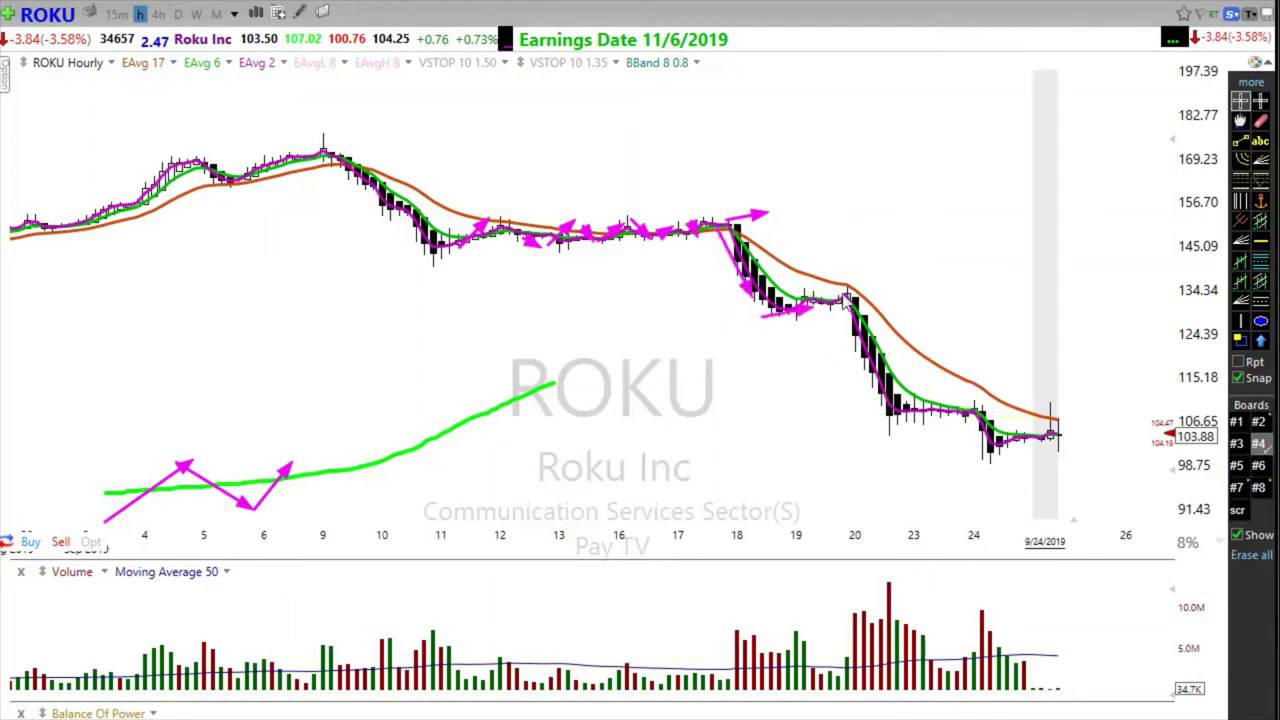
double_click(848, 296)
Step: Mark the September 20 high, the September 18–19 range low and the following drop with magenta arrows
left_click(908, 245)
double_click(870, 289)
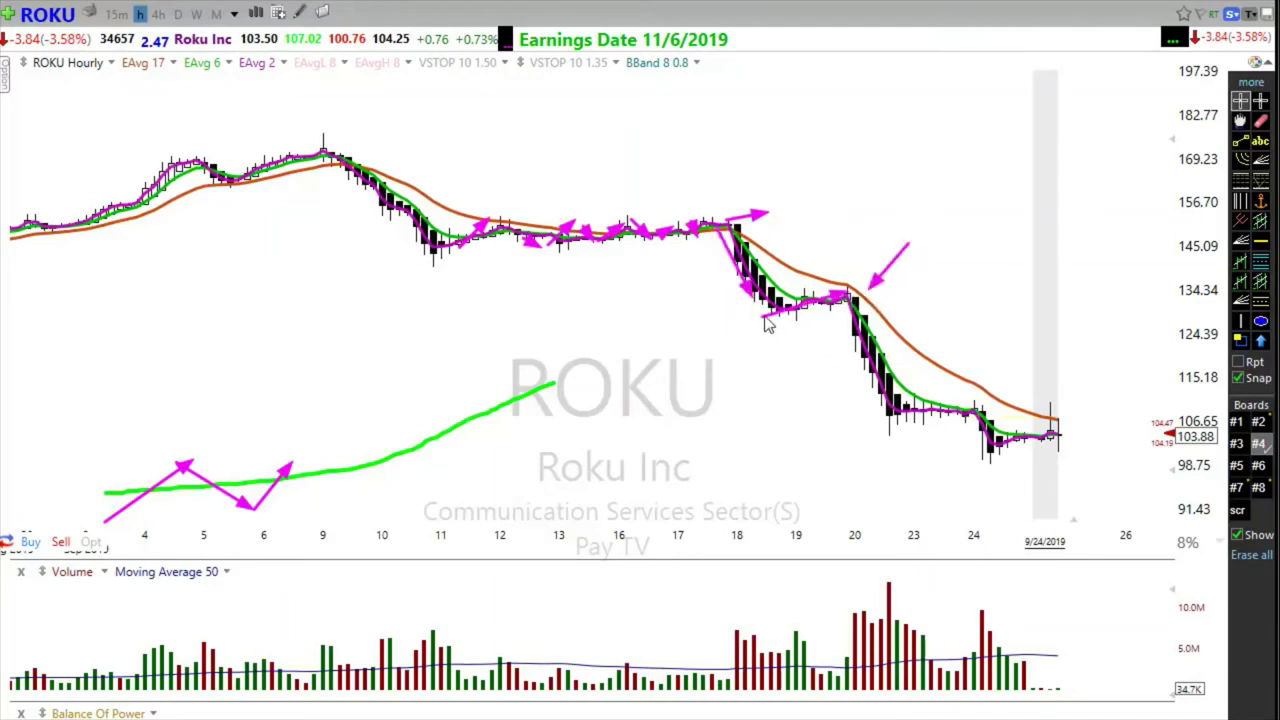
left_click(764, 316)
double_click(900, 312)
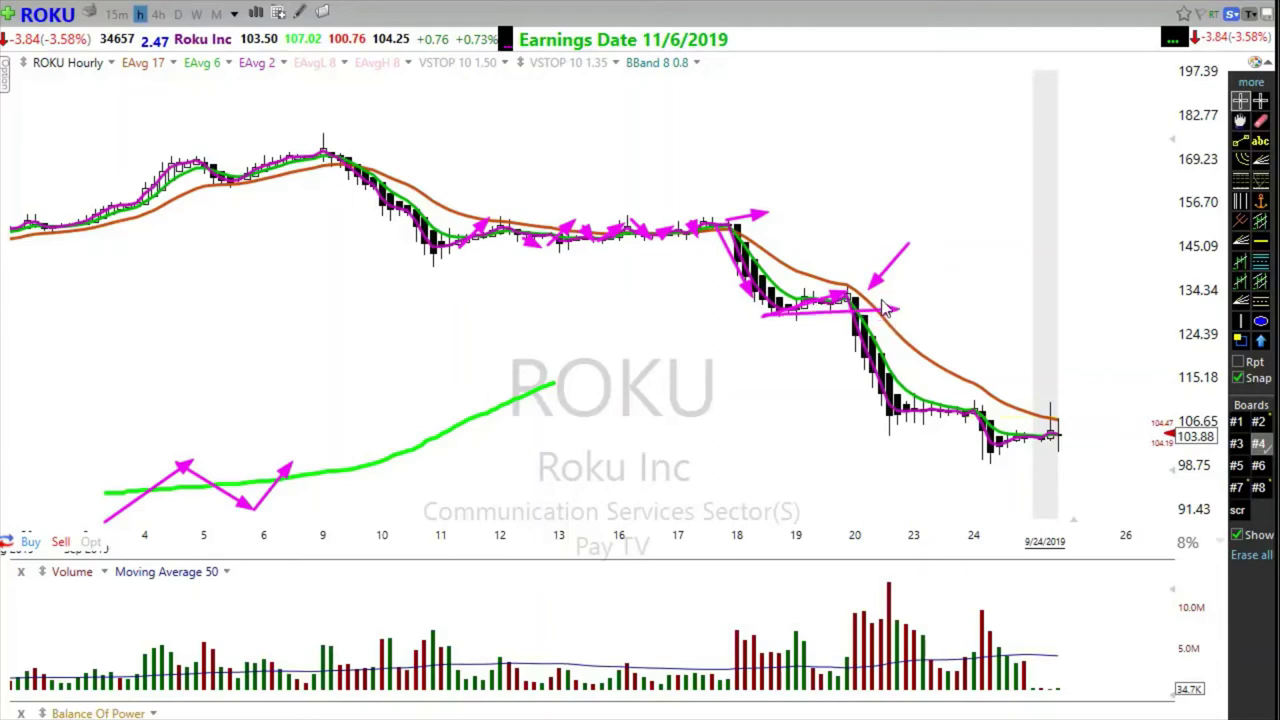
left_click(856, 306)
double_click(909, 390)
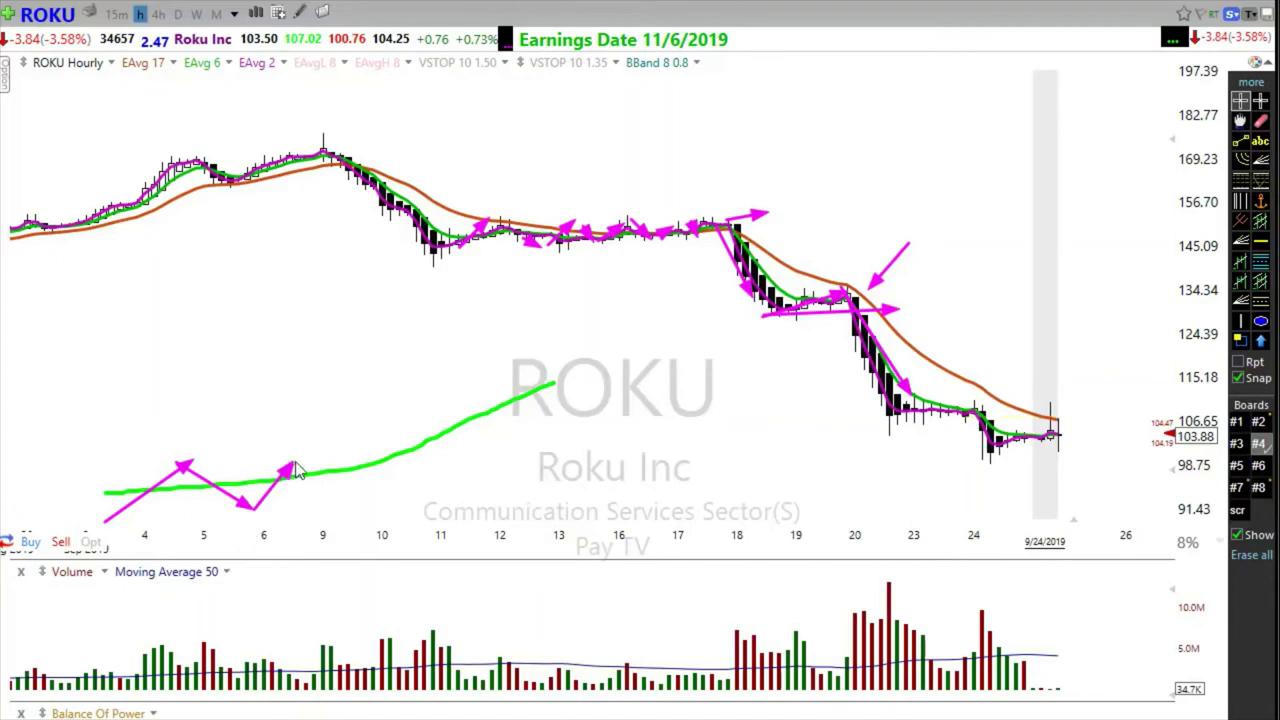
Step: Extend the rising curve's magenta zigzag, sketch a falling green curve with magenta swing arrows, and clear all drawings
left_click_drag(305, 448, 360, 467)
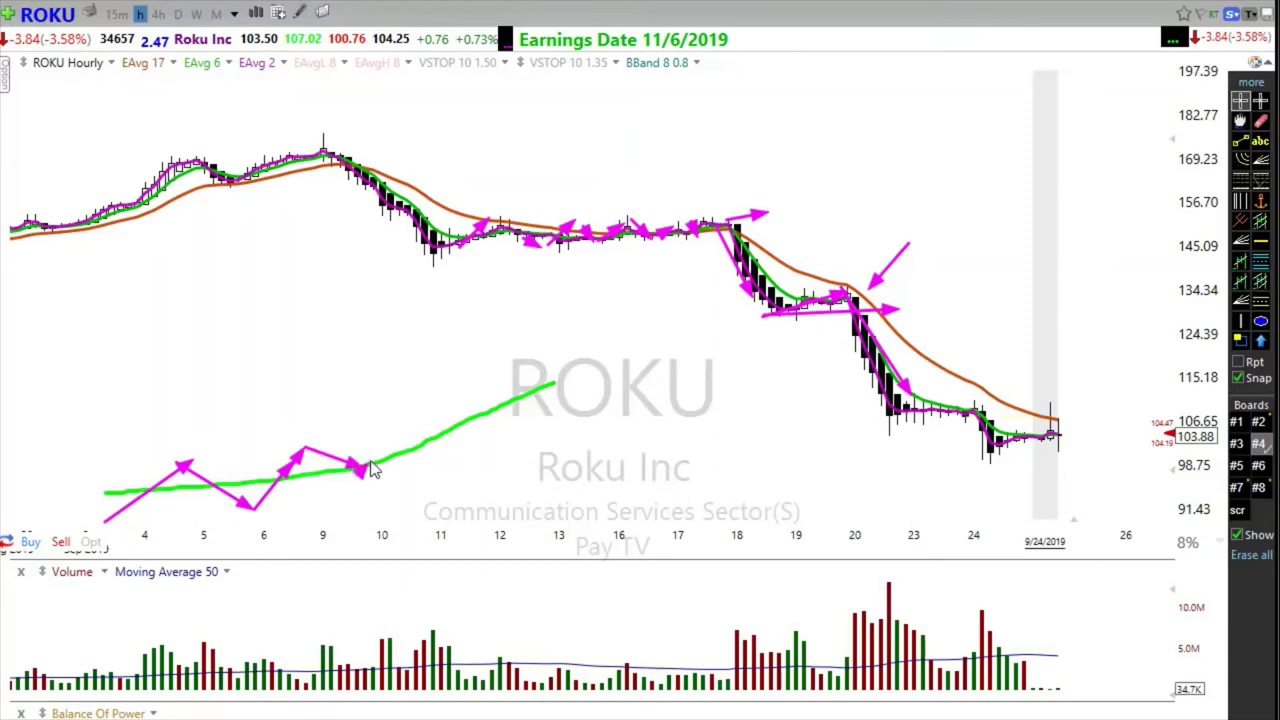
left_click_drag(360, 466, 378, 451)
left_click_drag(620, 362, 917, 500)
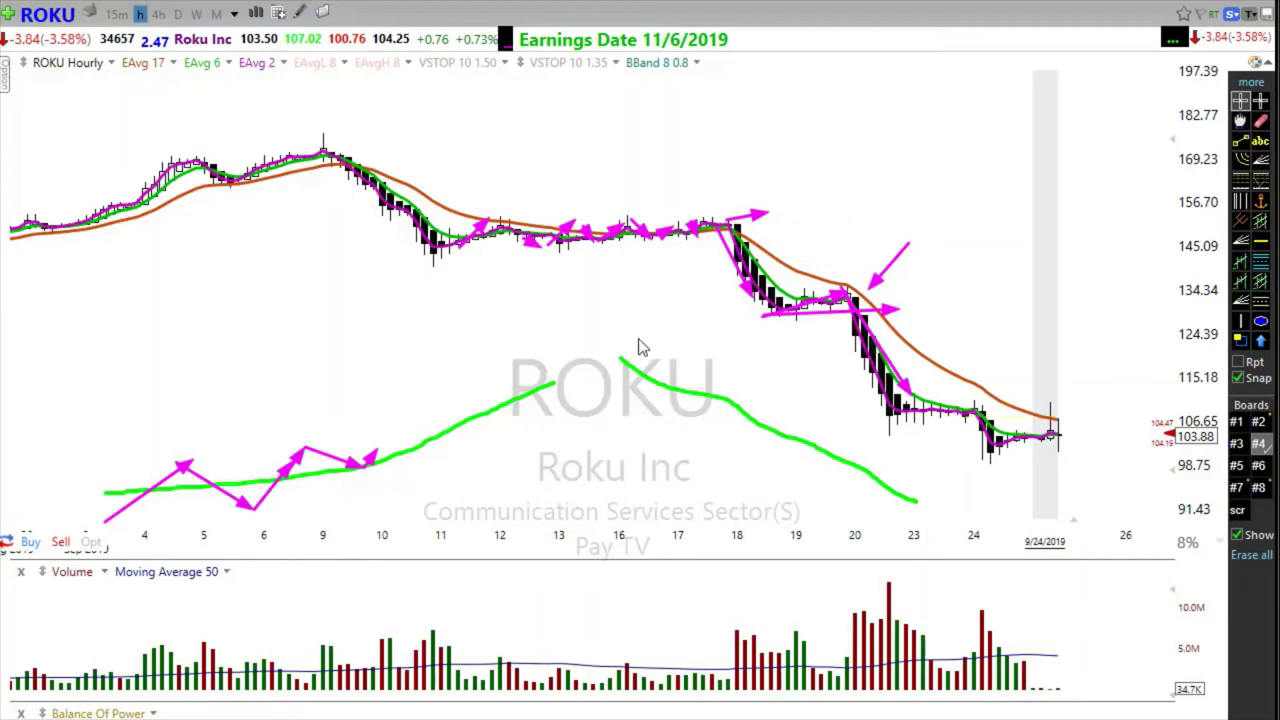
left_click_drag(622, 326, 708, 426)
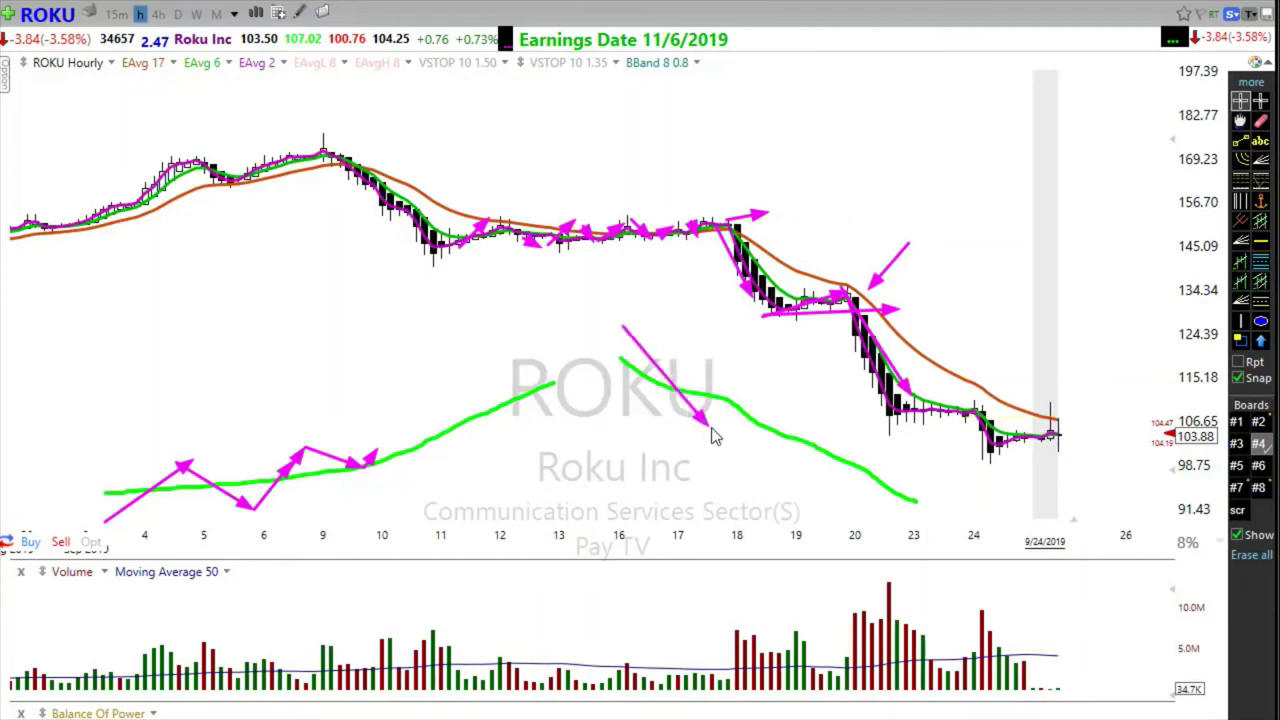
left_click_drag(711, 427, 748, 421)
key("Escape")
Step: Underline ROKU's September 20–24 and September 18–20 range lows with magenta arrows, and clear them
scroll(650, 385, "up", 2)
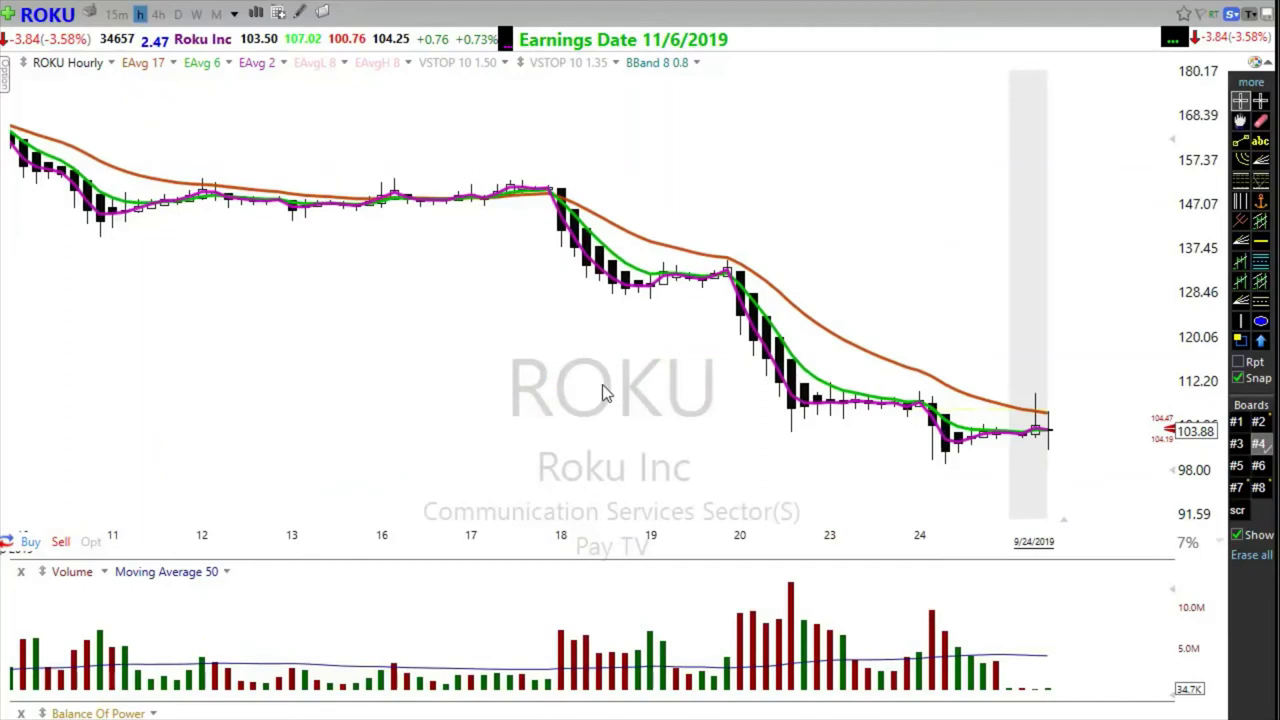
scroll(613, 400, "up", 1)
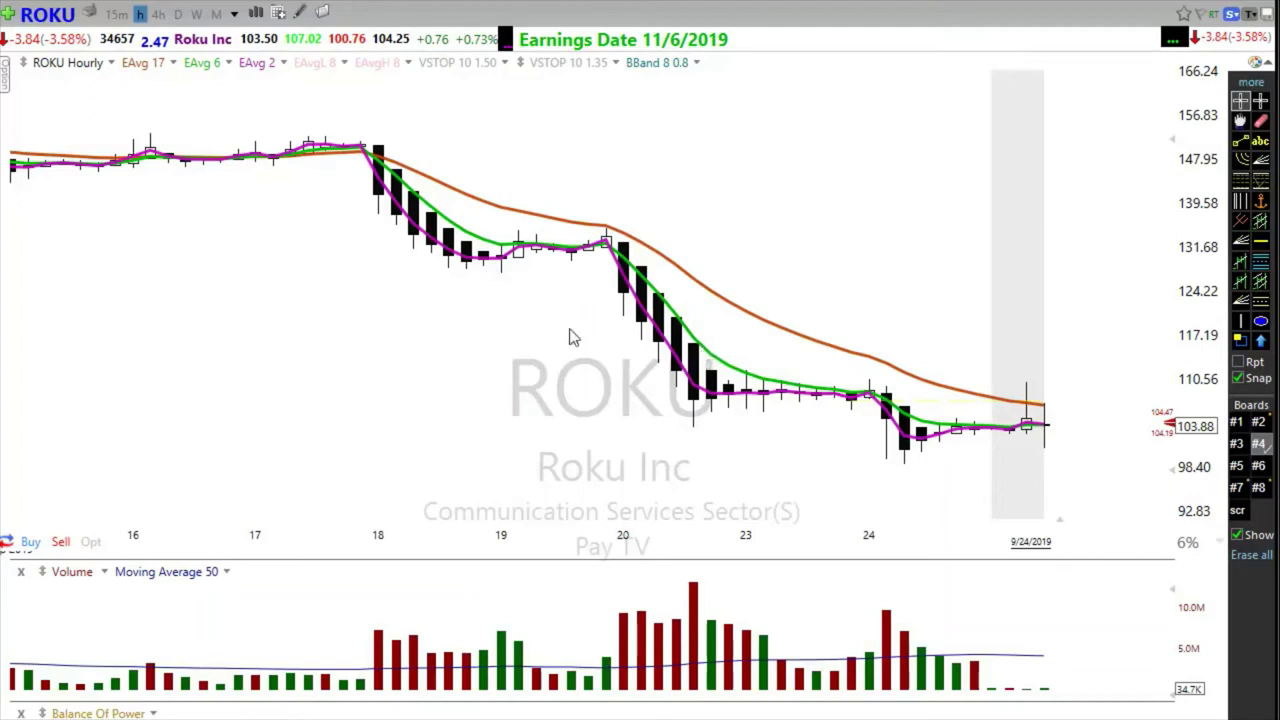
scroll(471, 391, "down", 1)
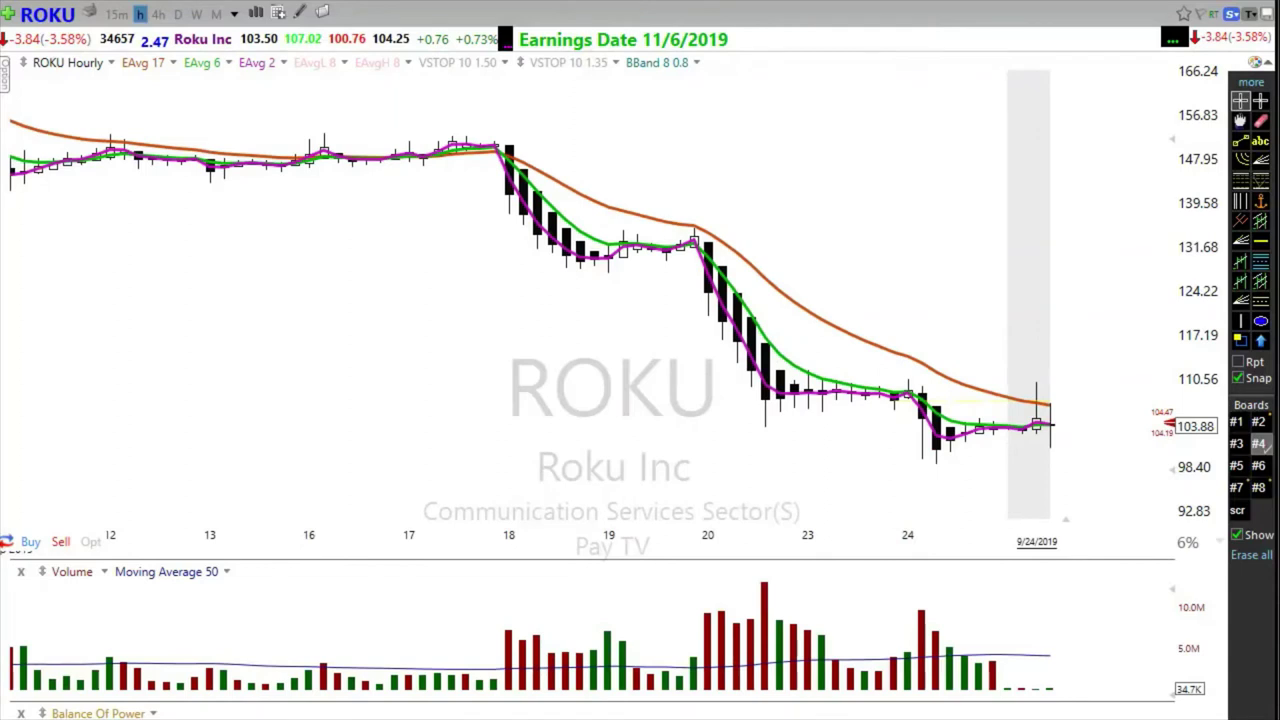
left_click_drag(768, 400, 920, 406)
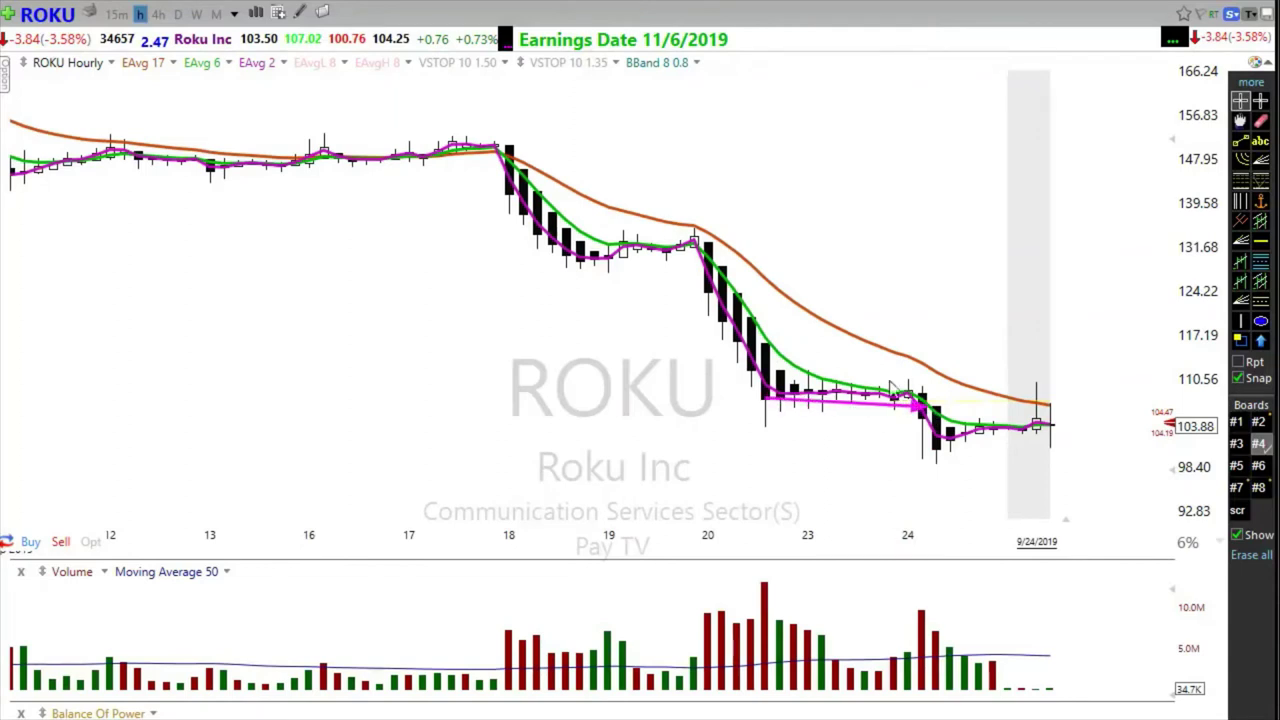
left_click_drag(565, 255, 766, 264)
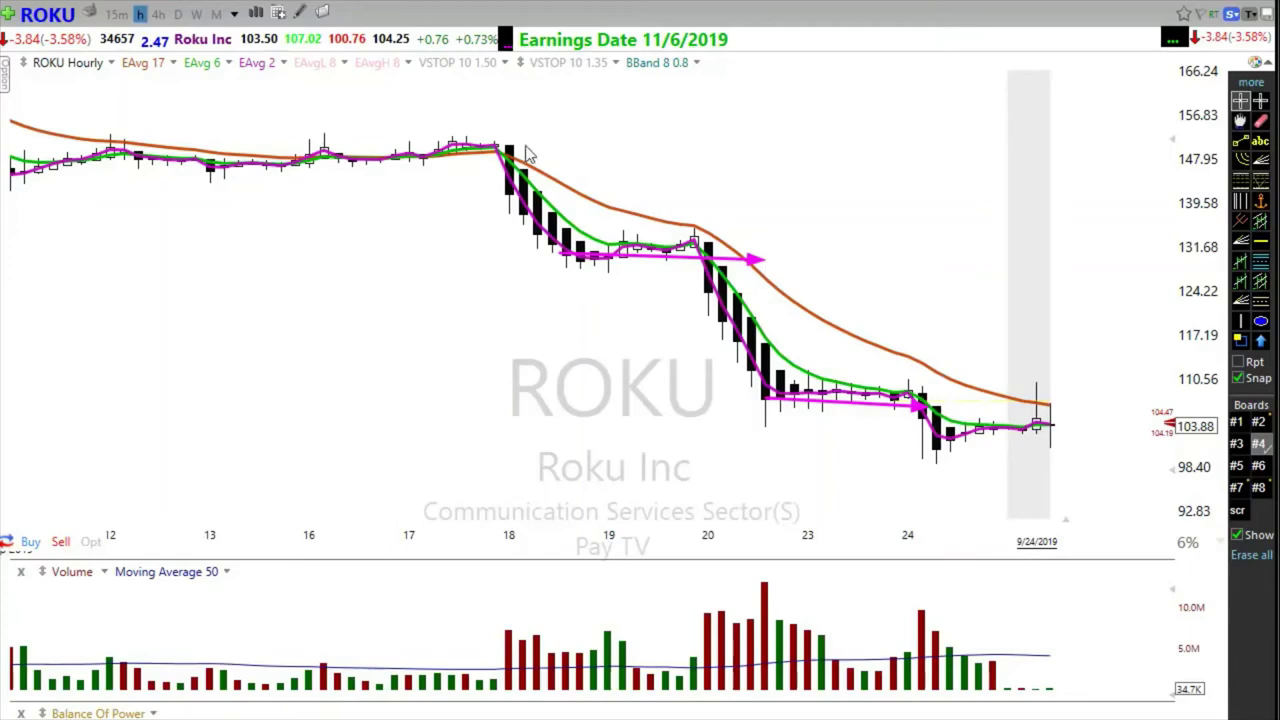
key("Delete")
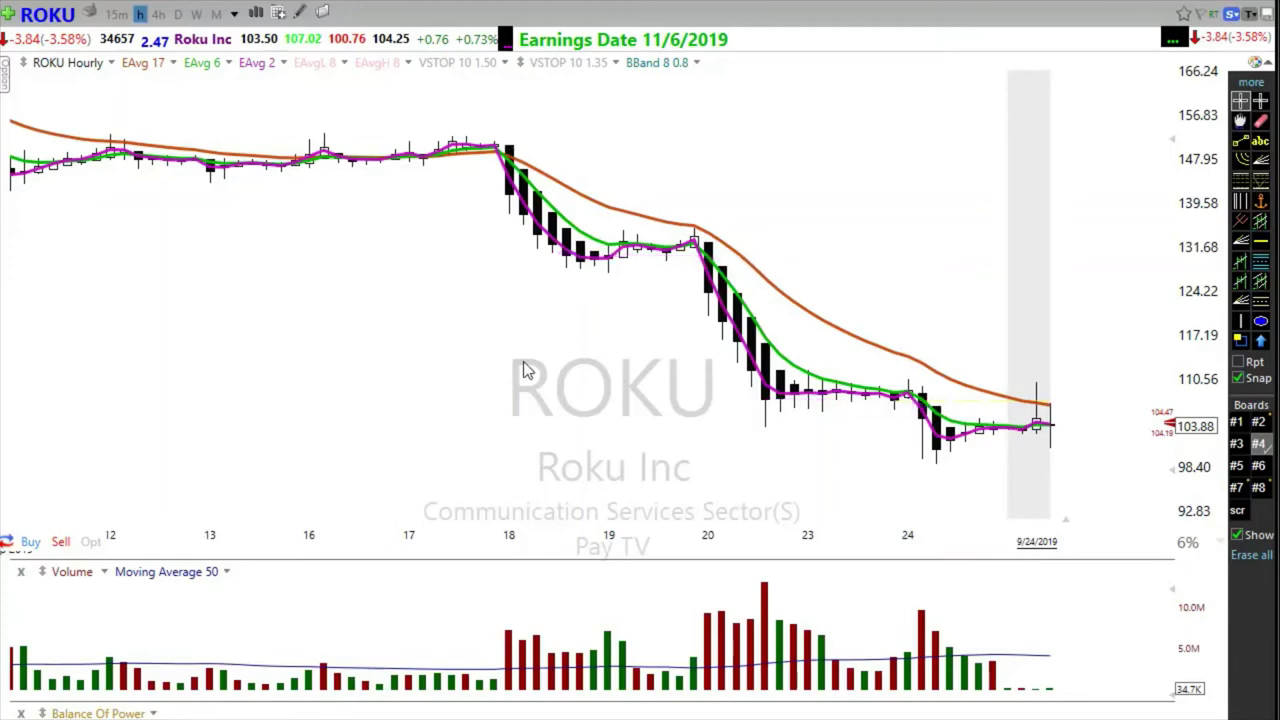
Step: Review ROKU's hourly advance from mid-August to early September, and return to the latest September candles
scroll(508, 337, "down", 5)
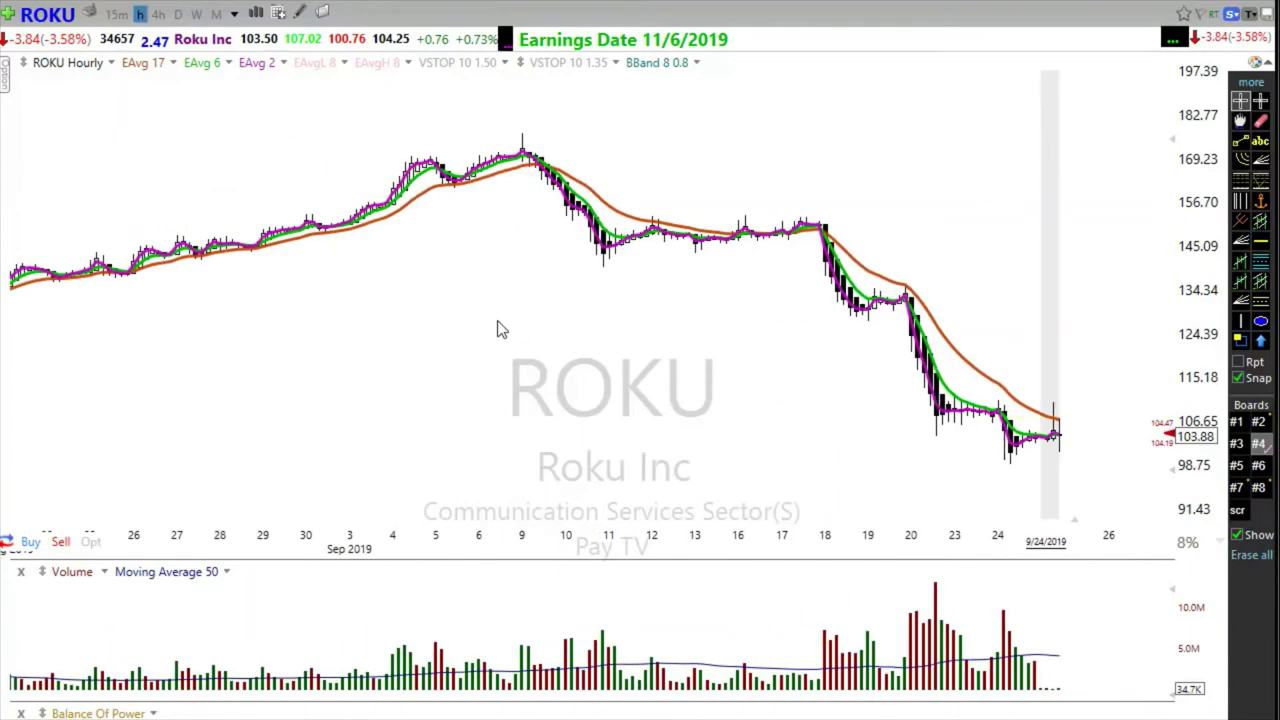
scroll(500, 330, "down", 2)
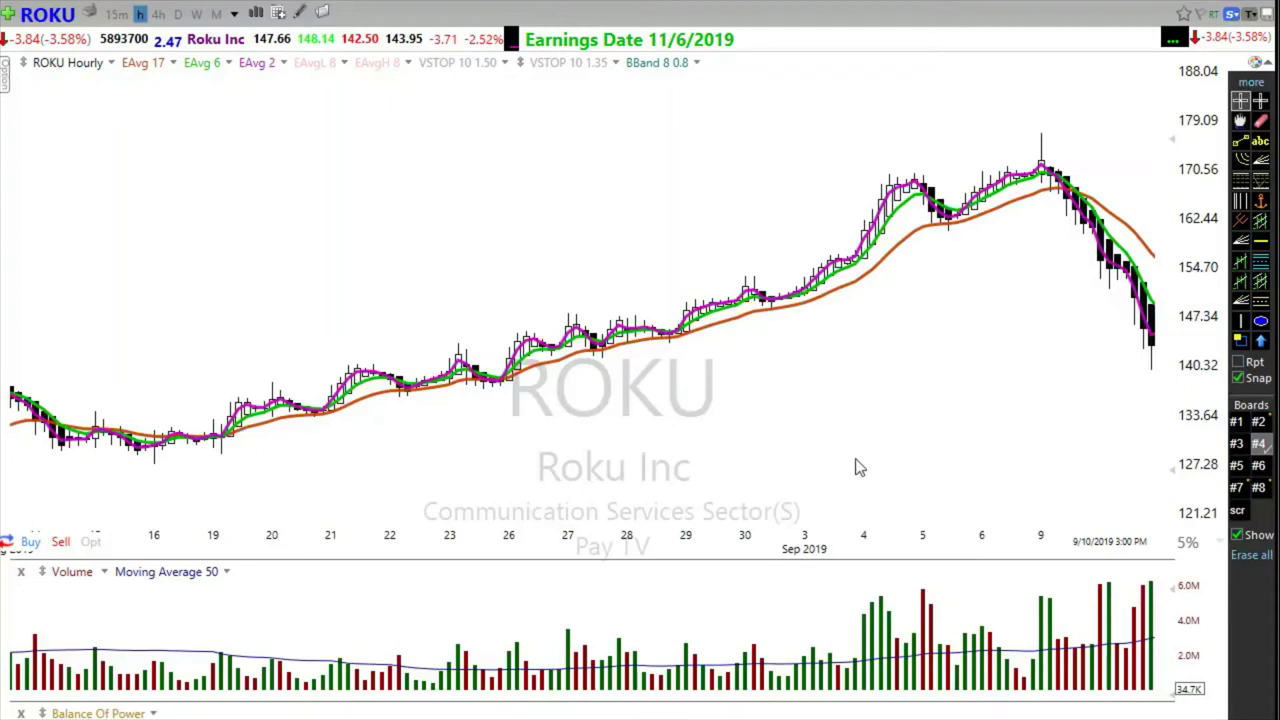
key("End")
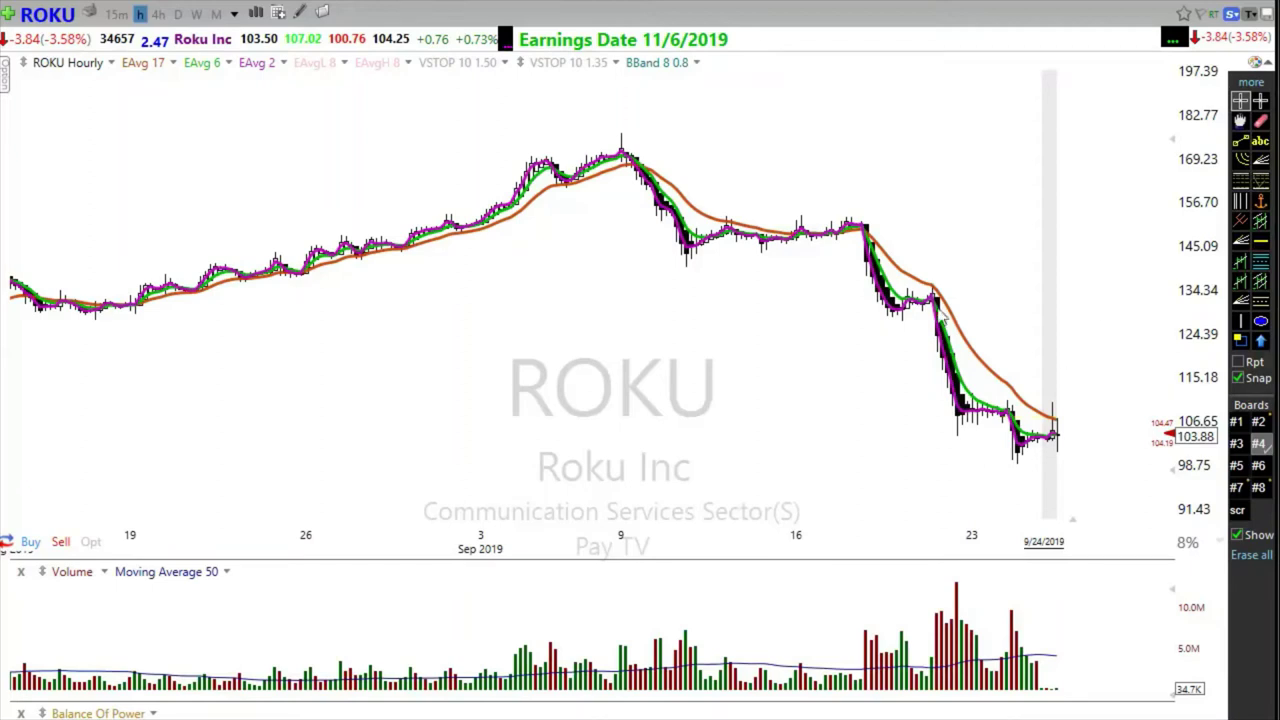
scroll(600, 330, "up", 2)
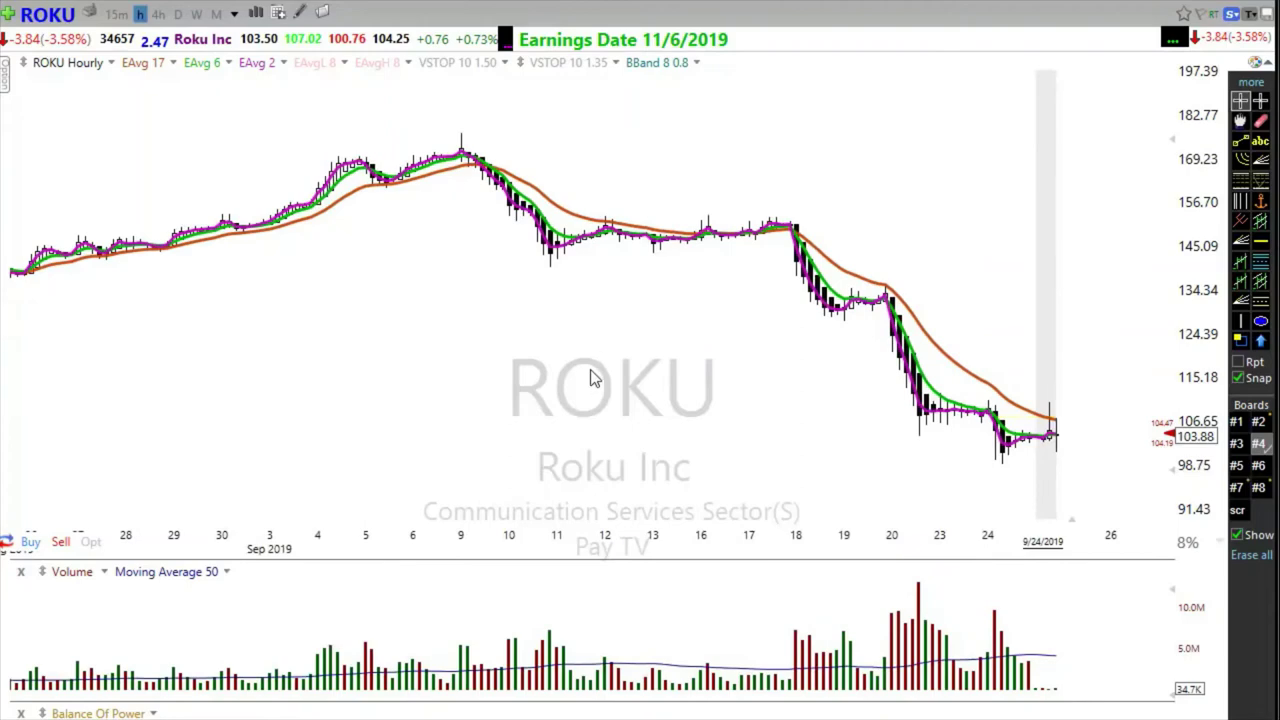
Step: Mark the September 18–19 low, the downtrend from September 18 and the September 20 high with magenta arrows, and clear them
scroll(591, 371, "up", 4)
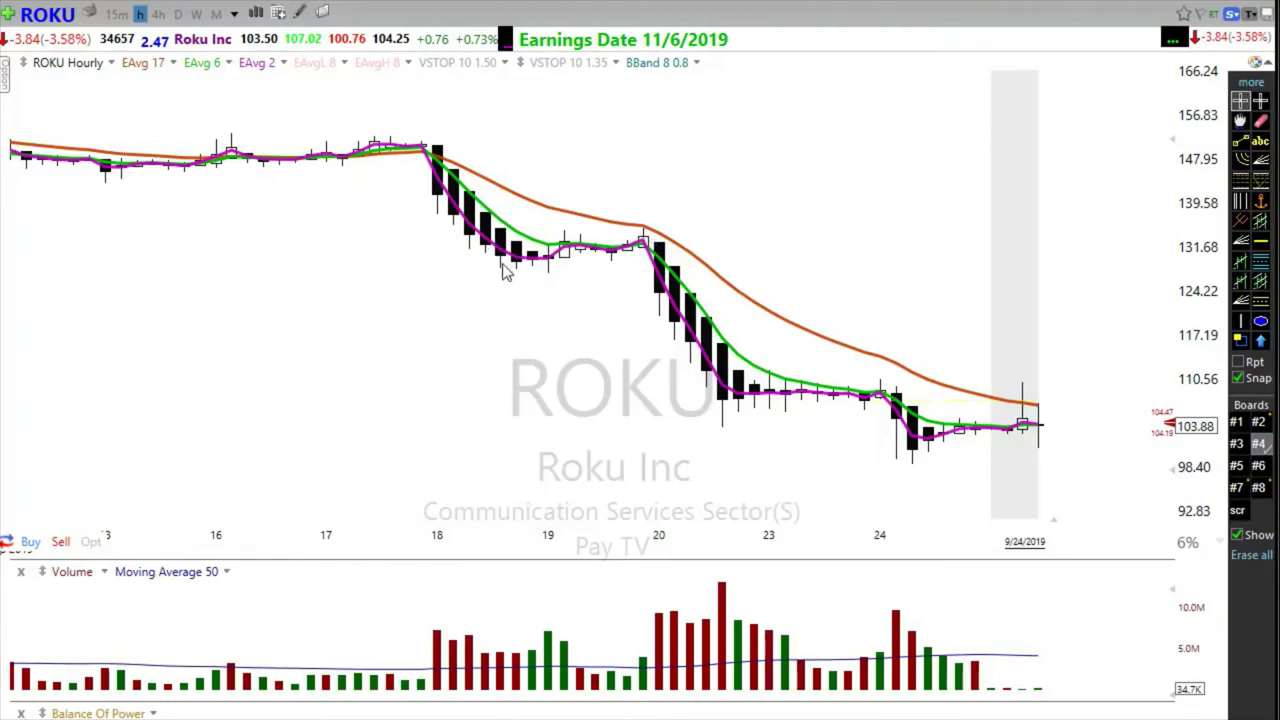
left_click_drag(502, 263, 735, 270)
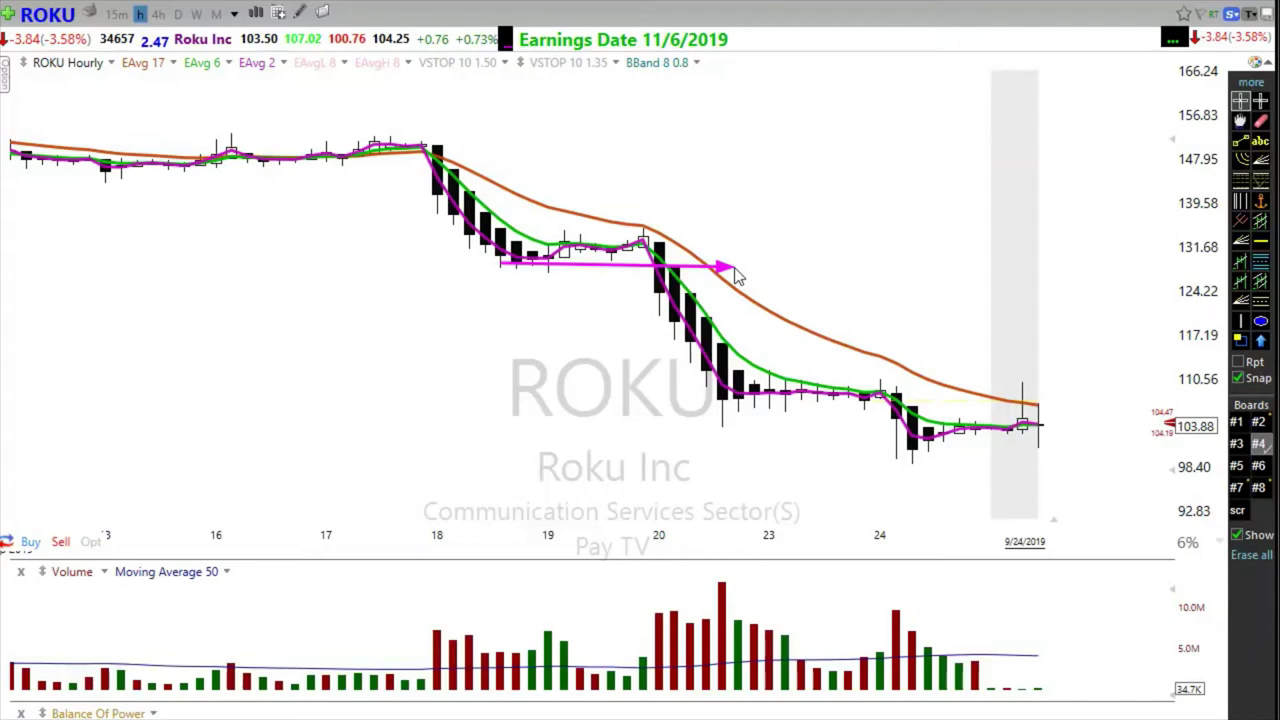
left_click_drag(412, 120, 744, 276)
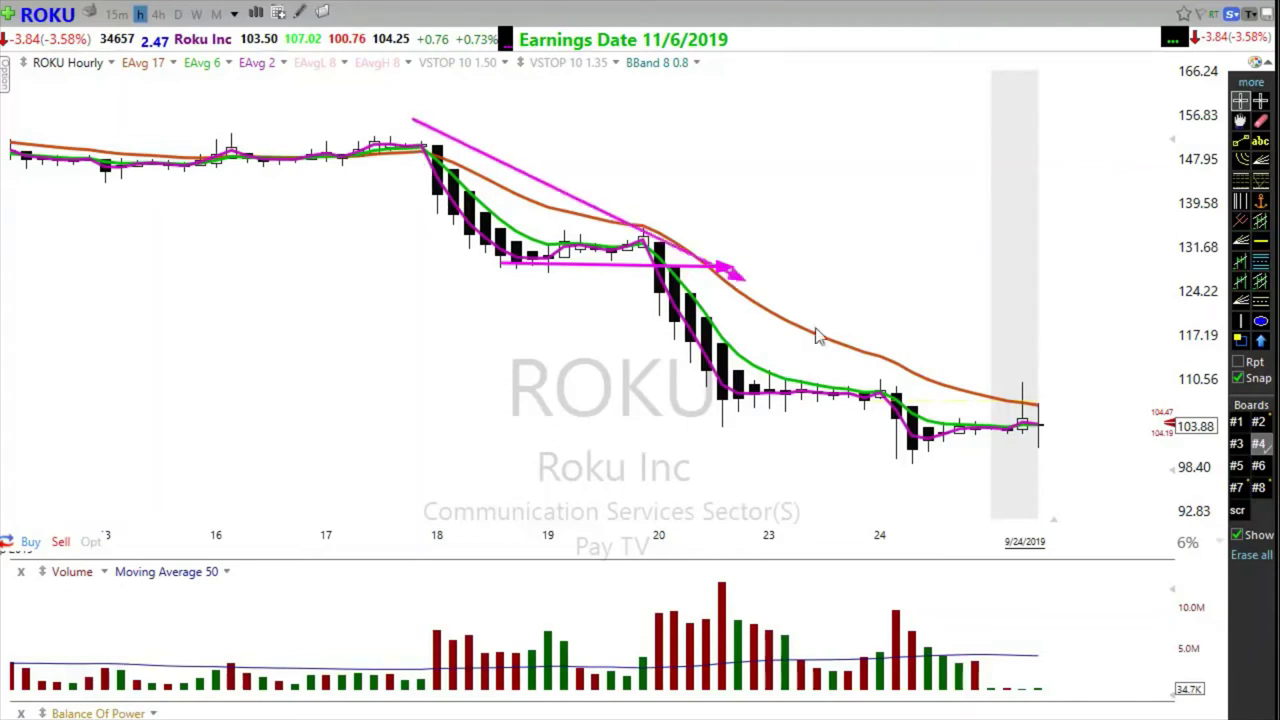
left_click_drag(818, 335, 957, 368)
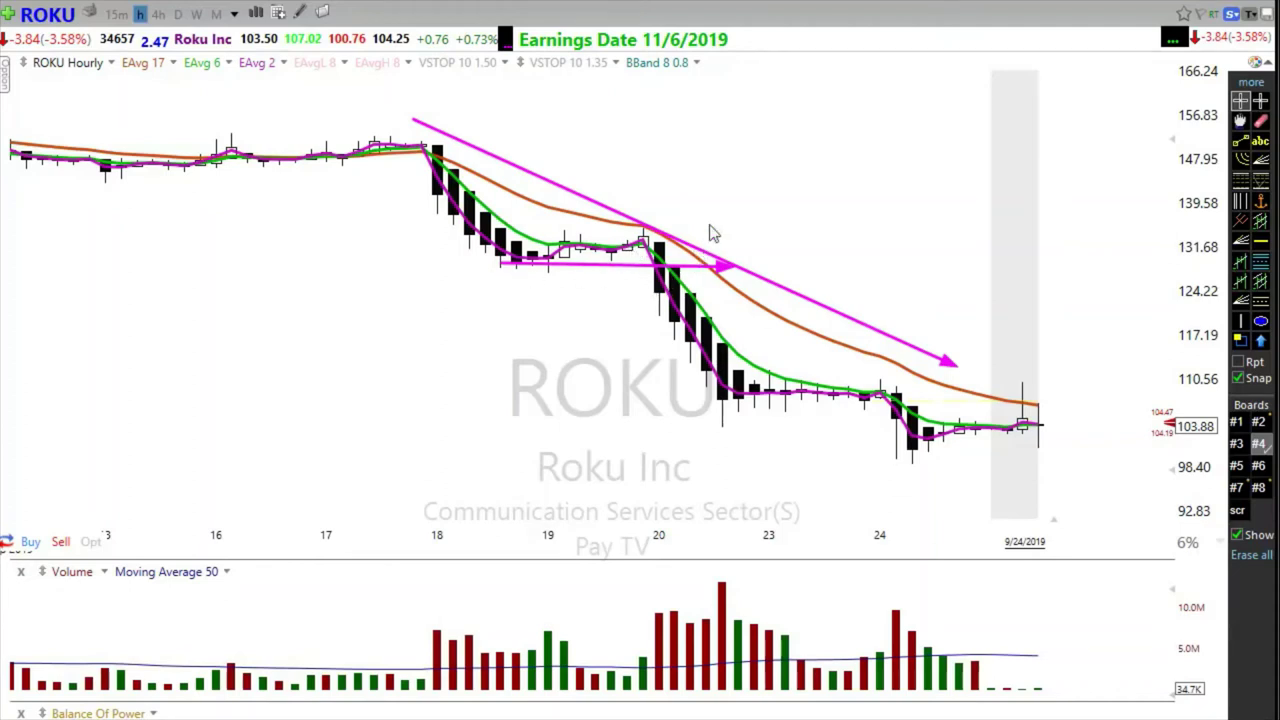
left_click_drag(713, 209, 676, 244)
key("Escape")
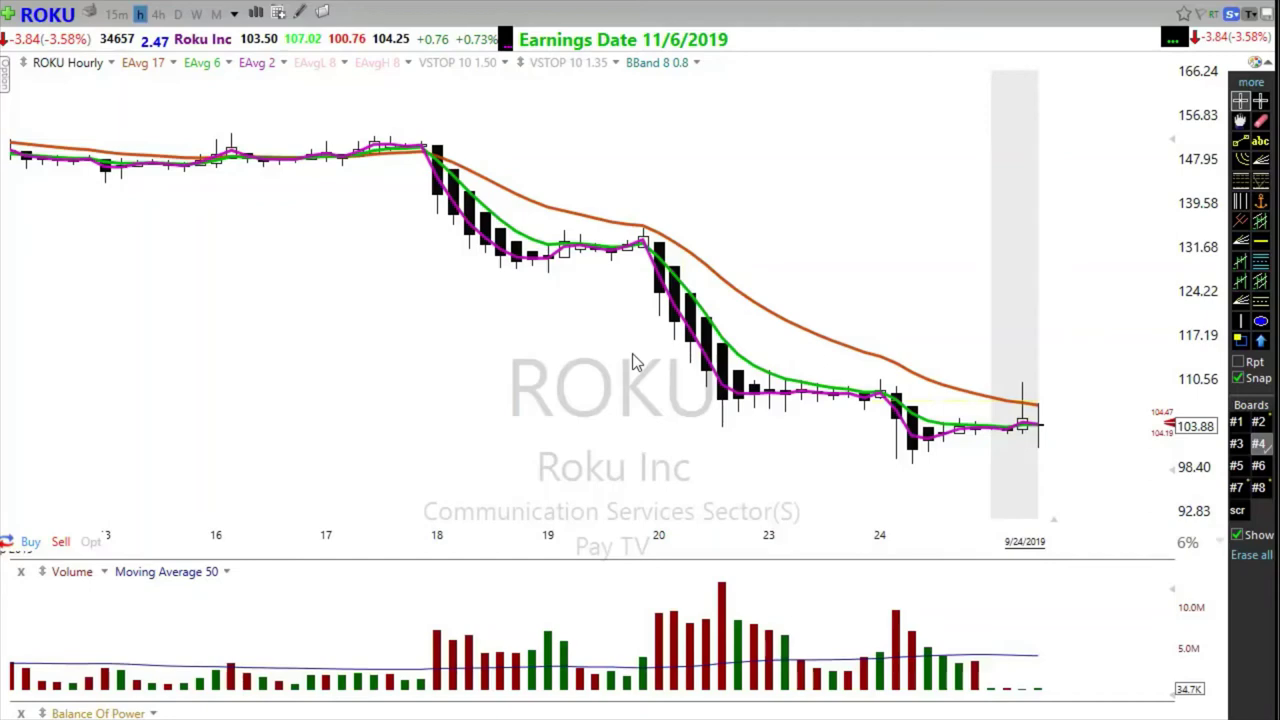
key("Down")
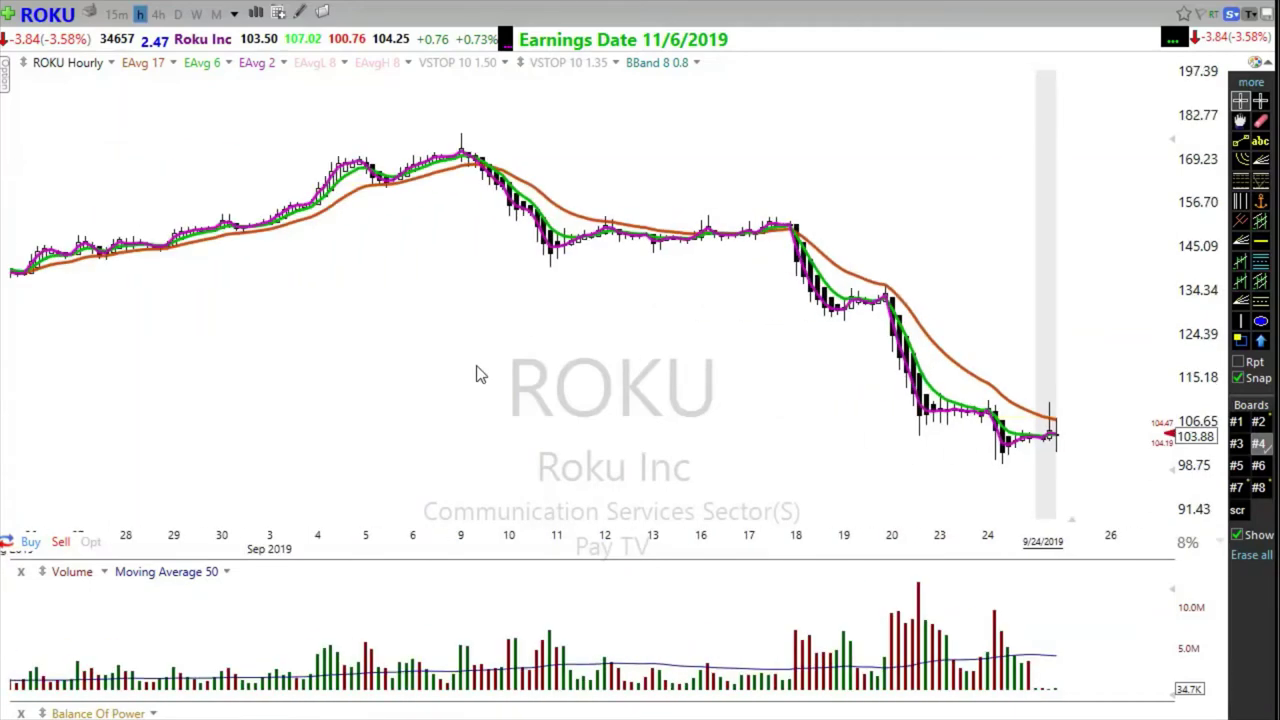
key("Down")
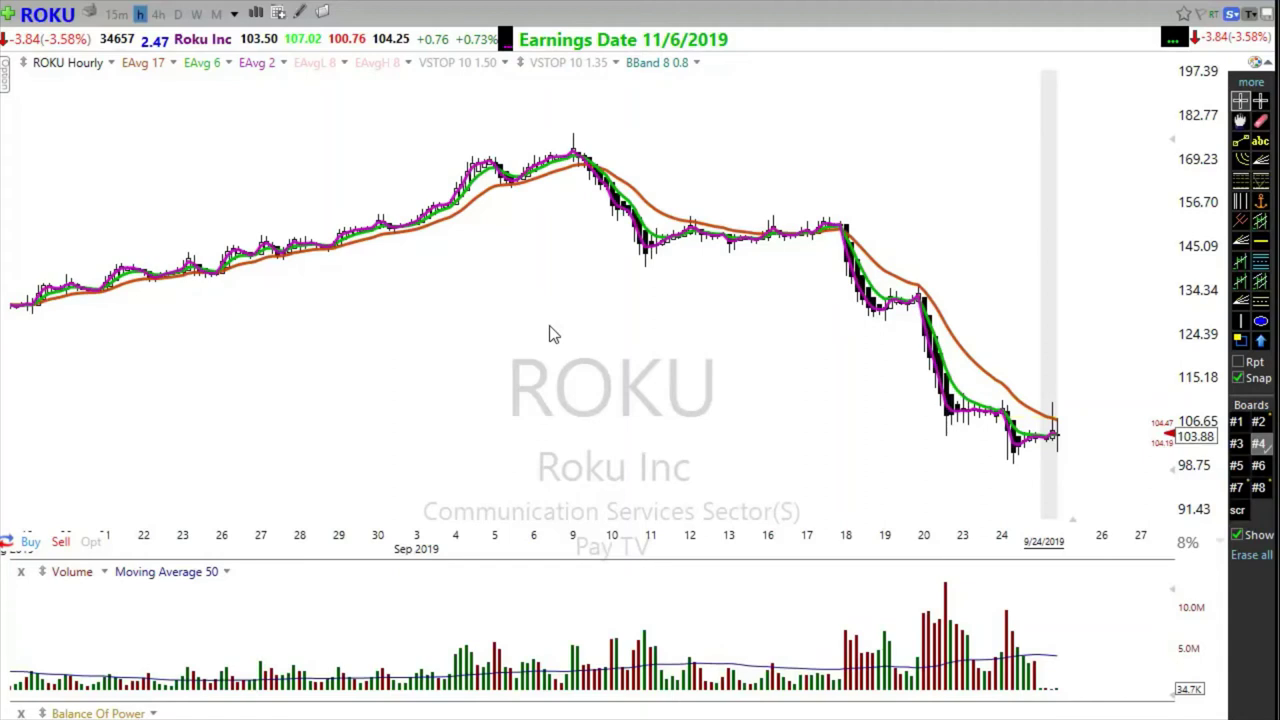
scroll(563, 334, "up", 5)
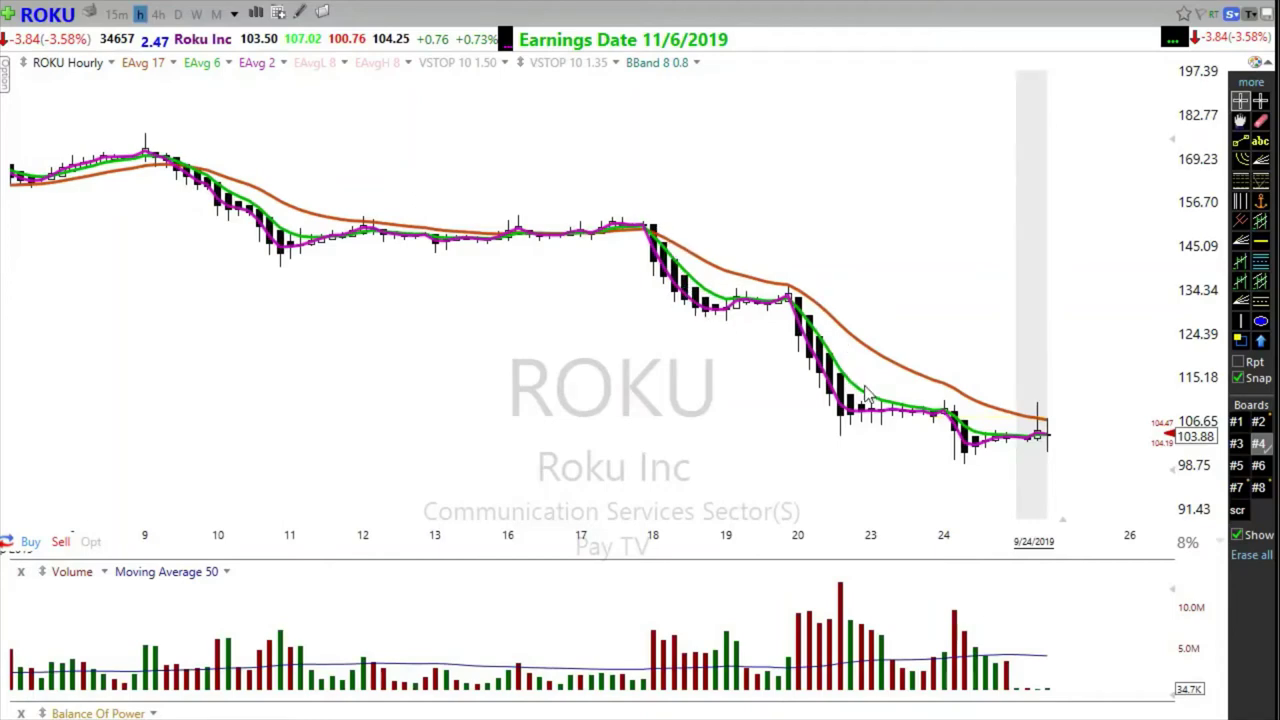
scroll(357, 356, "down", 3)
scroll(355, 354, "up", 1)
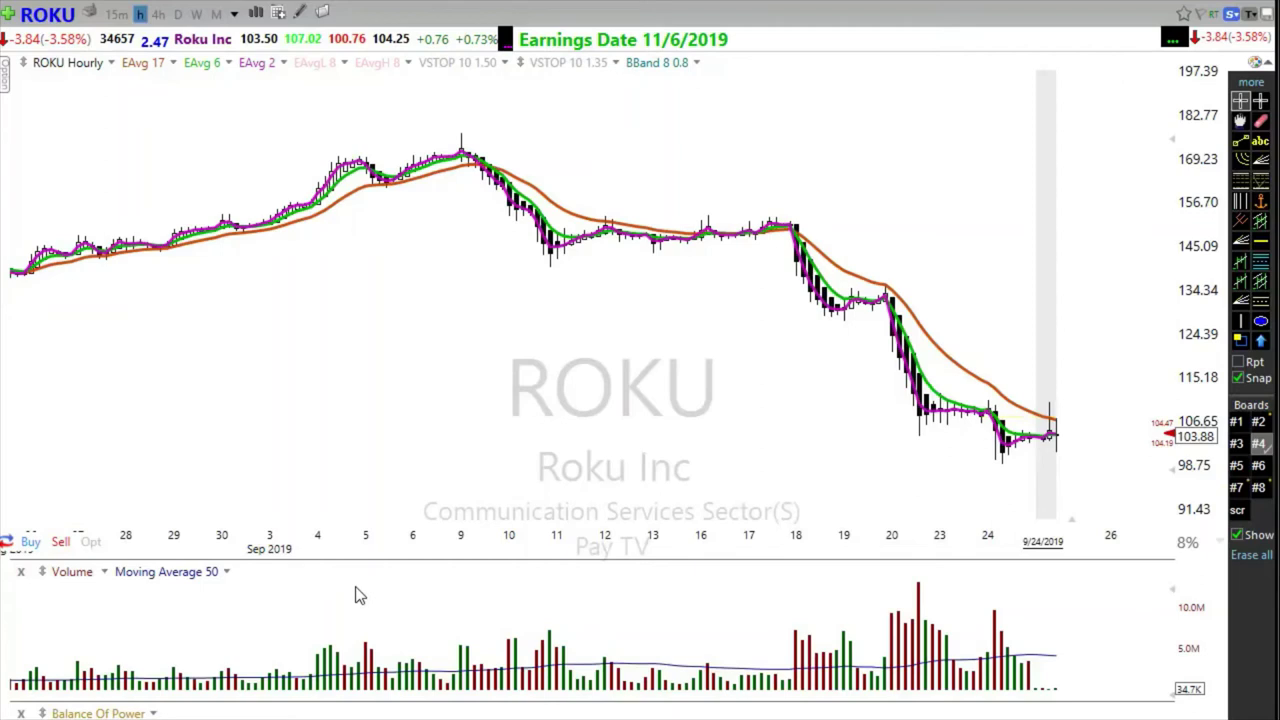
Step: Mark the September 18–19 low, the September 20 high and a lower level with magenta arrows, and label the risk with a green R and vertical arrow
scroll(731, 437, "up", 3)
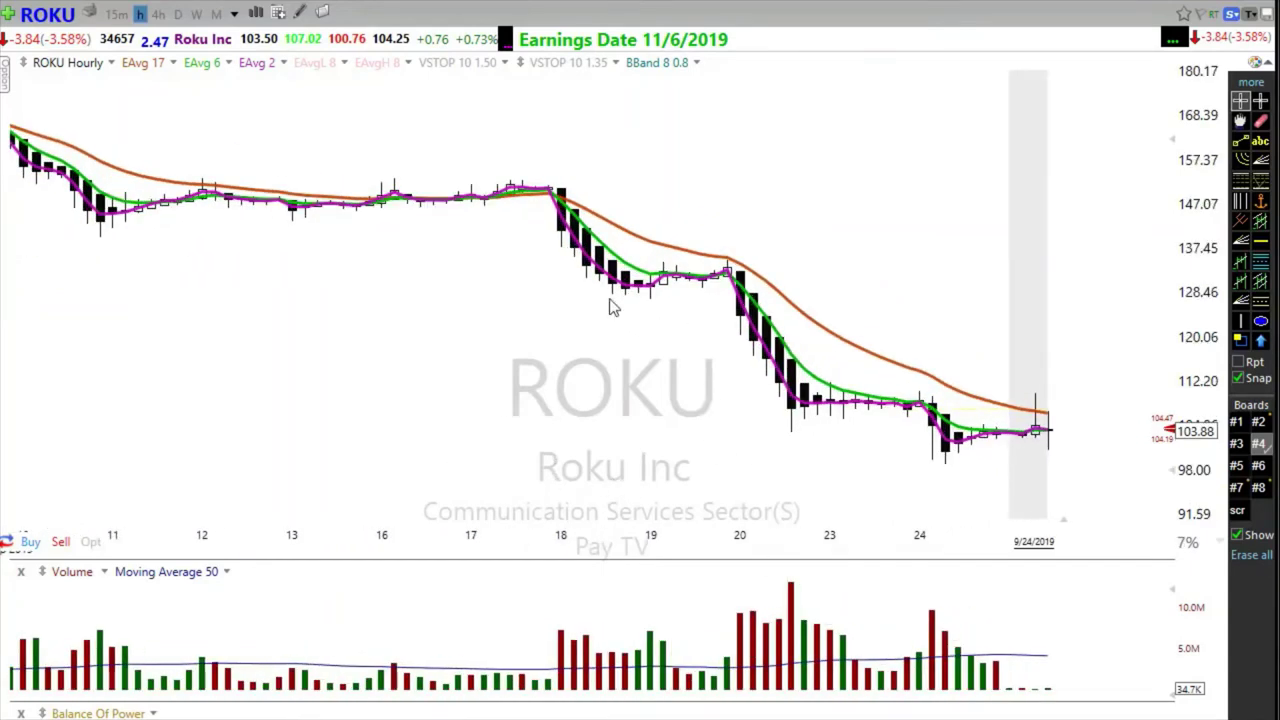
left_click_drag(607, 296, 808, 298)
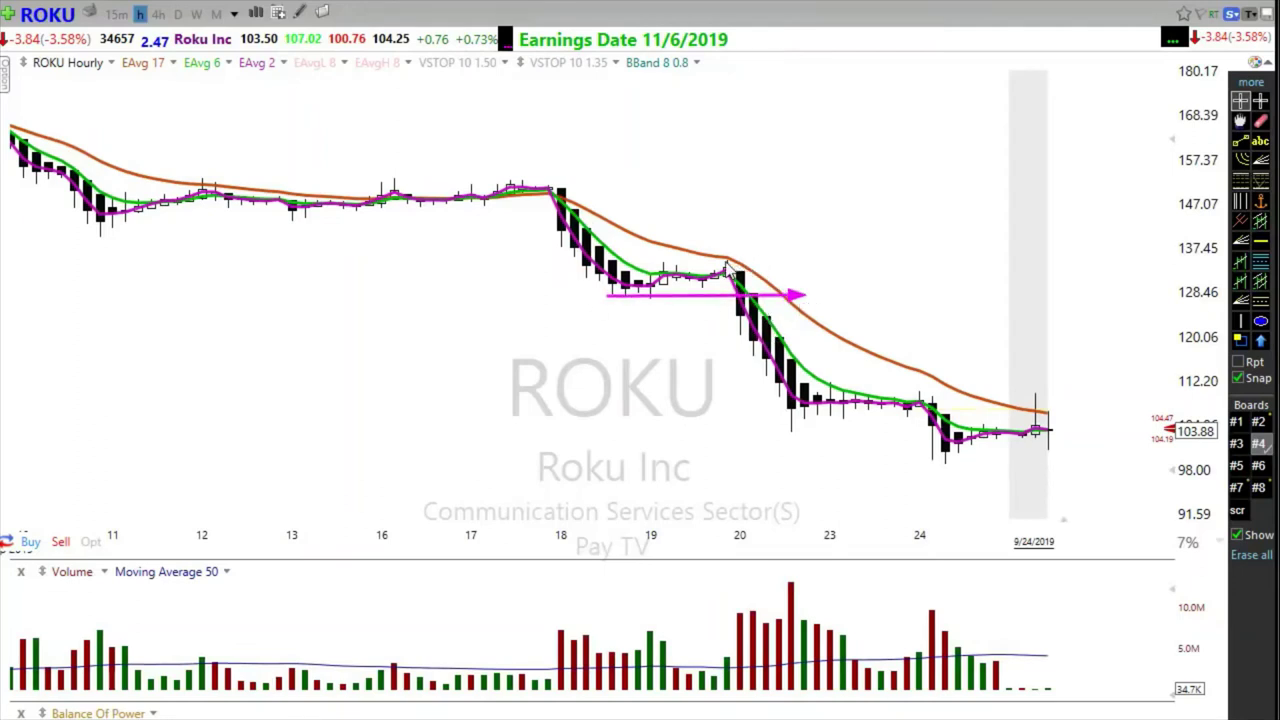
left_click_drag(727, 261, 790, 268)
left_click_drag(762, 333, 746, 341)
mouse_move(808, 266)
left_mouse_down()
mouse_move(825, 310)
mouse_move(840, 308)
left_mouse_up()
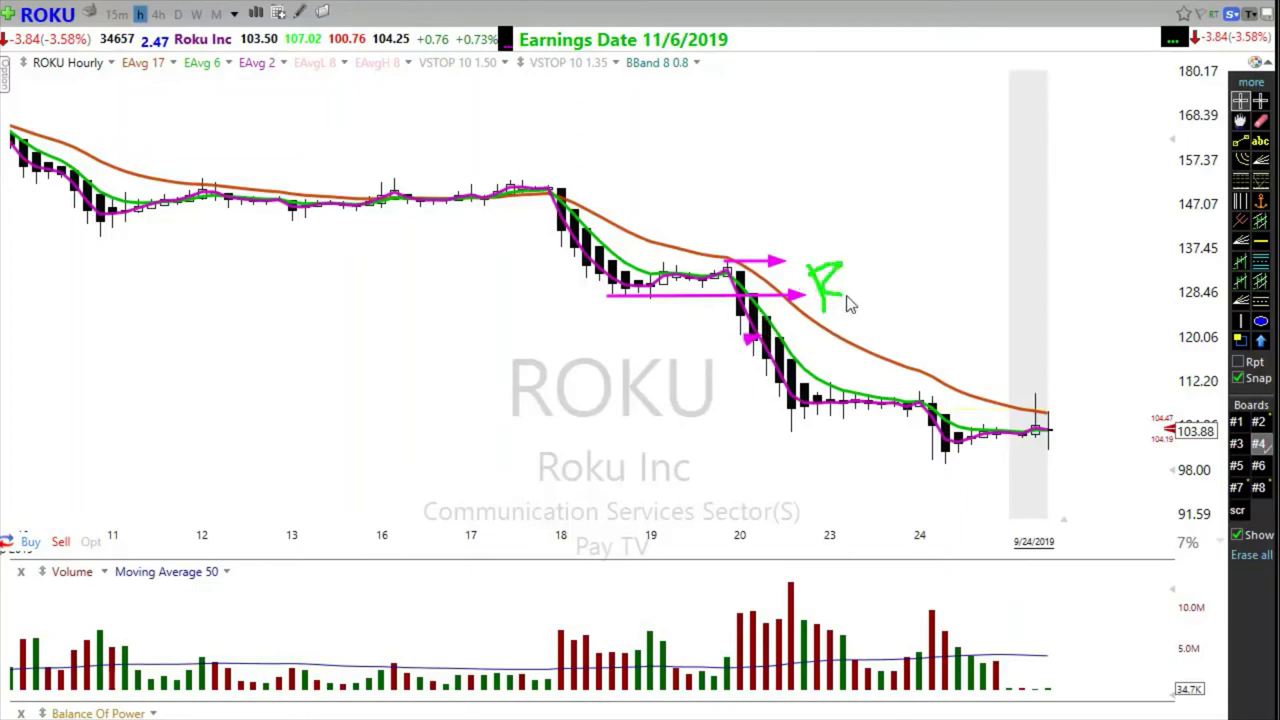
mouse_move(764, 258)
left_mouse_down()
mouse_move(765, 326)
mouse_move(776, 298)
left_mouse_up()
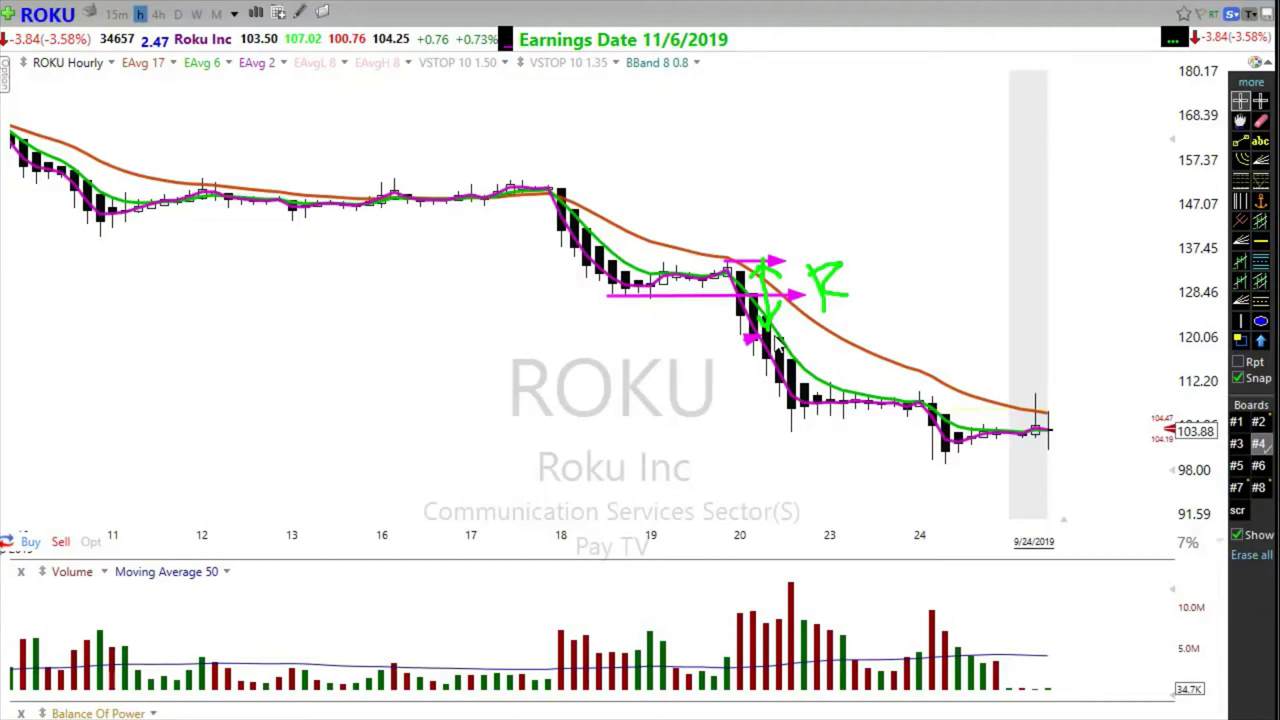
Step: Clear the risk markings, trace ROKU's September 19–20 rebound and turn down with magenta arrows, and undo them
key("Escape")
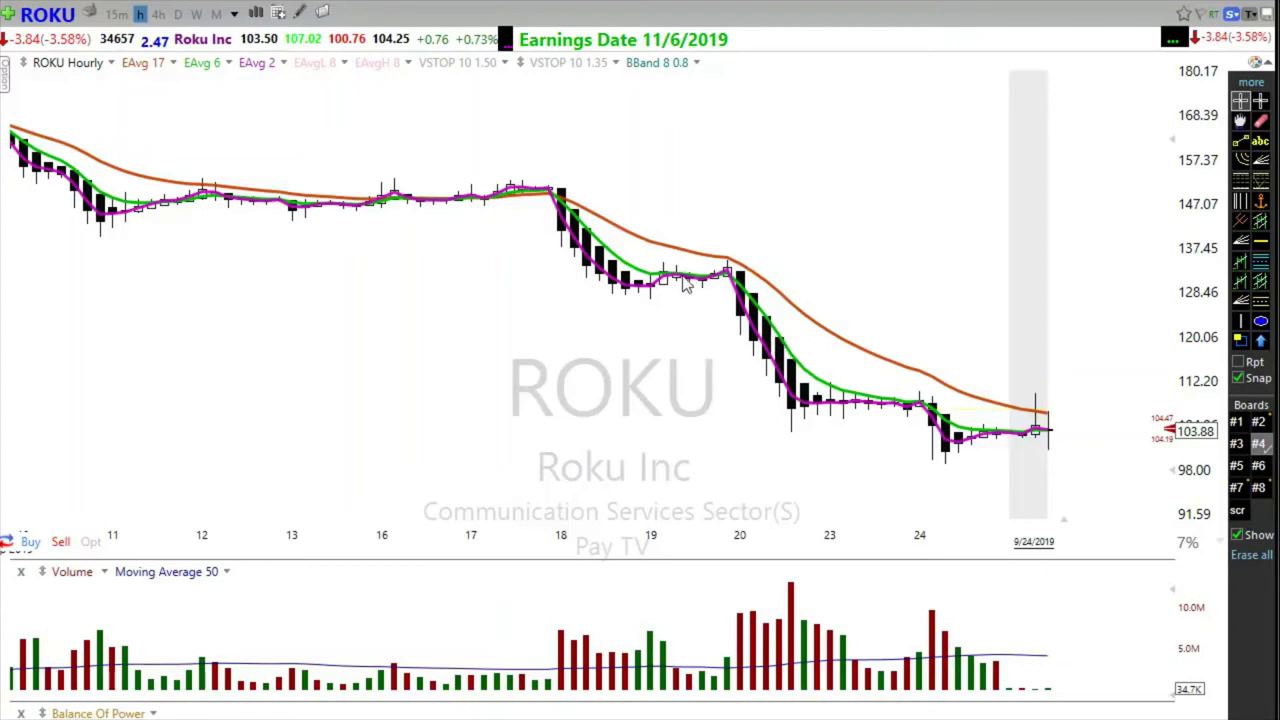
left_click(768, 249)
mouse_move(650, 285)
left_mouse_down()
mouse_move(757, 246)
mouse_move(768, 274)
left_mouse_up()
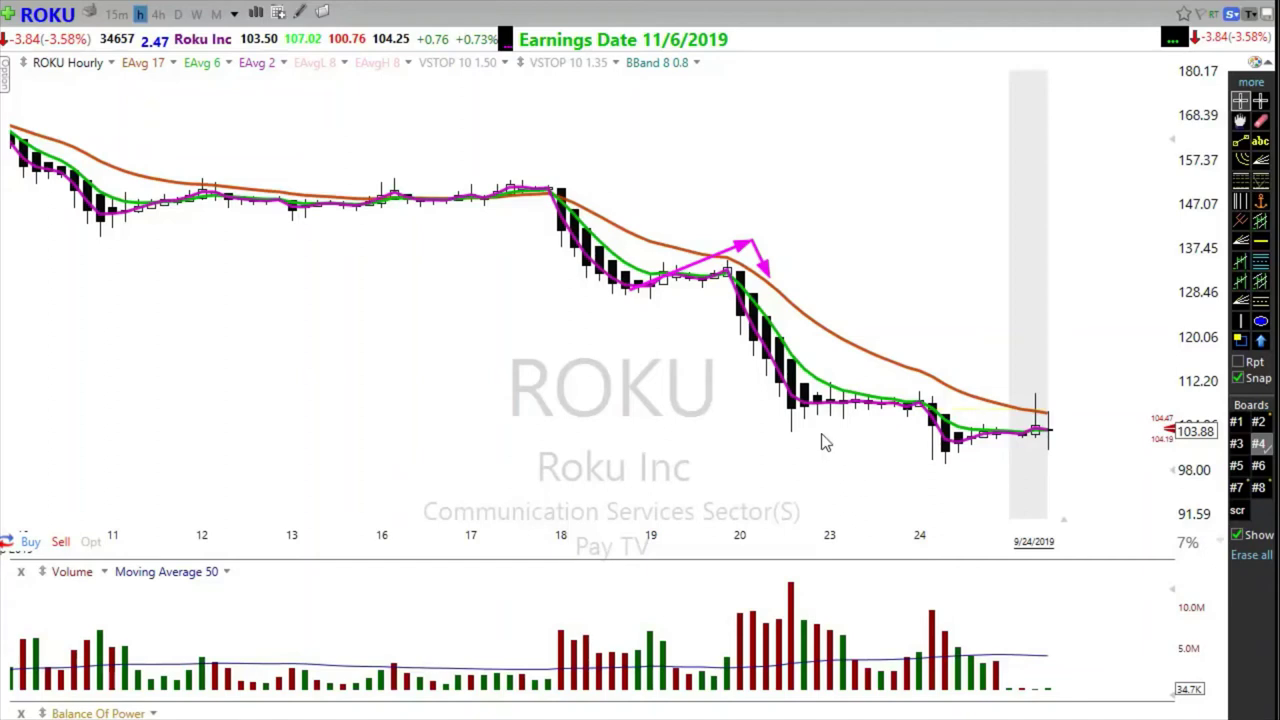
key("ctrl+z")
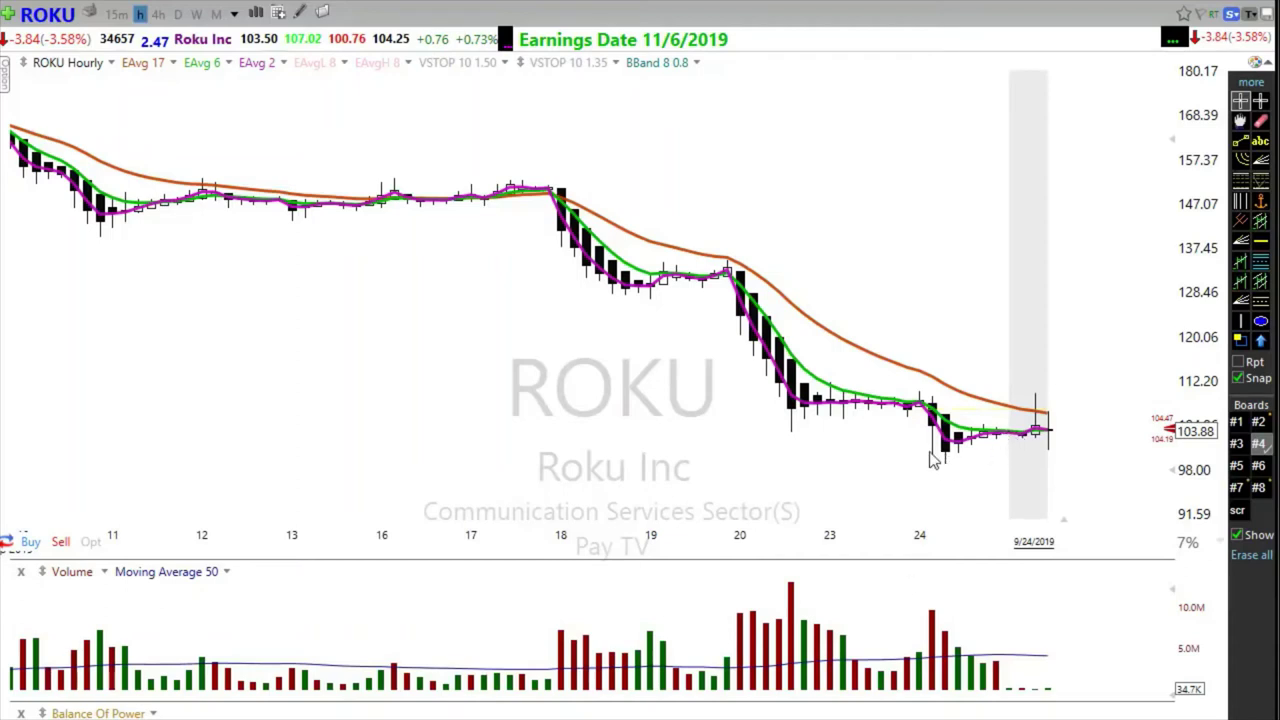
Step: Mark the September 24 low and the downtrend from September 18 with magenta arrows, clear them, and underline the low again
left_click_drag(932, 451, 1120, 457)
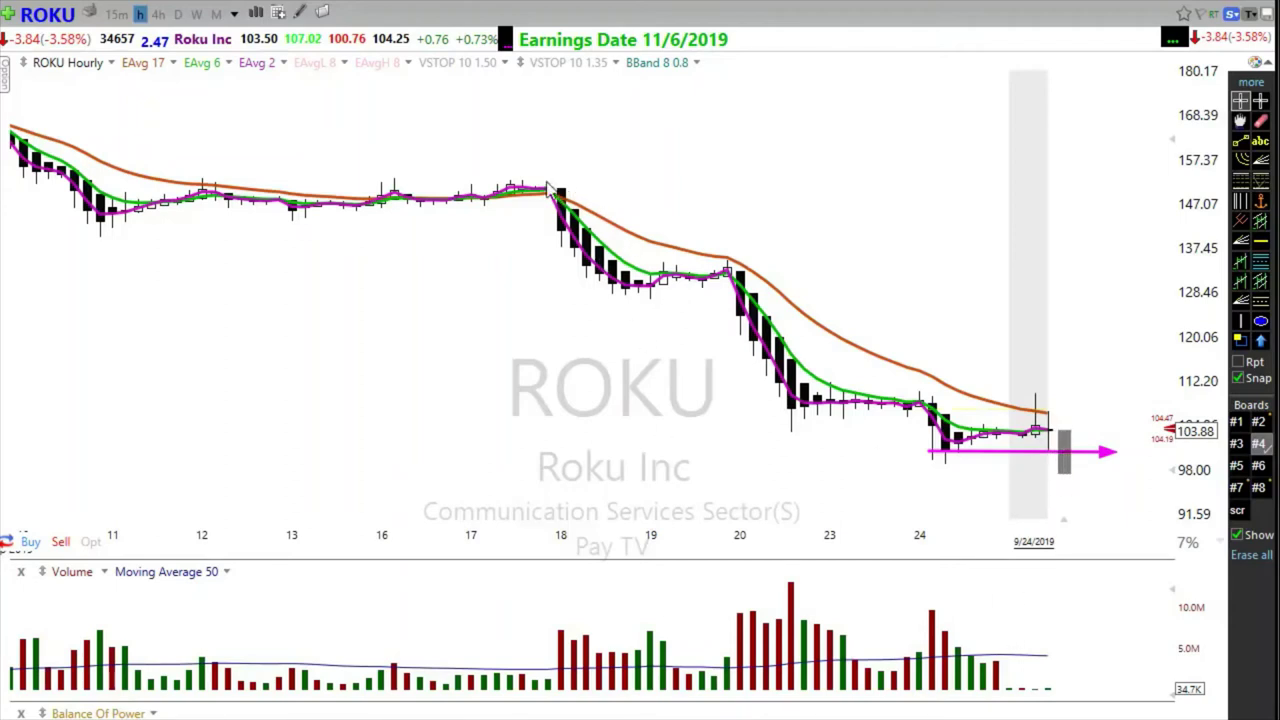
left_click_drag(535, 173, 1172, 460)
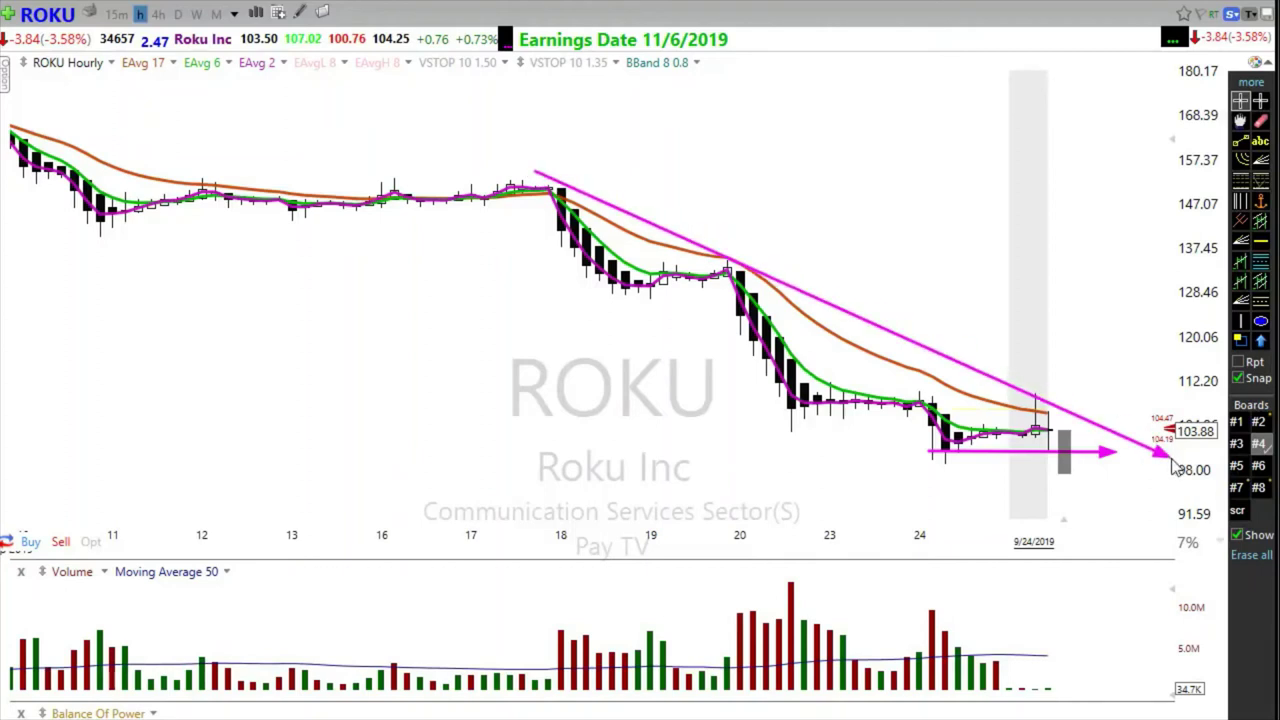
key("Delete")
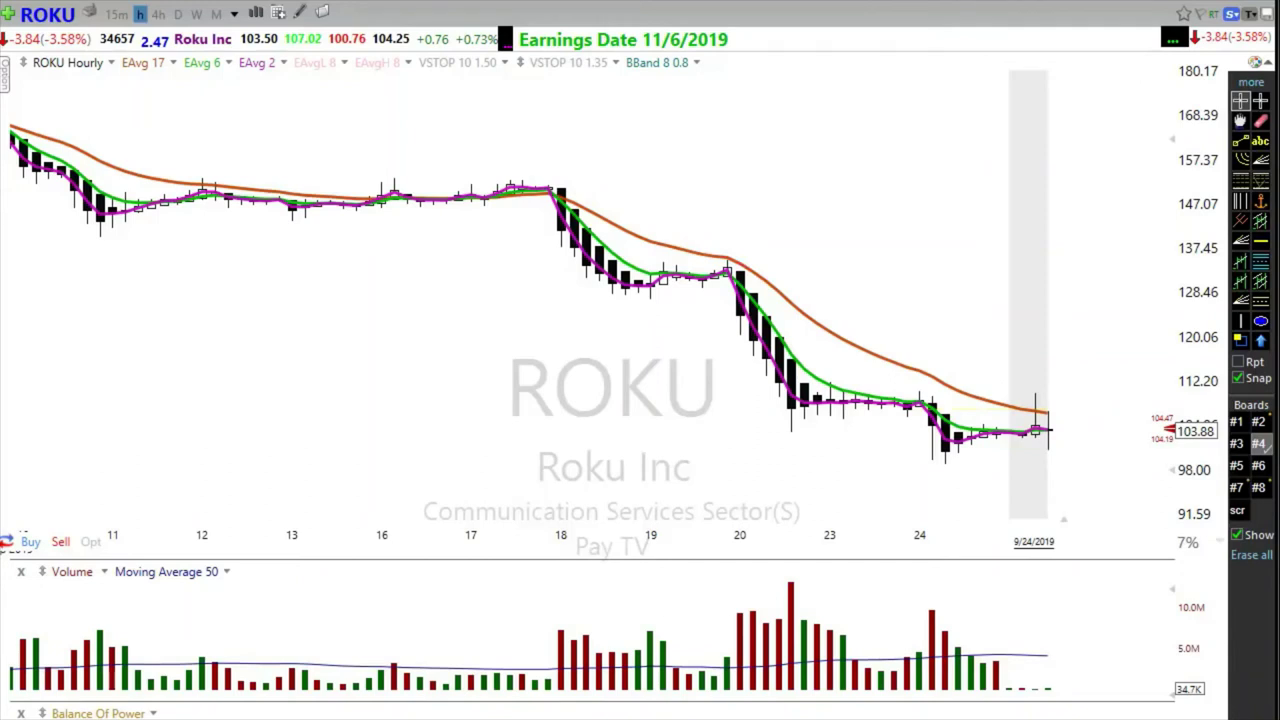
left_click_drag(936, 457, 1100, 462)
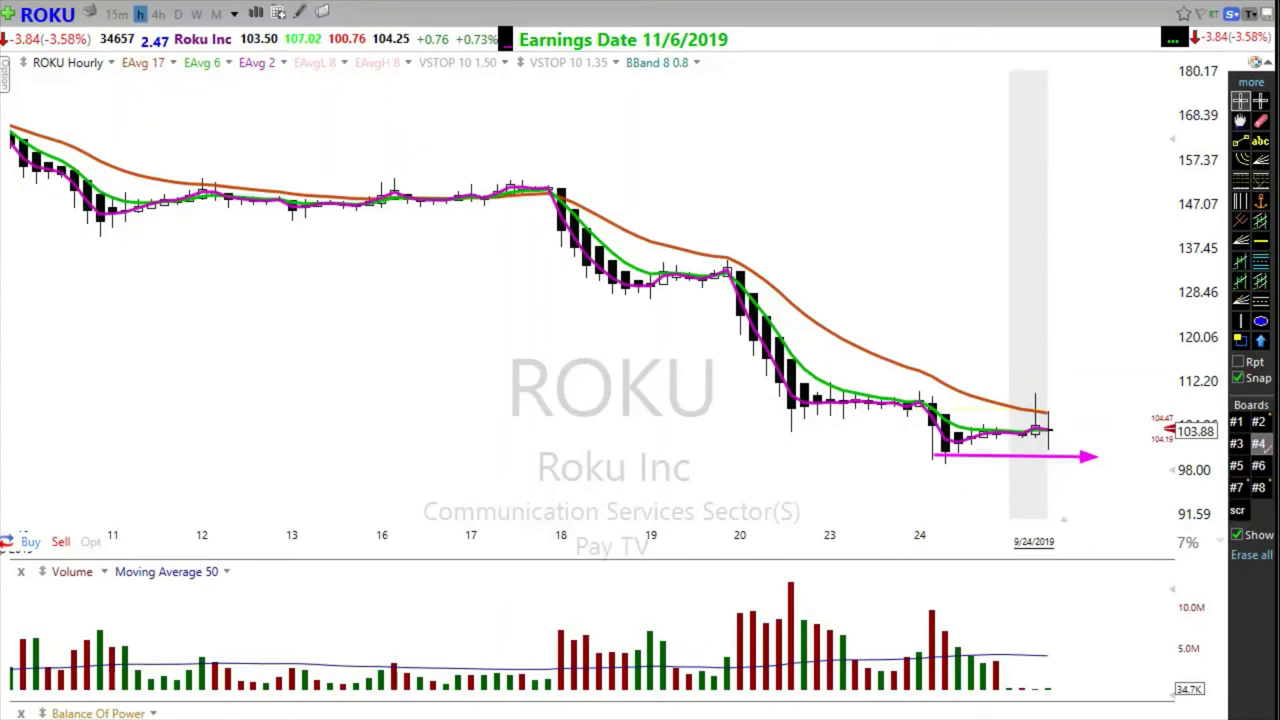
left_click_drag(1061, 400, 1072, 438)
Step: Mark ROKU's August 8 surge and the August 9 breakout with magenta arrows on the hourly chart, and clear them
scroll(160, 410, "down", 5)
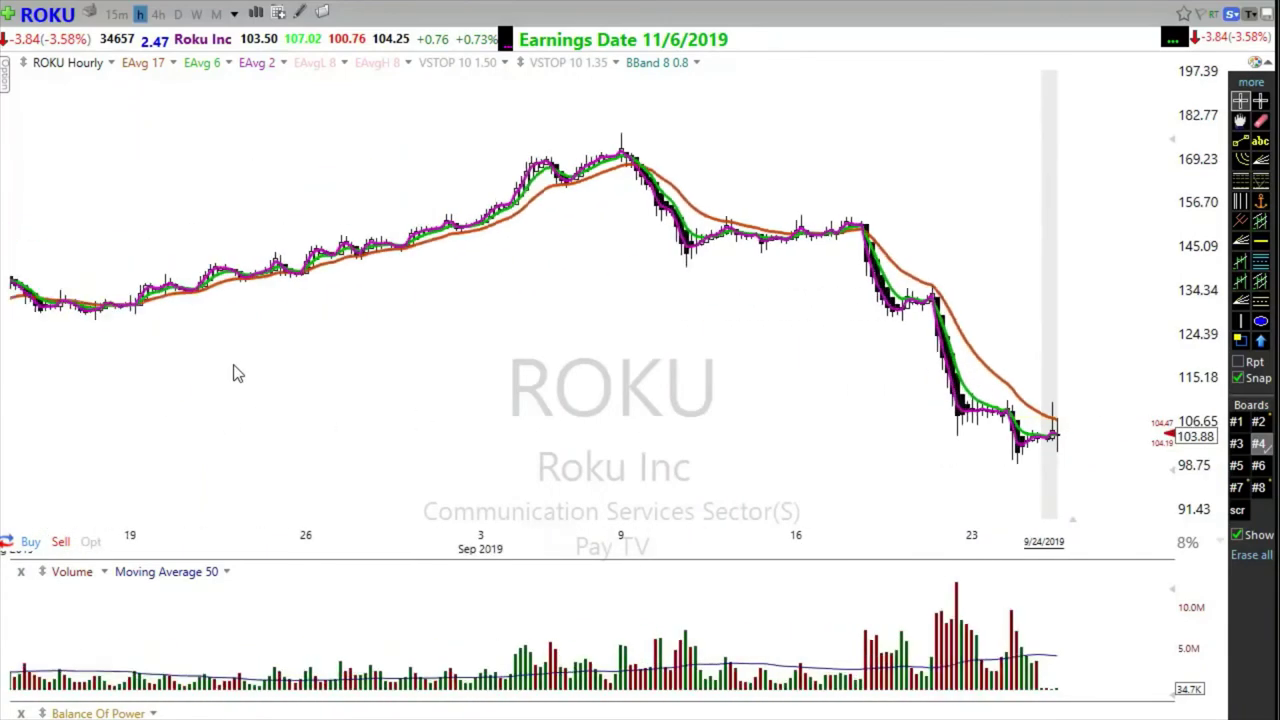
scroll(236, 373, "down", 3)
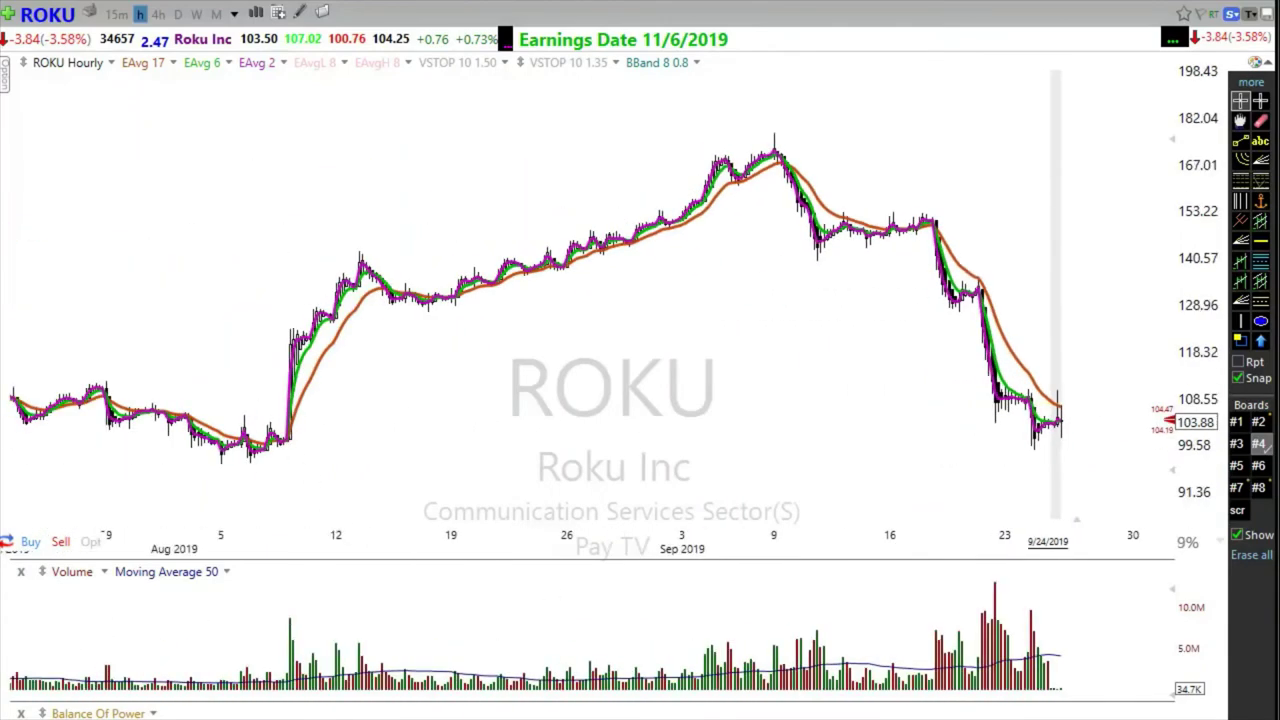
scroll(580, 300, "up", 6)
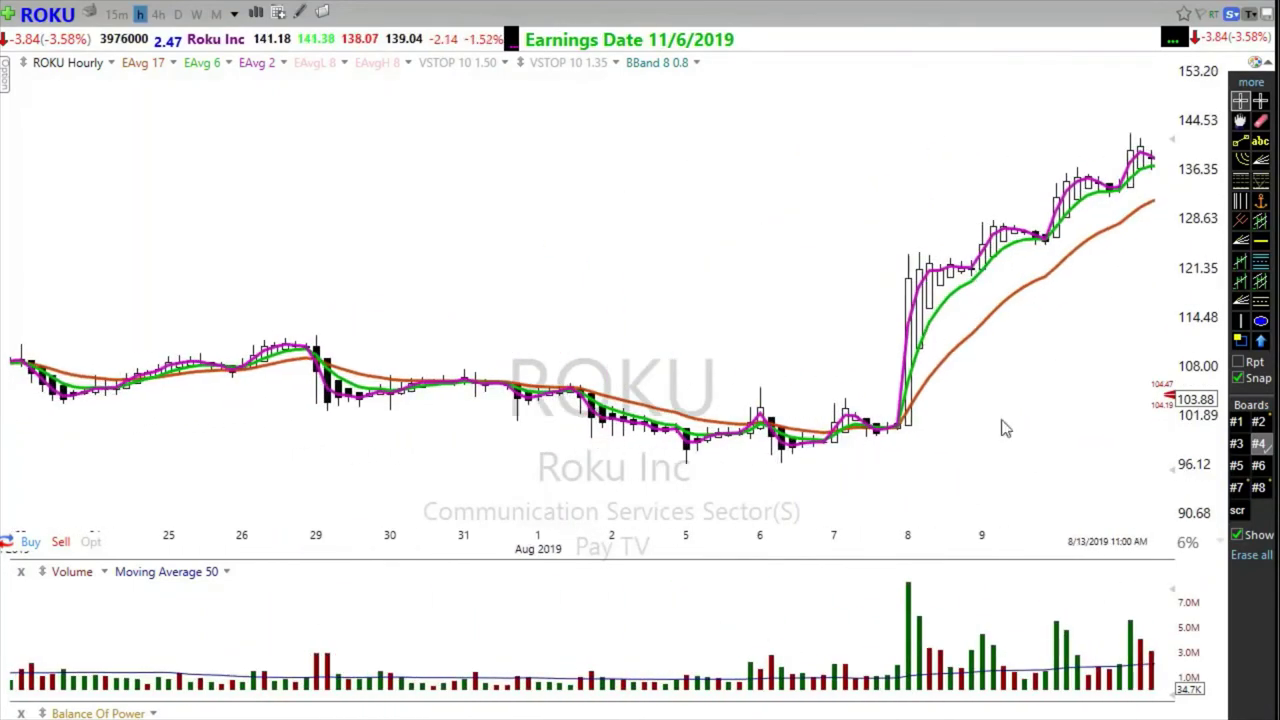
left_click_drag(897, 435, 932, 282)
left_click_drag(1067, 420, 990, 283)
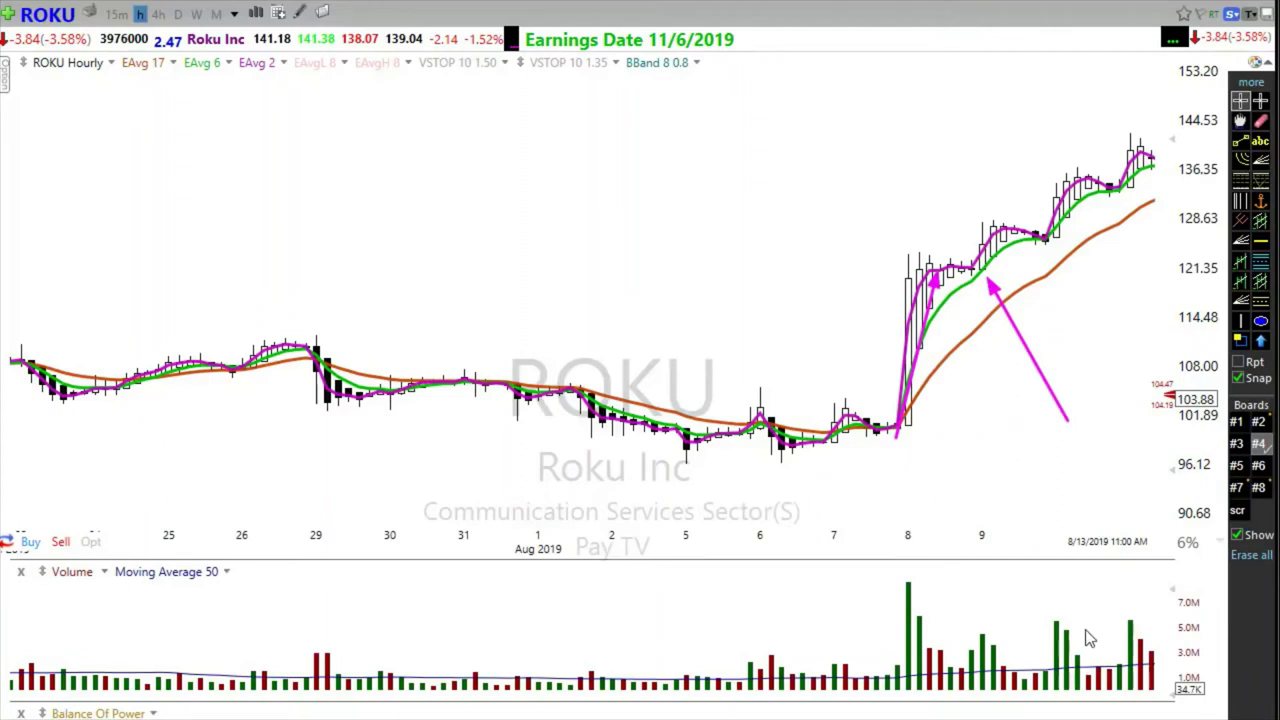
key("Delete")
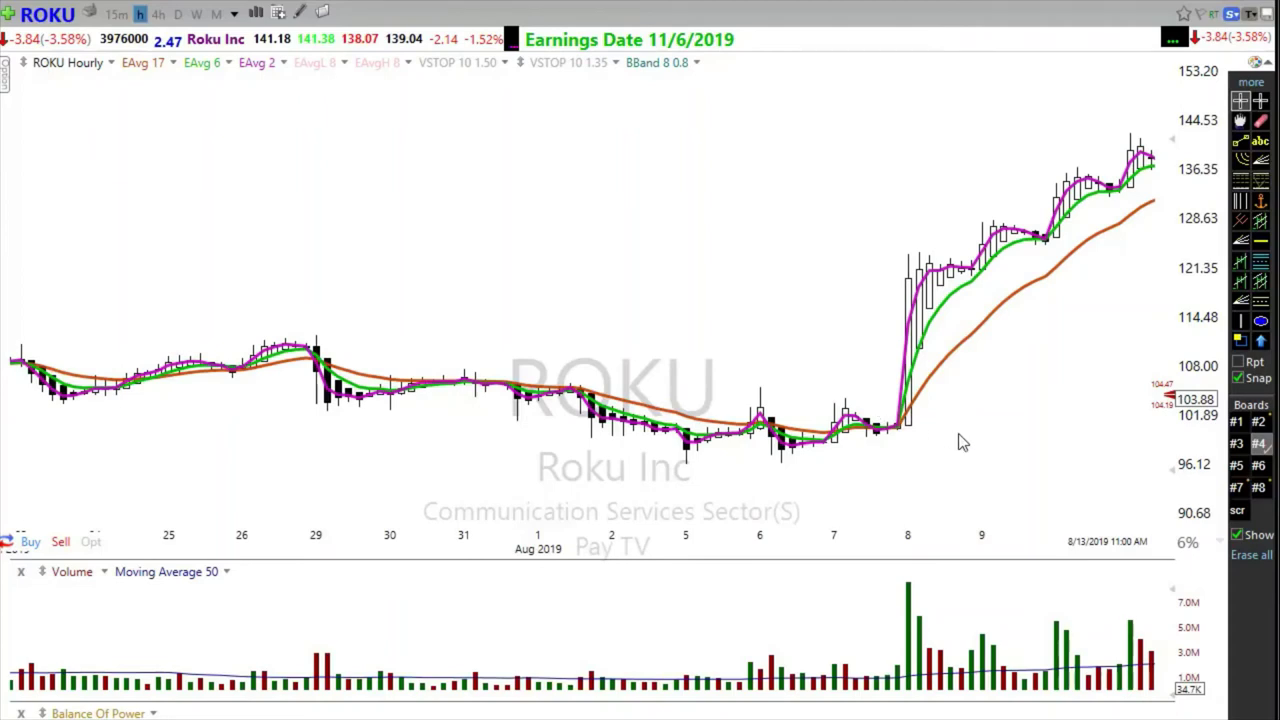
Step: Point magenta arrows at the August 9 and 12 breakouts, circle the pullbacks to the 6-period average in green, and clear the markings
left_click_drag(1102, 364, 995, 268)
left_click_drag(1085, 278, 1060, 250)
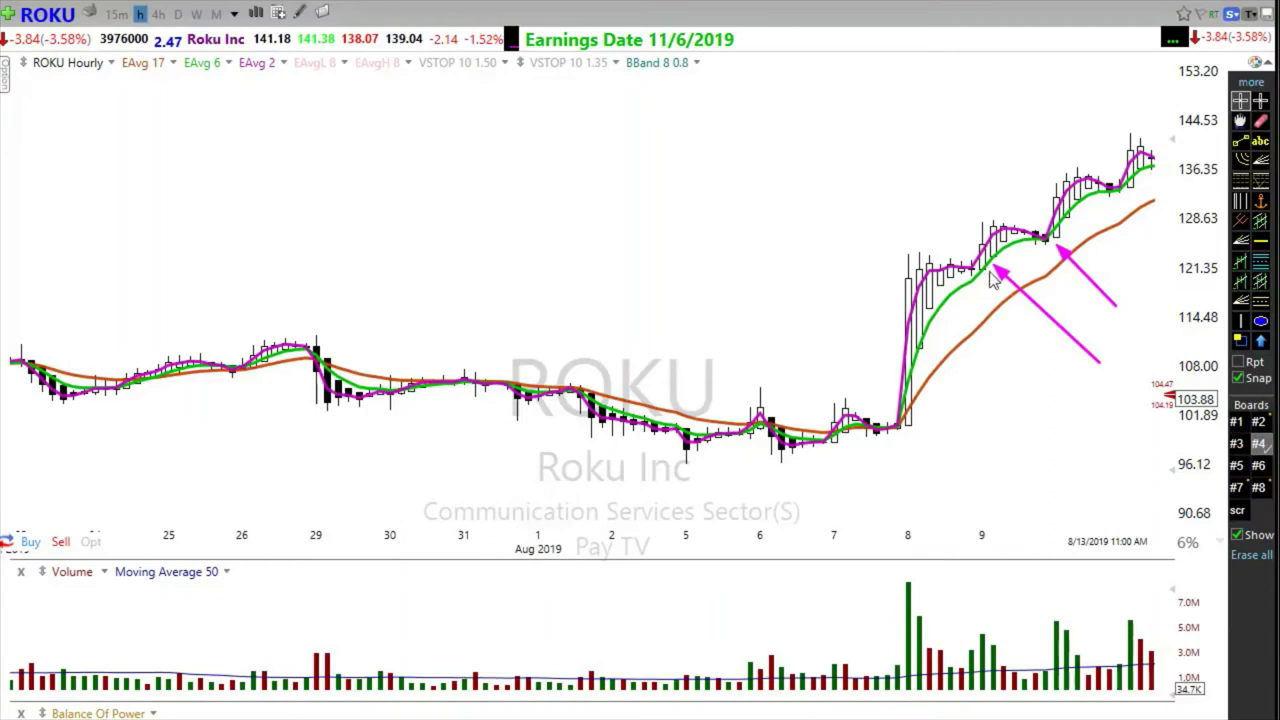
mouse_move(992, 268)
left_mouse_down()
mouse_move(966, 282)
mouse_move(1045, 250)
left_mouse_up()
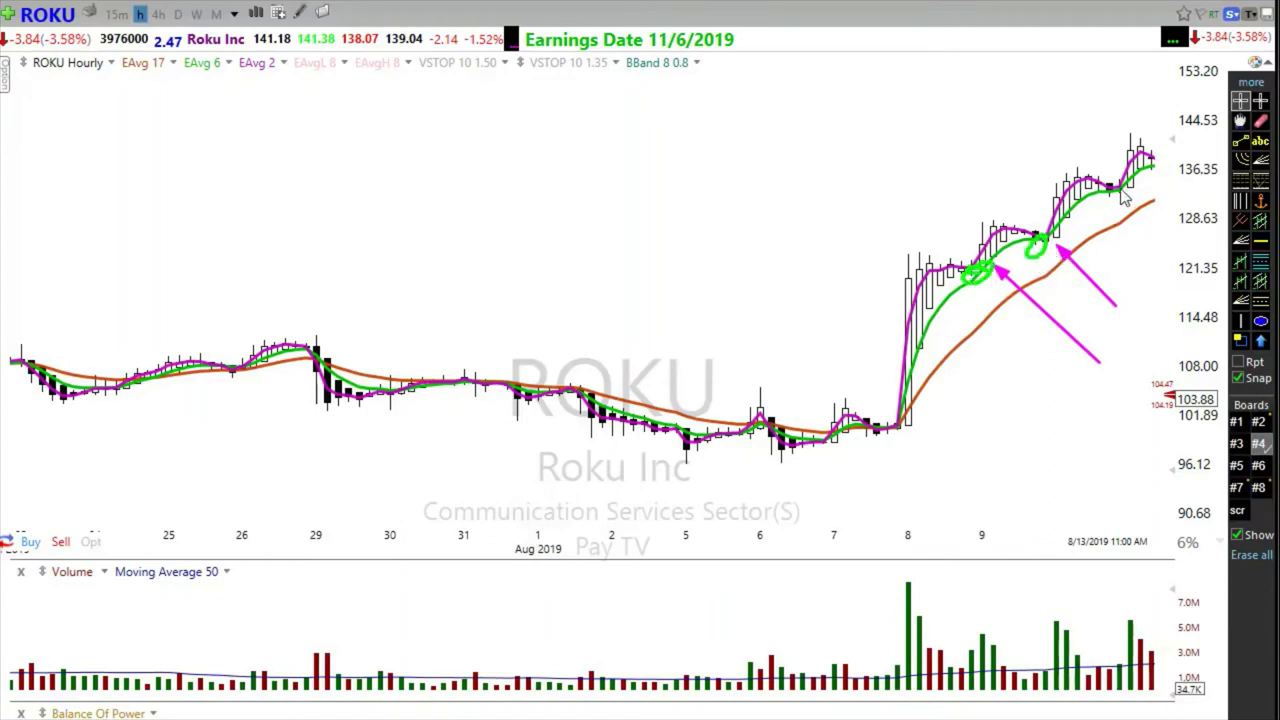
left_click_drag(1126, 198, 1104, 202)
key("e")
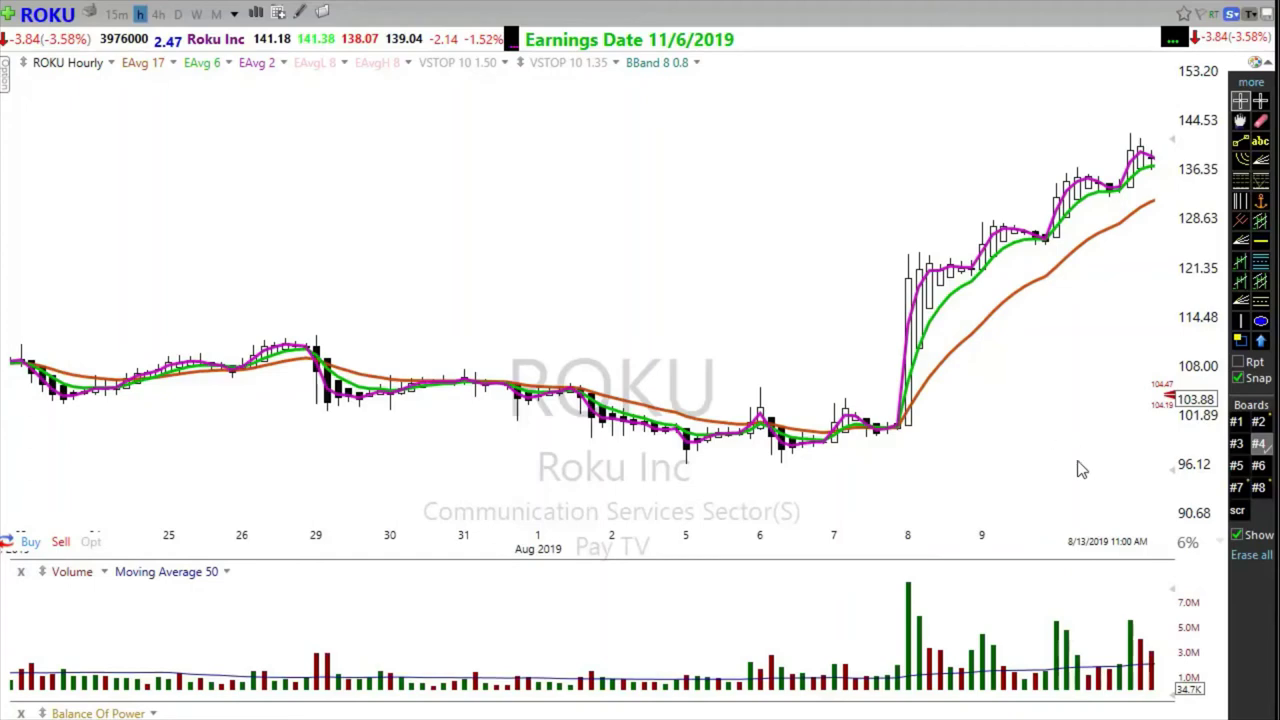
Step: Mark the successive pullback ranges in ROKU's August 8–13 advance with magenta arrows, and clear them
scroll(551, 494, "down", 10)
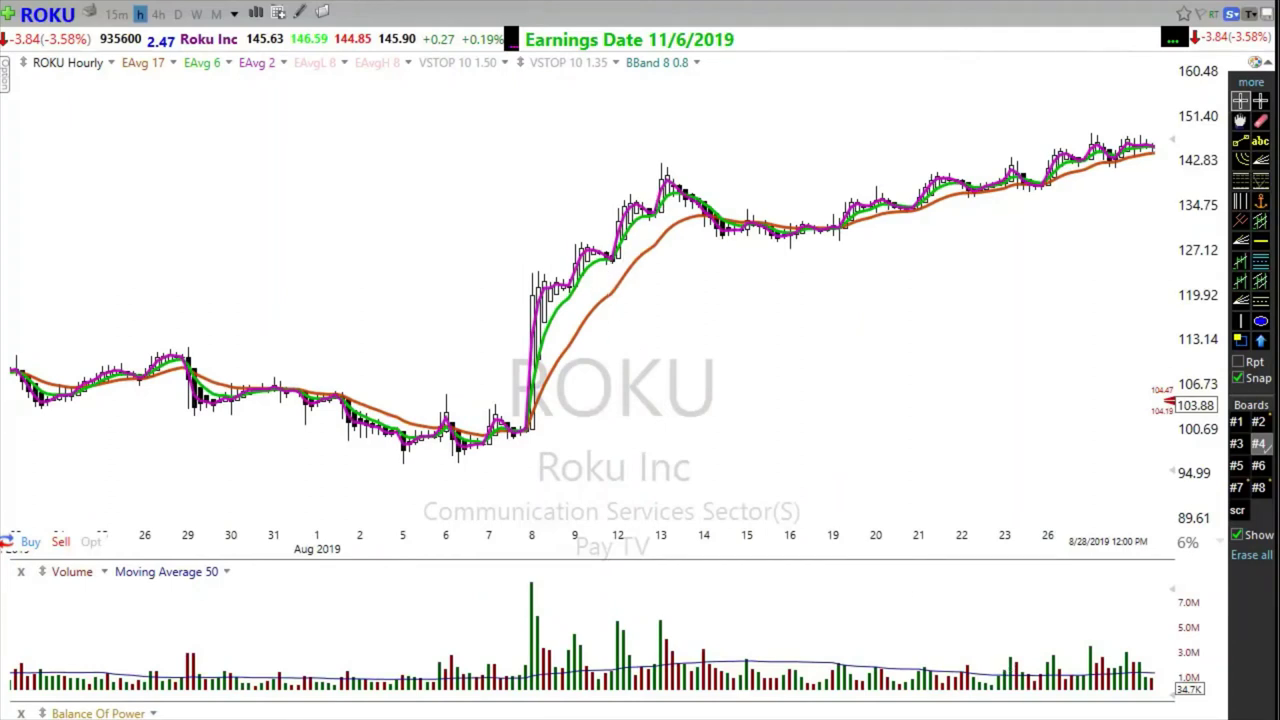
scroll(582, 300, "left", 8)
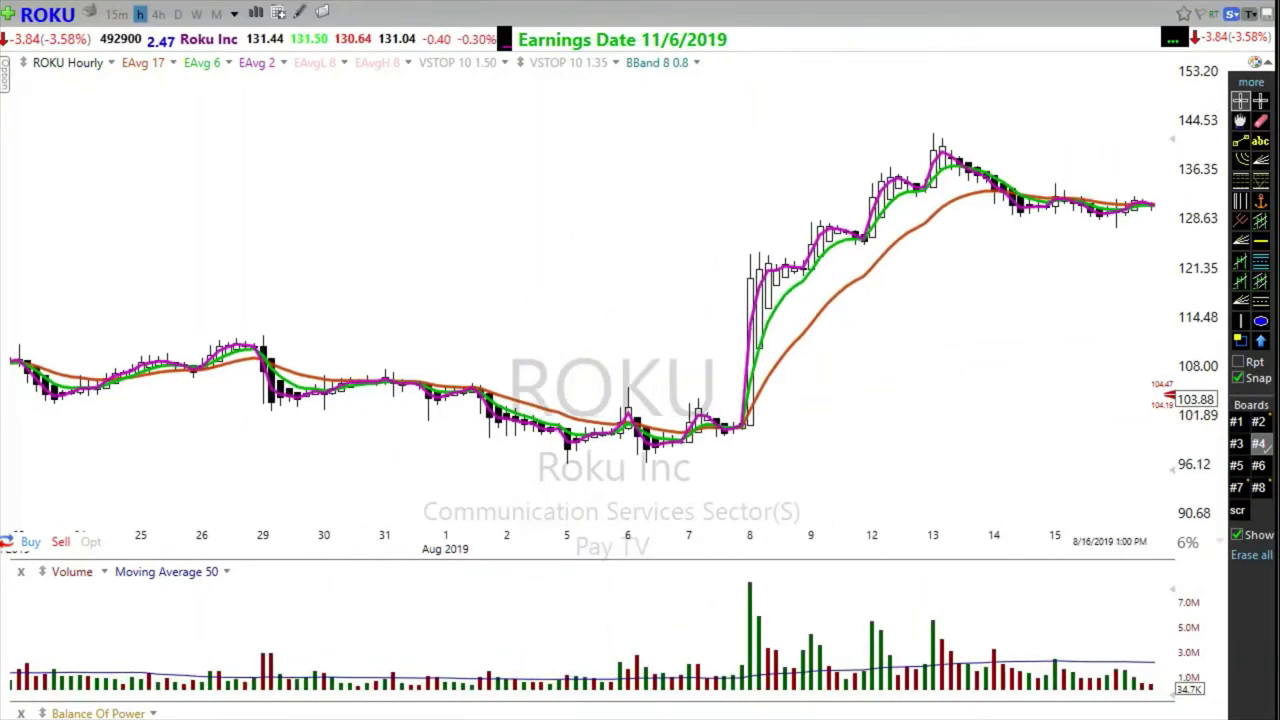
left_click_drag(746, 257, 852, 261)
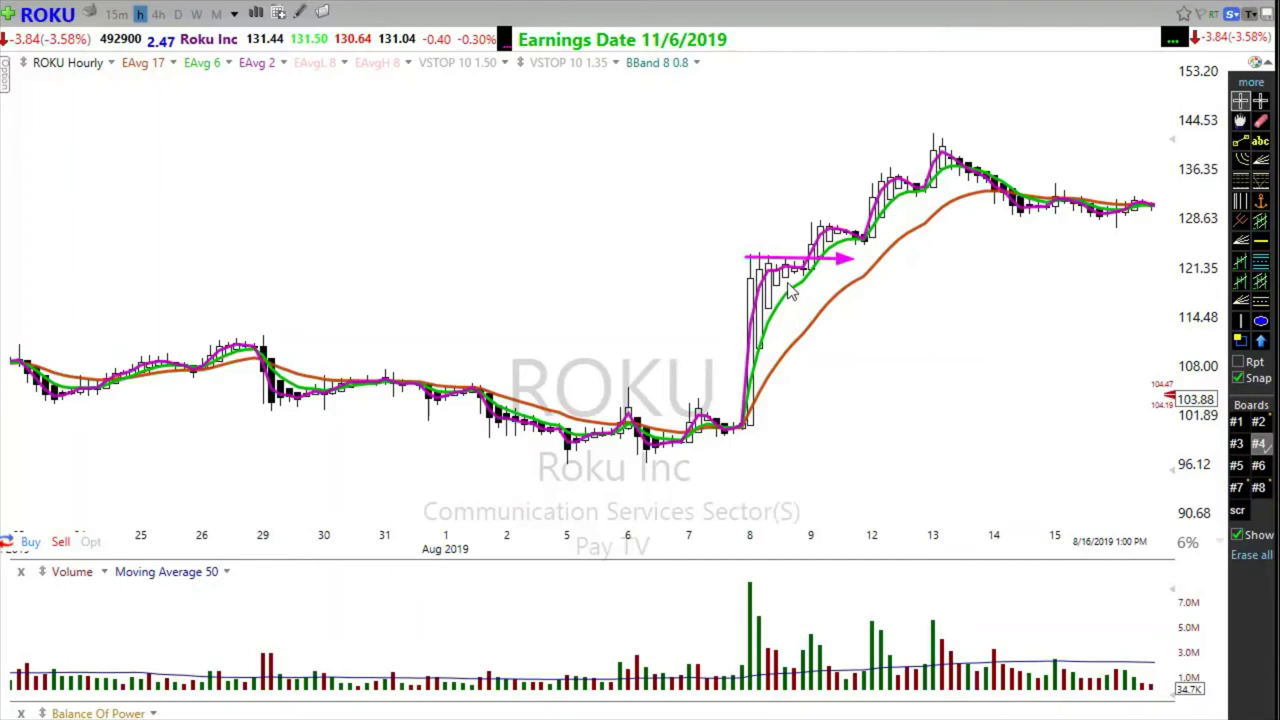
left_click_drag(788, 284, 892, 286)
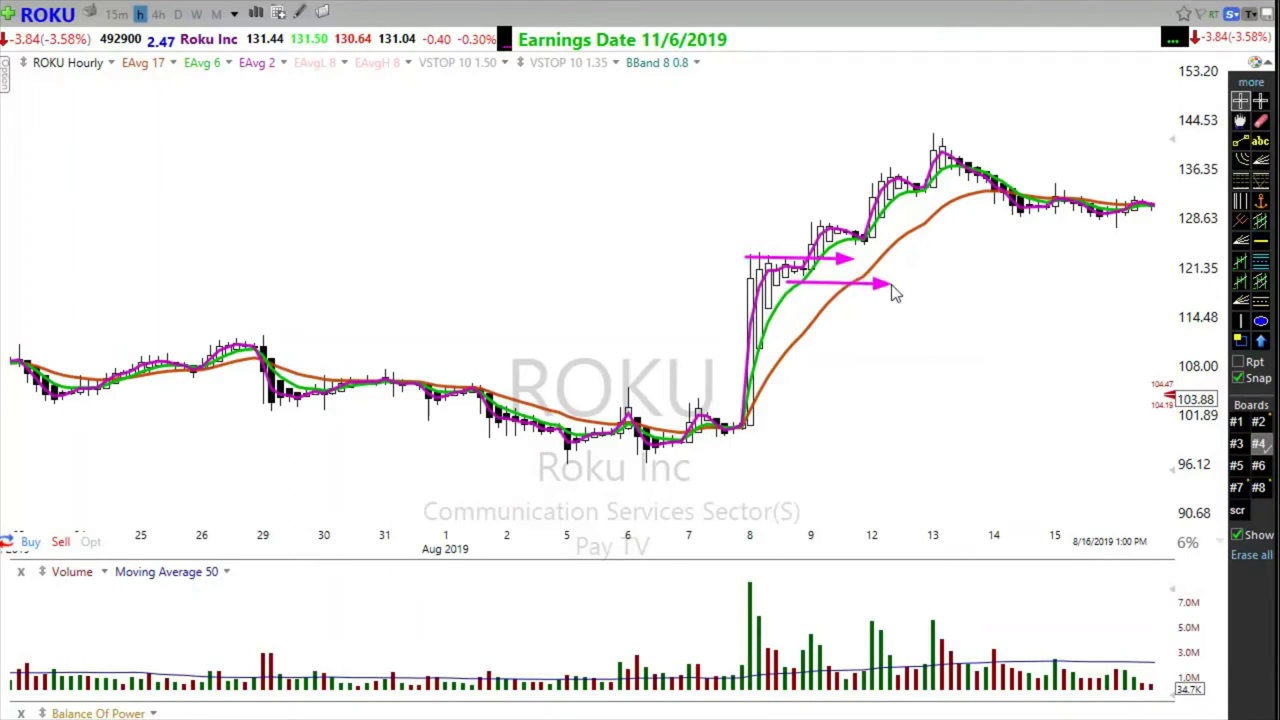
left_click_drag(816, 218, 912, 235)
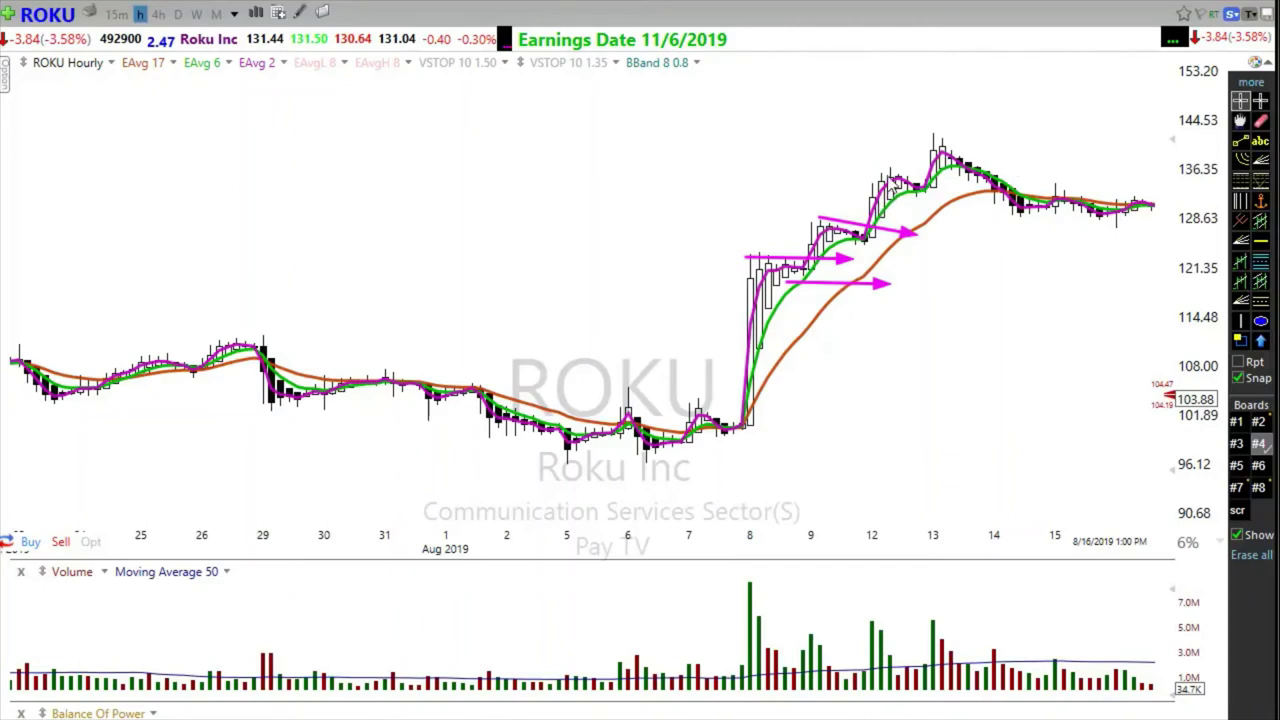
left_click_drag(885, 172, 964, 182)
key("Delete")
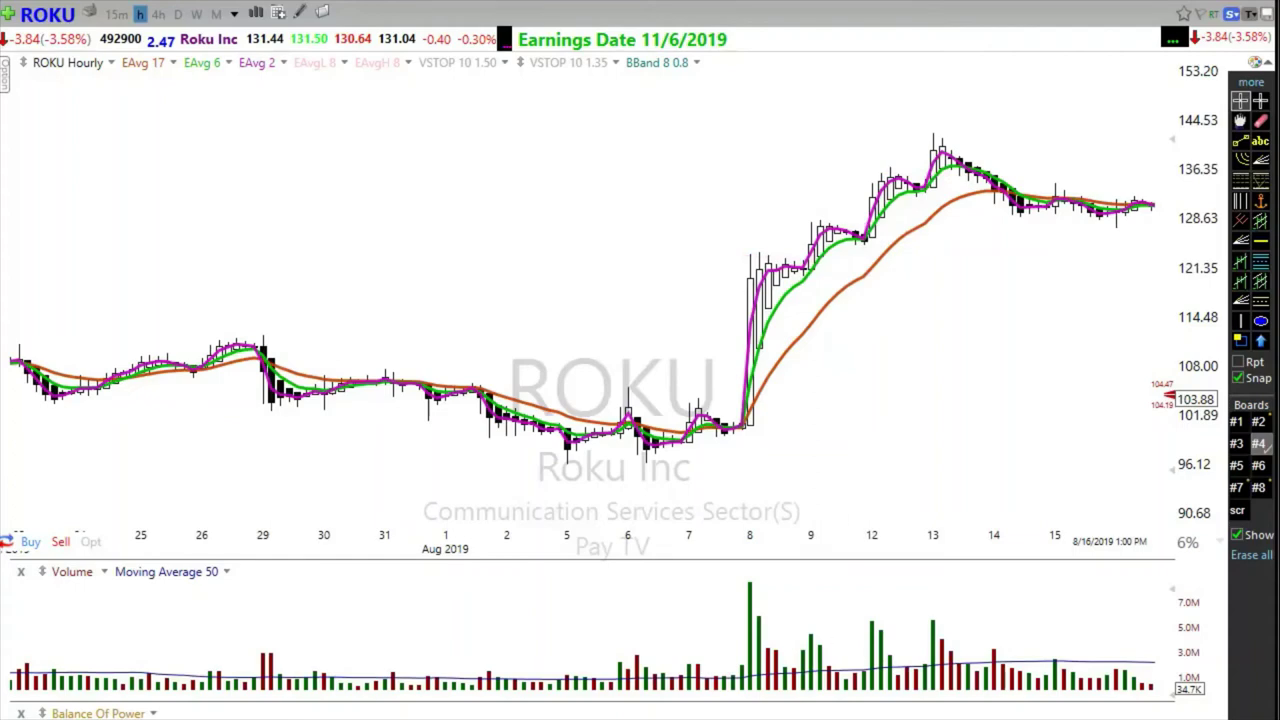
Step: Bring ROKU's advance from late August to September 9 into view and switch the chart to the 5-minute timeframe
scroll(600, 300, "down", 10)
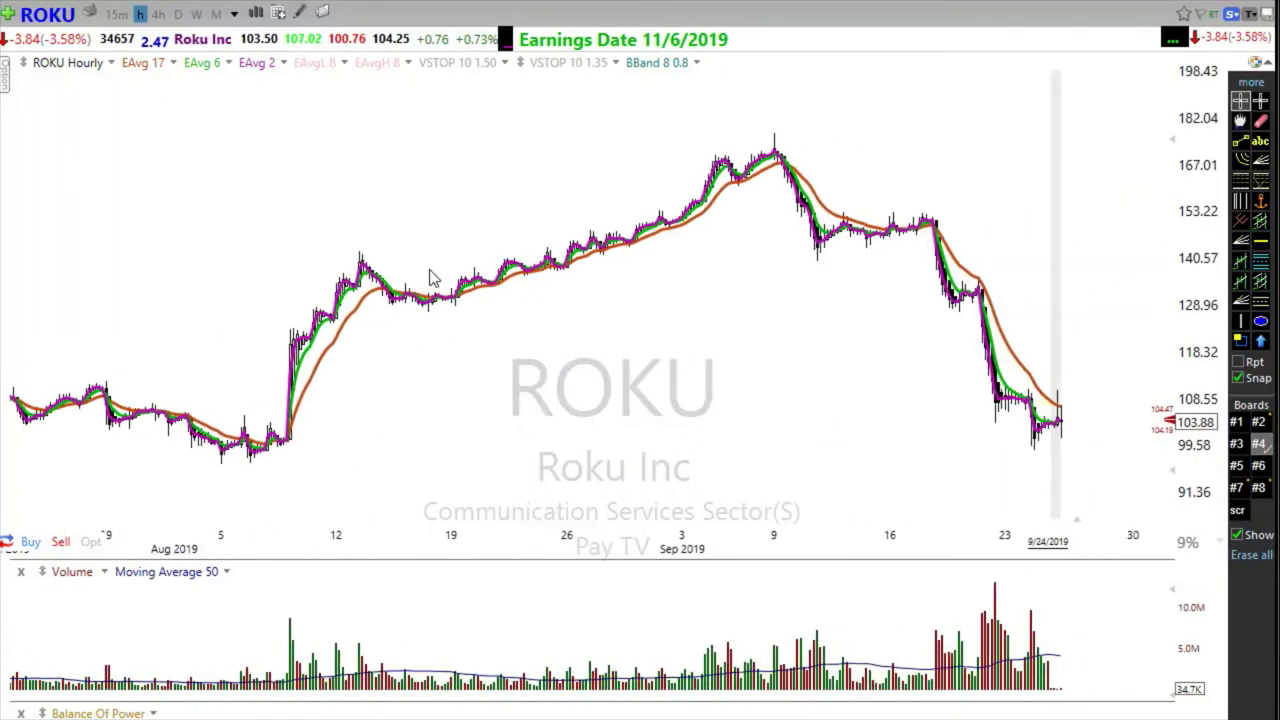
scroll(427, 290, "down", 3)
scroll(440, 330, "up", 3)
scroll(465, 376, "down", 2)
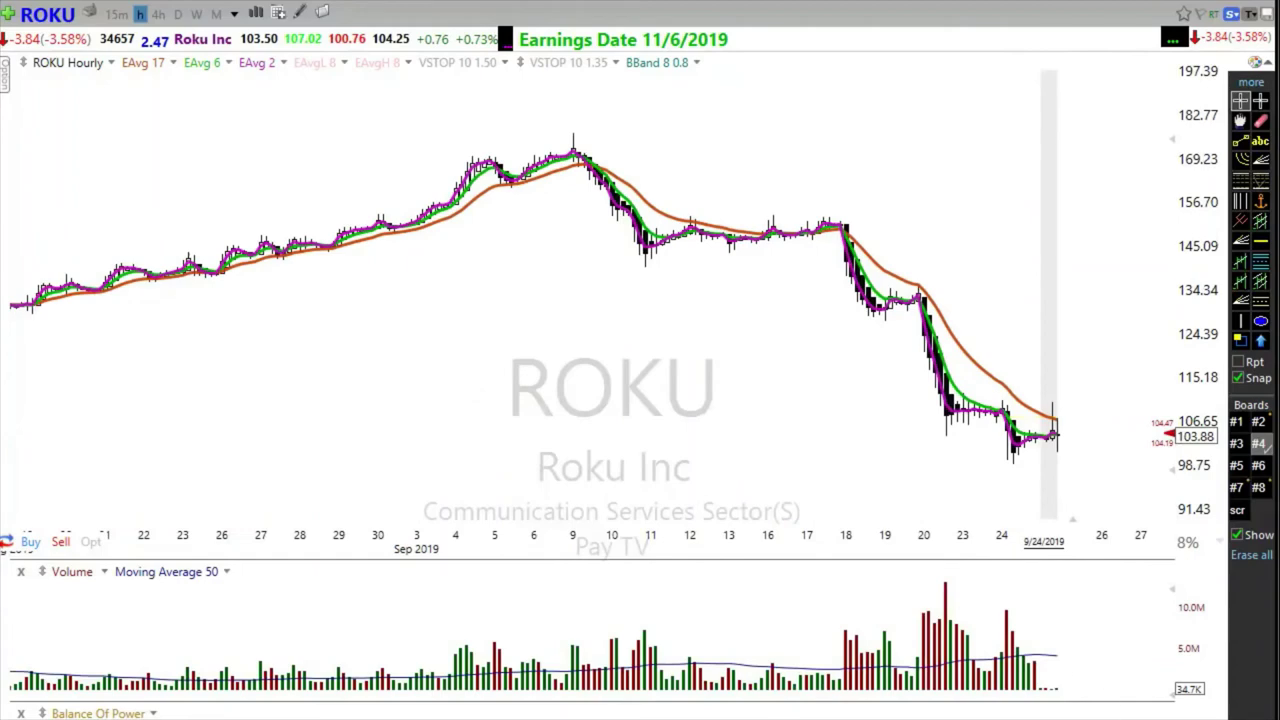
scroll(582, 295, "up", 8)
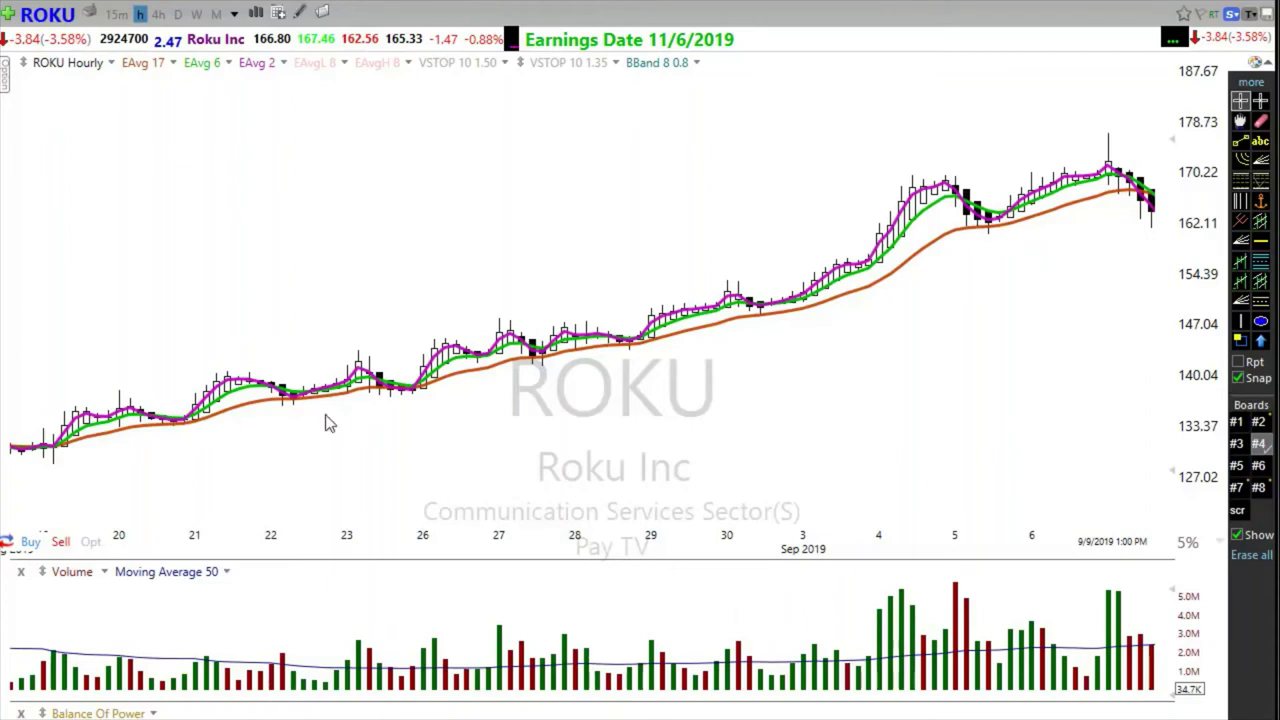
left_click(234, 13)
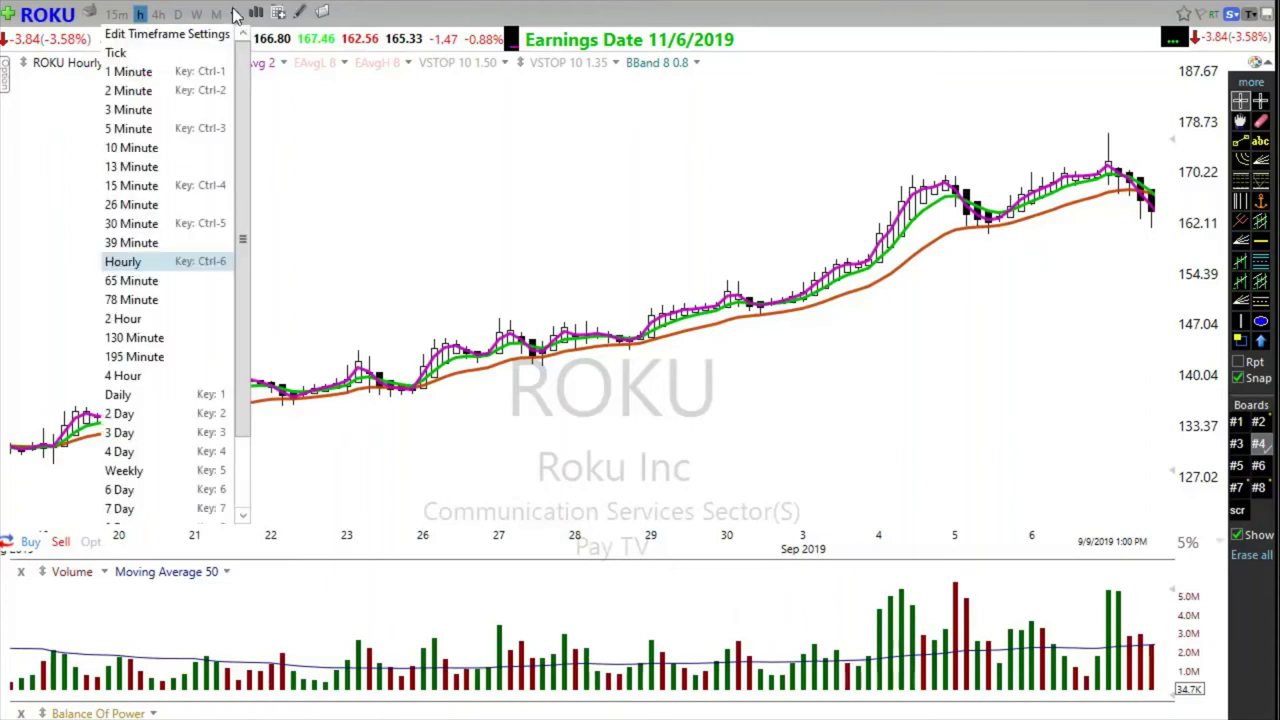
left_click(130, 128)
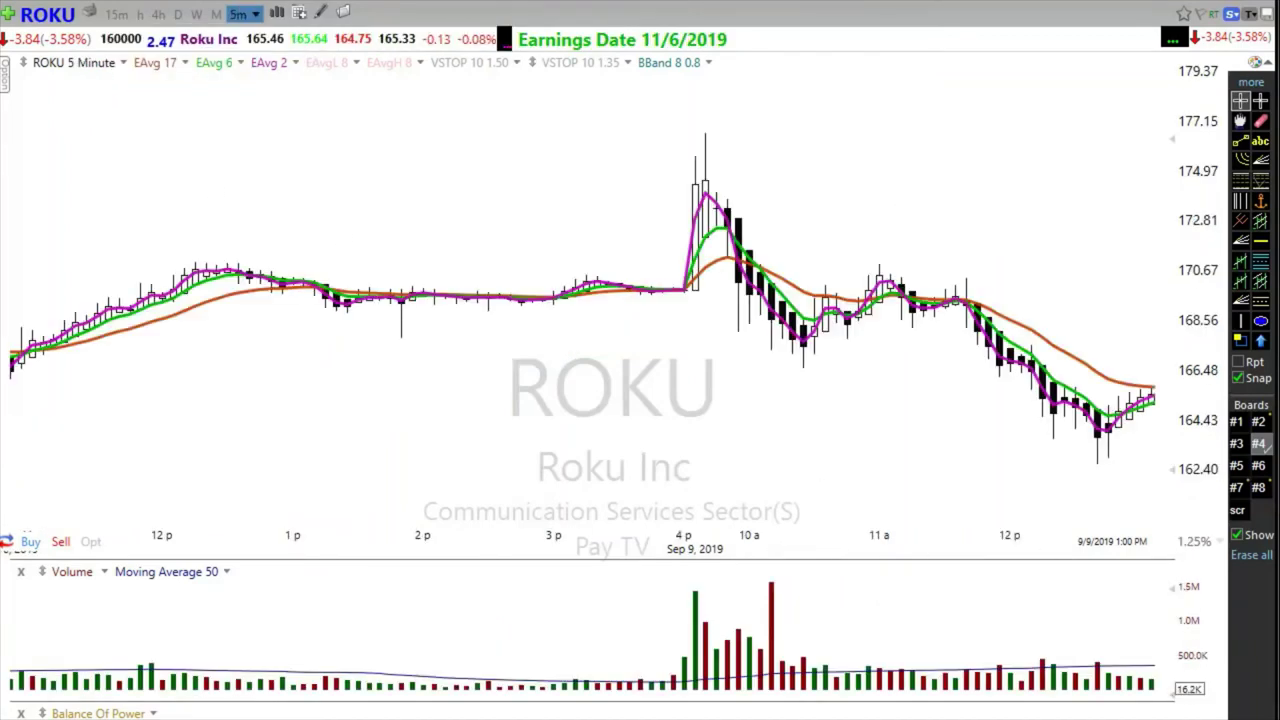
Step: Mark the September 5 afternoon rise, its sideways pause, the breakout near 2 p.m. and the following advance with magenta arrows, and erase them
scroll(254, 491, "down", 5)
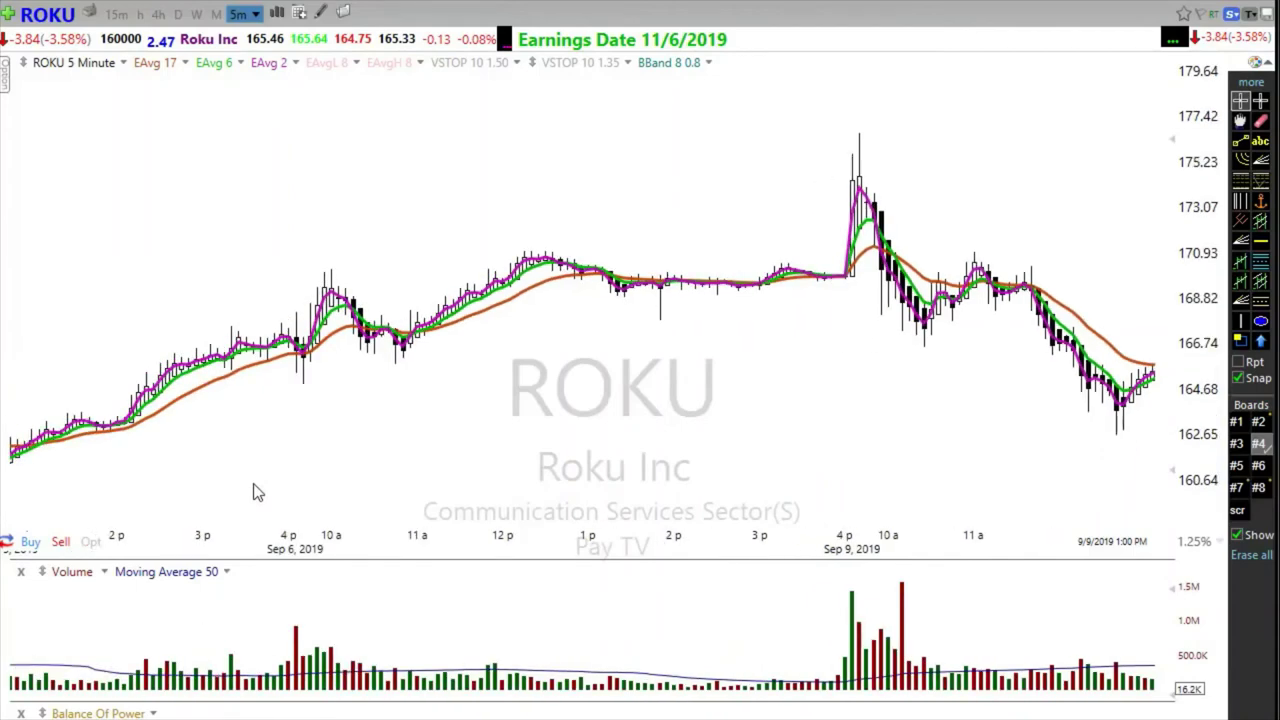
scroll(254, 491, "down", 1)
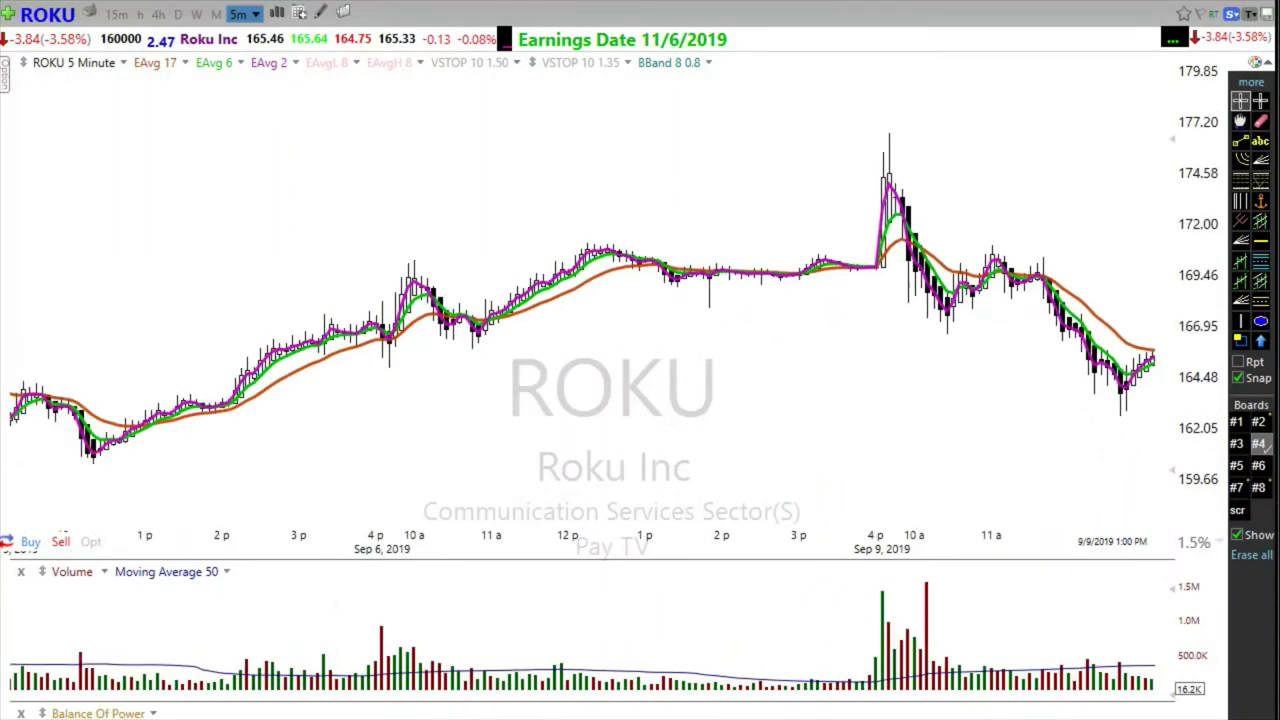
key("Left")
key("Left")
key("Left")
scroll(582, 298, "up", 3)
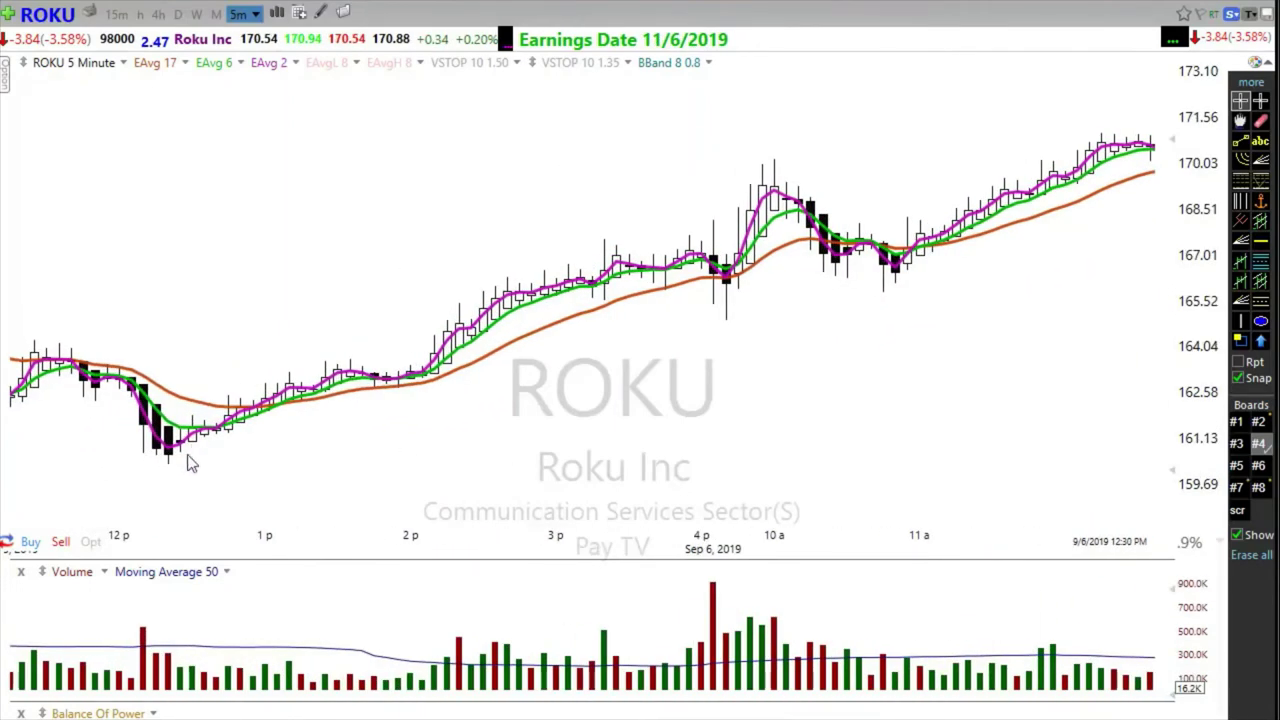
mouse_move(183, 450)
left_mouse_down()
mouse_move(330, 382)
mouse_move(432, 386)
left_mouse_up()
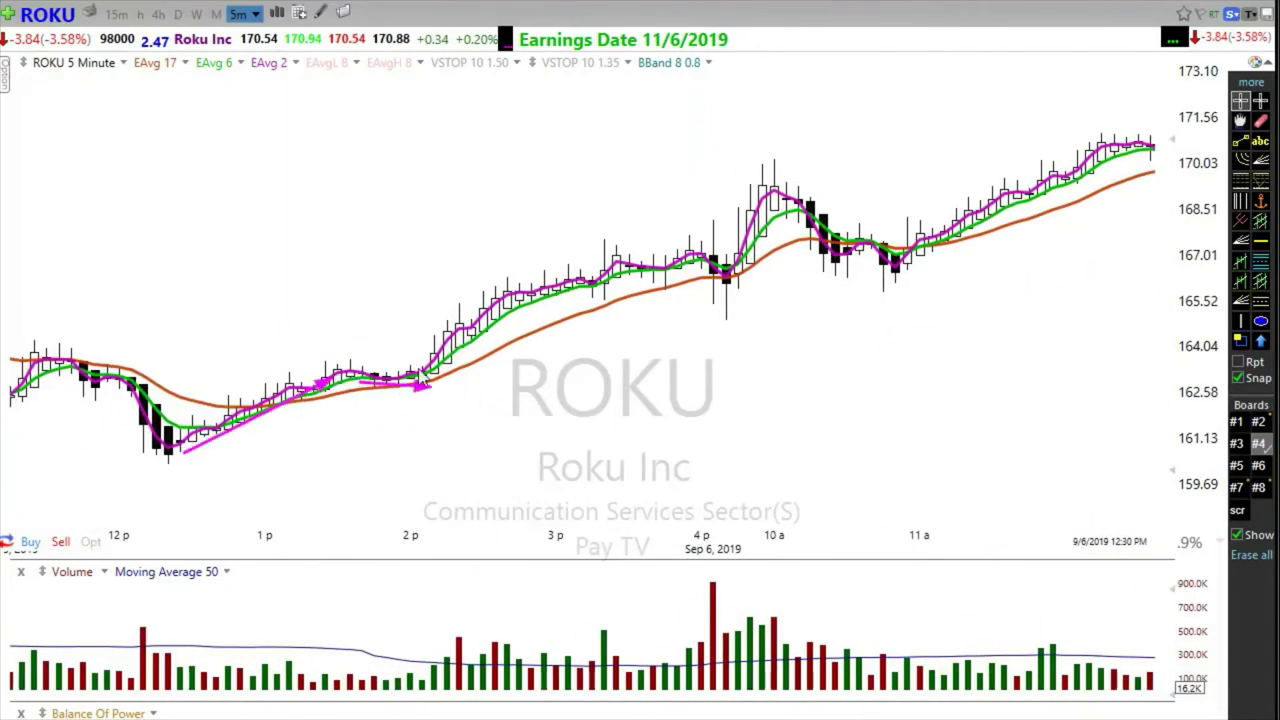
mouse_move(522, 452)
left_mouse_down()
mouse_move(442, 383)
mouse_move(615, 284)
left_mouse_up()
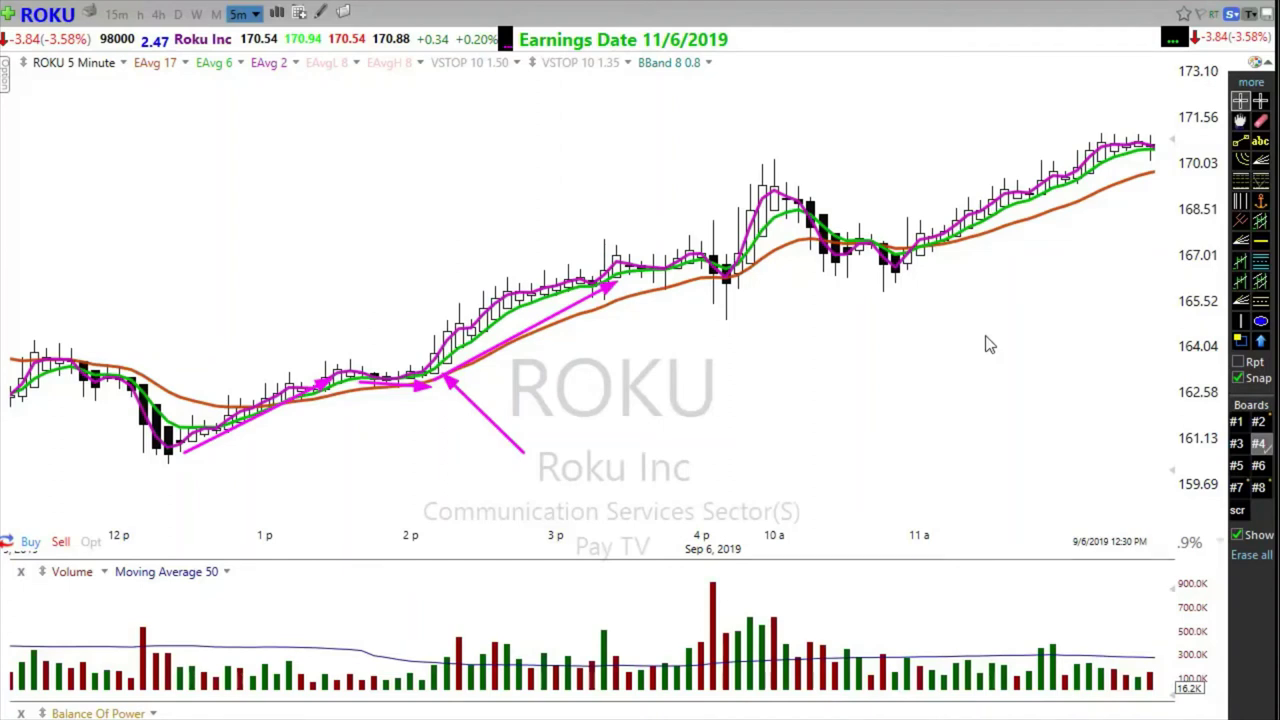
left_click(1251, 555)
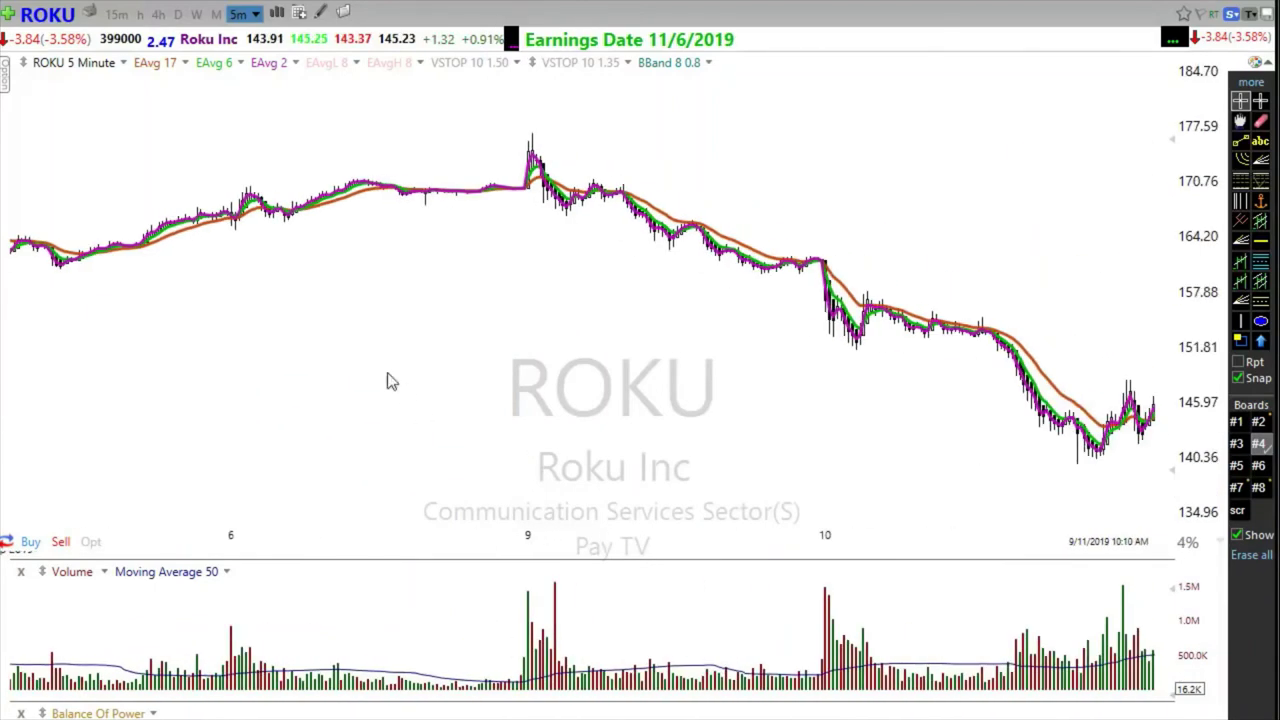
Step: Underline the midday range lows of September 10 on ROKU's 5-minute chart with a horizontal magenta arrow
scroll(651, 486, "up", 6)
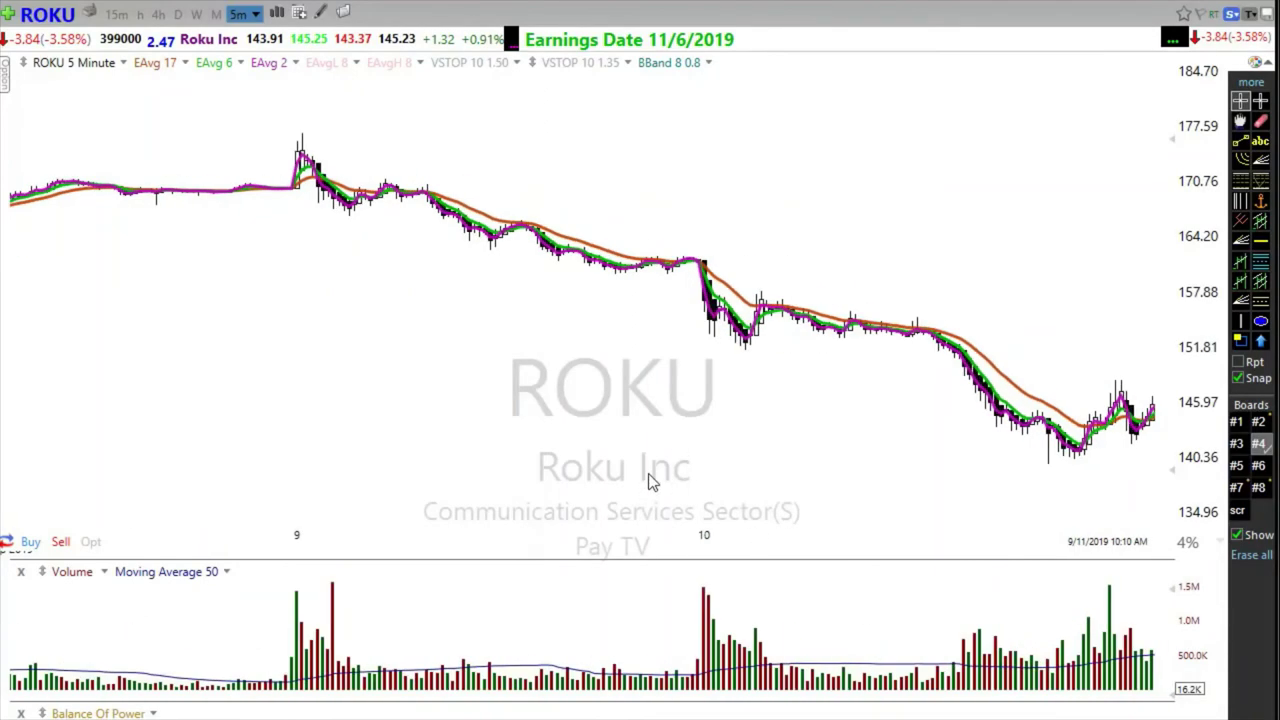
scroll(651, 467, "up", 2)
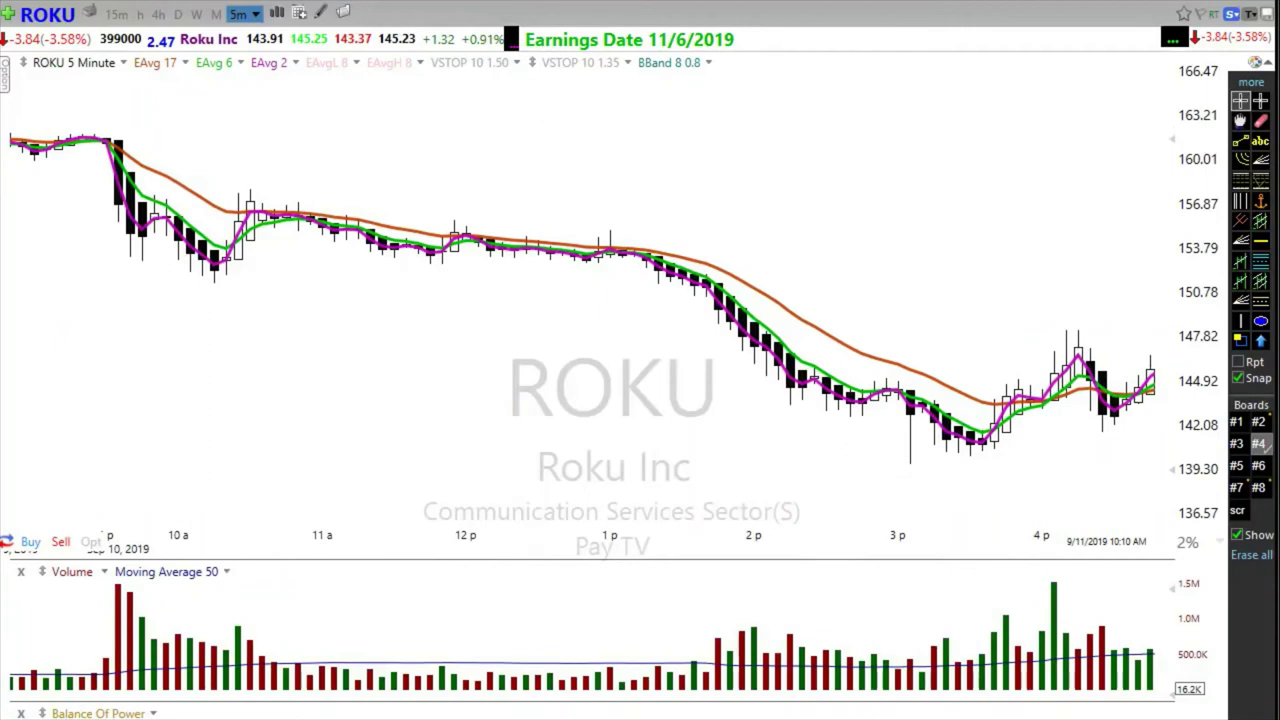
mouse_move(406, 259)
left_mouse_down()
mouse_move(536, 279)
mouse_move(718, 268)
left_mouse_up()
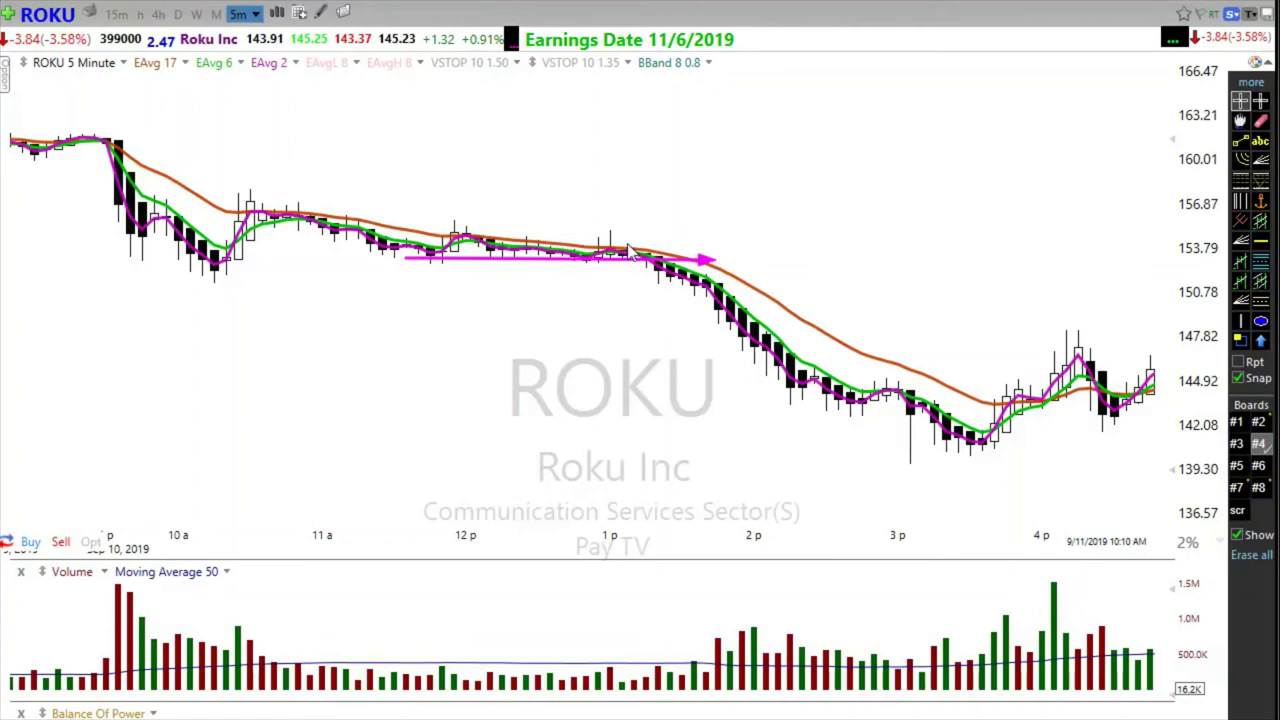
Step: Mark ROKU's September 10 range near 1 p.m. and the following decline with magenta arrows, and erase all arrows
mouse_move(626, 243)
left_mouse_down()
mouse_move(718, 246)
mouse_move(858, 405)
left_mouse_up()
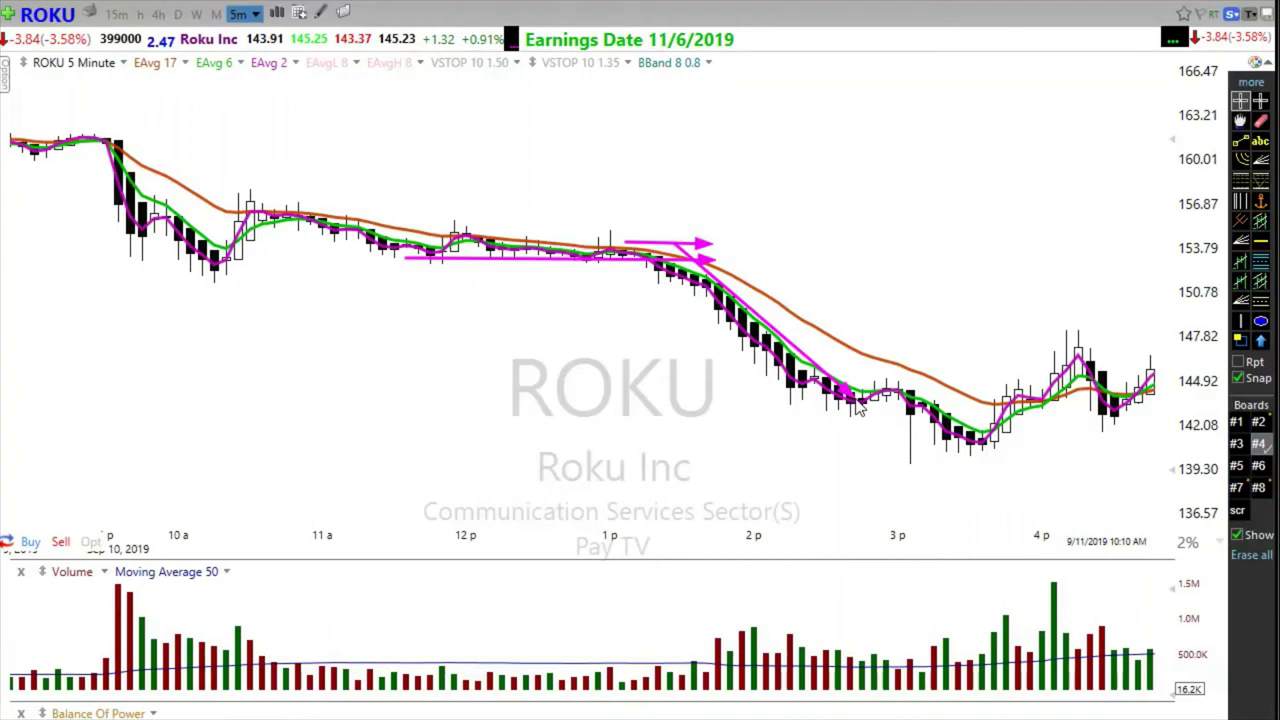
key("Escape")
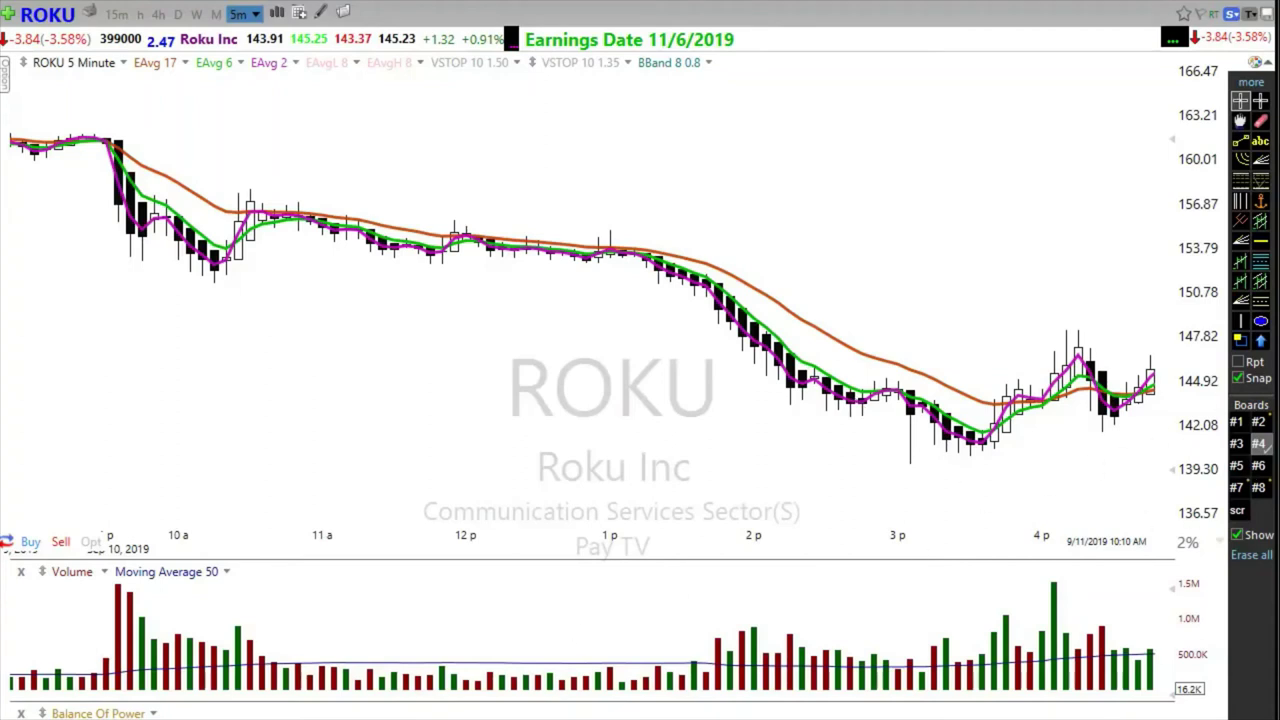
Step: Bring ROKU's September 24 session into view on the 5-minute chart, and switch the chart to the hourly timeframe
key("Down")
key("Down")
key("Down")
key("Down")
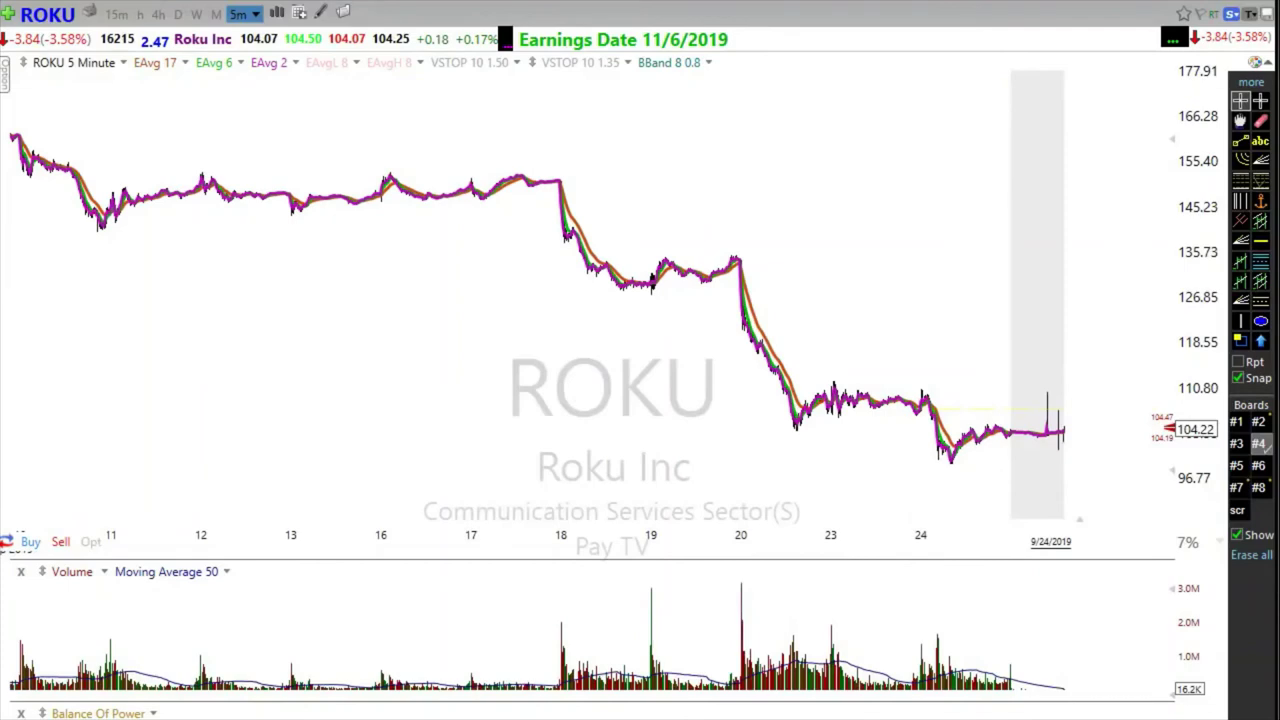
scroll(748, 466, "up", 6)
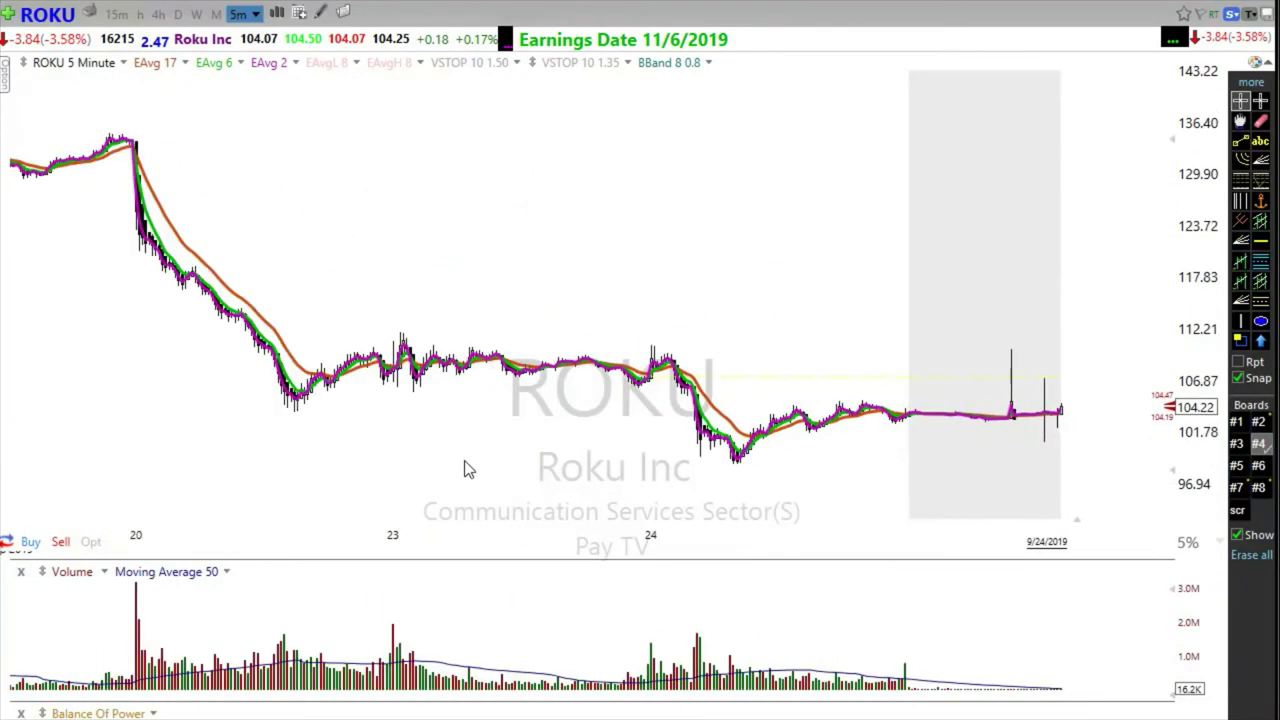
scroll(464, 462, "up", 2)
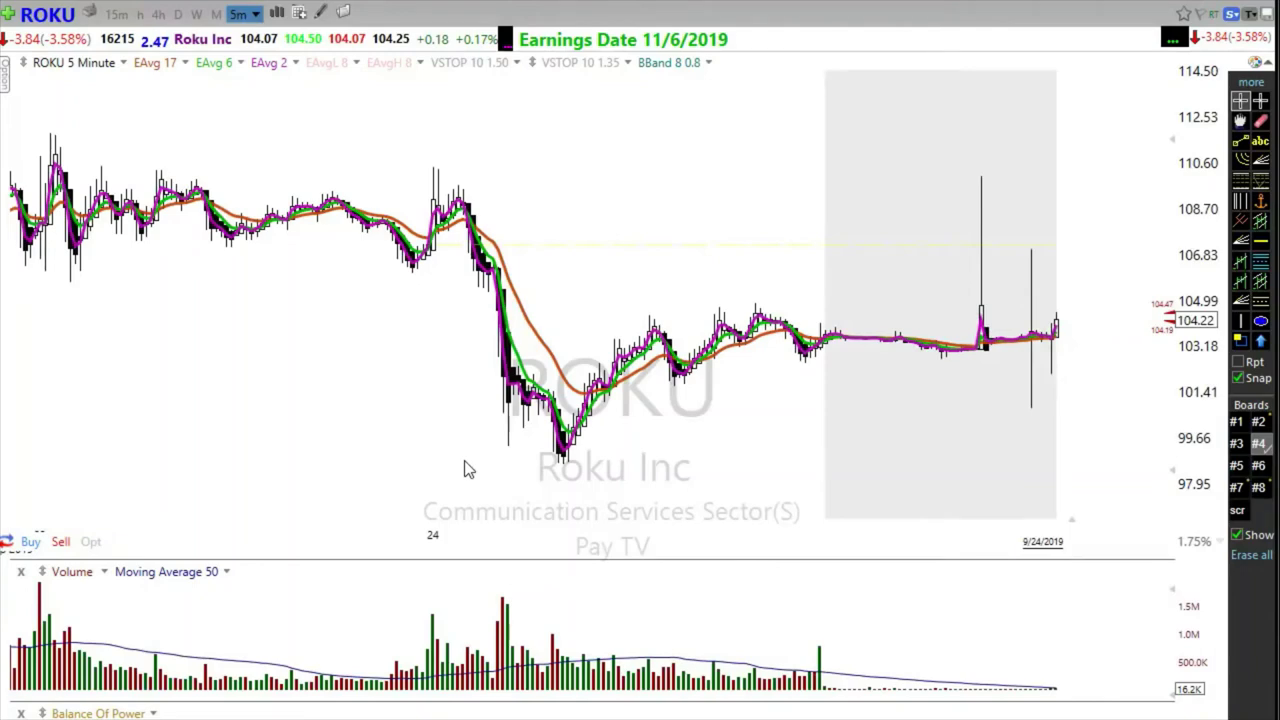
scroll(460, 468, "up", 3)
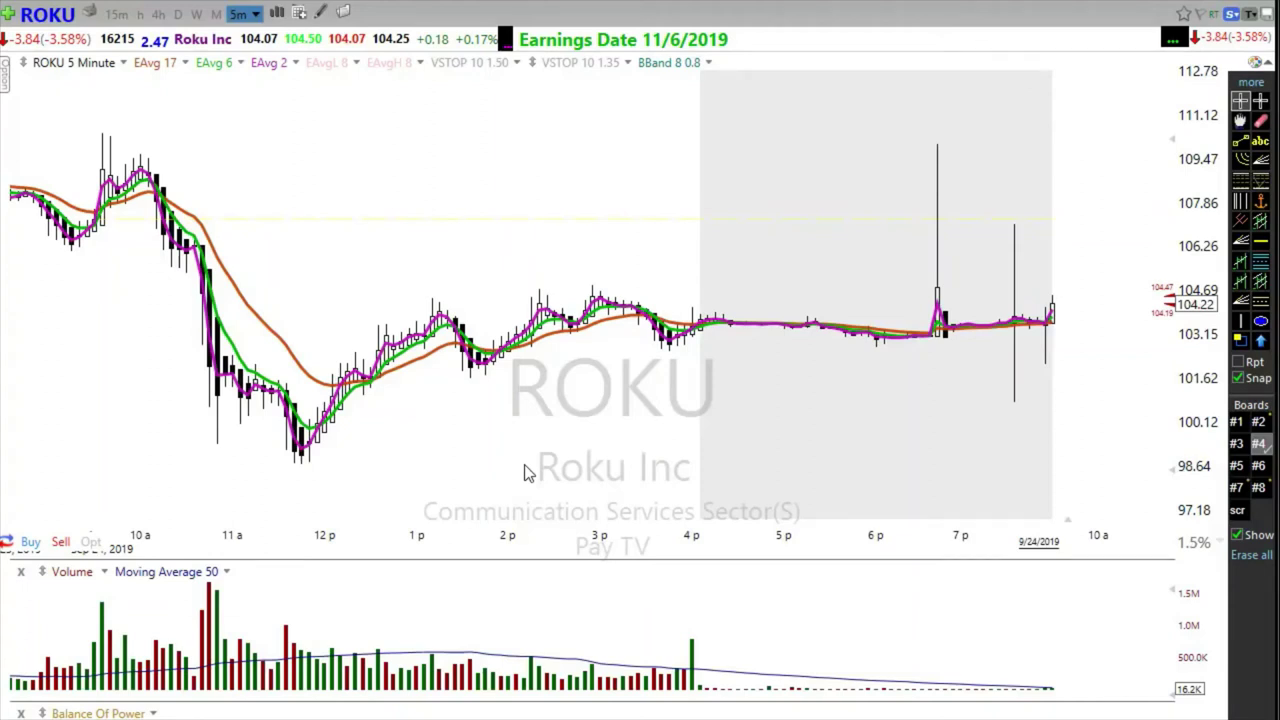
left_click(139, 13)
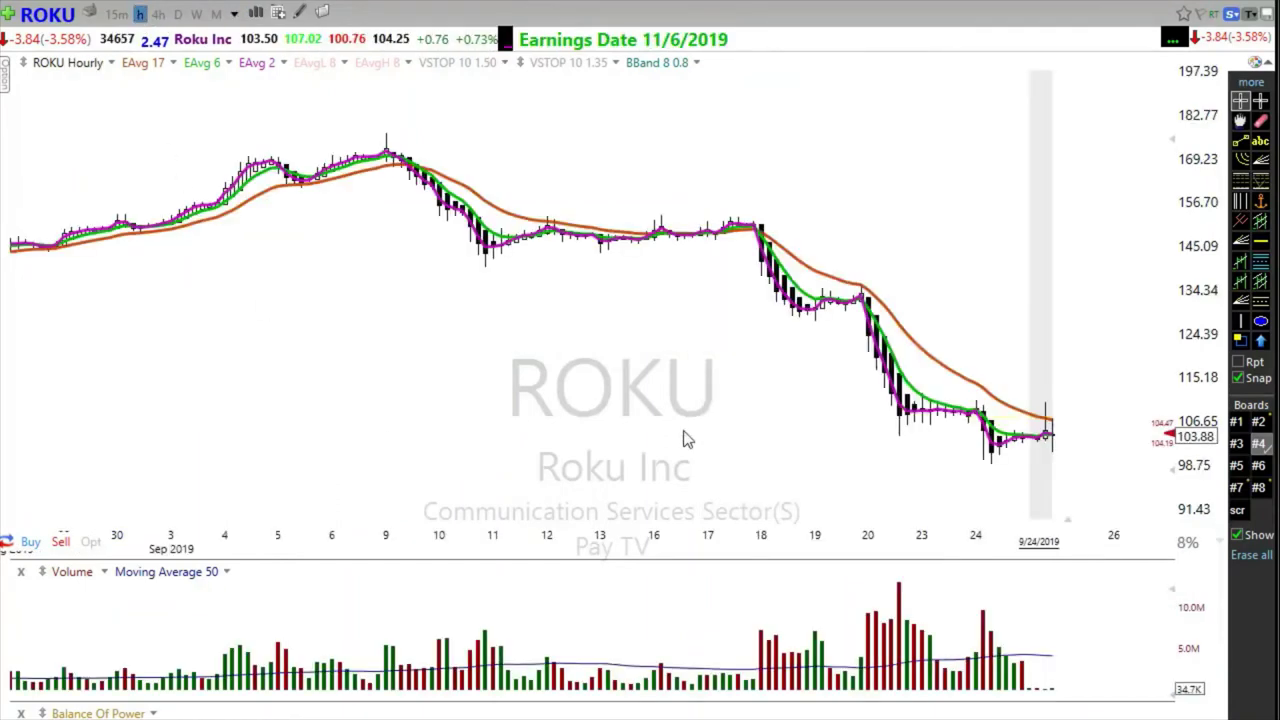
scroll(664, 447, "up", 2)
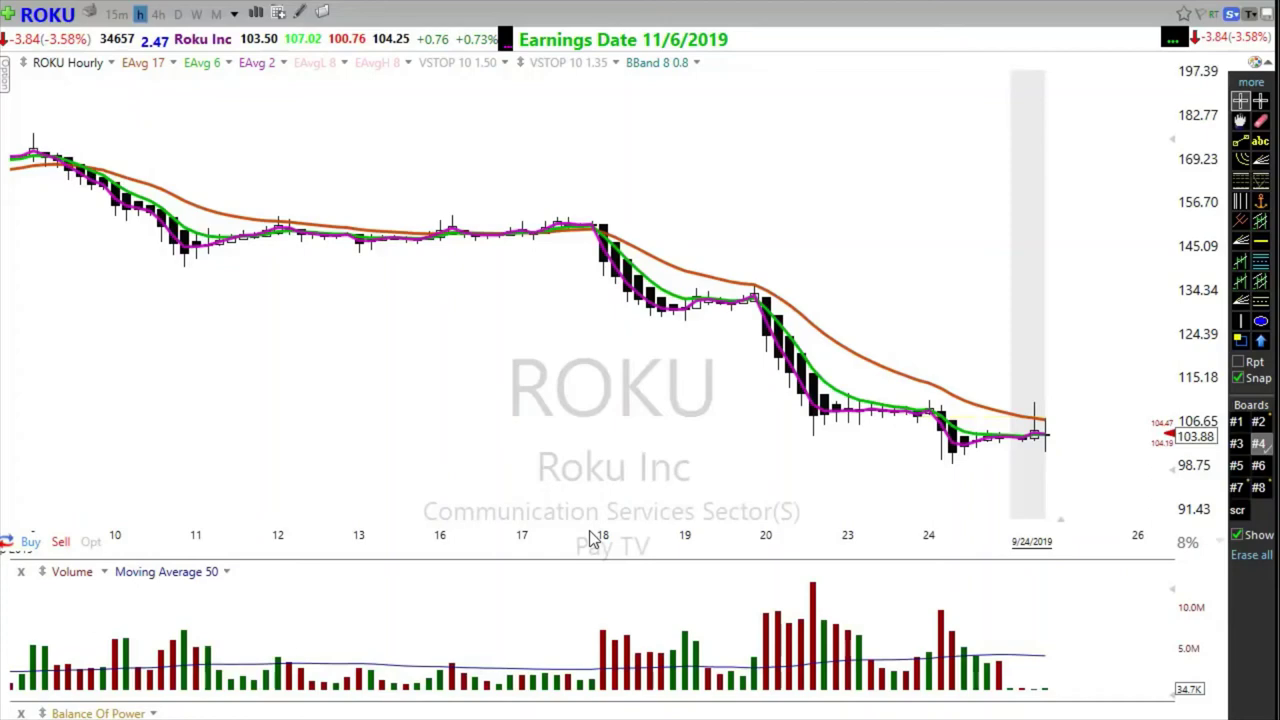
Step: Load AT&T's hourly chart with symbol T, showing the candles from September 12 to 24
type("T")
key("Return")
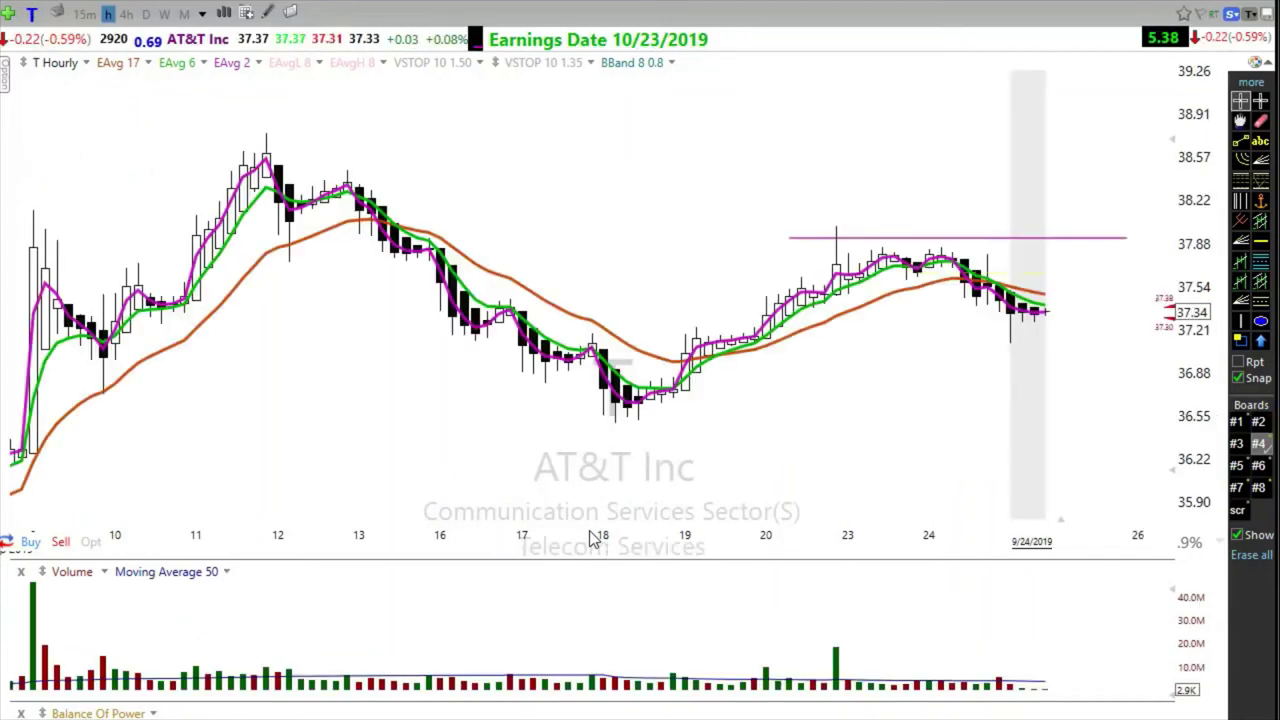
scroll(425, 510, "up", 1)
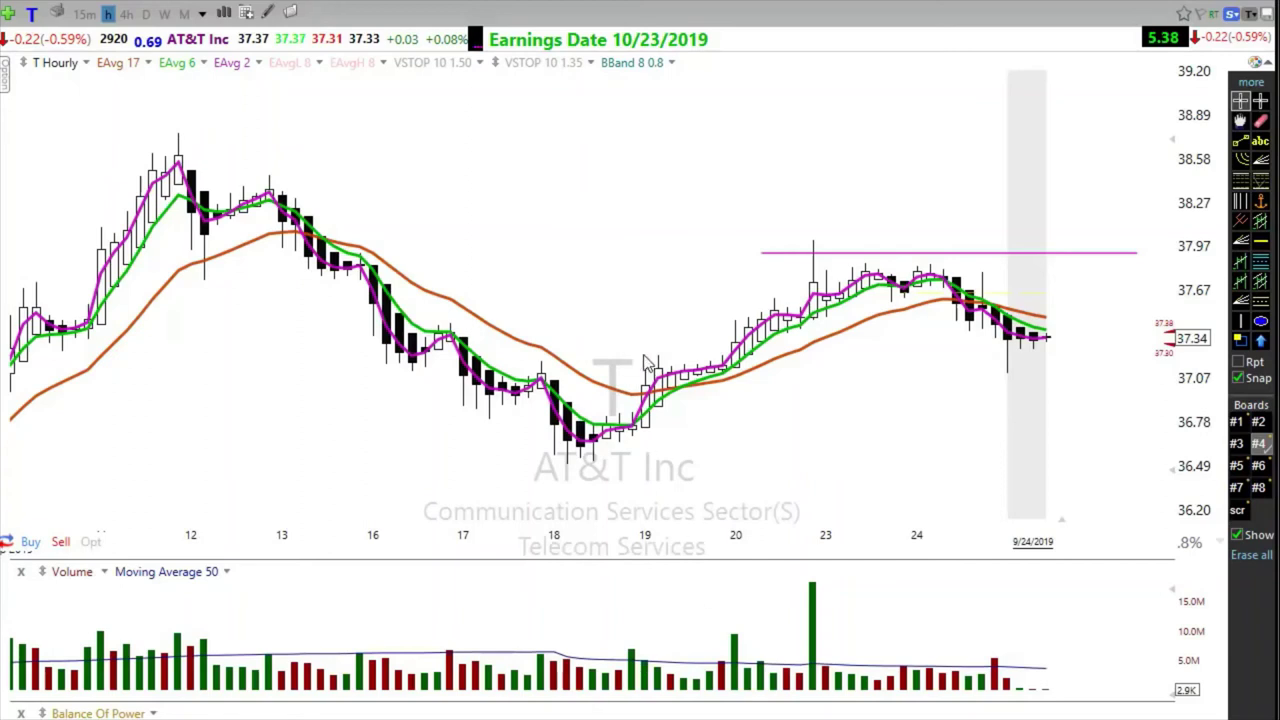
Step: Mark AT&T's sideways pauses in the September 13–17 decline and September 19–23 rise with magenta arrows, and clear them
left_click_drag(644, 357, 760, 366)
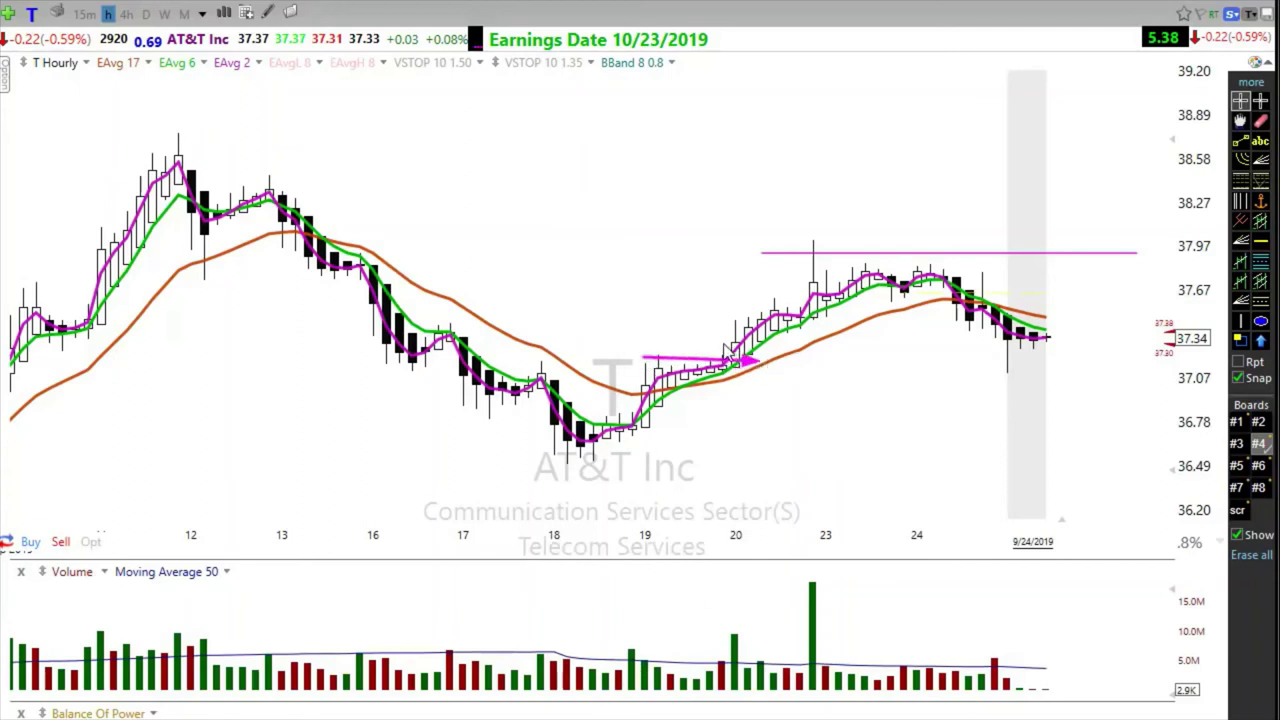
left_click_drag(710, 325, 745, 338)
mouse_move(396, 357)
left_mouse_down()
mouse_move(465, 366)
mouse_move(500, 402)
left_mouse_up()
left_click_drag(311, 272, 370, 276)
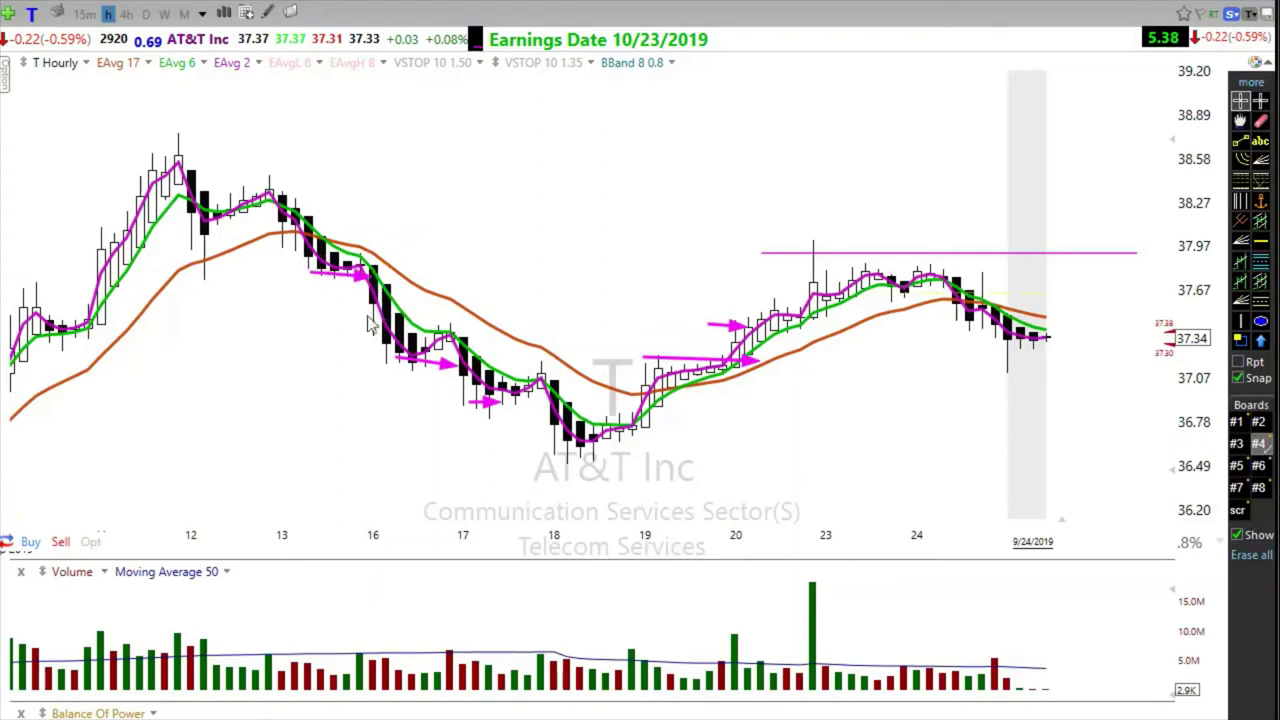
left_click_drag(350, 330, 417, 335)
left_click_drag(758, 313, 833, 313)
left_click_drag(790, 272, 837, 272)
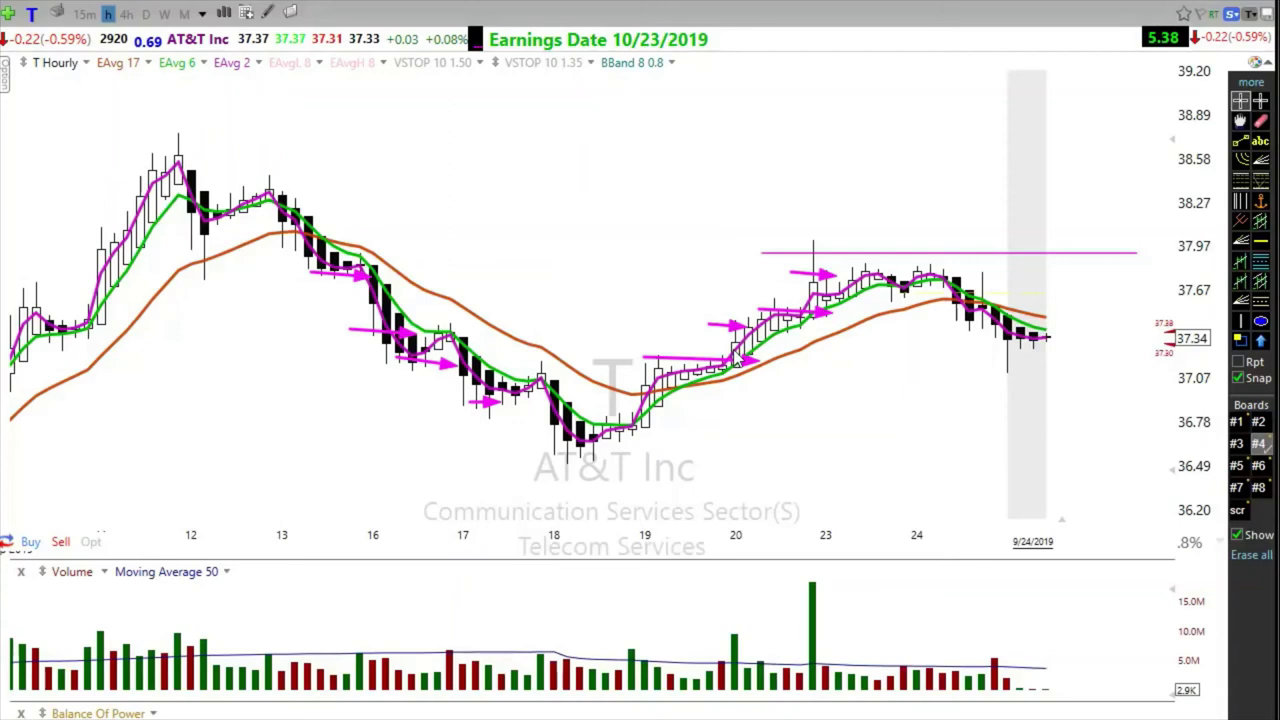
key("Escape")
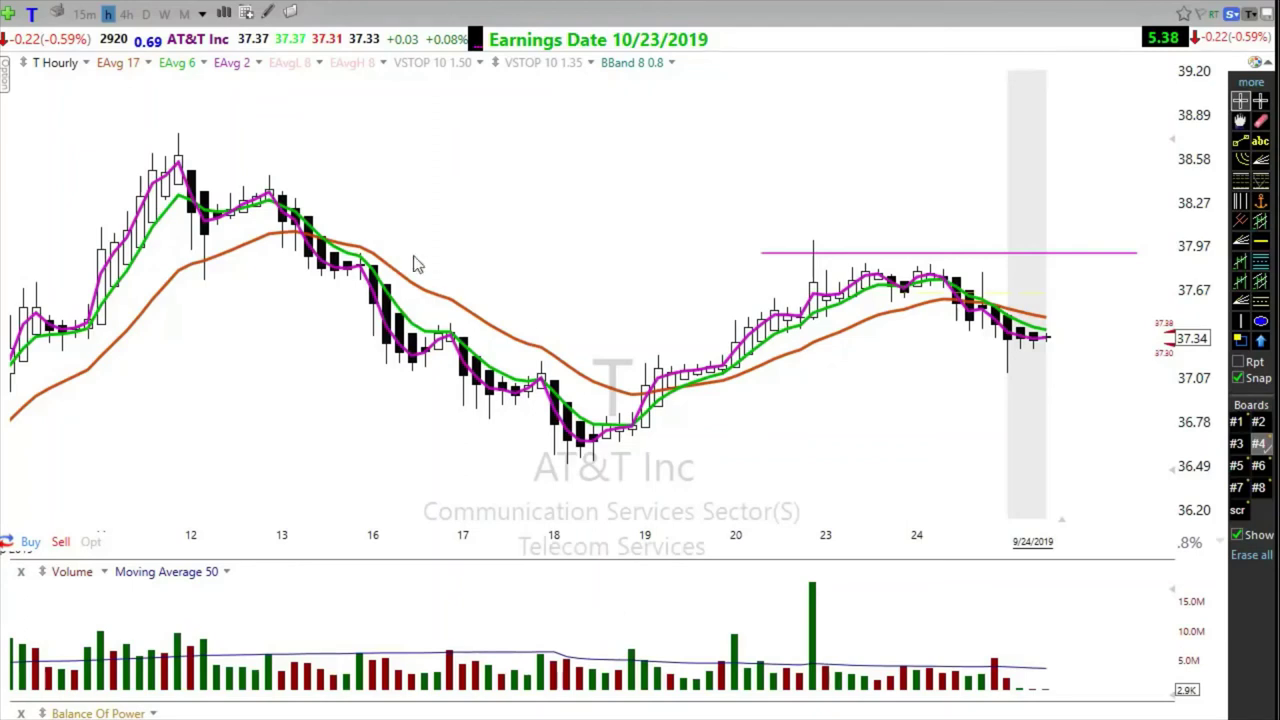
Step: Write W and L in green above AT&T's chart, mark the September 13 and 19 ranges with magenta arrows, and clear everything
mouse_move(420, 111)
left_mouse_down()
mouse_move(423, 148)
mouse_move(470, 102)
left_mouse_up()
mouse_move(659, 96)
left_mouse_down()
mouse_move(651, 143)
mouse_move(677, 135)
left_mouse_up()
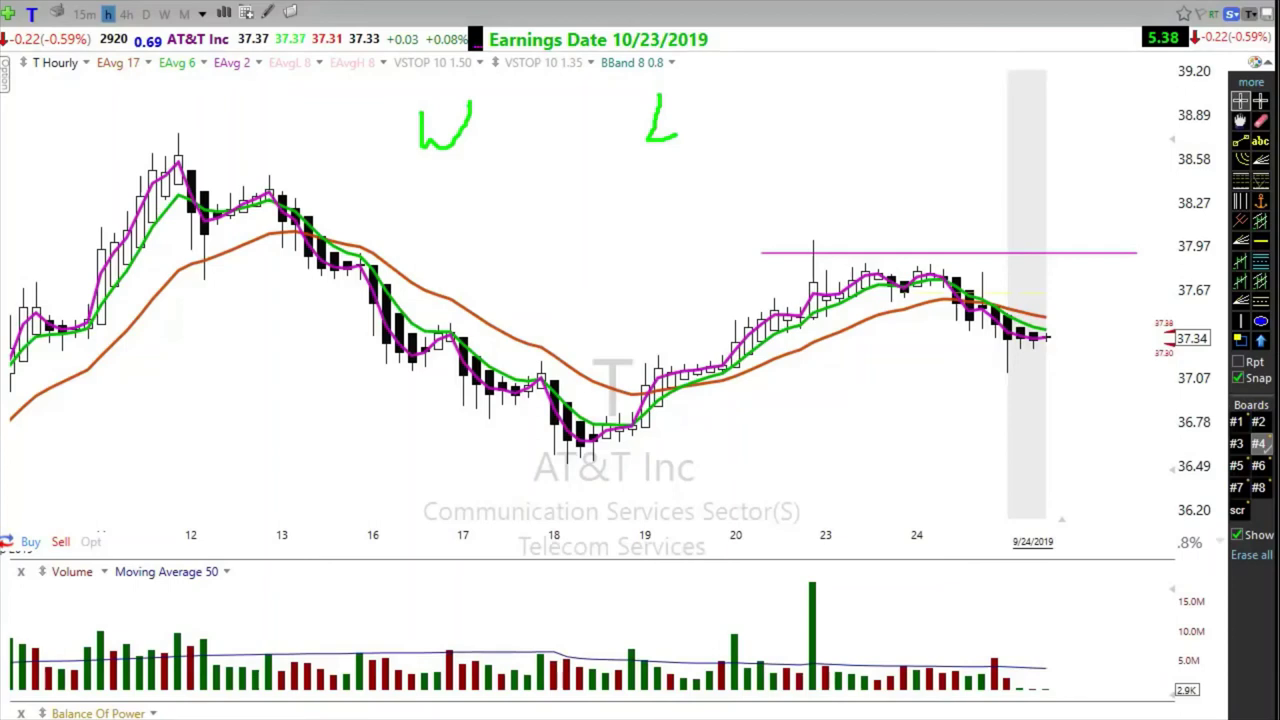
left_click_drag(309, 271, 404, 282)
mouse_move(648, 368)
left_mouse_down()
mouse_move(757, 378)
mouse_move(768, 366)
left_mouse_up()
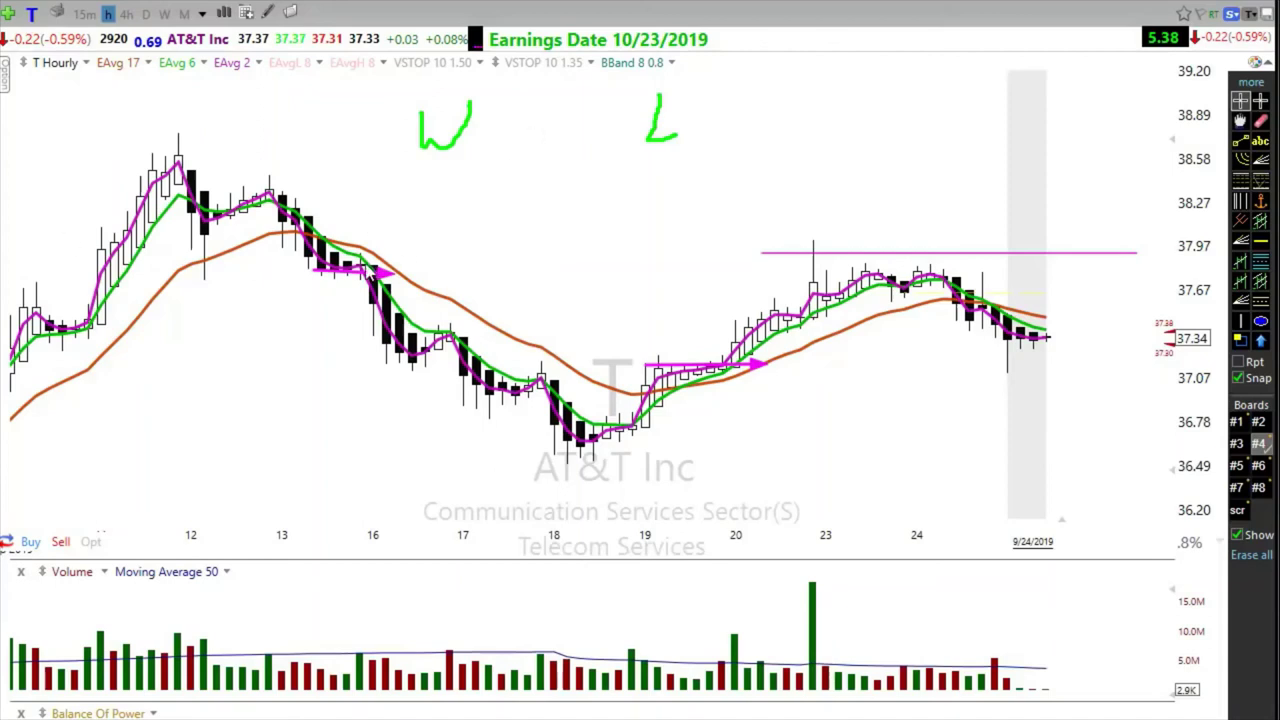
key("Escape")
Step: Place the Bull Pop-Out-of-the-Box Pattern alert window over the chart, widen it to show every column, and narrow it to symbols and prices
left_click_drag(373, 265, 277, 156)
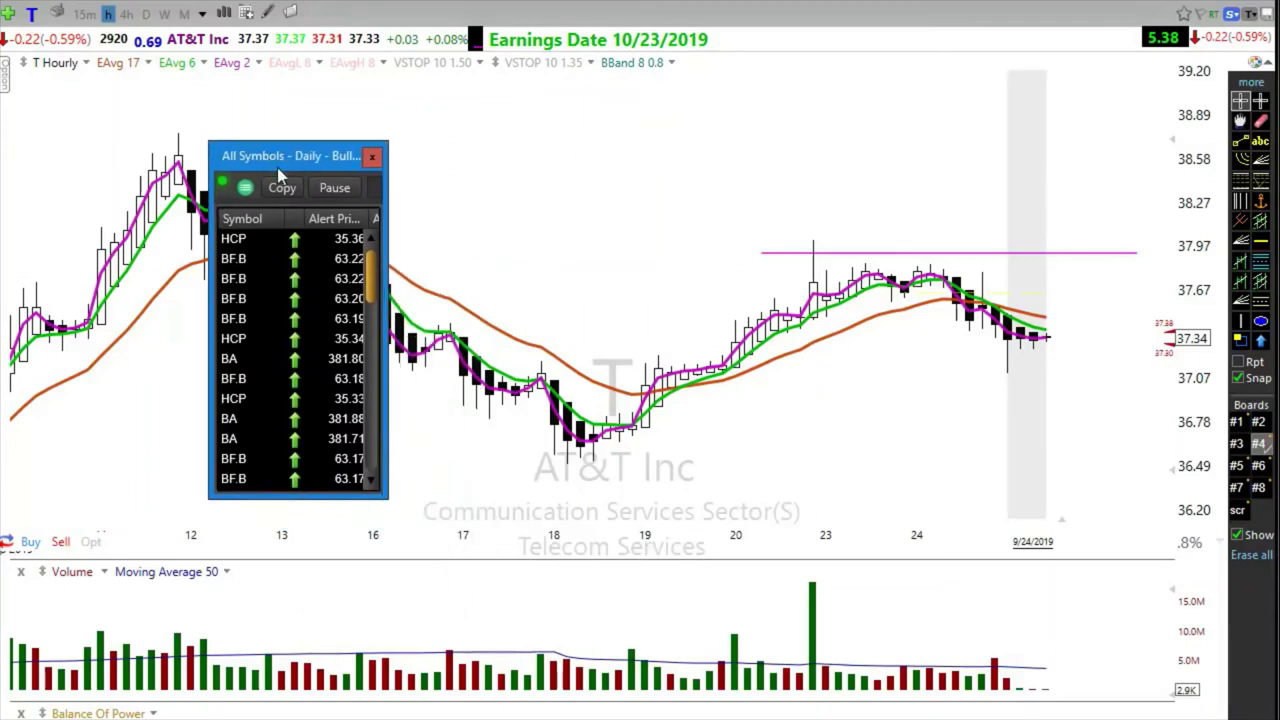
left_click_drag(391, 449, 1040, 432)
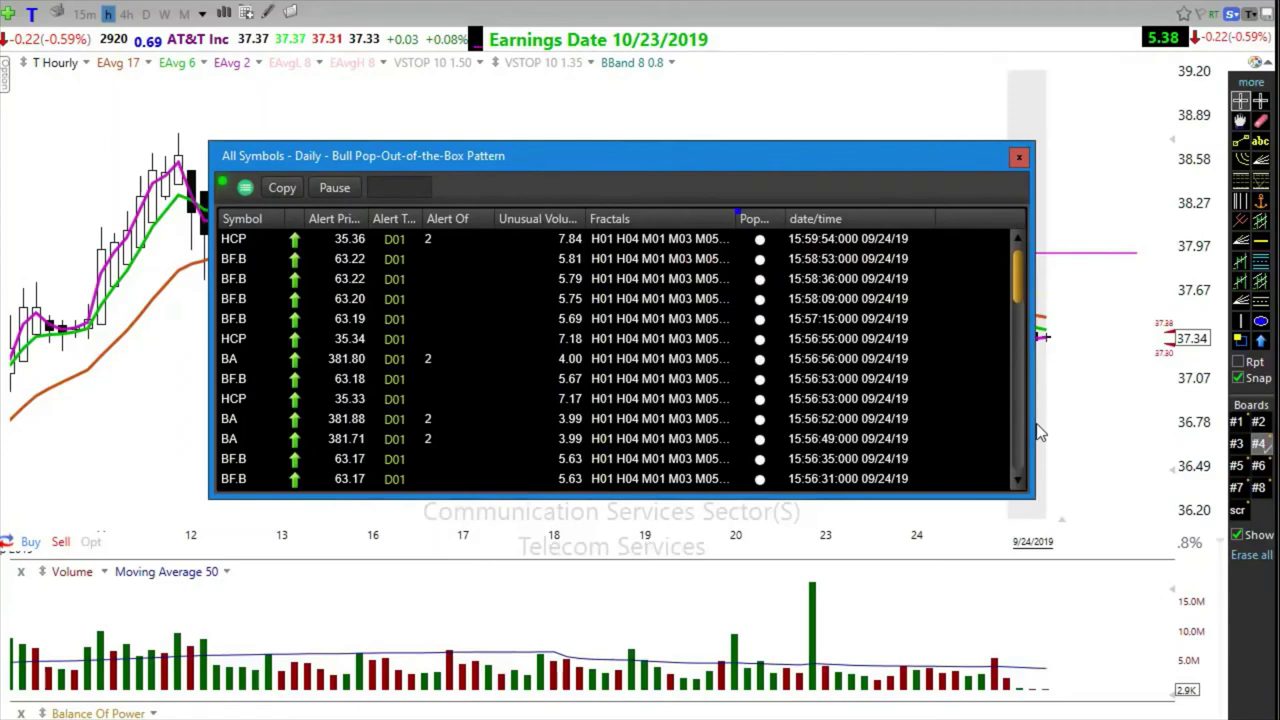
left_click_drag(1040, 432, 410, 420)
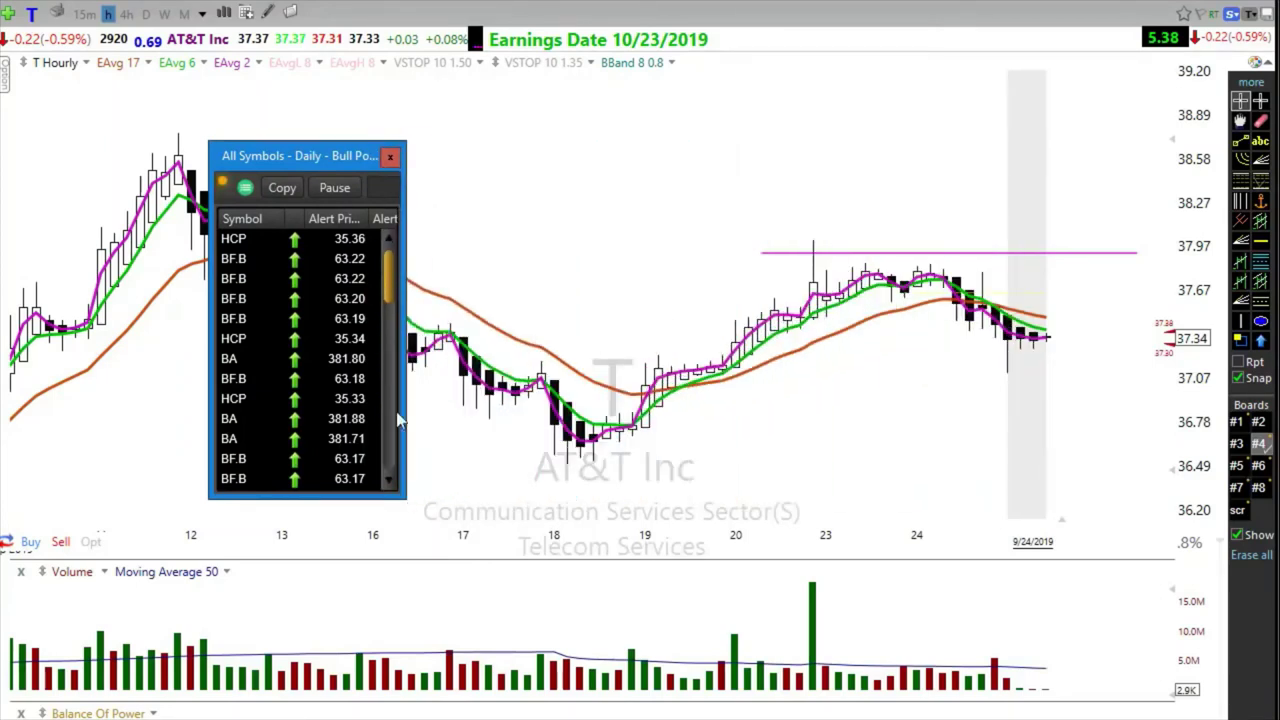
Step: Browse down the bull pattern alerts to the BA entry at 380.60 and load Boeing's hourly chart
scroll(233, 430, "down", 3)
scroll(237, 437, "down", 2)
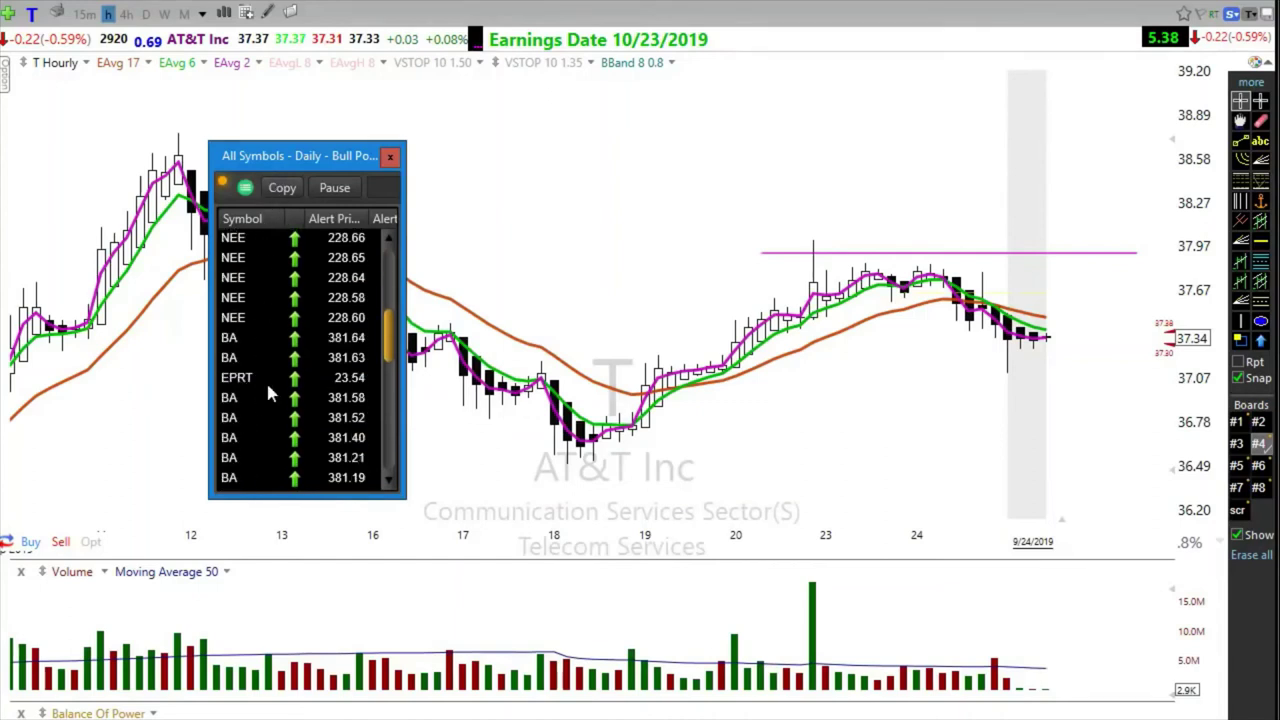
scroll(268, 394, "down", 3)
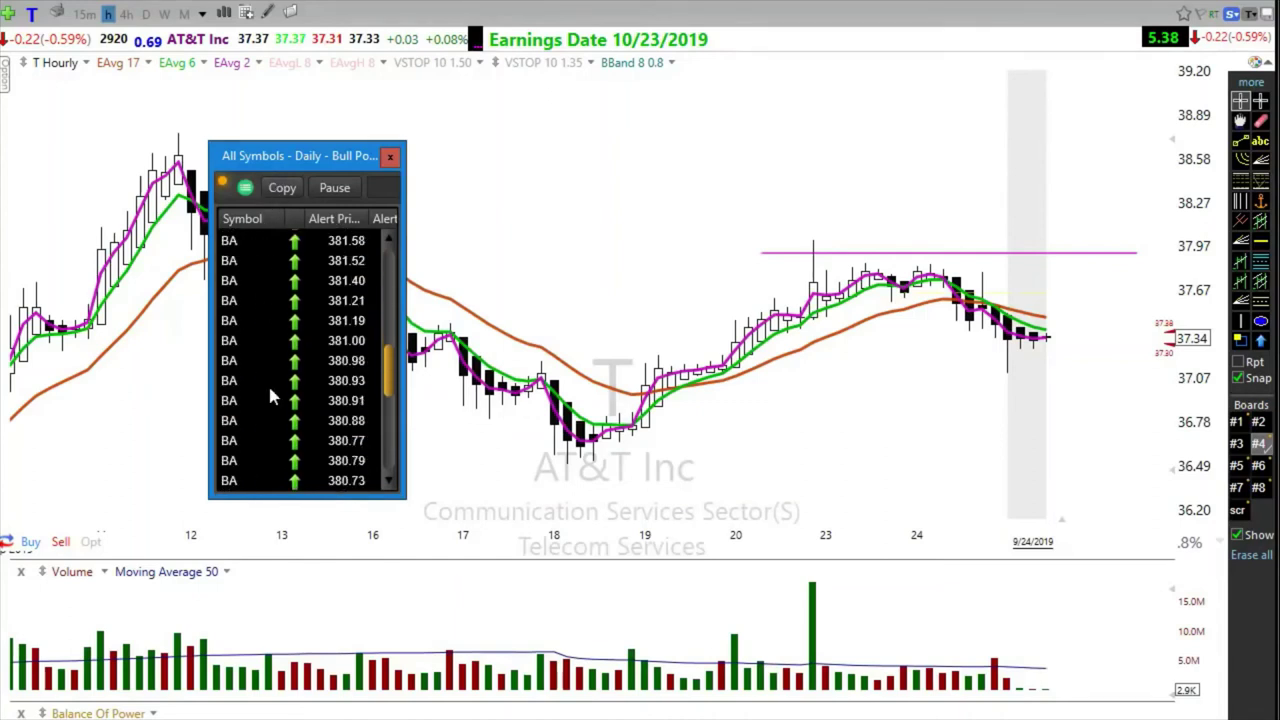
scroll(269, 390, "down", 1)
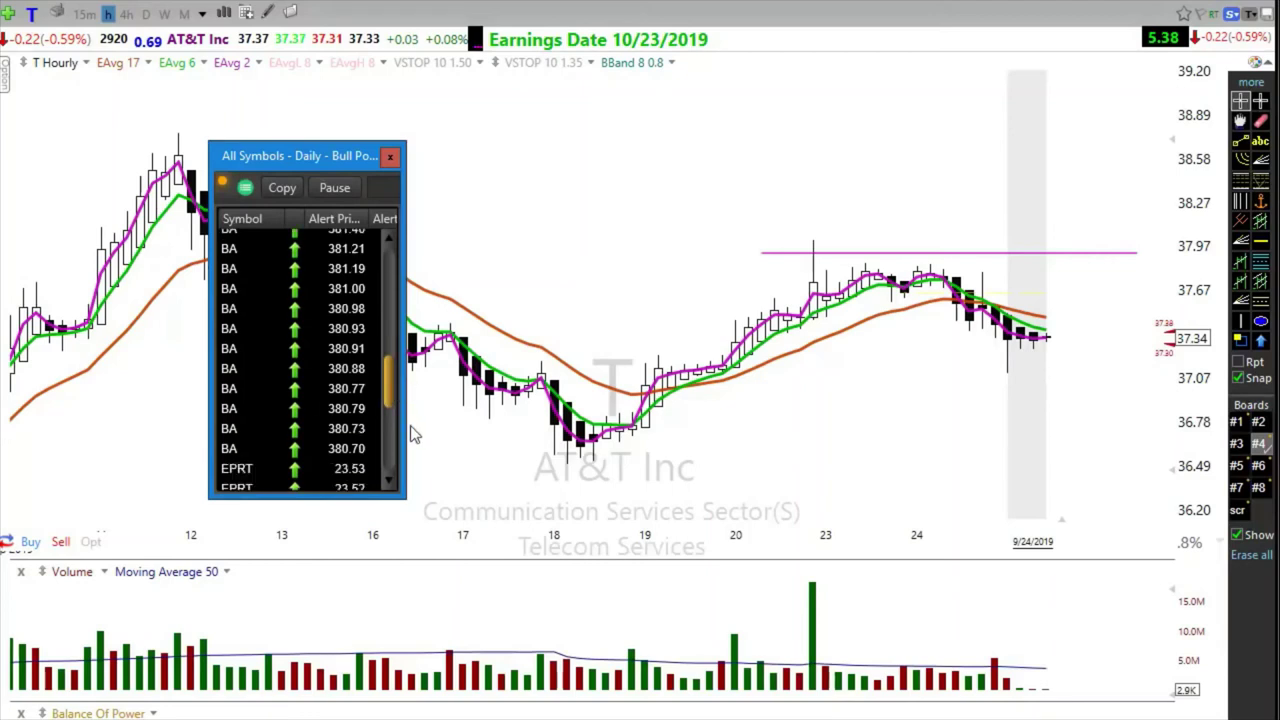
left_click_drag(408, 437, 401, 440)
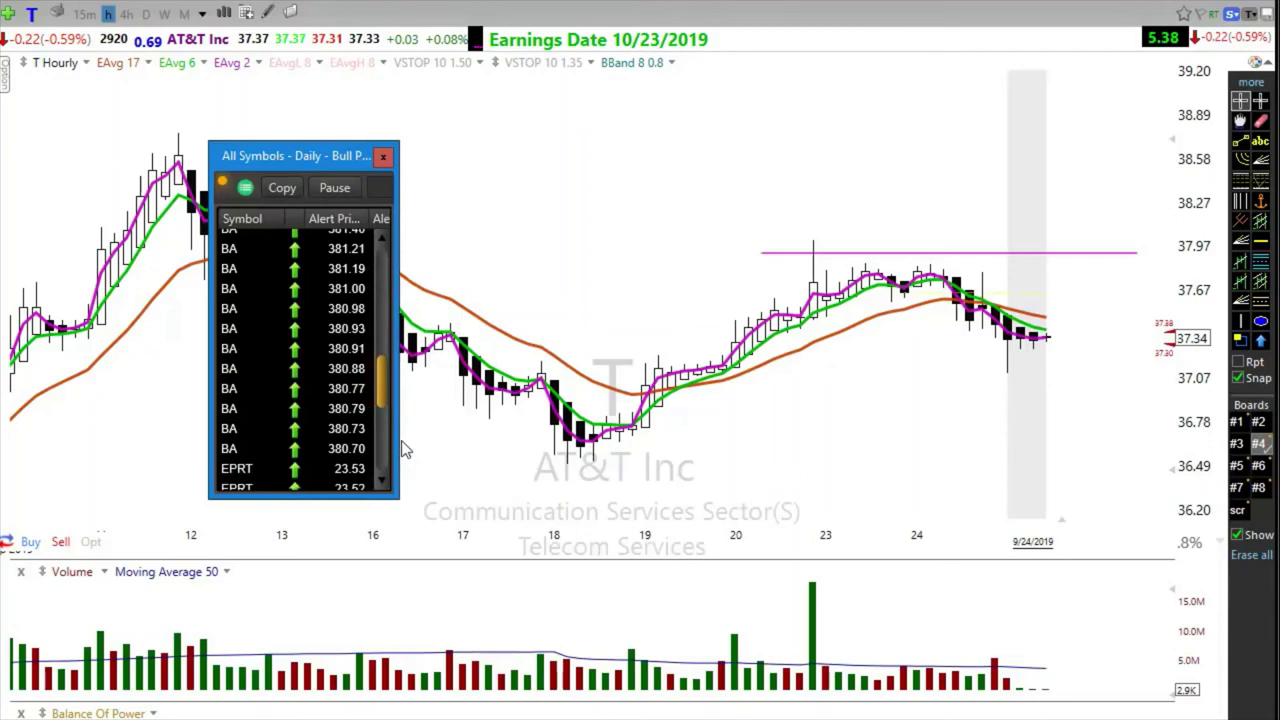
scroll(251, 369, "down", 1)
scroll(252, 375, "down", 3)
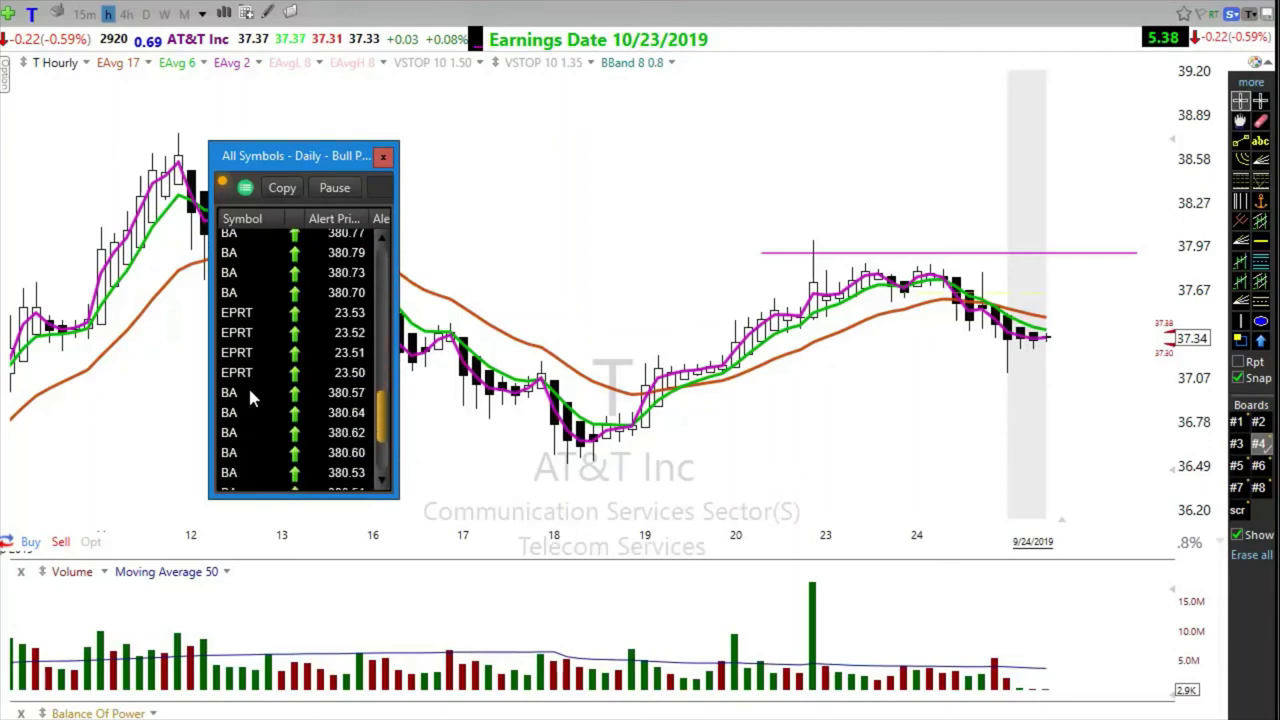
left_click(239, 402)
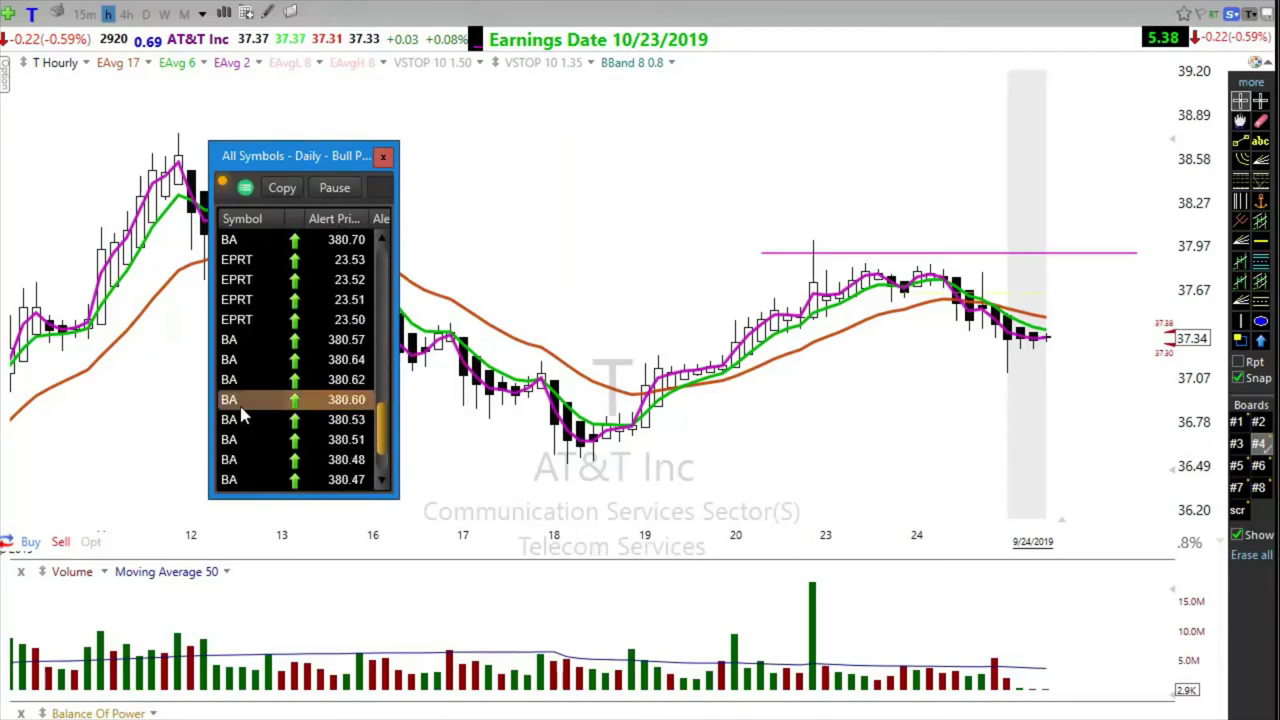
type("BA")
key("Return")
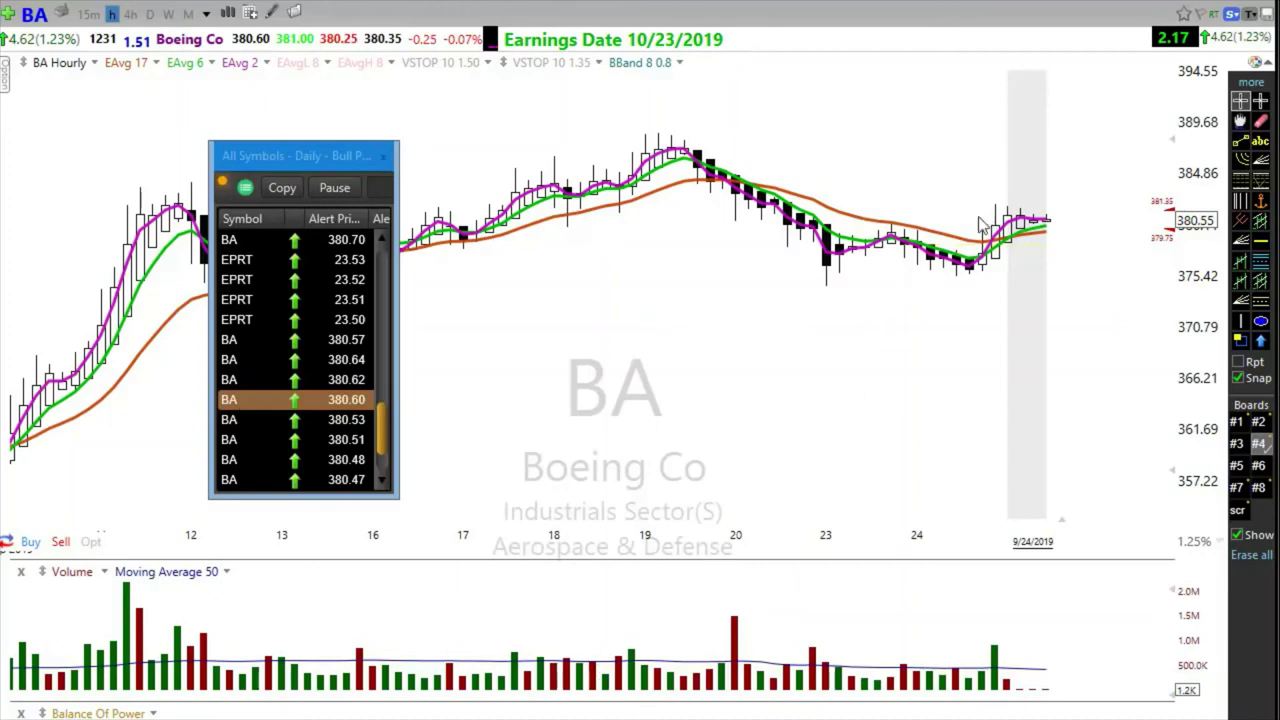
Step: Mark the highs of Boeing's September 24 range with a horizontal magenta arrow, and delete it
left_click_drag(982, 210, 1135, 213)
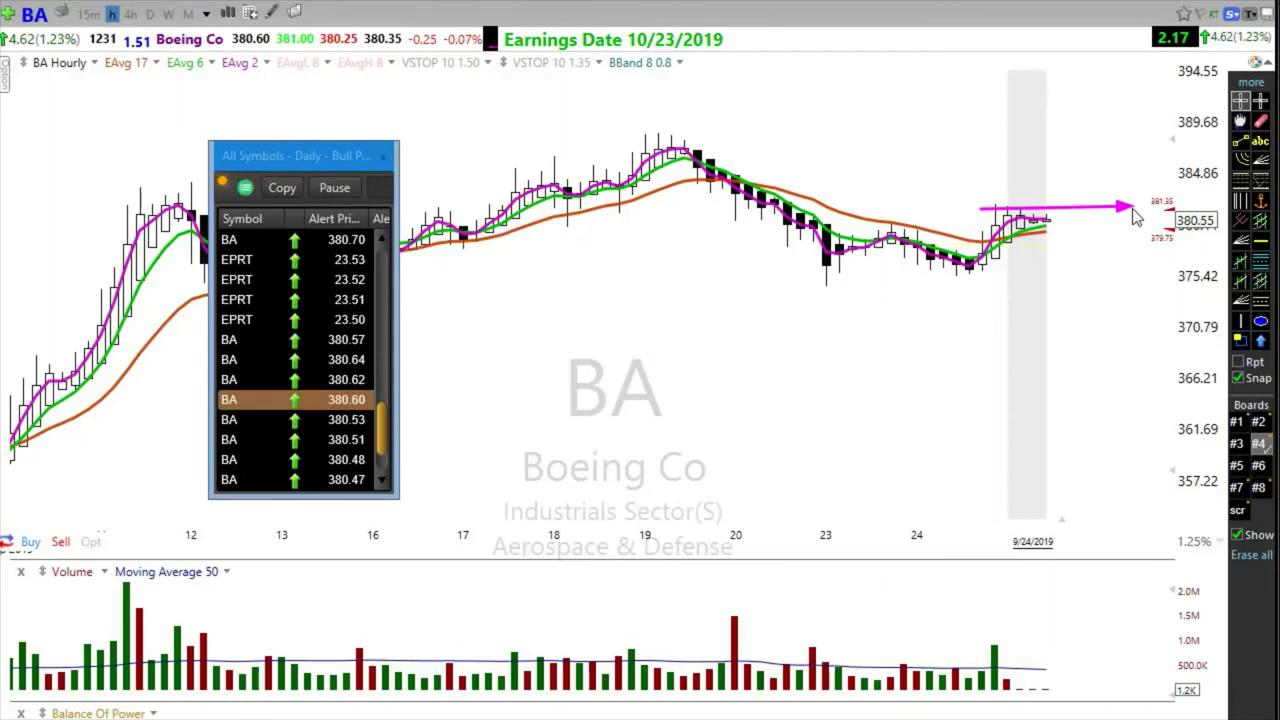
key("Delete")
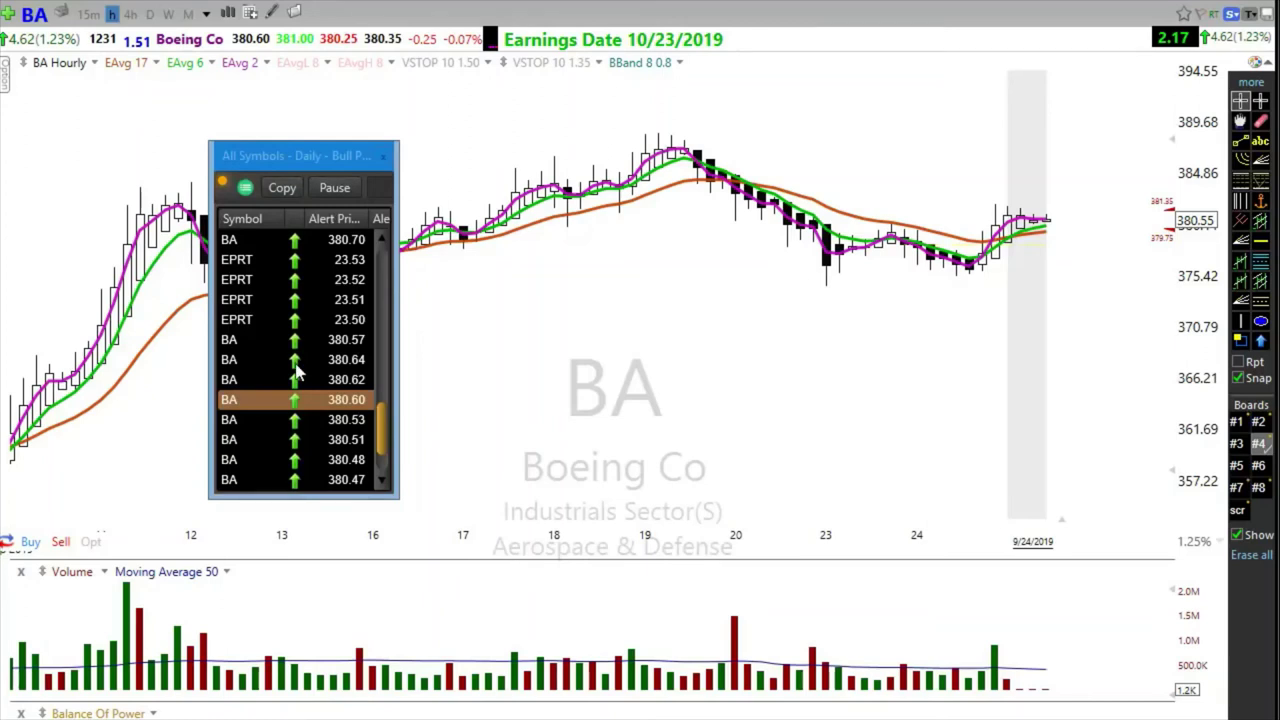
Step: Return the bull pattern alert list to its newest entries and move its window off the chart
scroll(296, 370, "up", 10)
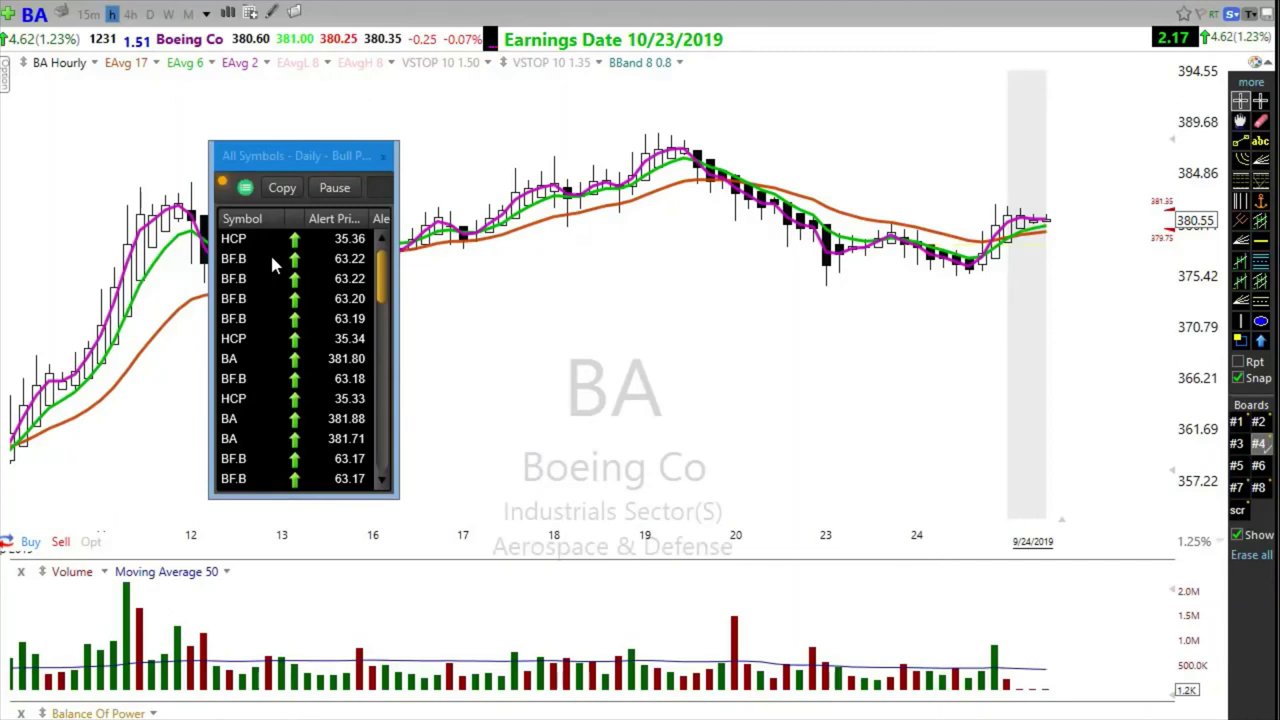
left_click_drag(297, 160, 0, 285)
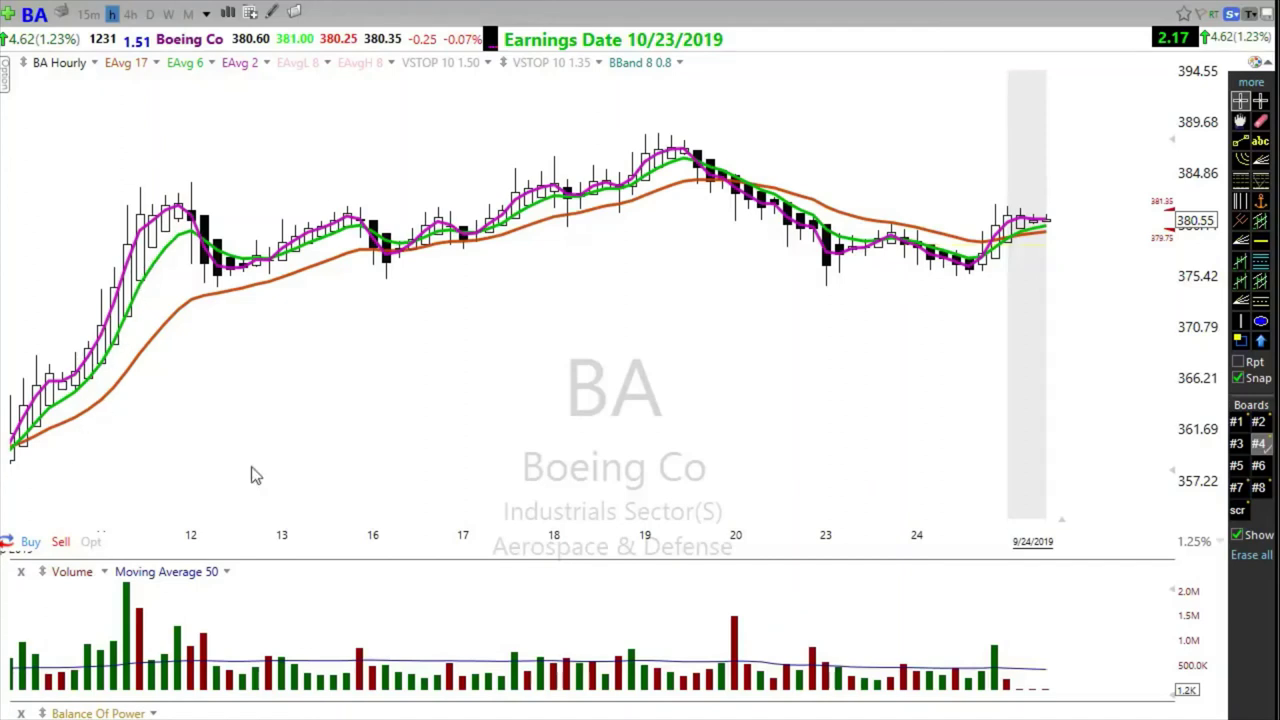
Step: Switch Boeing's chart to the daily timeframe and load DIA in its place
scroll(622, 447, "up", 2)
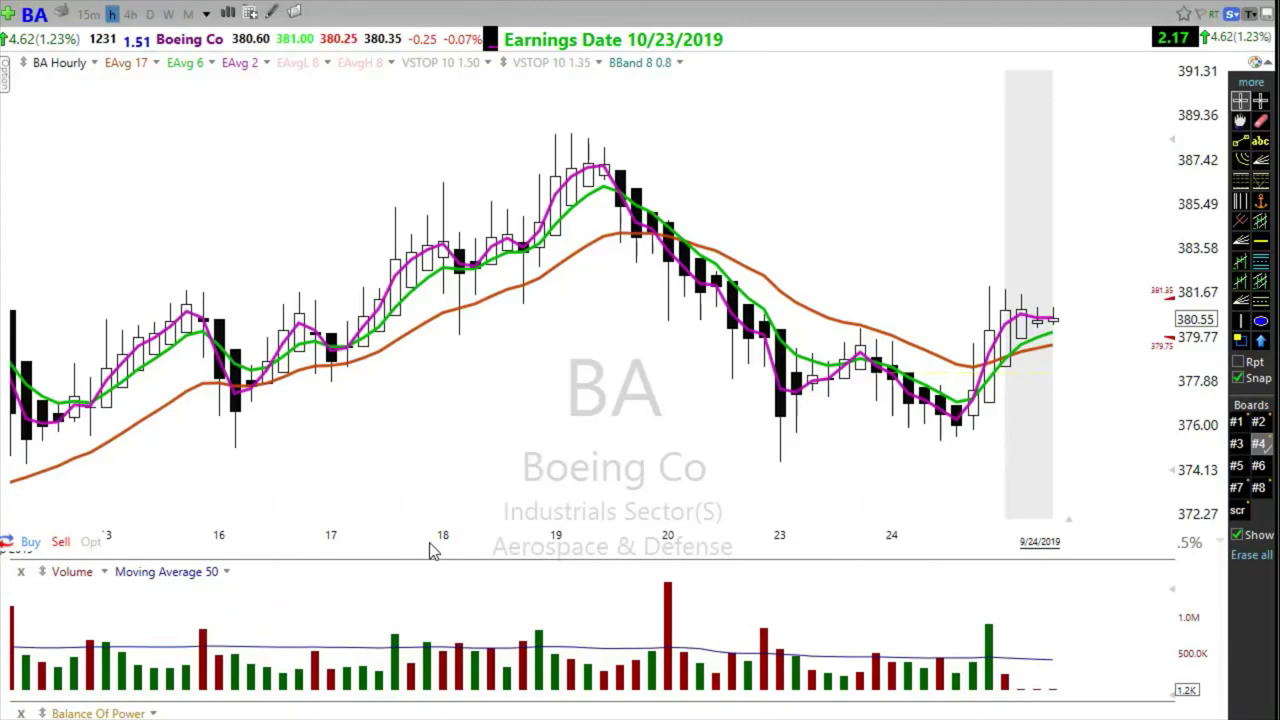
scroll(605, 478, "down", 3)
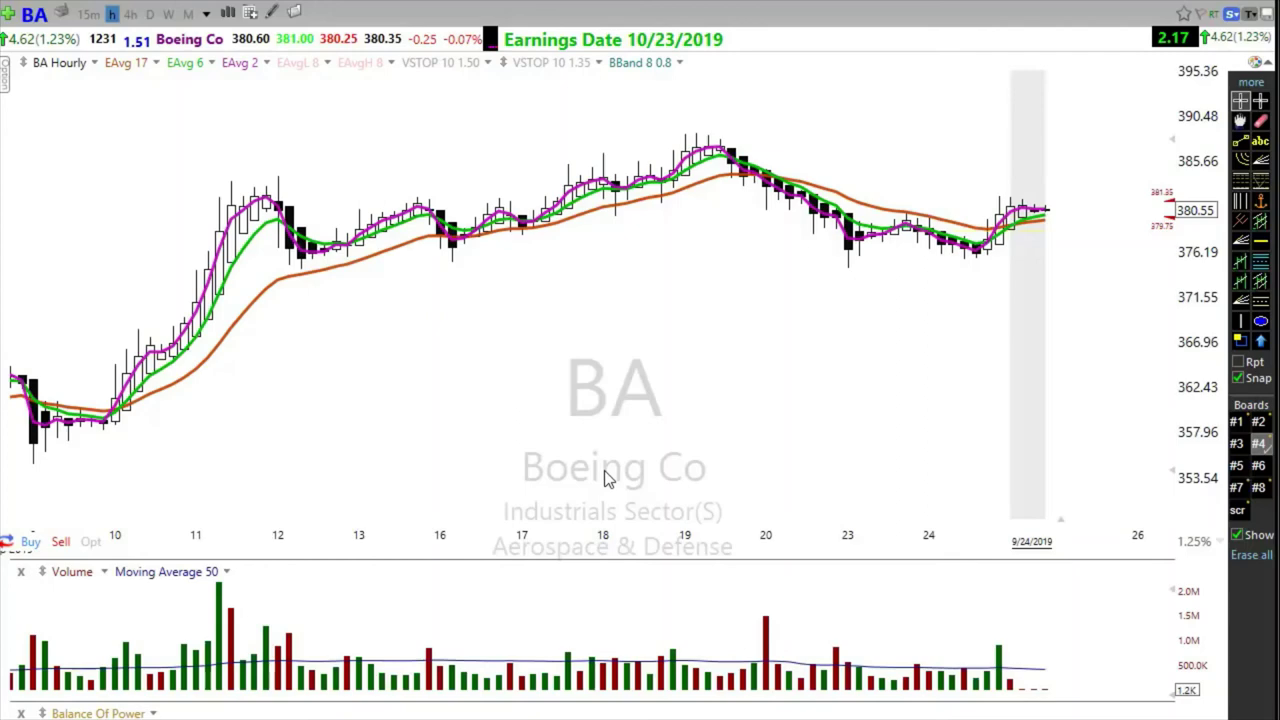
scroll(506, 443, "down", 4)
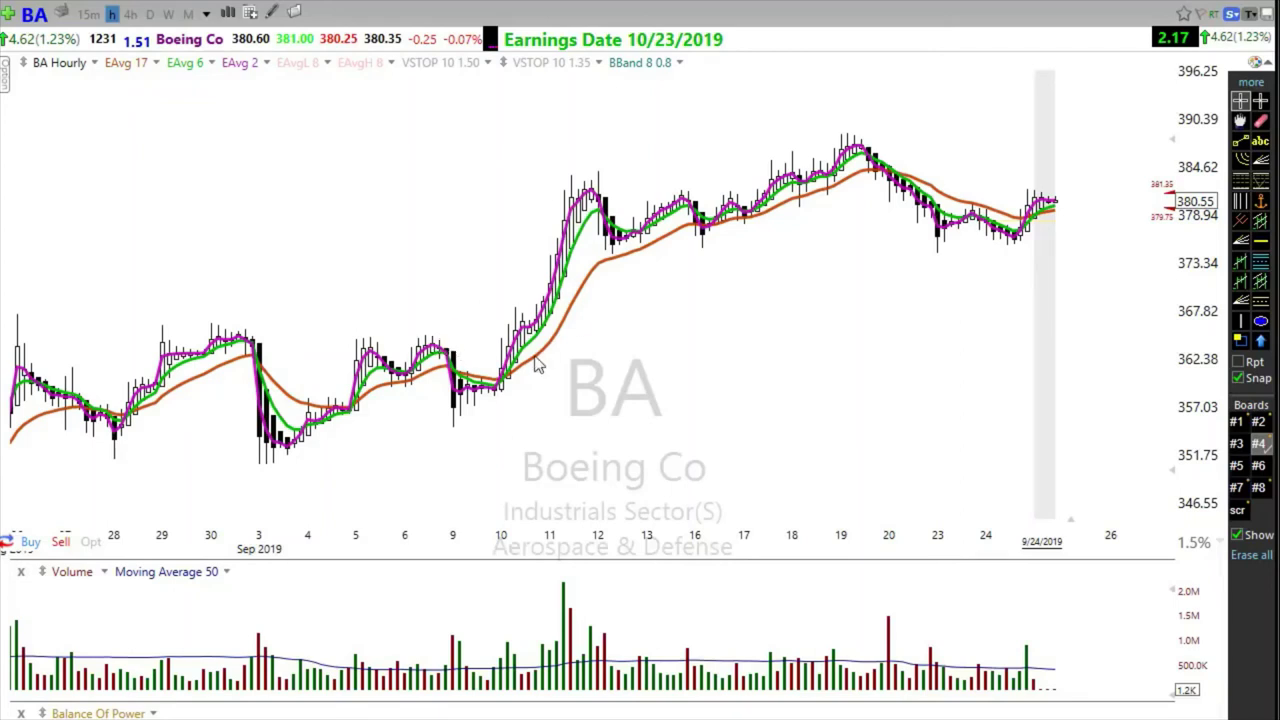
left_click(154, 16)
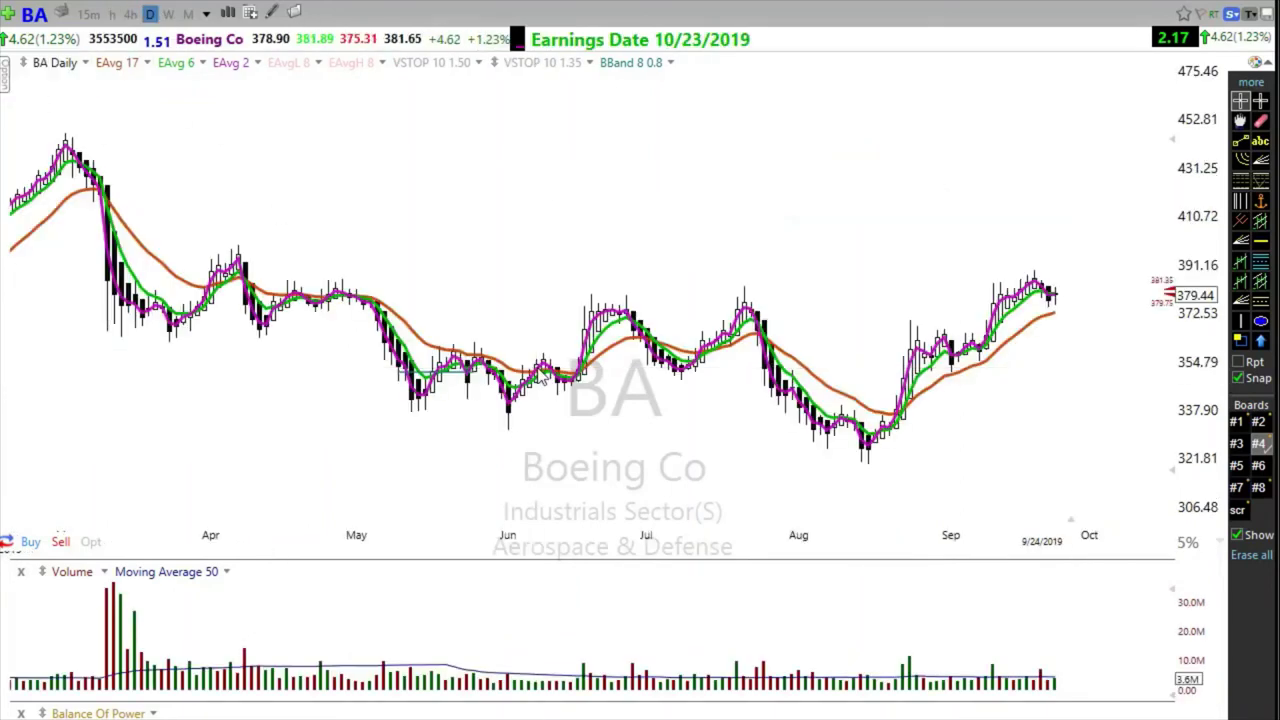
type("DIA")
key("Return")
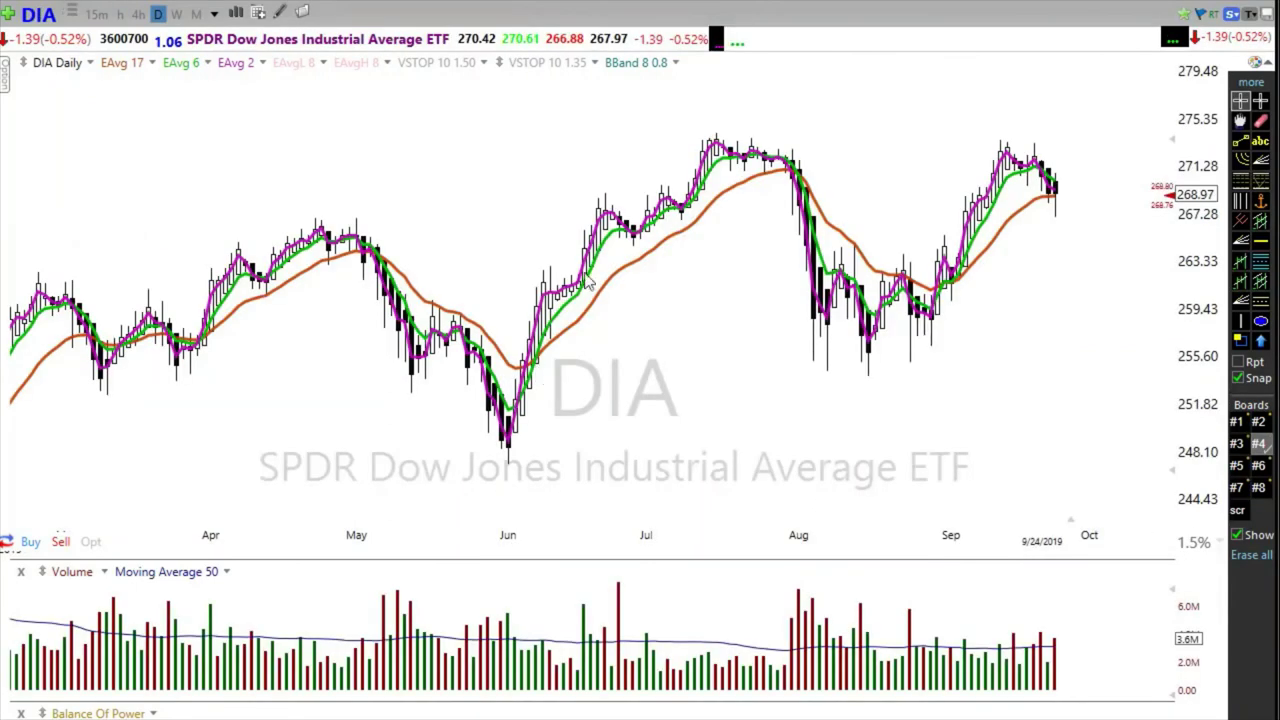
Step: Mark DIA's mid-June 2019 pause and breakout and its early-July pullback entry with magenta arrows, and clear them
scroll(659, 366, "down", 2)
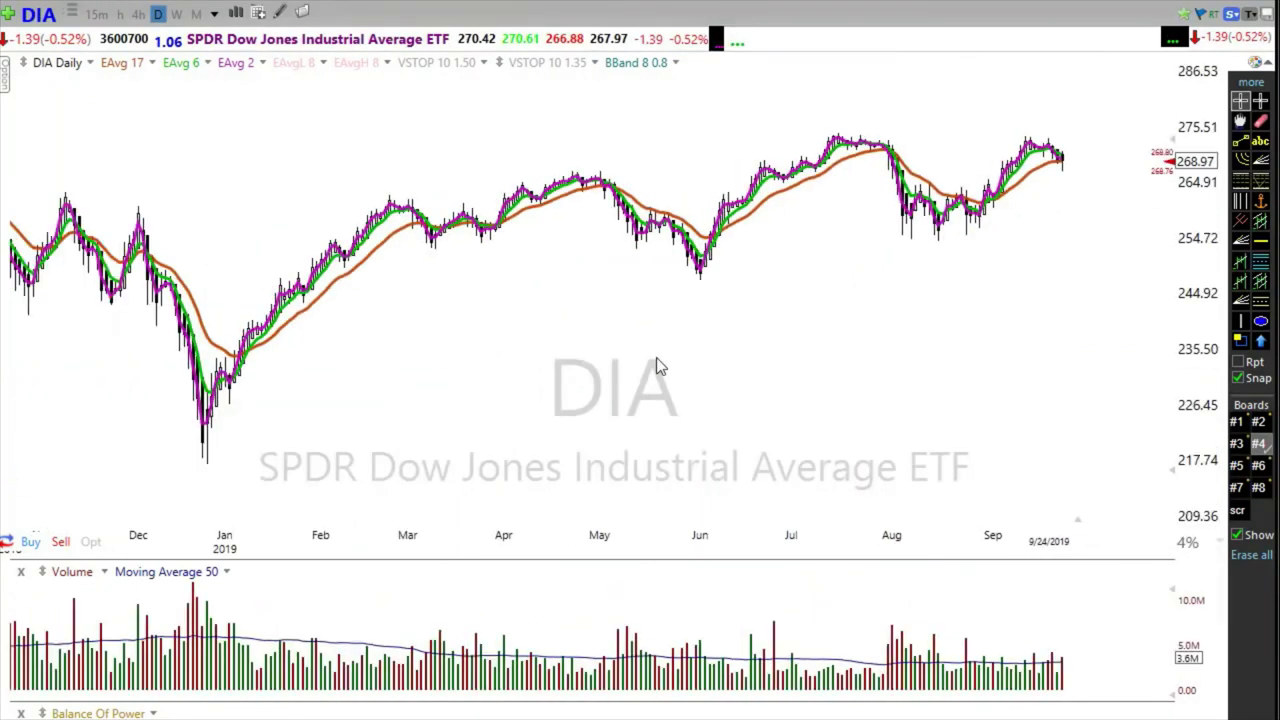
scroll(659, 366, "up", 3)
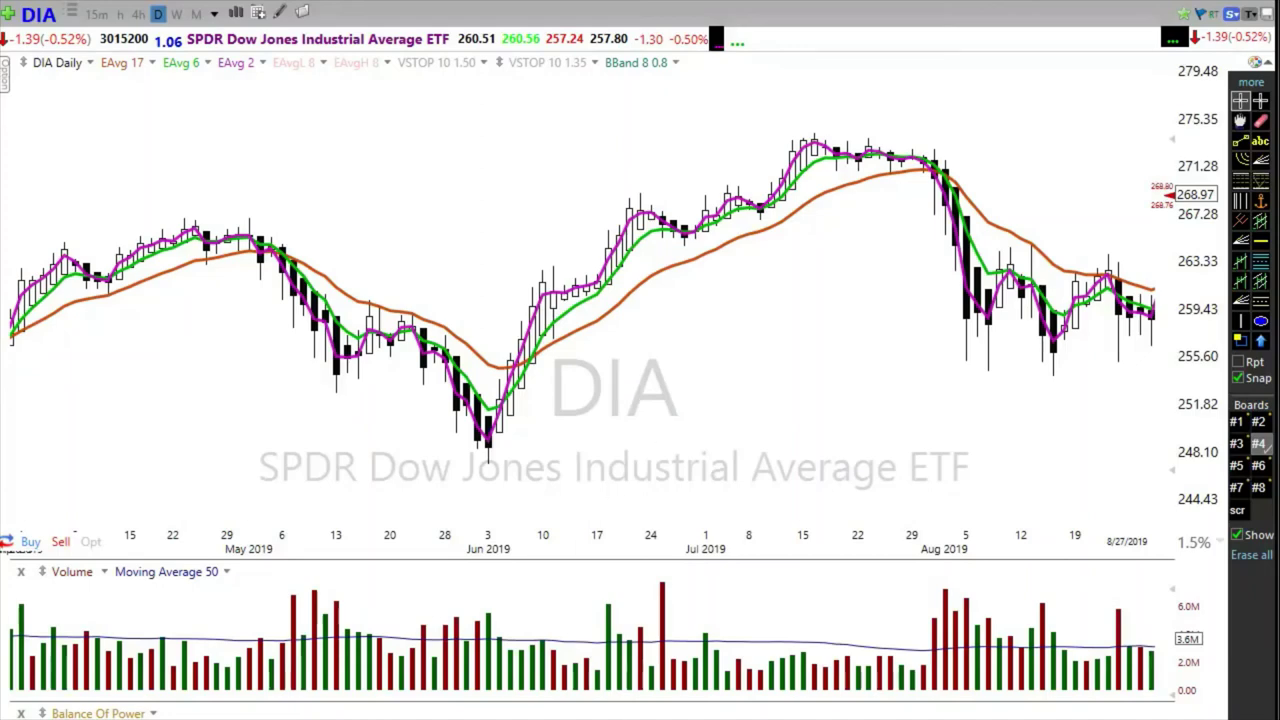
left_click_drag(527, 277, 632, 279)
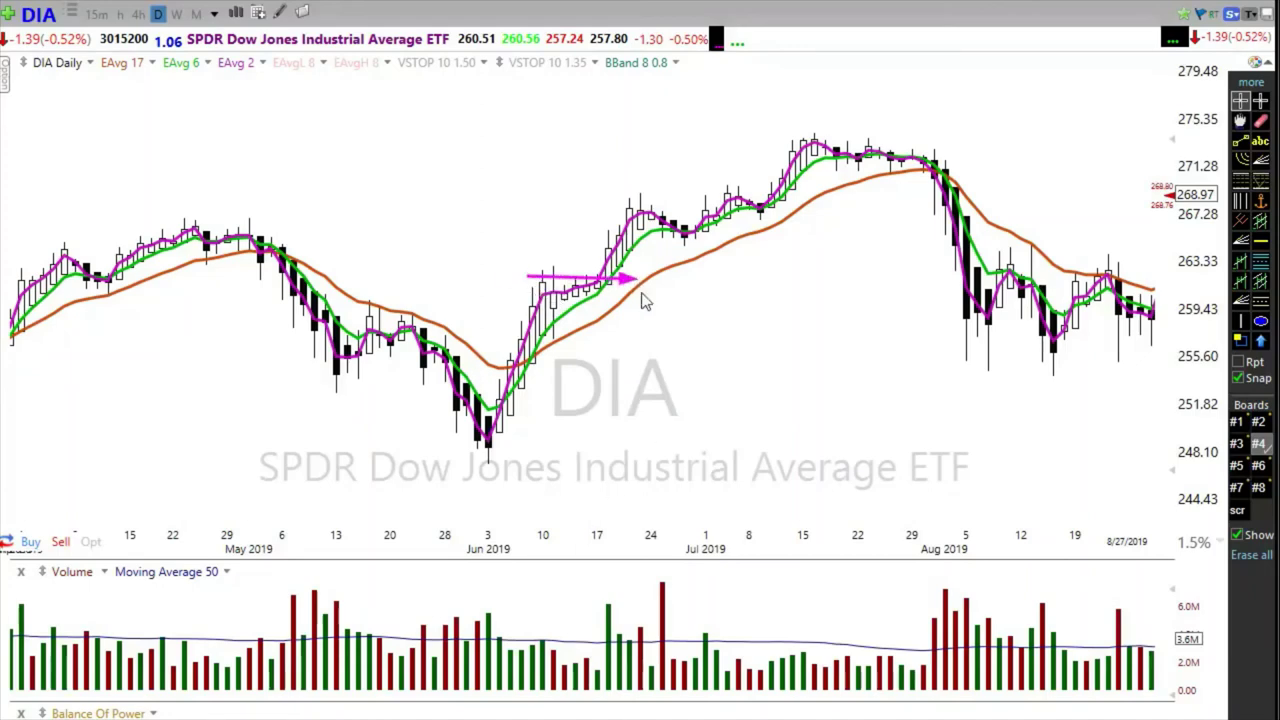
left_click_drag(700, 427, 617, 279)
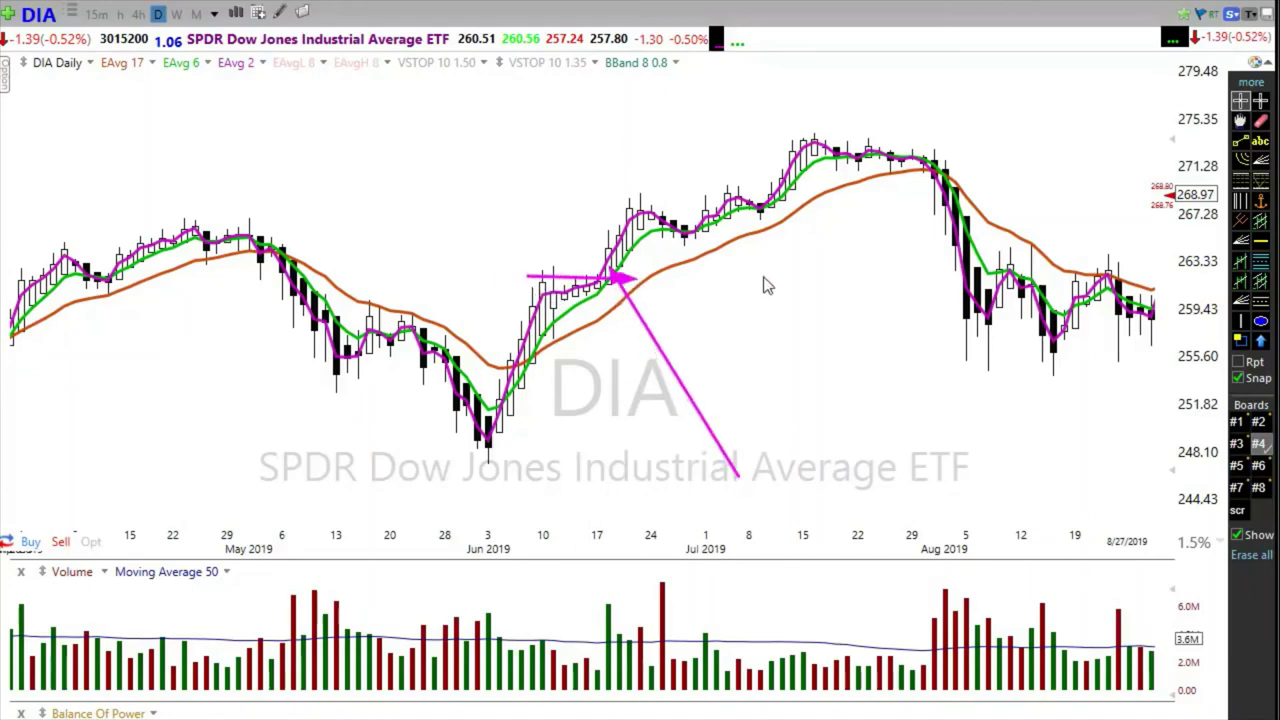
left_click_drag(868, 322, 772, 216)
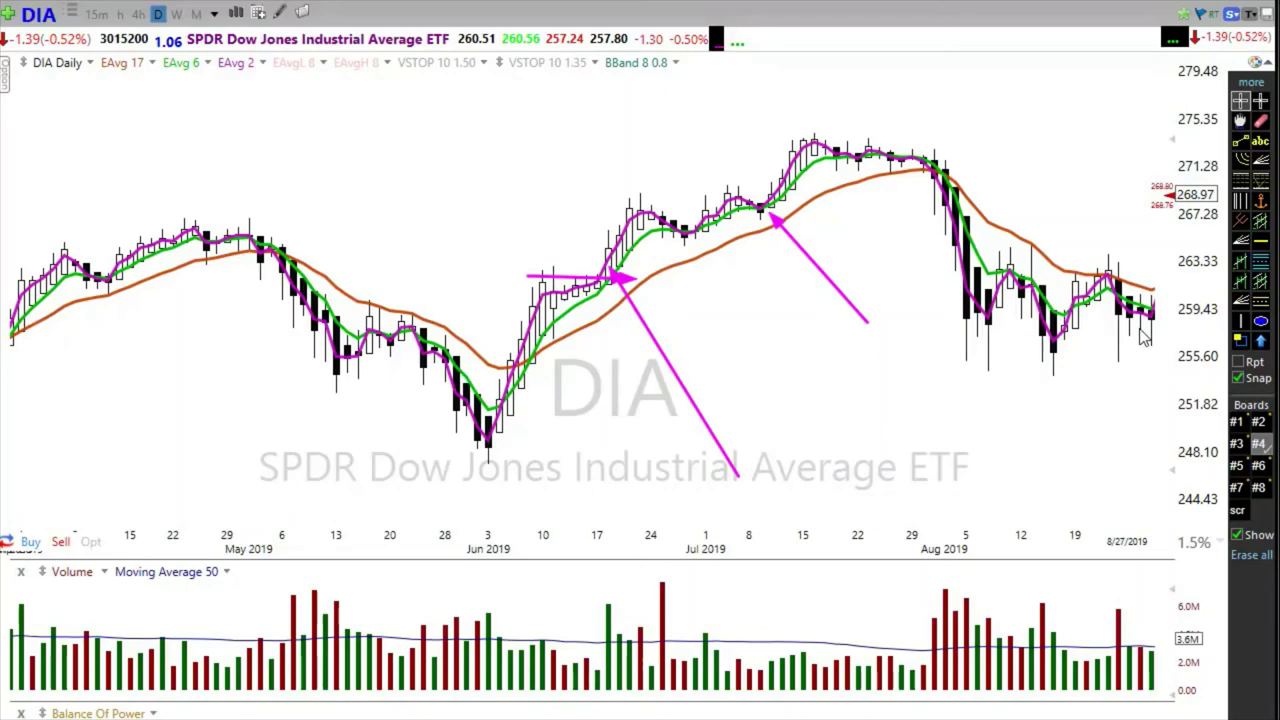
key("Escape")
Step: Mark DIA's December 2018 pause and its January and February 2019 pullbacks with magenta arrows, and delete them
scroll(811, 366, "down", 3)
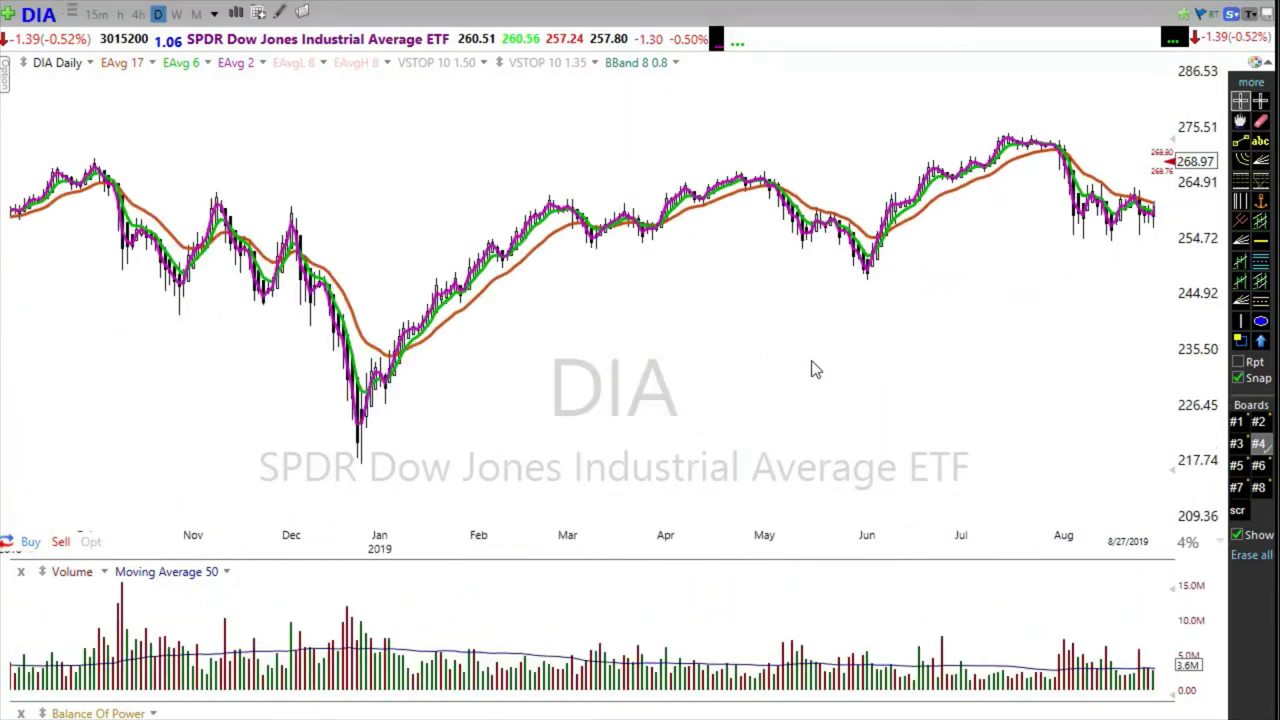
scroll(623, 383, "up", 2)
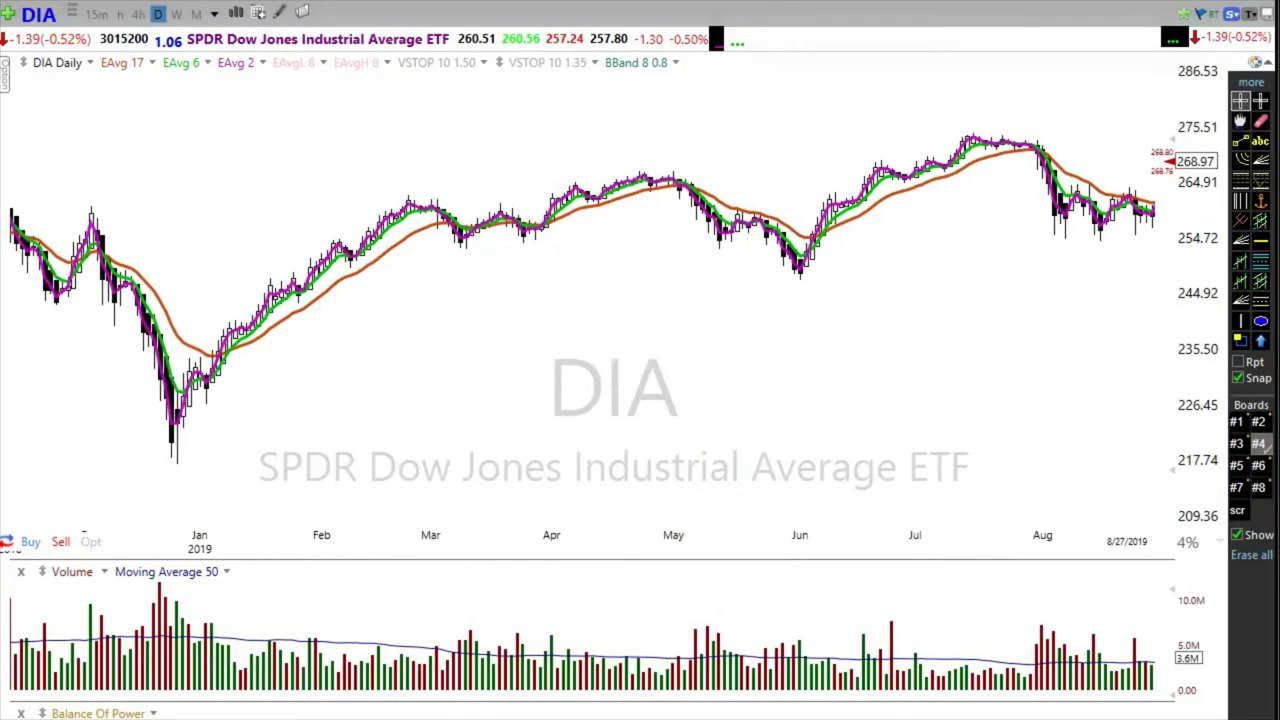
scroll(614, 300, "up", 5)
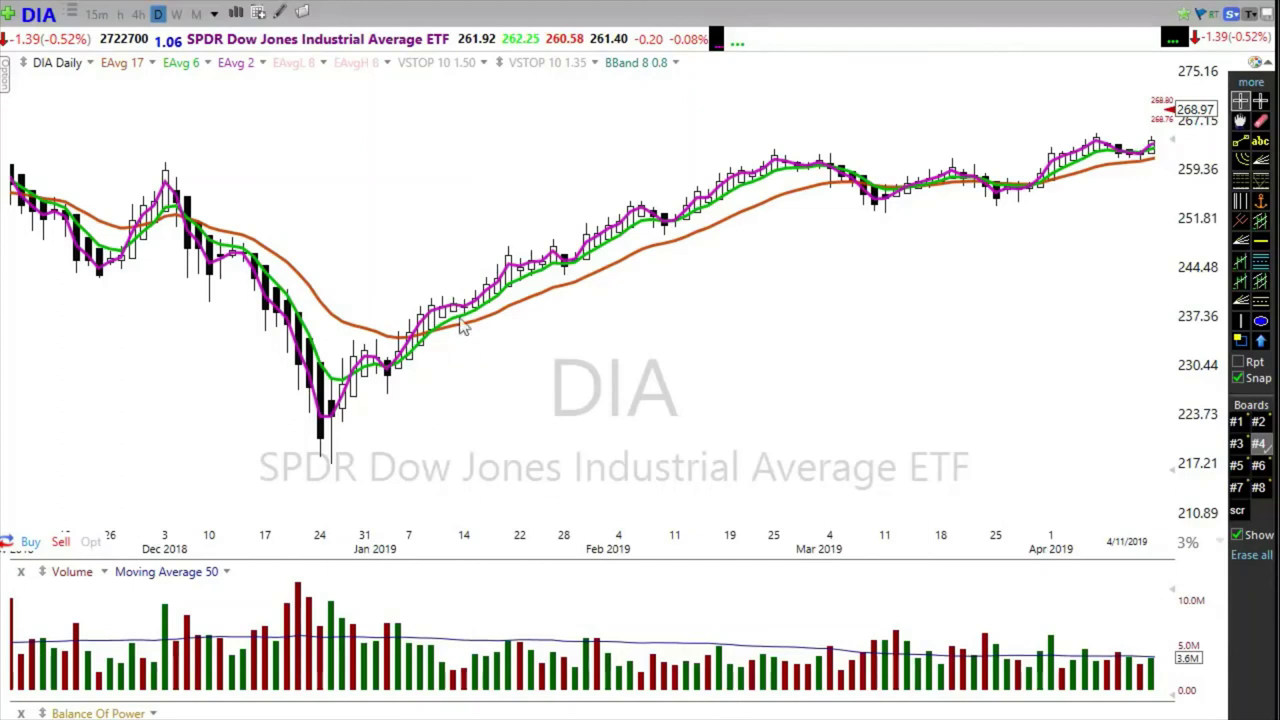
left_click_drag(422, 300, 518, 310)
left_click_drag(514, 364, 470, 308)
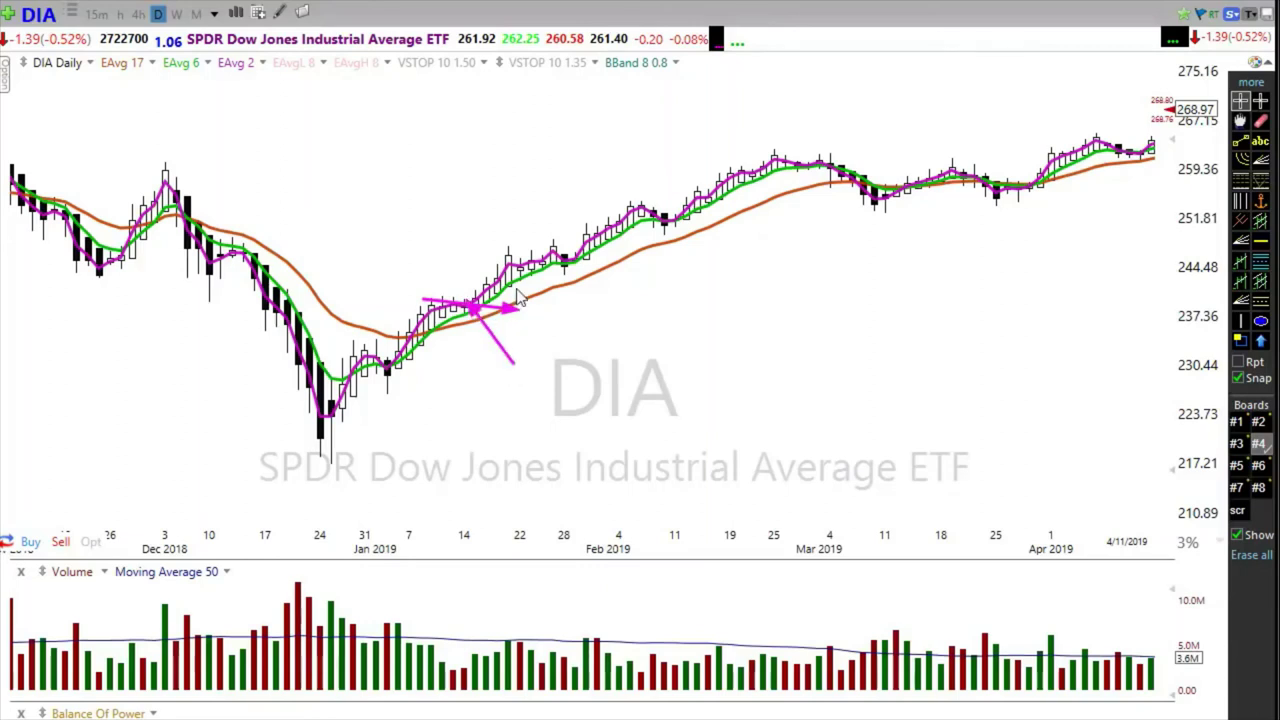
left_click_drag(497, 248, 591, 262)
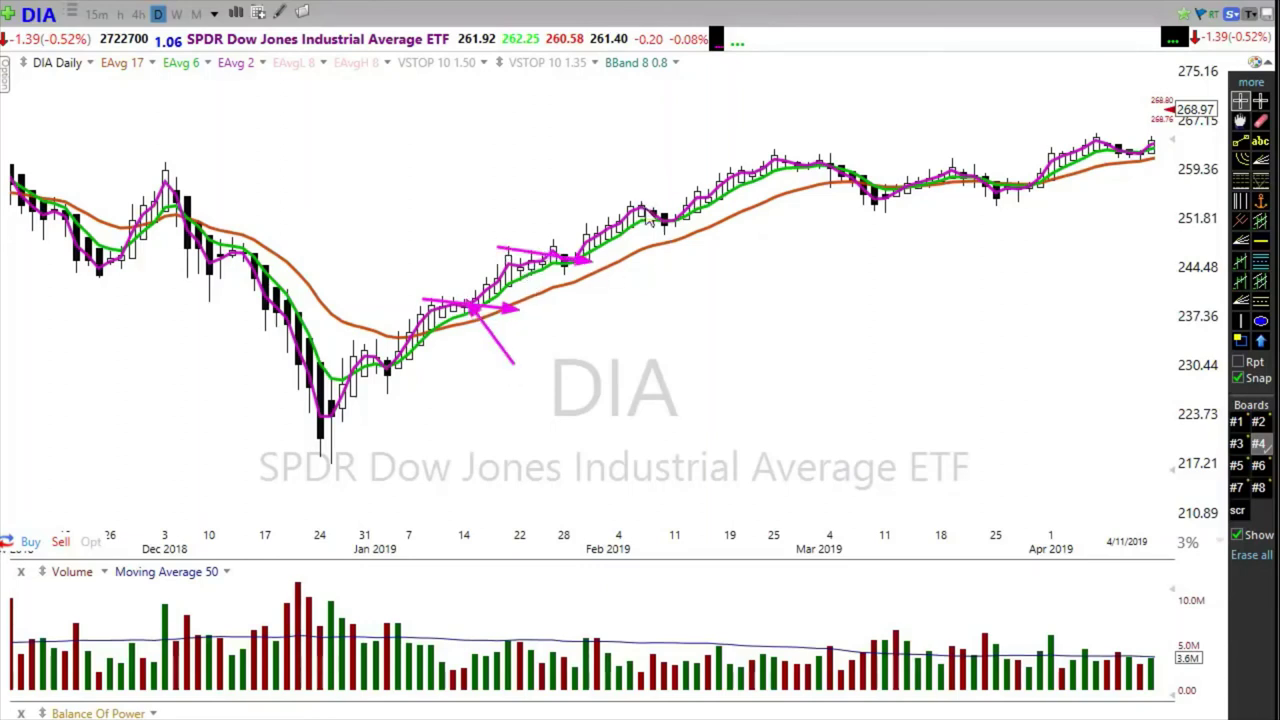
left_click_drag(640, 204, 716, 230)
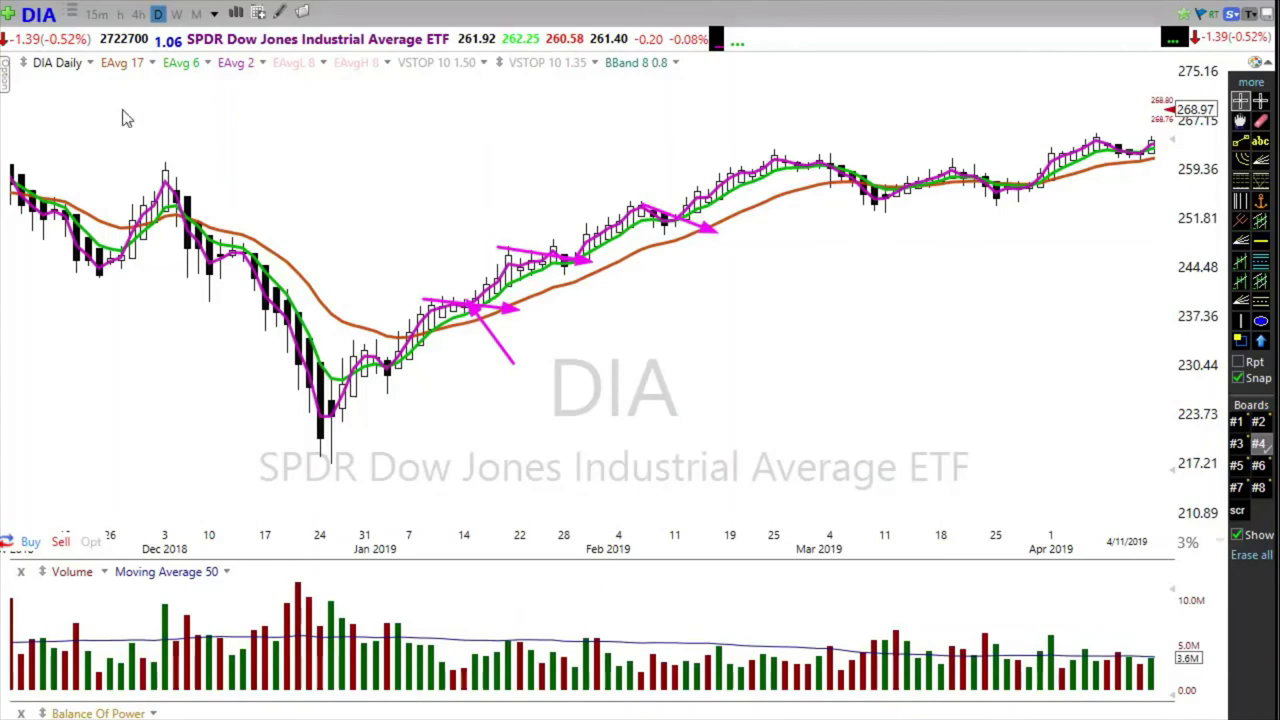
left_click_drag(197, 270, 279, 272)
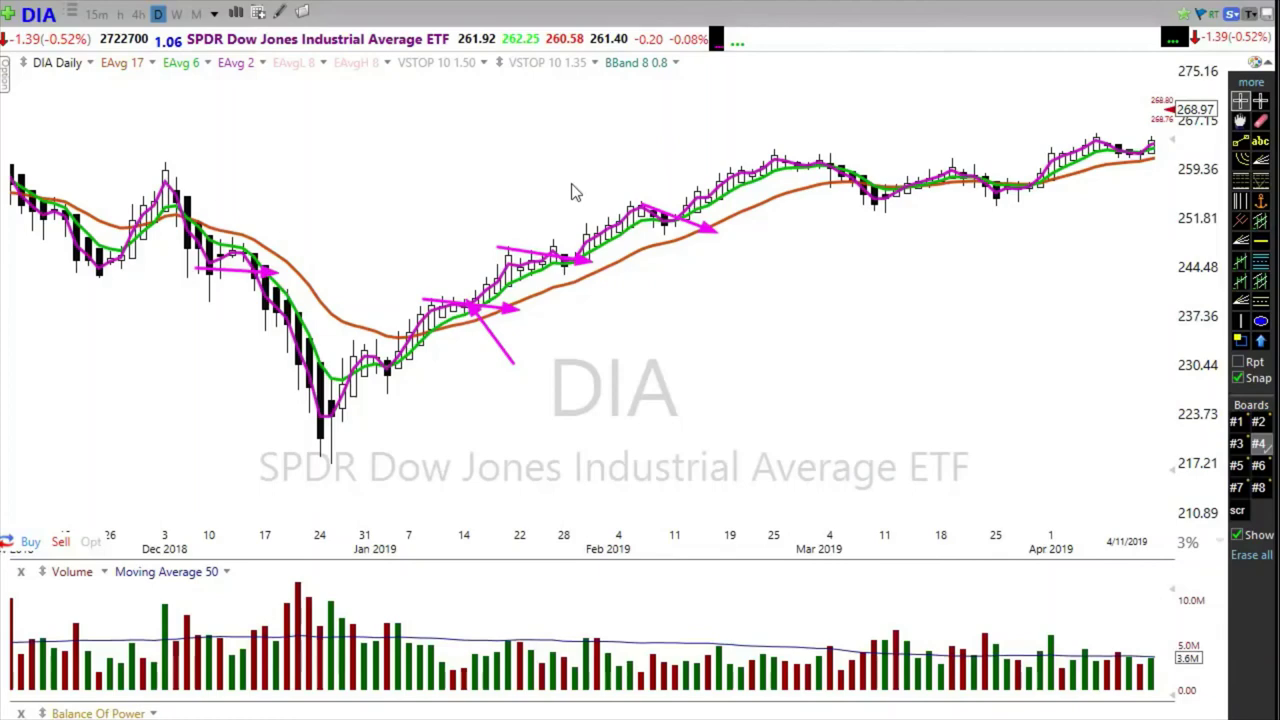
key("Delete")
Step: Examine DIA's daily price swings from mid-2017 through September 2019, including the late-2018 decline and the recovery from it
scroll(571, 357, "down", 3)
scroll(543, 362, "down", 2)
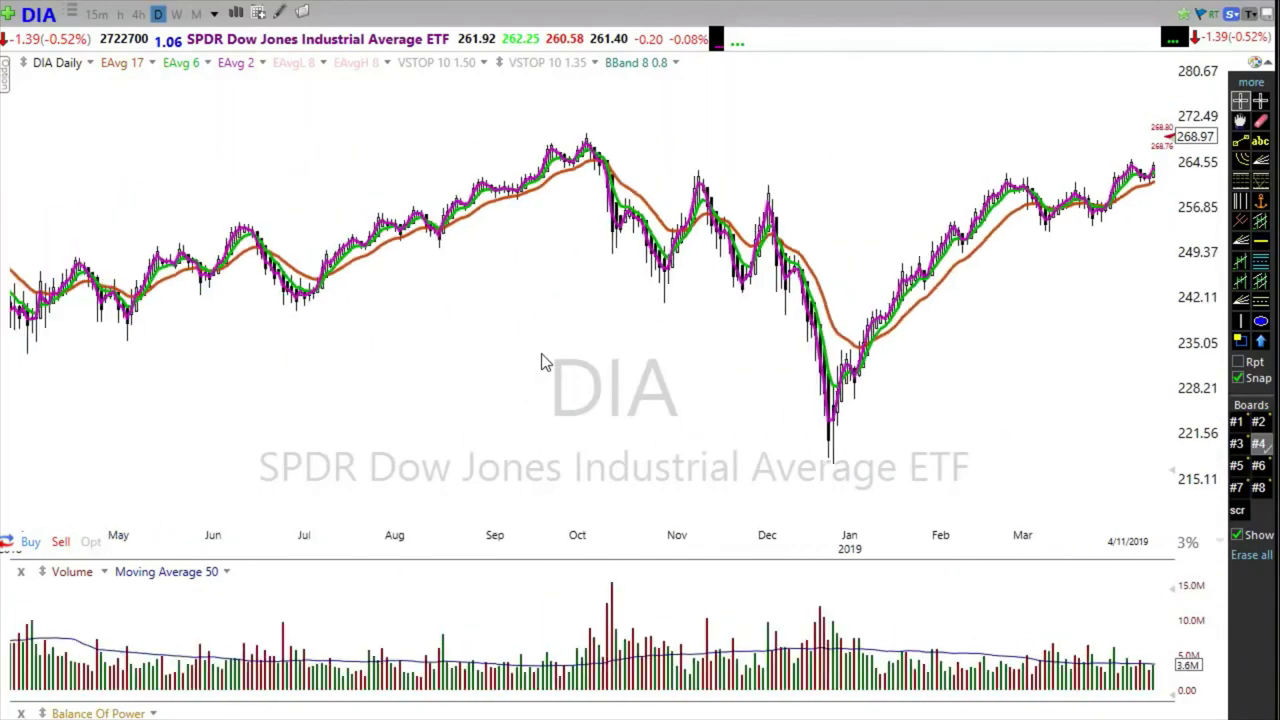
scroll(543, 362, "down", 2)
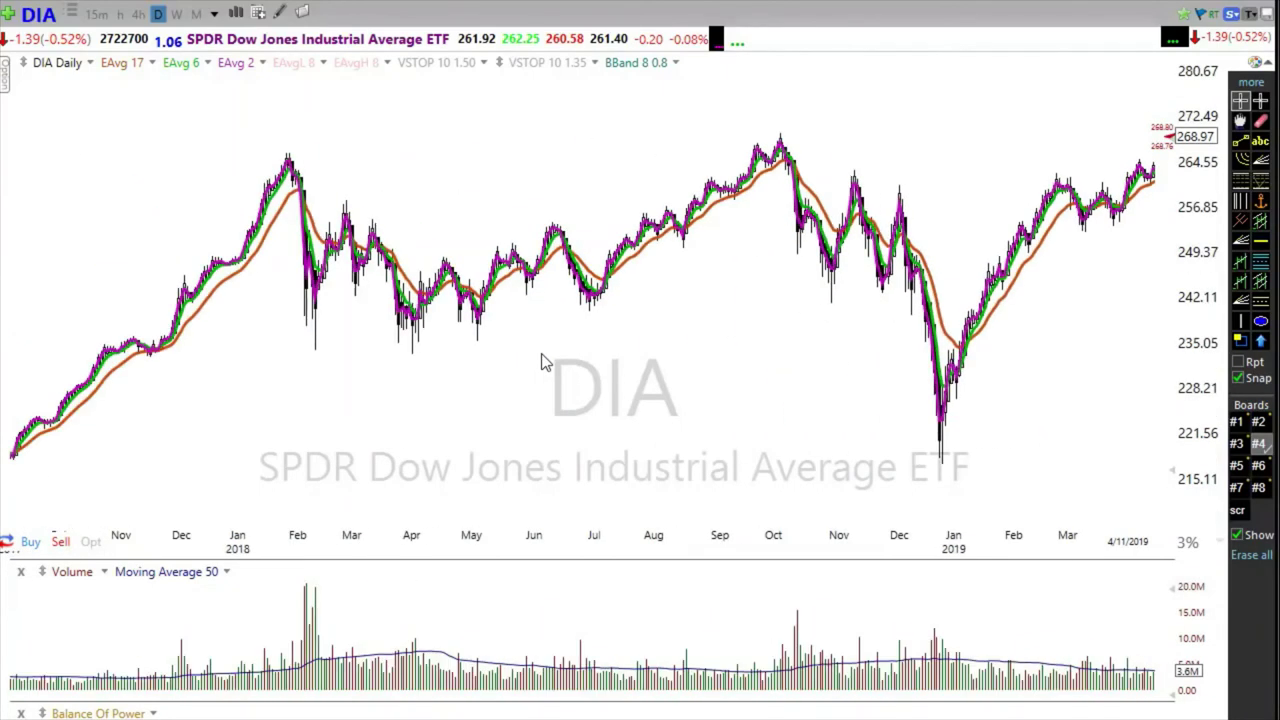
scroll(543, 362, "down", 2)
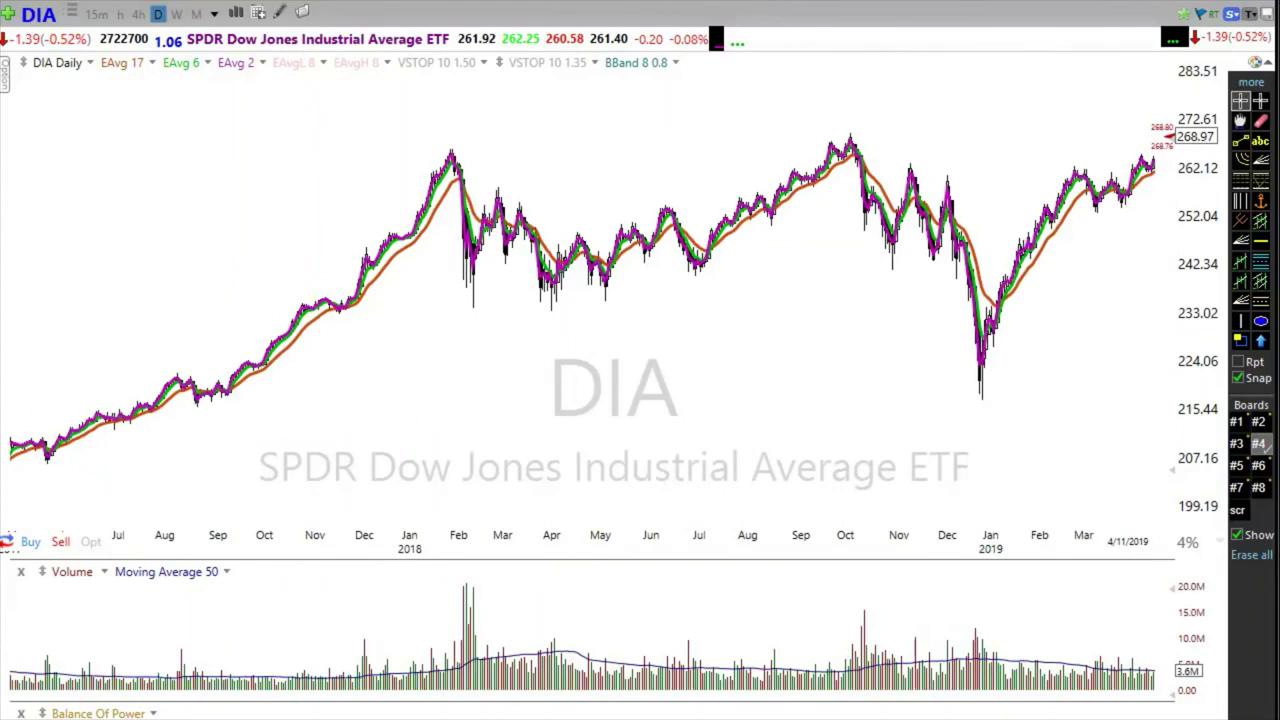
scroll(583, 300, "up", 6)
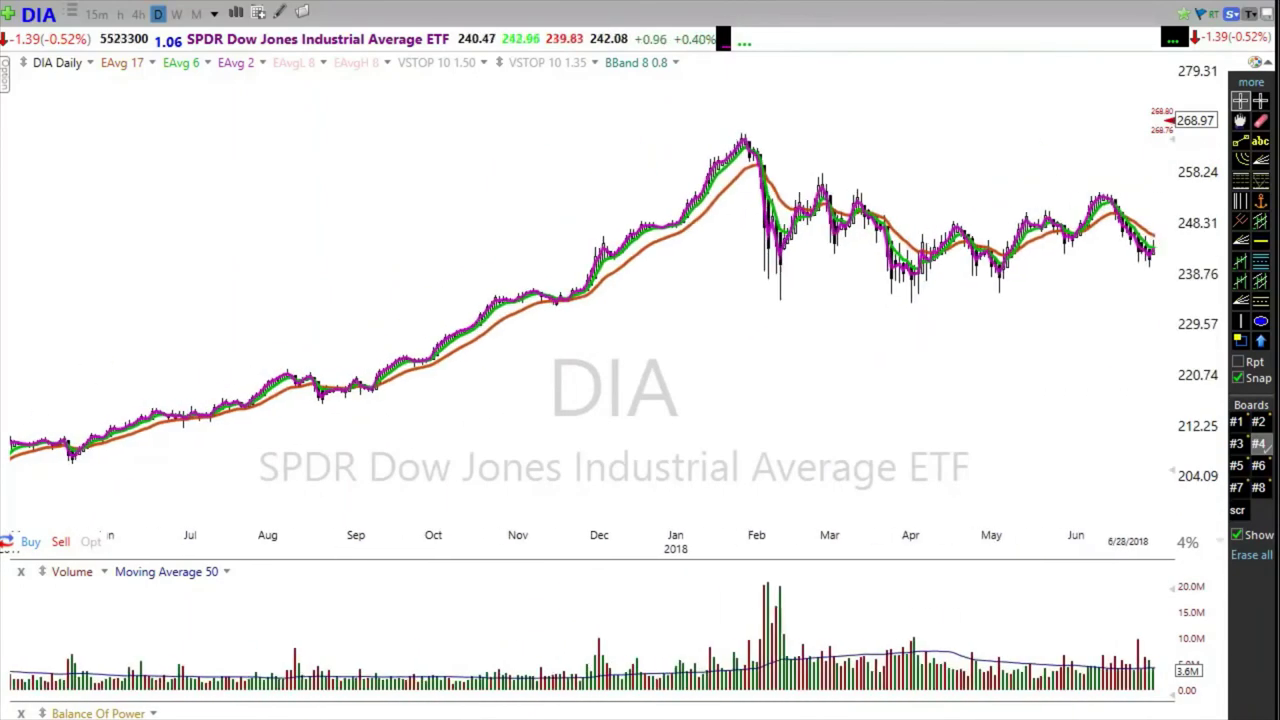
scroll(890, 552, "up", 4)
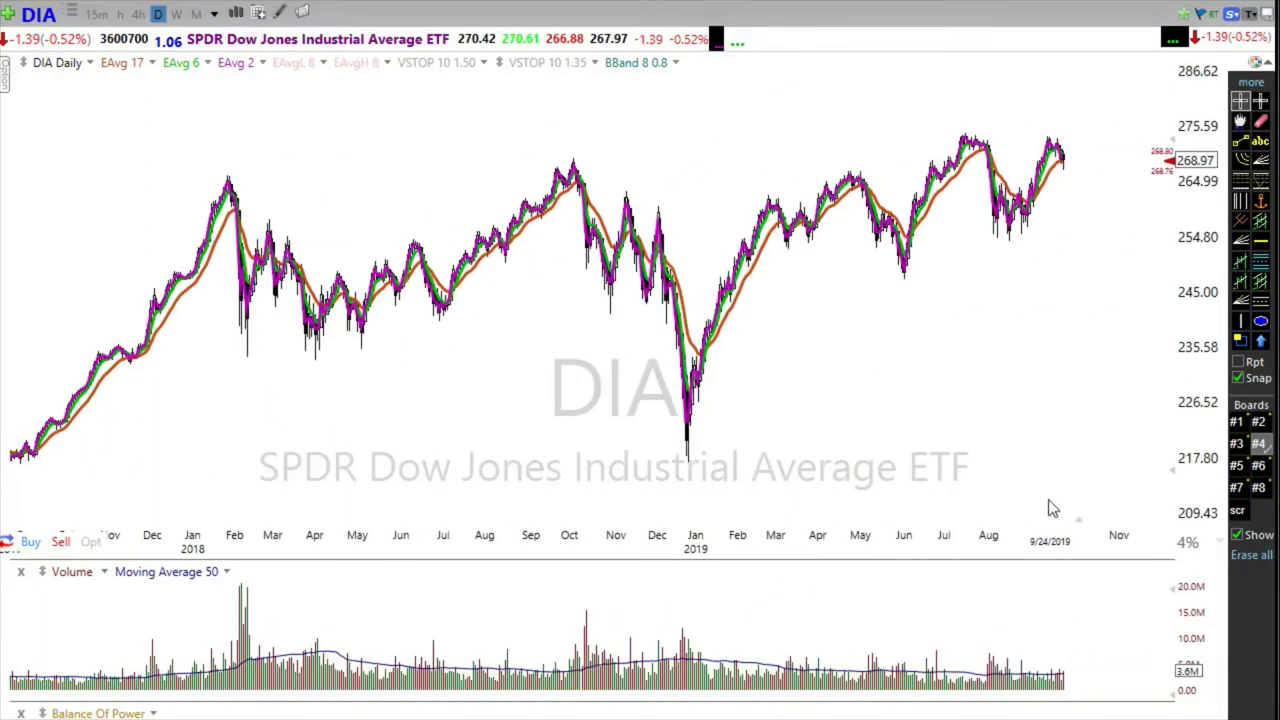
scroll(1040, 500, "up", 4)
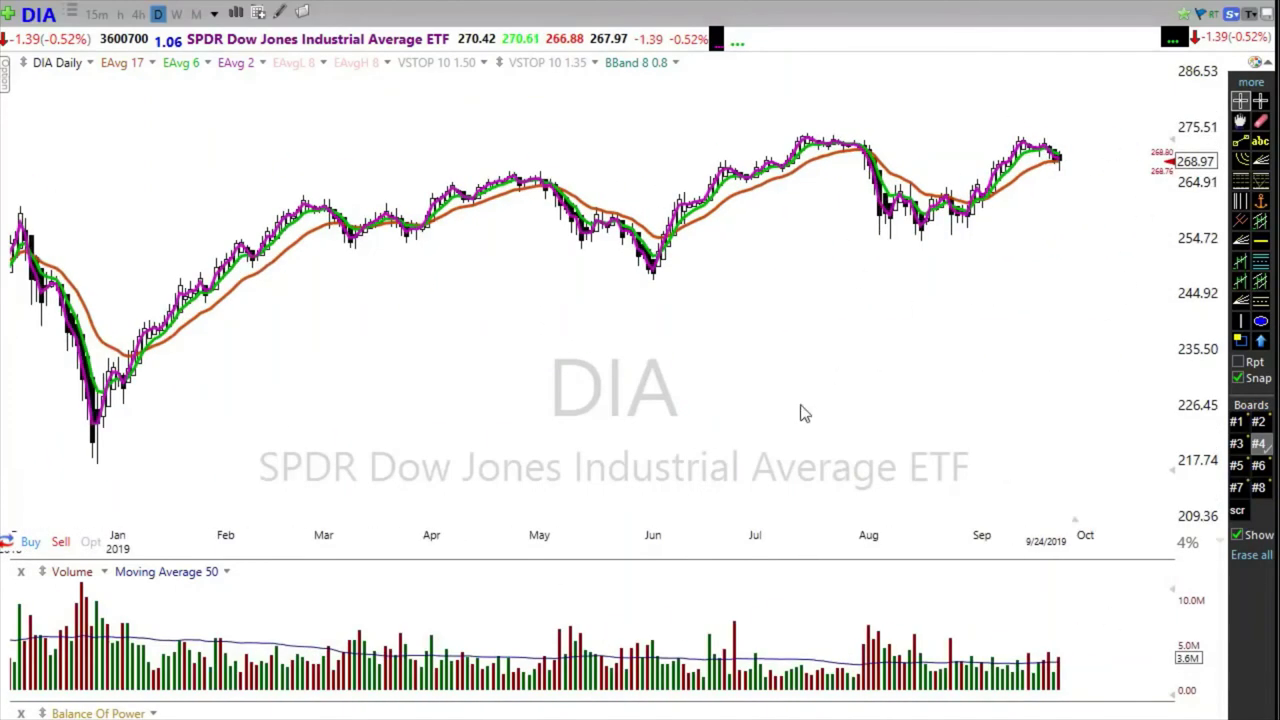
scroll(642, 468, "down", 1)
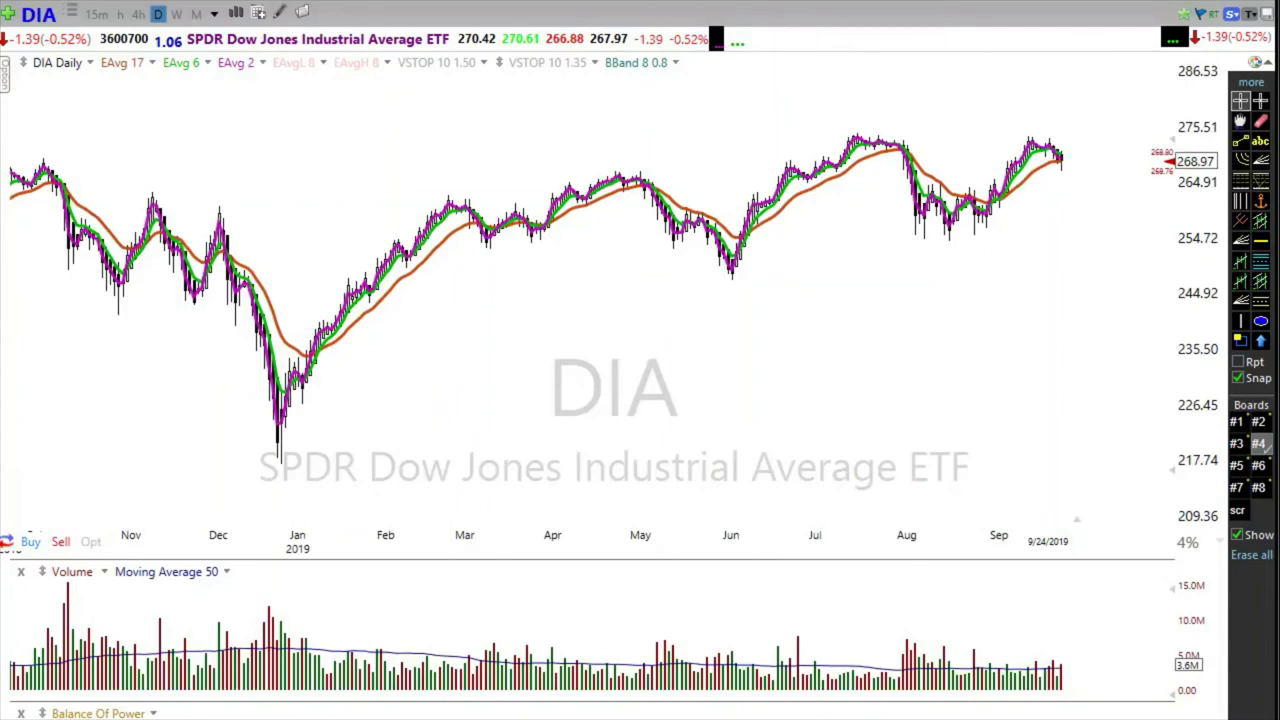
scroll(710, 437, "up", 3)
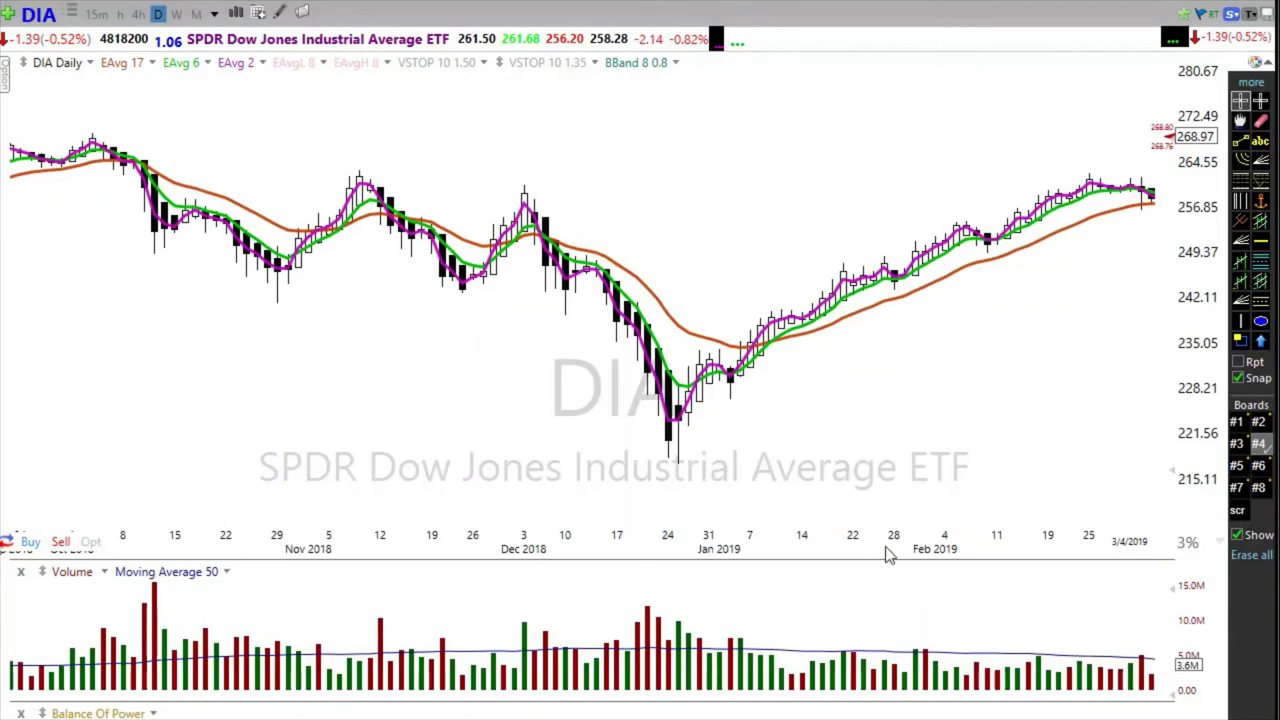
left_click_drag(887, 546, 797, 340)
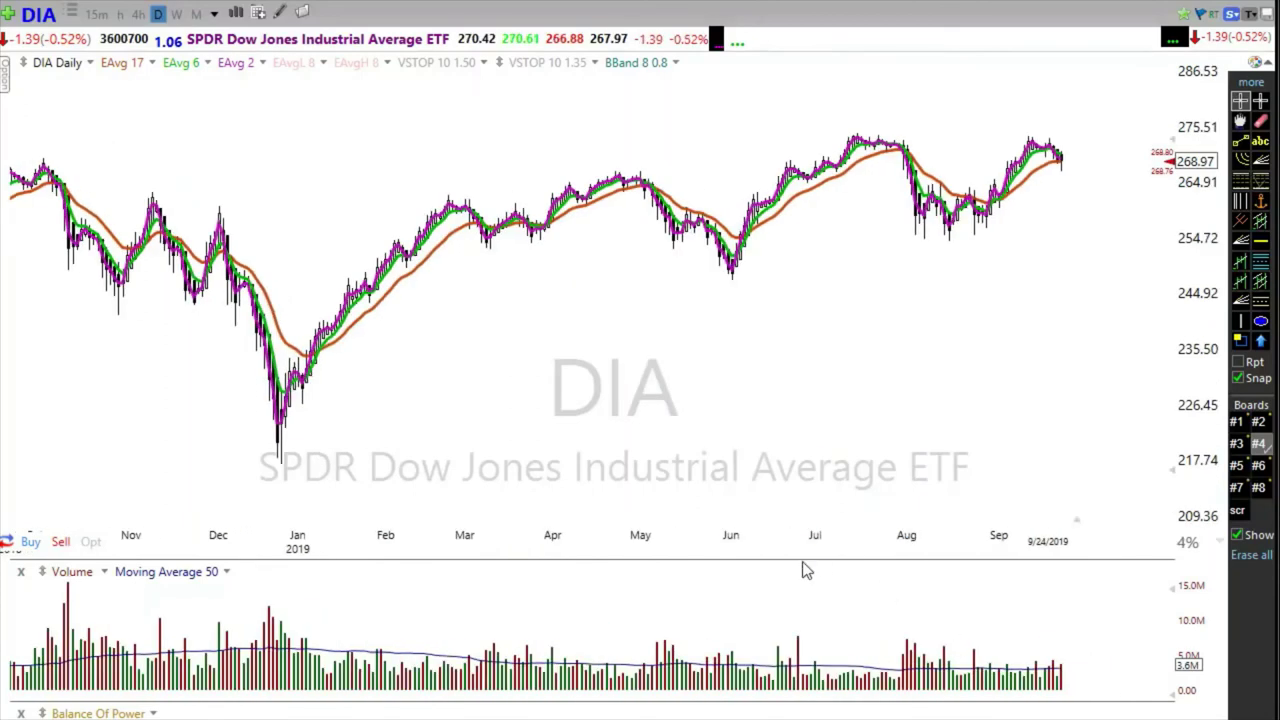
scroll(802, 564, "up", 1)
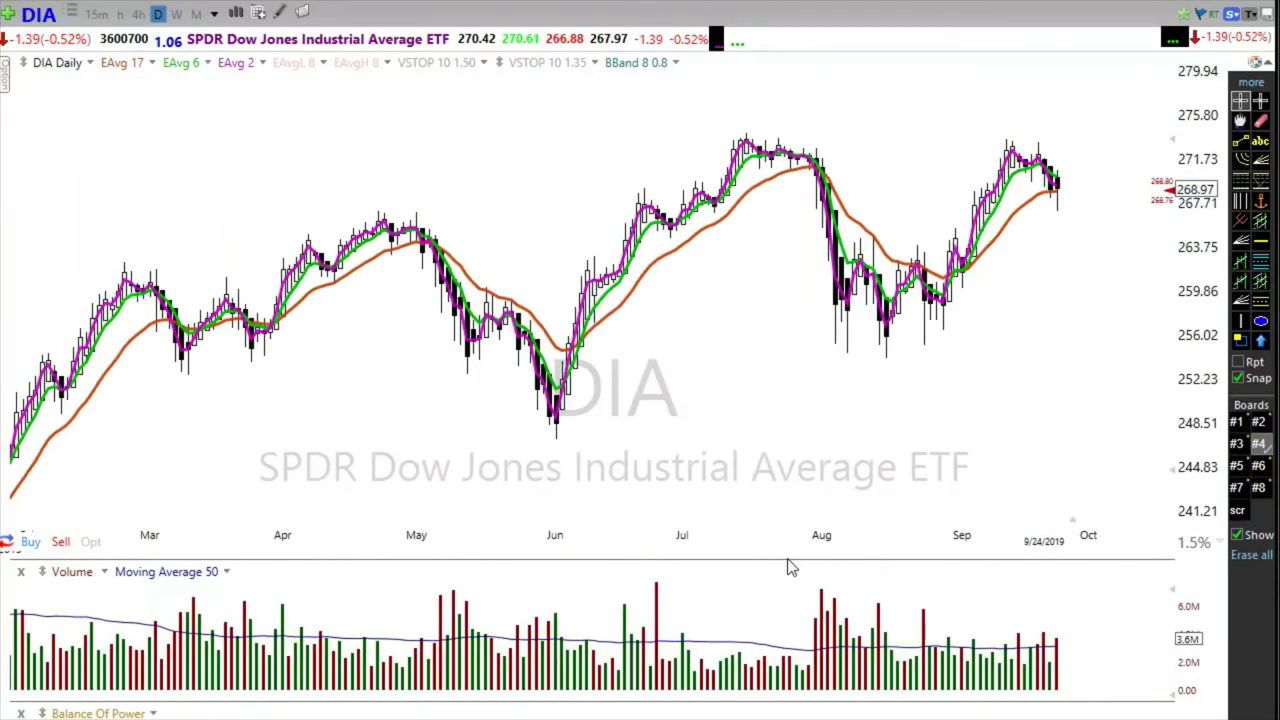
scroll(784, 560, "up", 1)
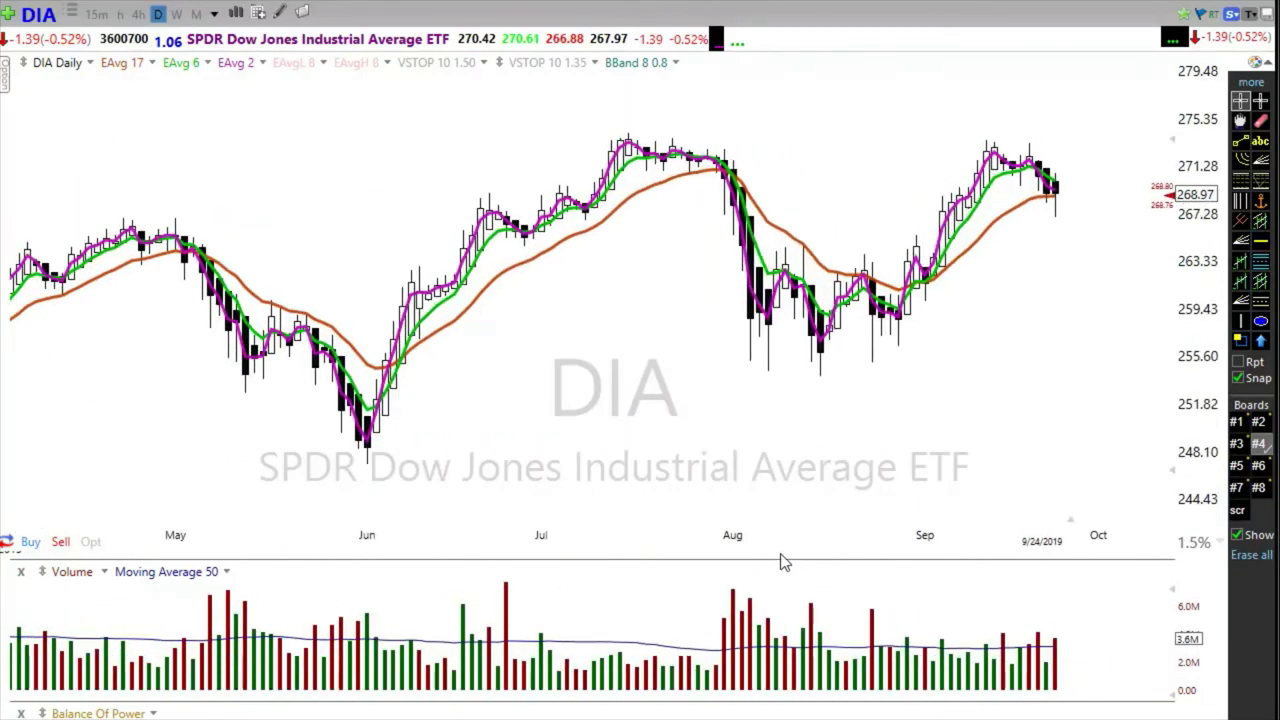
scroll(784, 562, "up", 1)
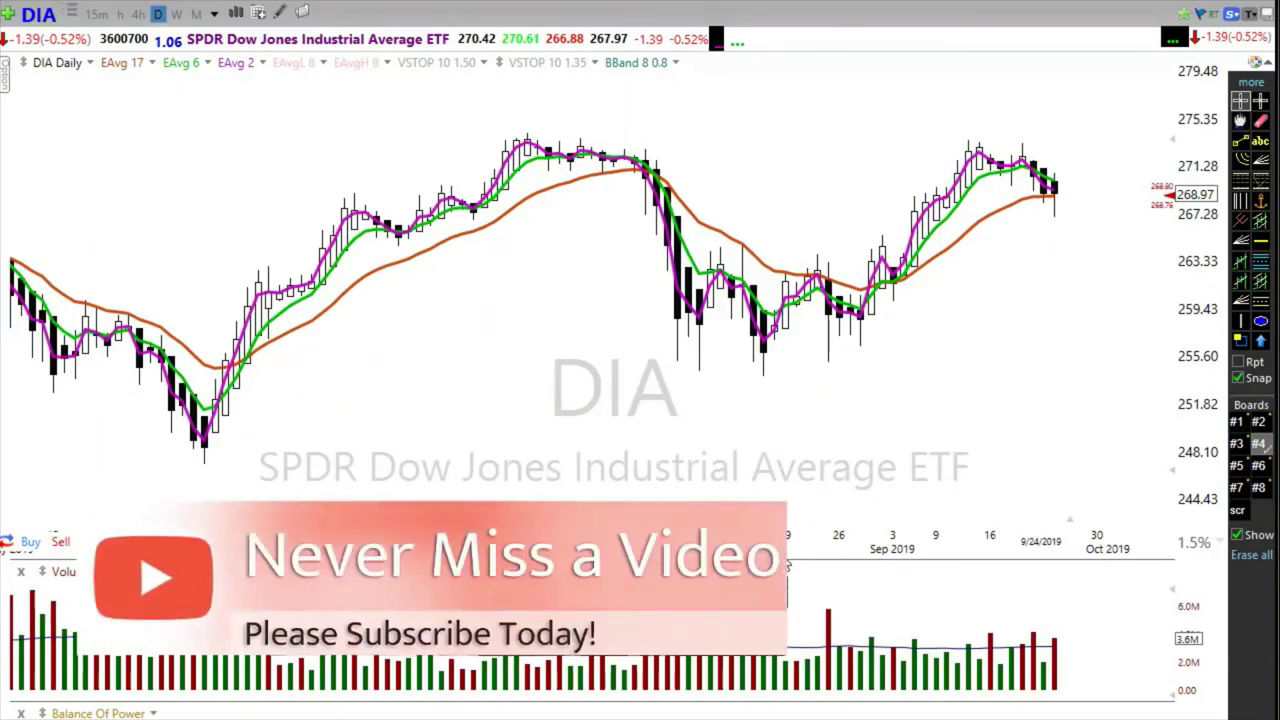
Step: Load Visa (V) in place of DIA and view its trend since early 2018 on the weekly timeframe
type("V")
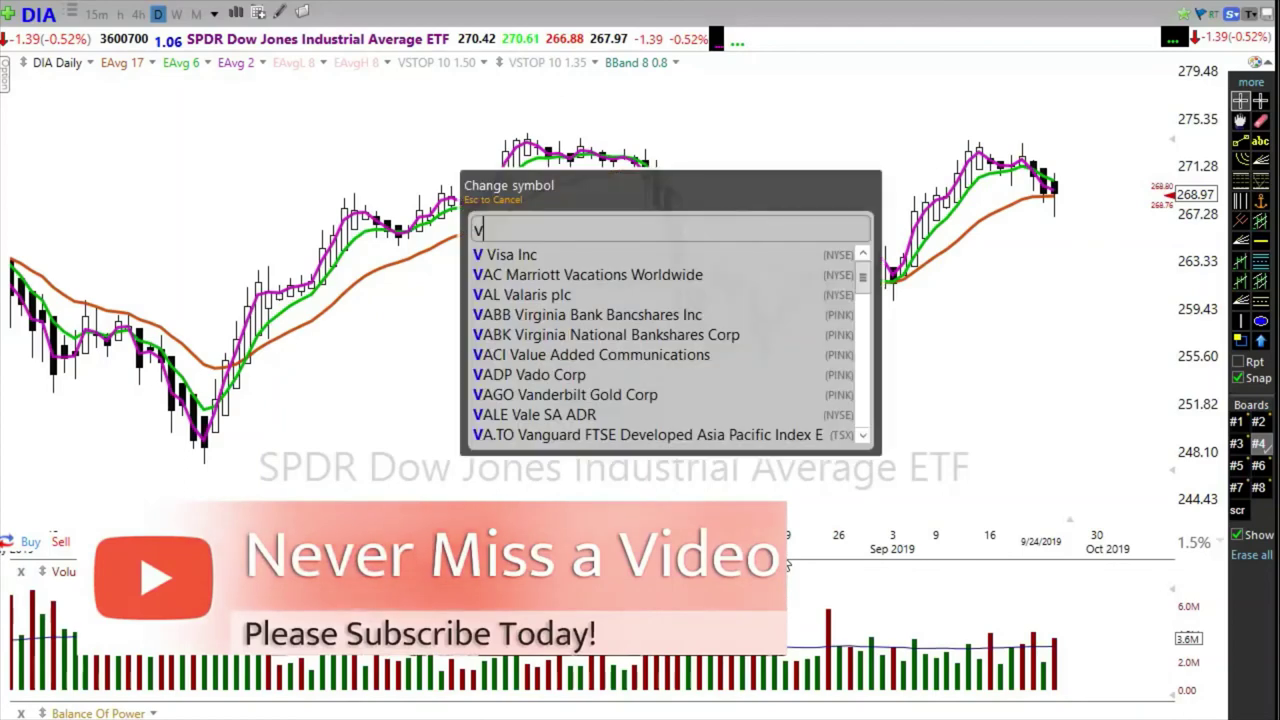
key("Return")
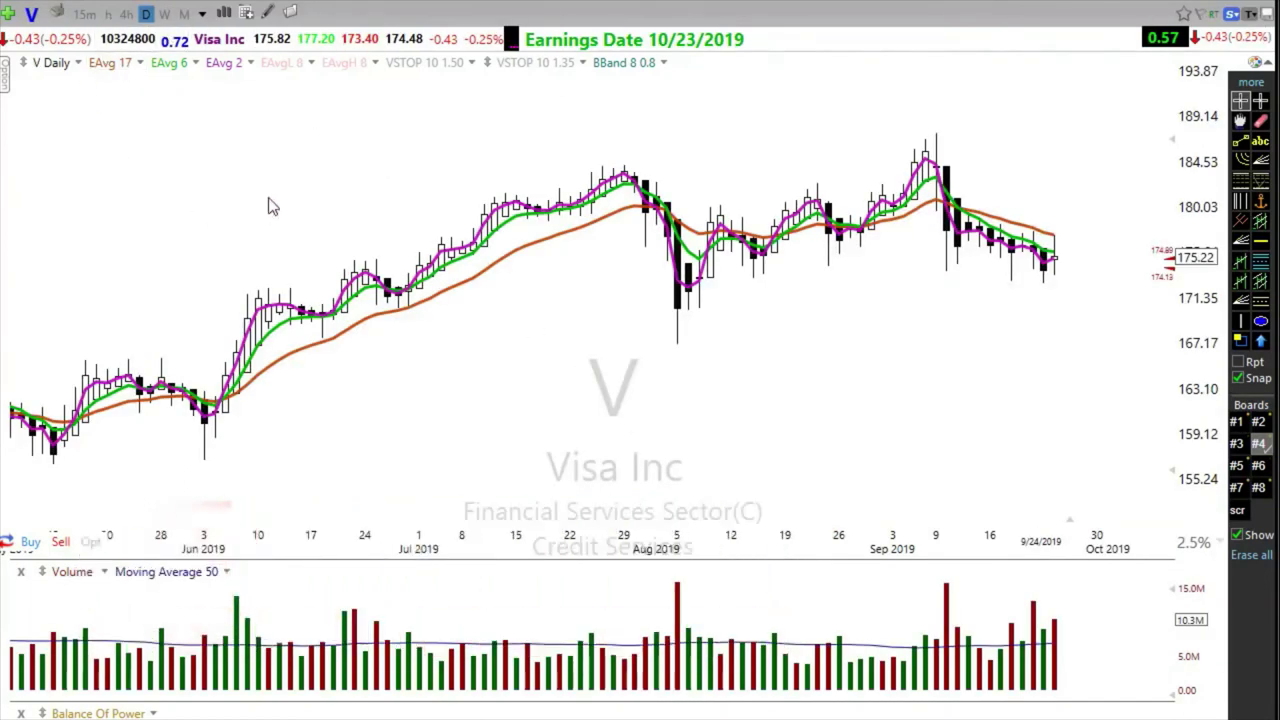
left_click(164, 13)
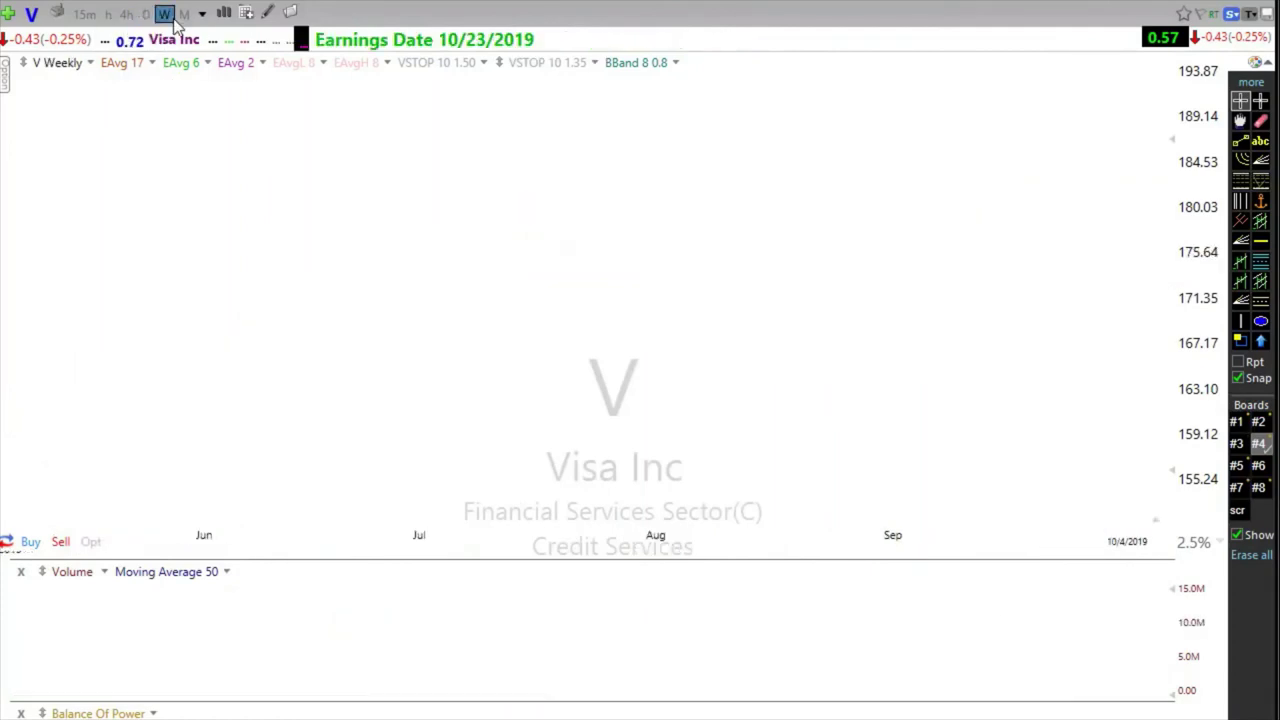
scroll(682, 415, "up", 2)
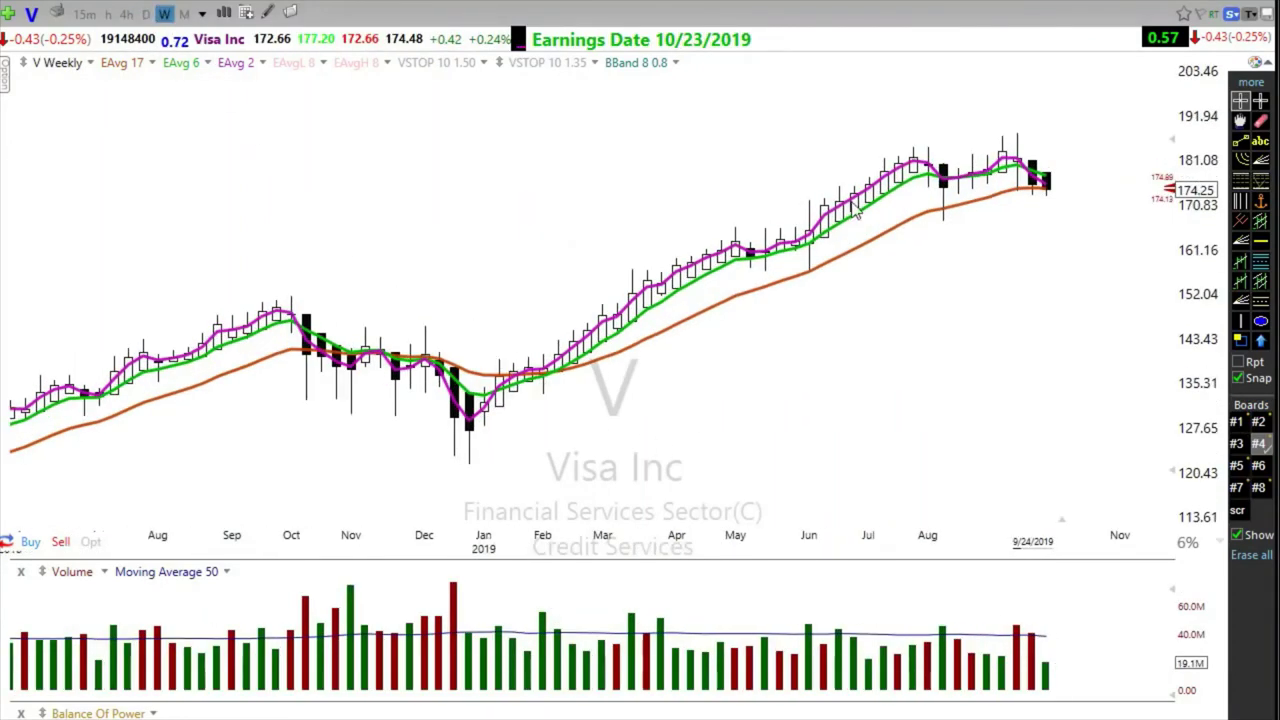
scroll(766, 386, "down", 2)
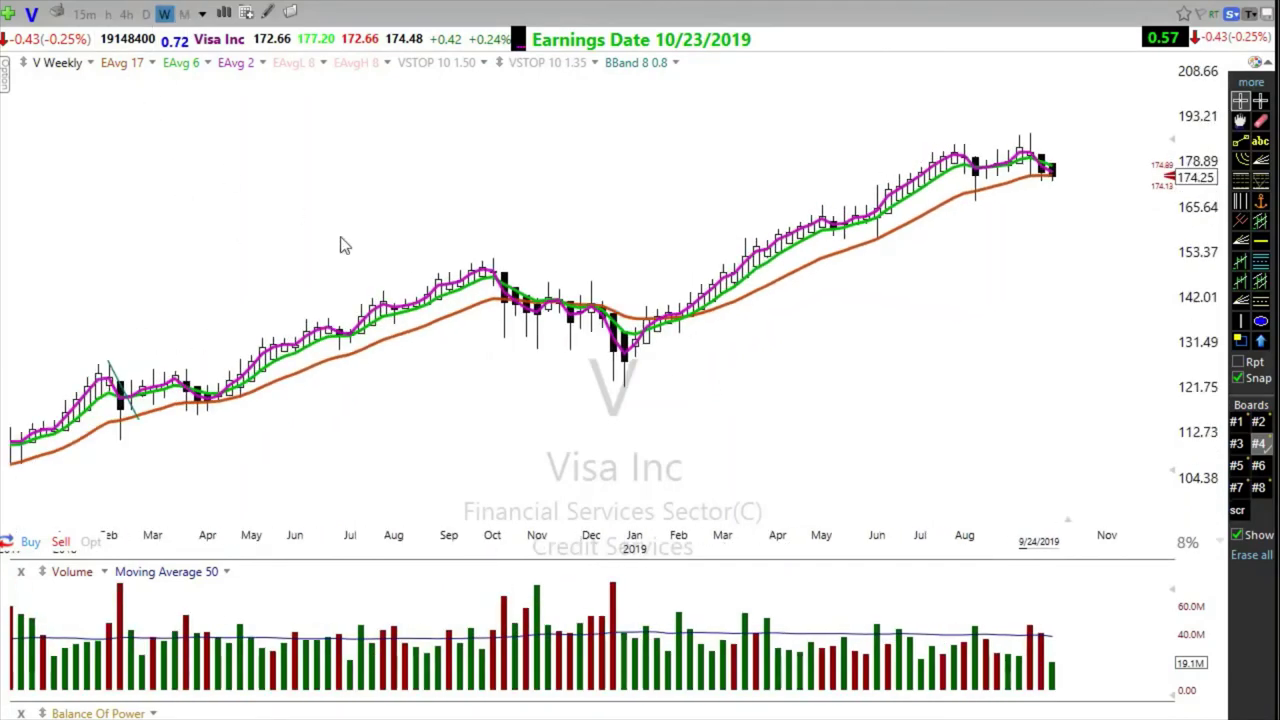
Step: Switch Visa to the 3-day timeframe, mark its early-2019 pause and the advance to May with magenta arrows, and delete them
type("3d")
key("Return")
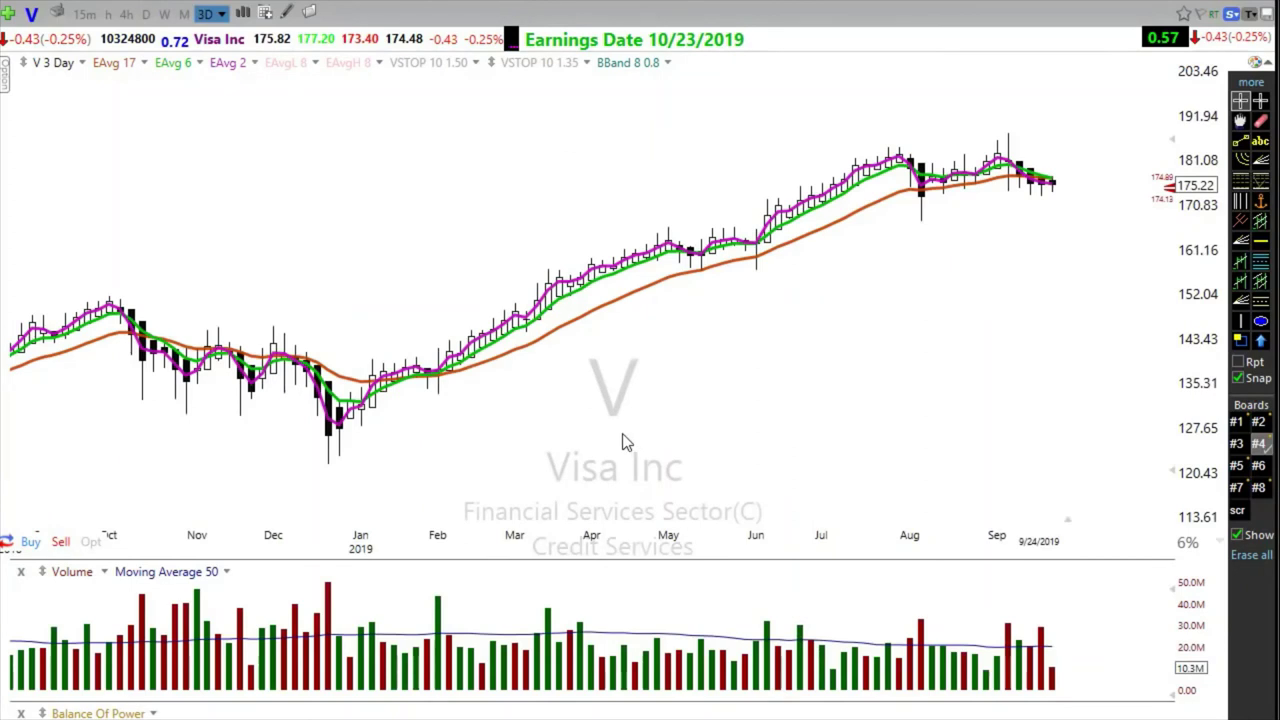
scroll(613, 435, "up", 1)
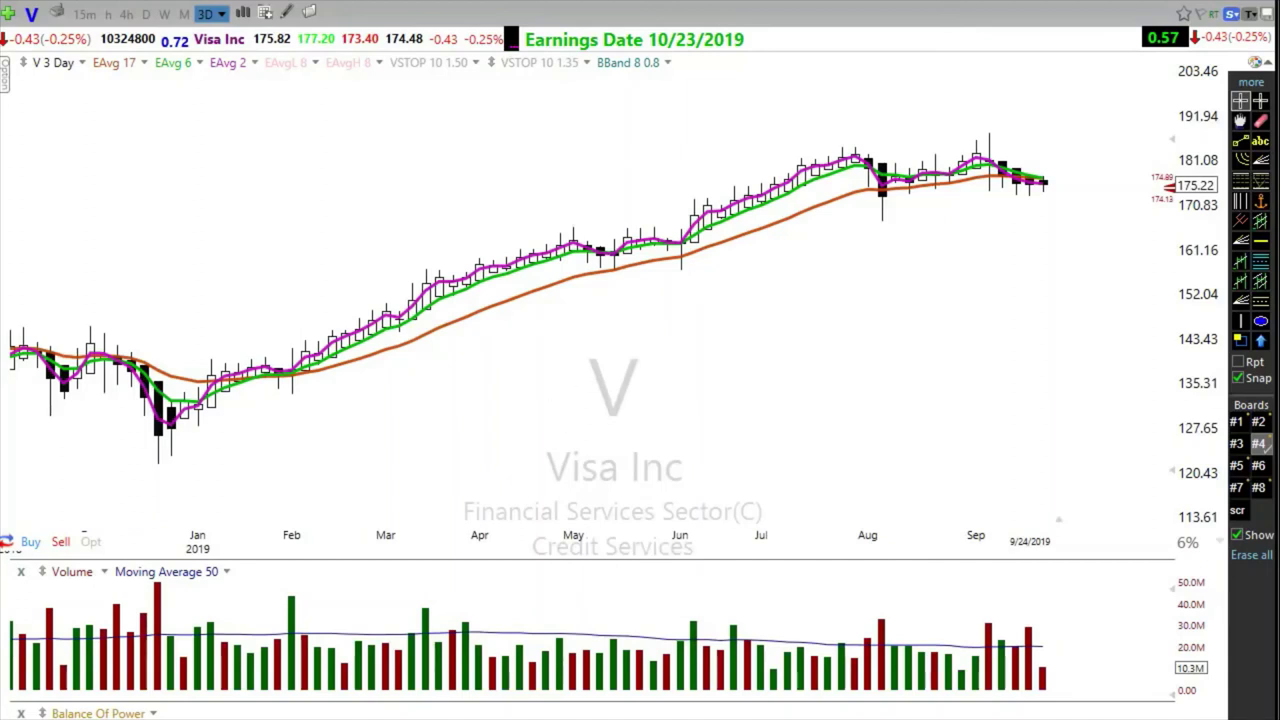
mouse_move(211, 362)
left_mouse_down()
mouse_move(340, 378)
mouse_move(460, 310)
mouse_move(597, 258)
left_mouse_up()
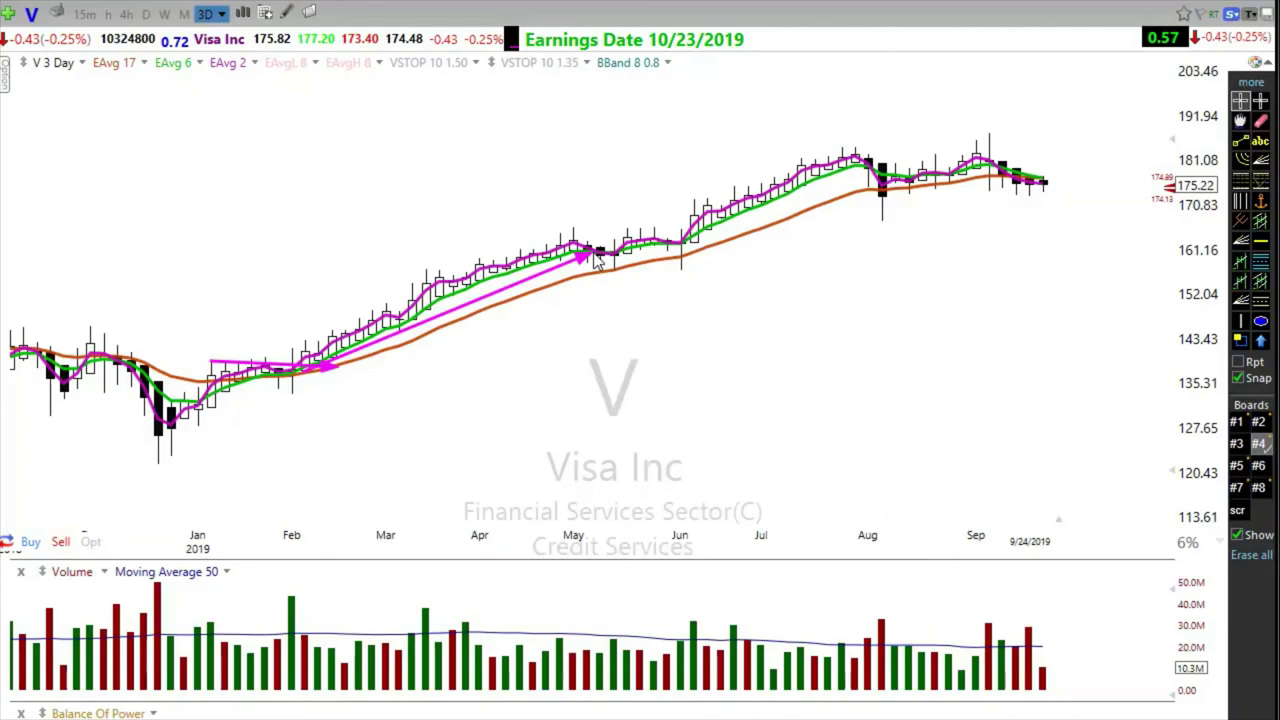
key("Delete")
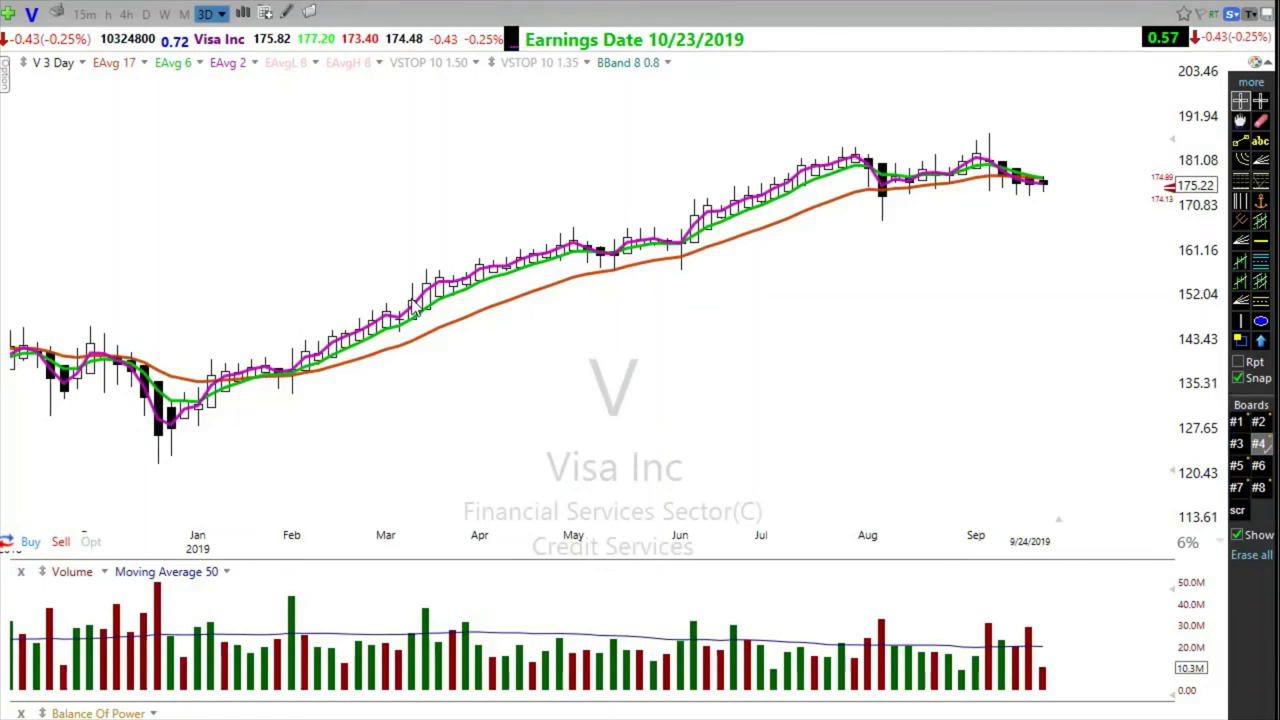
Step: Switch Visa's chart to the monthly timeframe and show its full price history back to 2008
left_click(184, 13)
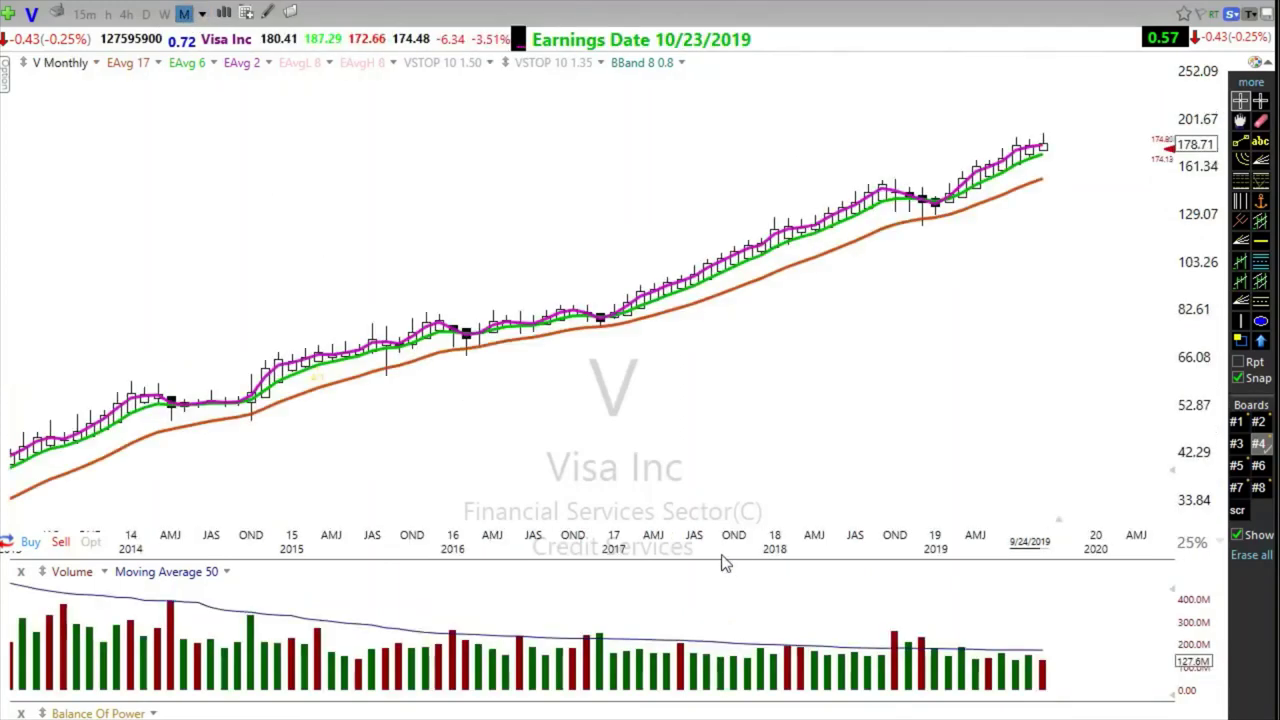
scroll(758, 455, "down", 5)
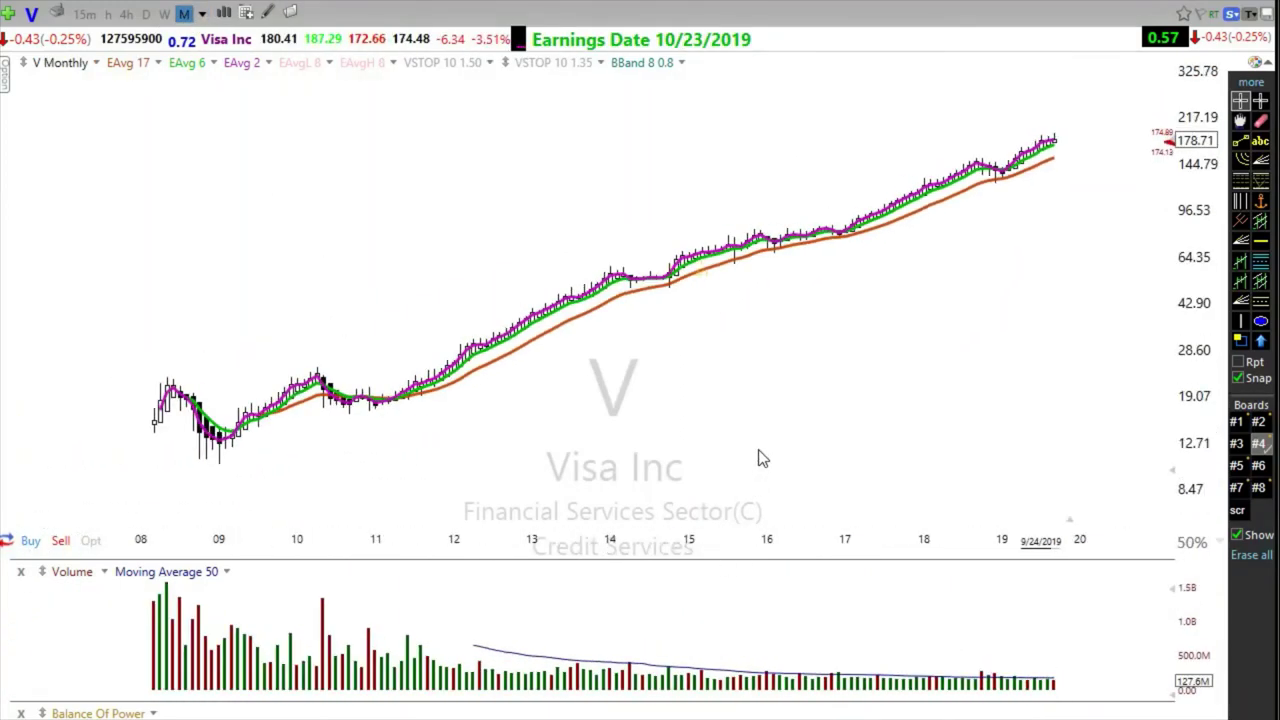
Step: Compare Visa's long-term monthly trend up to September 2019 with its mid-2019 daily swings, ending on the monthly timeframe
scroll(784, 429, "up", 2)
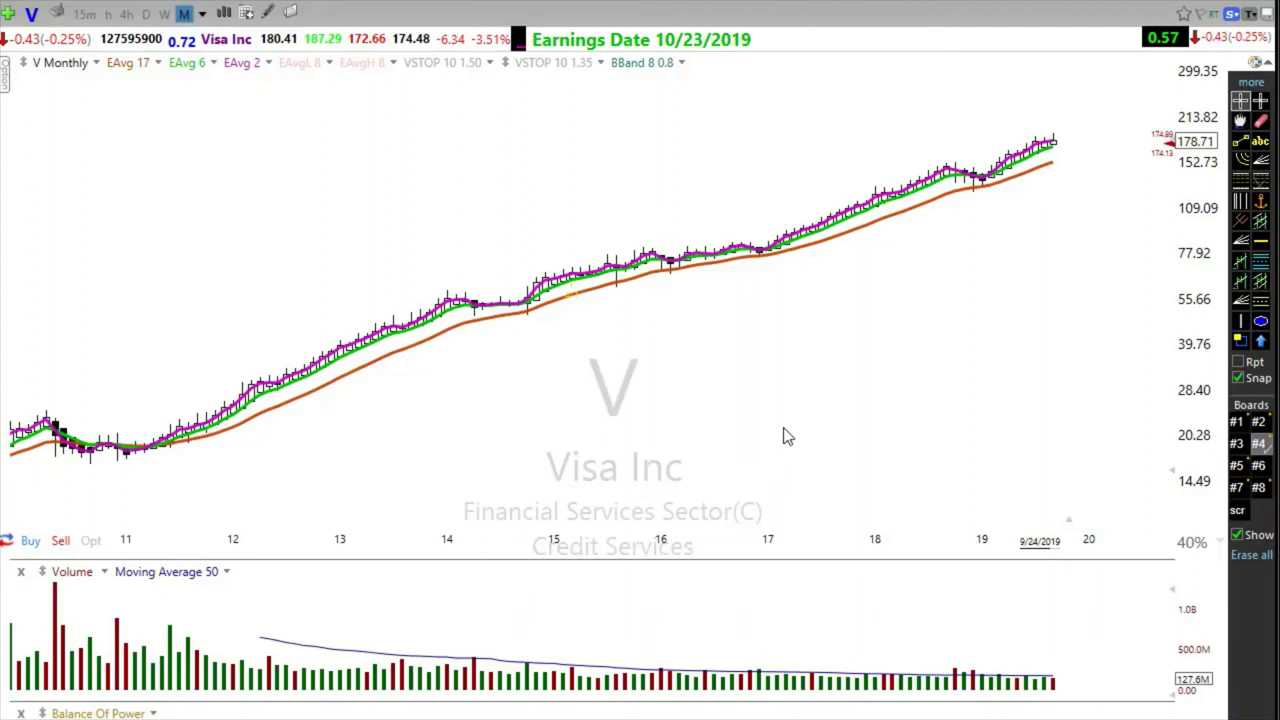
scroll(1000, 390, "up", 2)
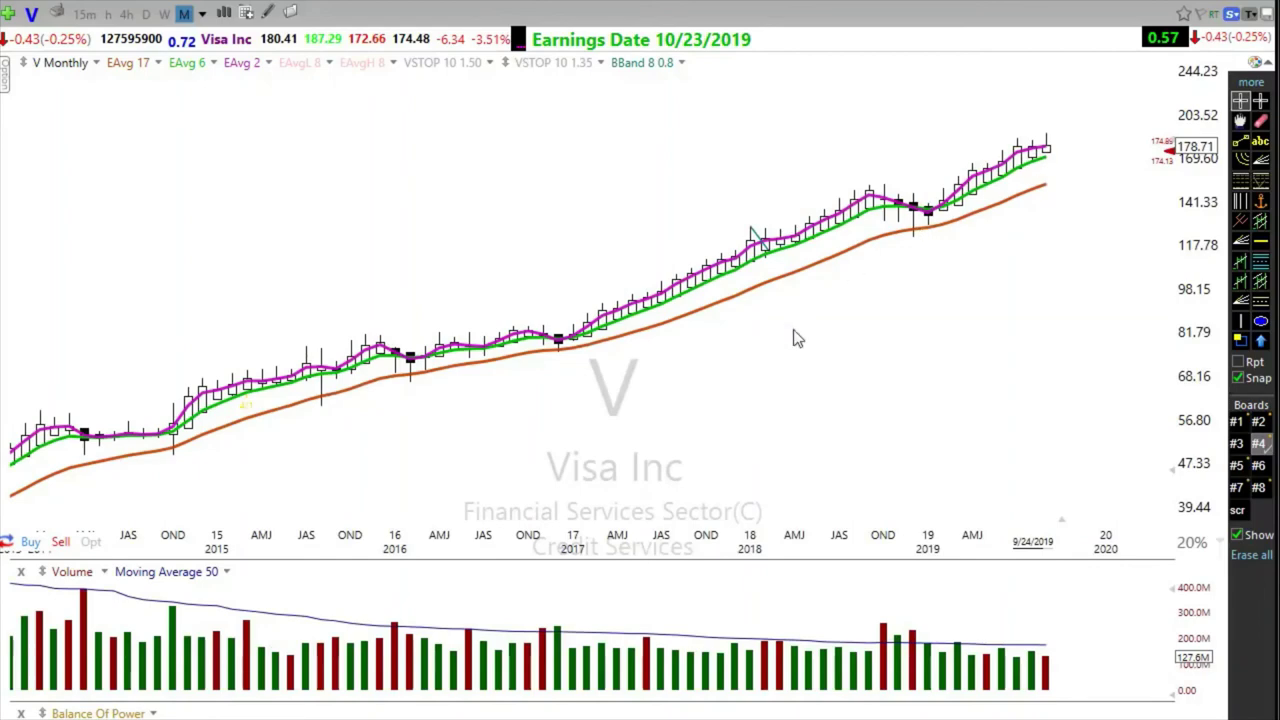
key("d")
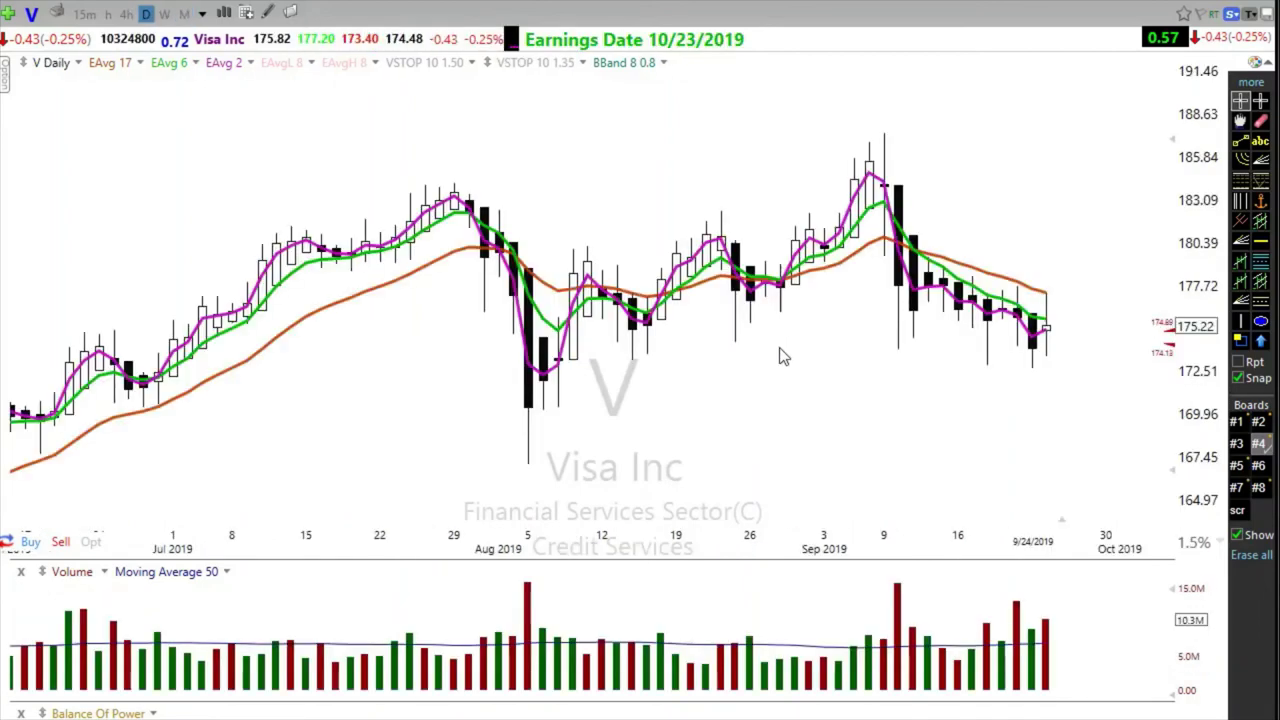
scroll(783, 357, "down", 1)
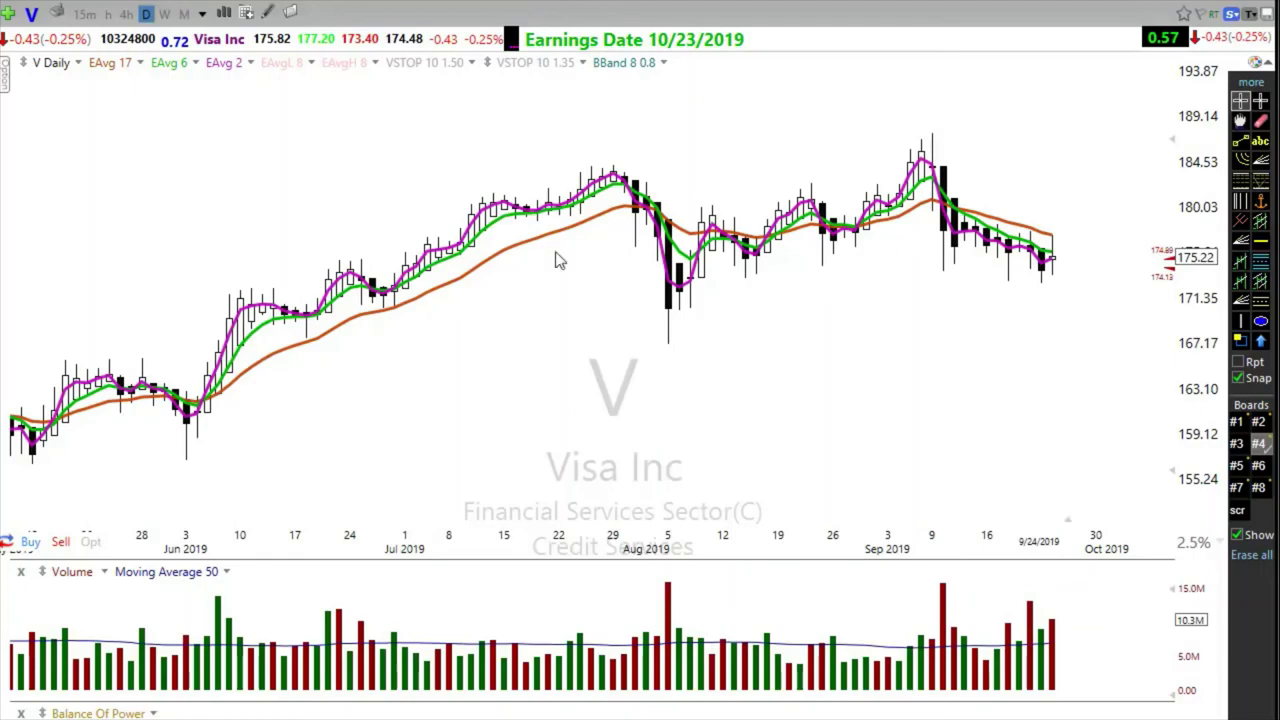
left_click(184, 14)
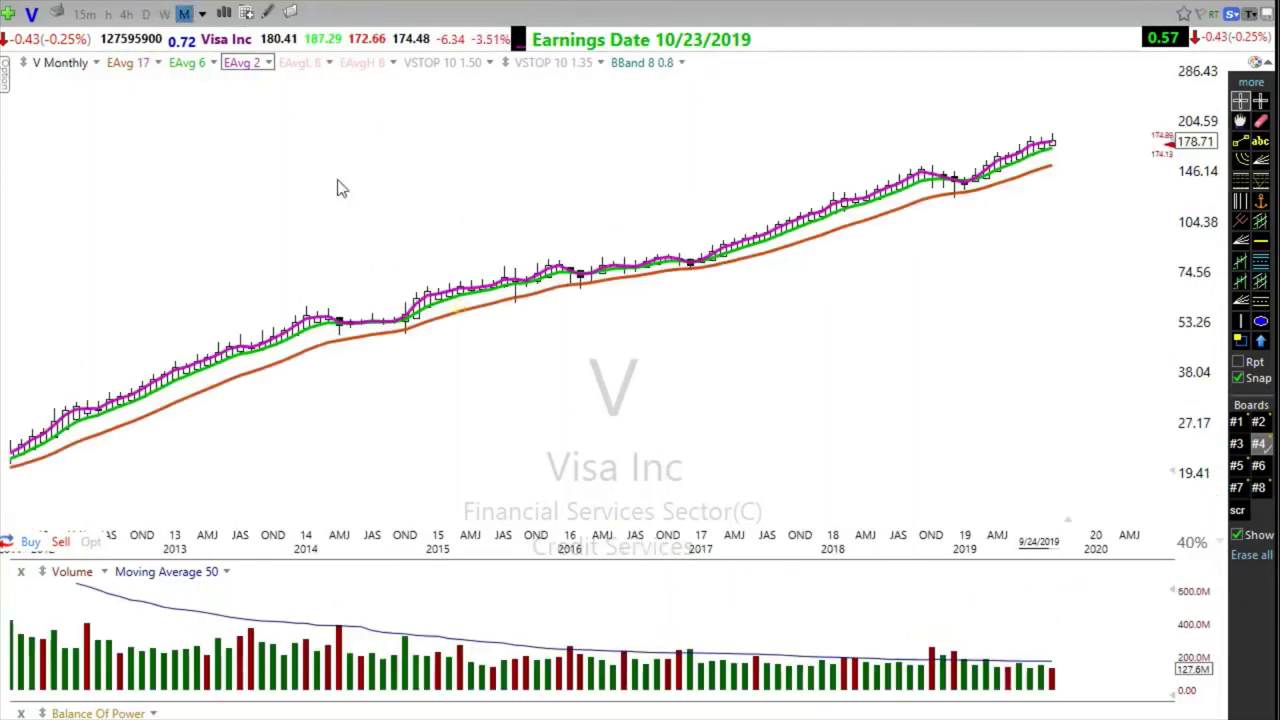
scroll(640, 350, "up", 2)
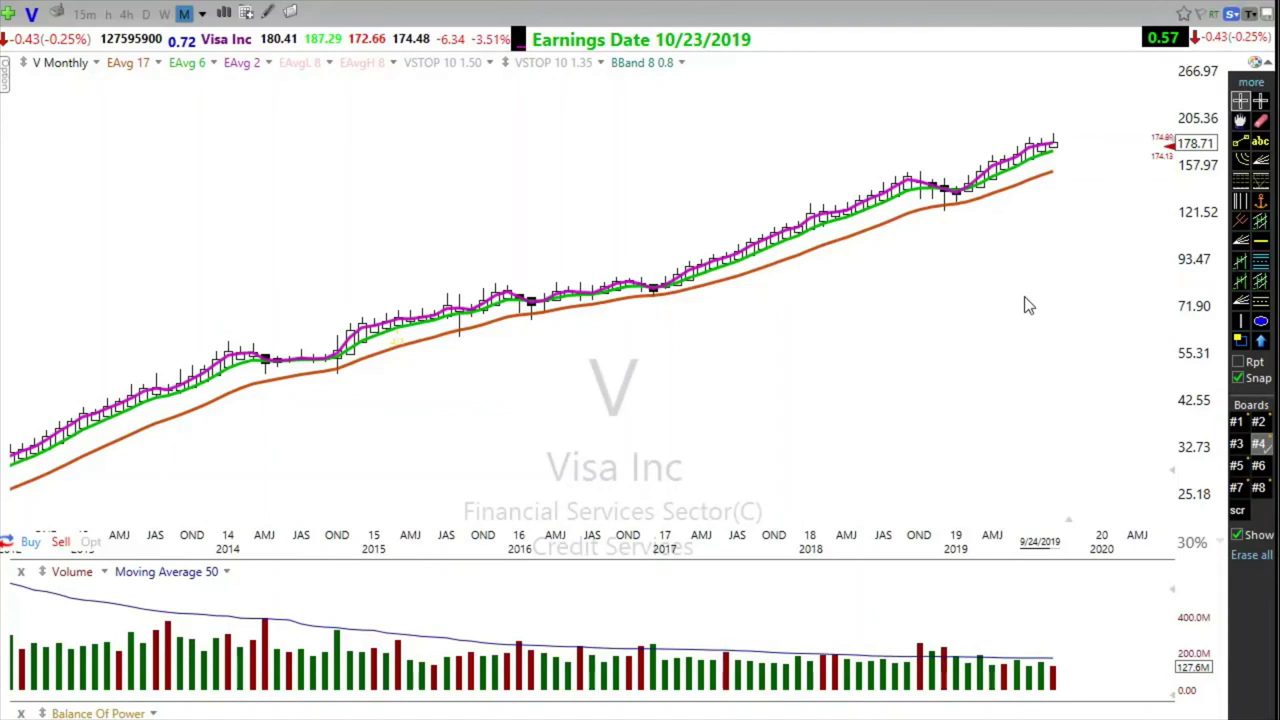
Step: Switch Visa to the 3-day timeframe and mark its May 2019 pause and the June–July advance with connected magenta arrows
type("3d")
key("Return")
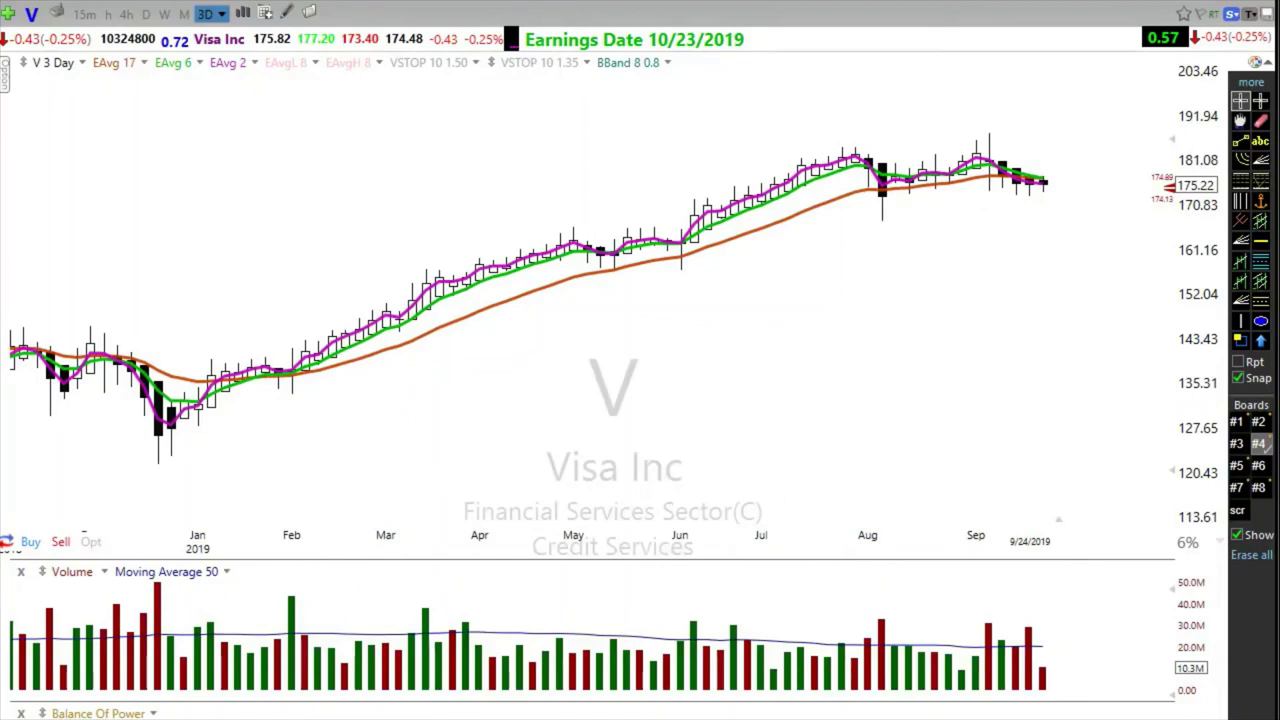
mouse_move(574, 238)
left_mouse_down()
mouse_move(703, 255)
mouse_move(858, 161)
left_mouse_up()
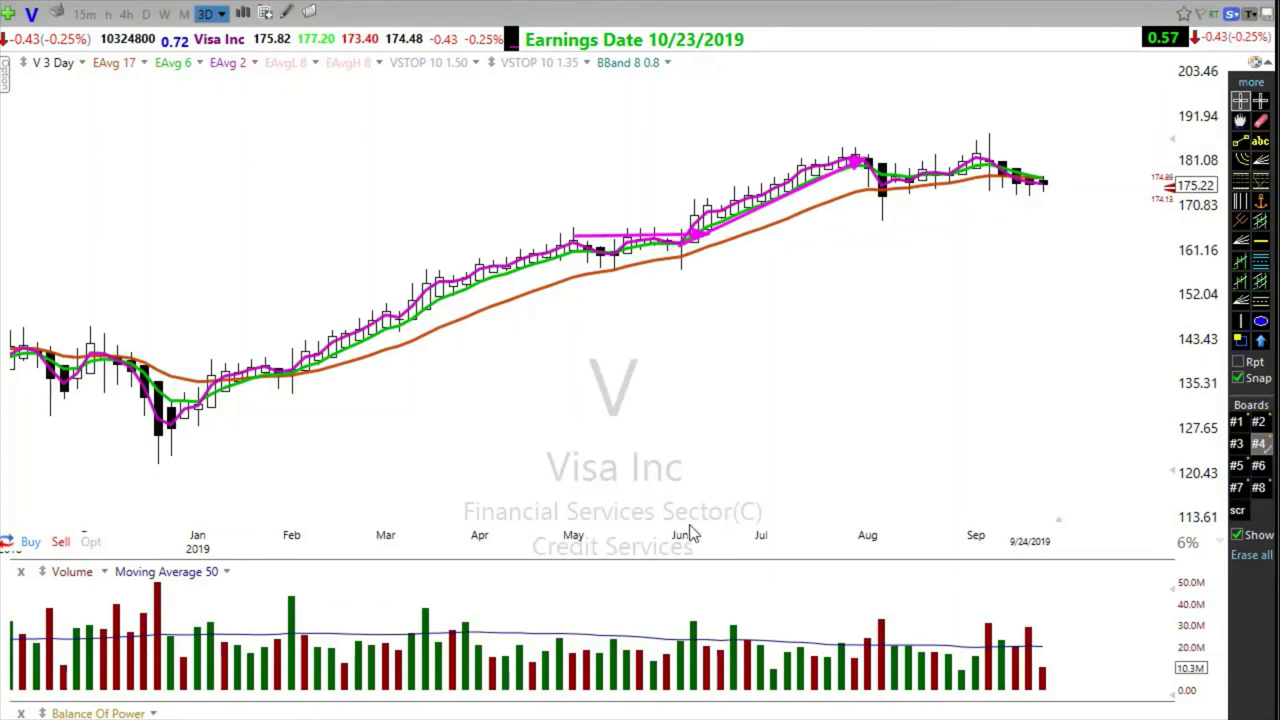
Step: Point vertical magenta arrows at Visa's early-February, early-May, early-June and late-July candles, and delete all the arrows
left_click_drag(711, 530, 695, 250)
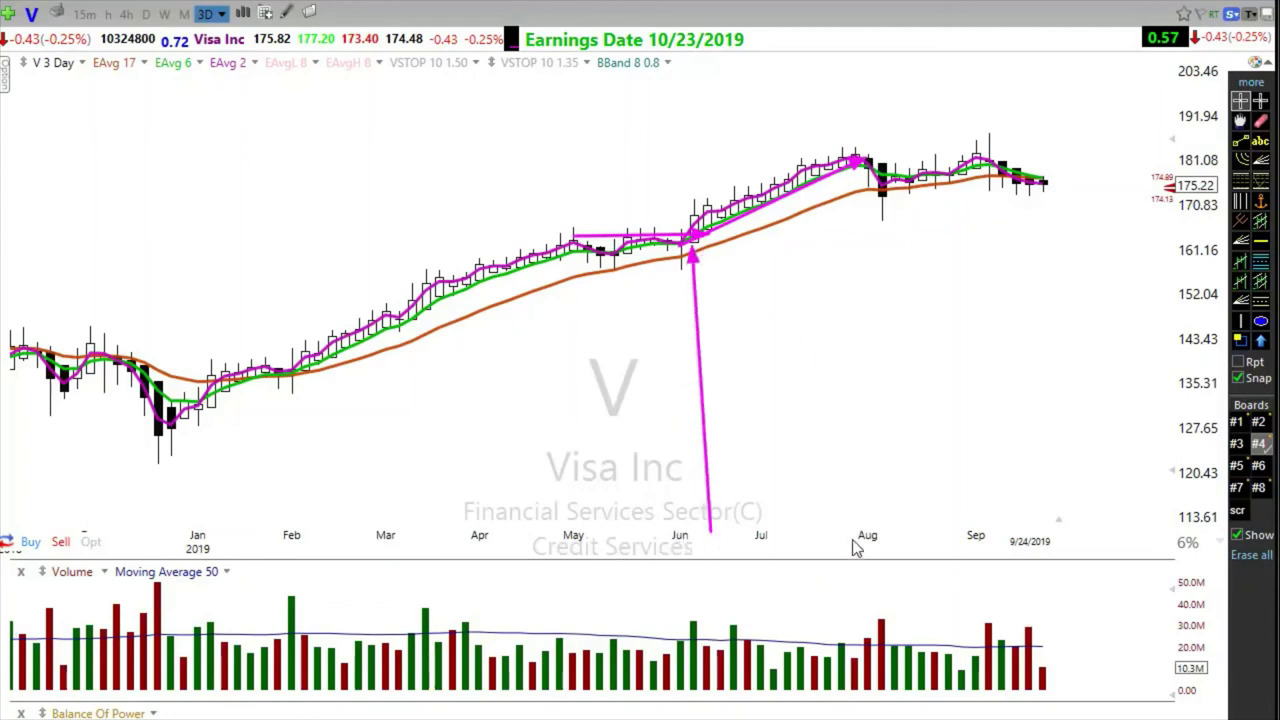
mouse_move(851, 537)
left_mouse_down()
mouse_move(843, 243)
mouse_move(858, 163)
left_mouse_up()
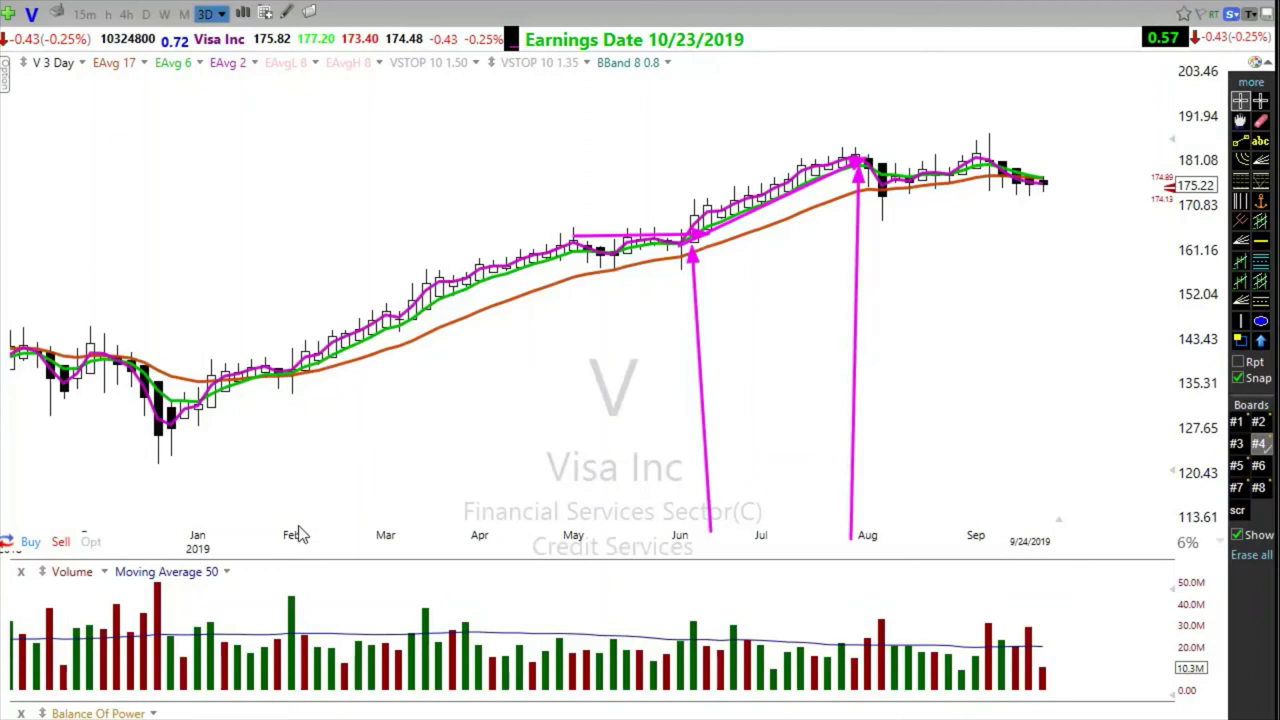
left_click_drag(304, 542, 305, 372)
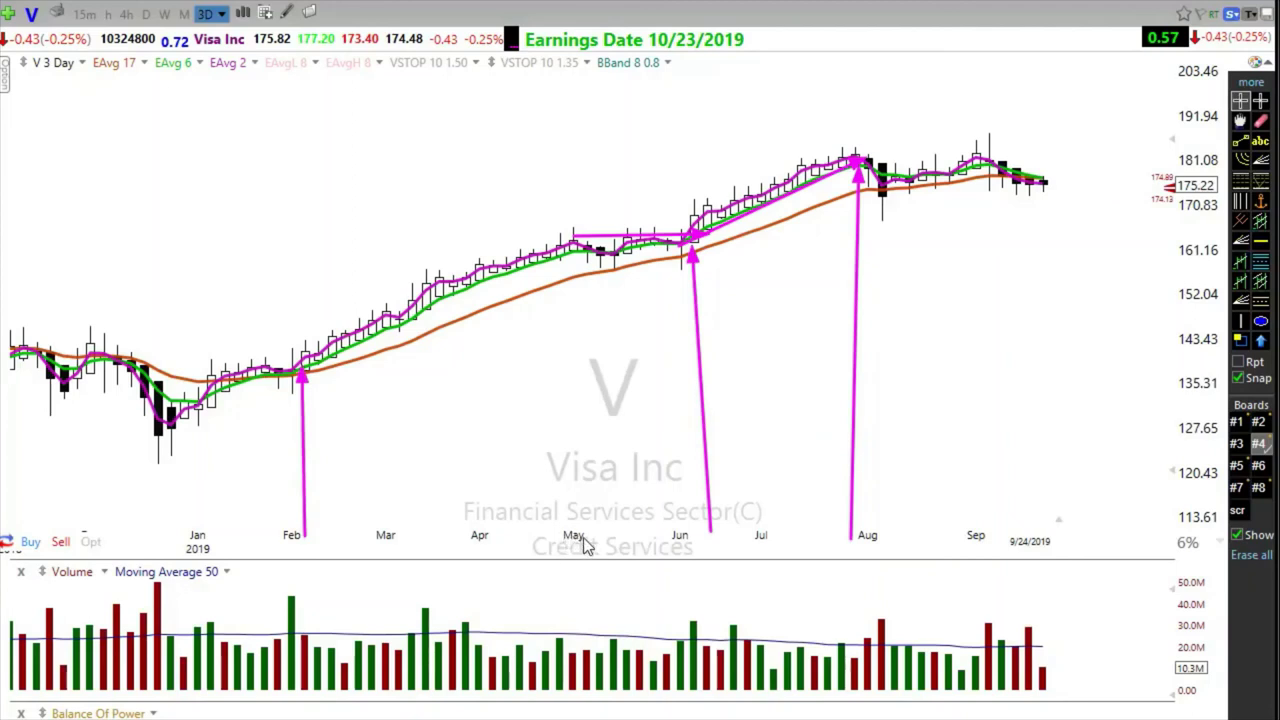
left_click_drag(587, 543, 586, 252)
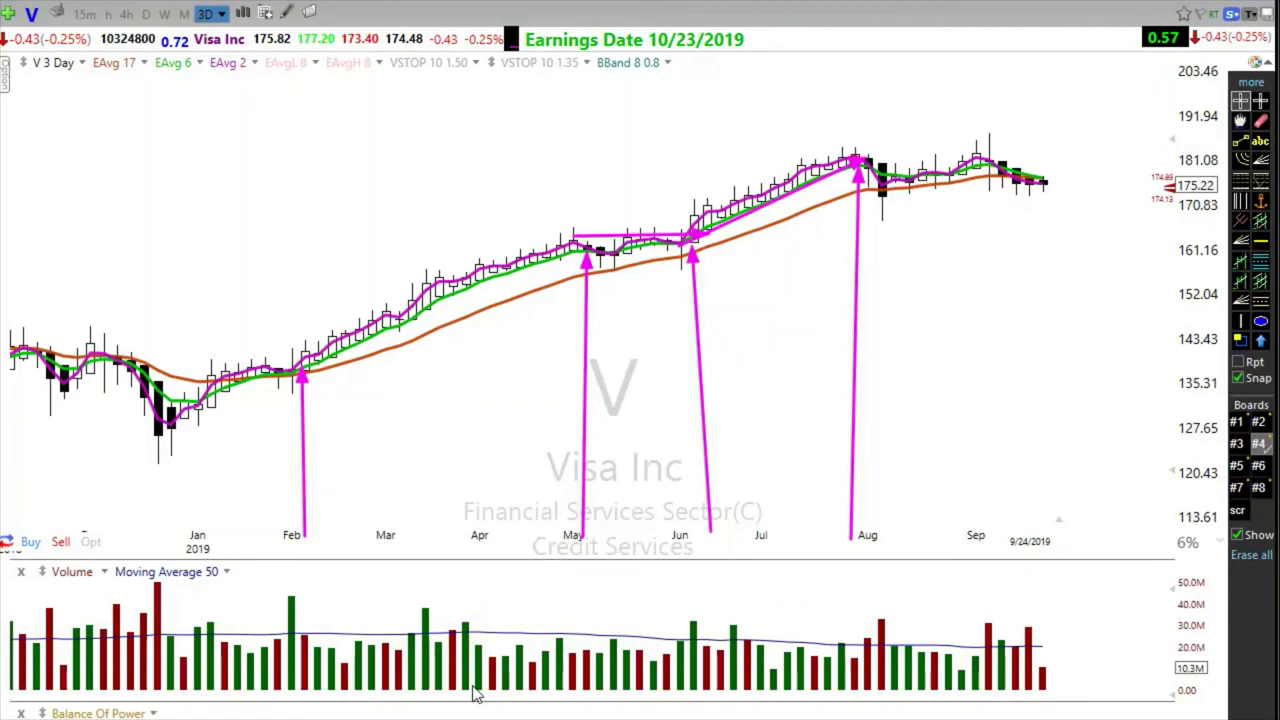
key("Delete")
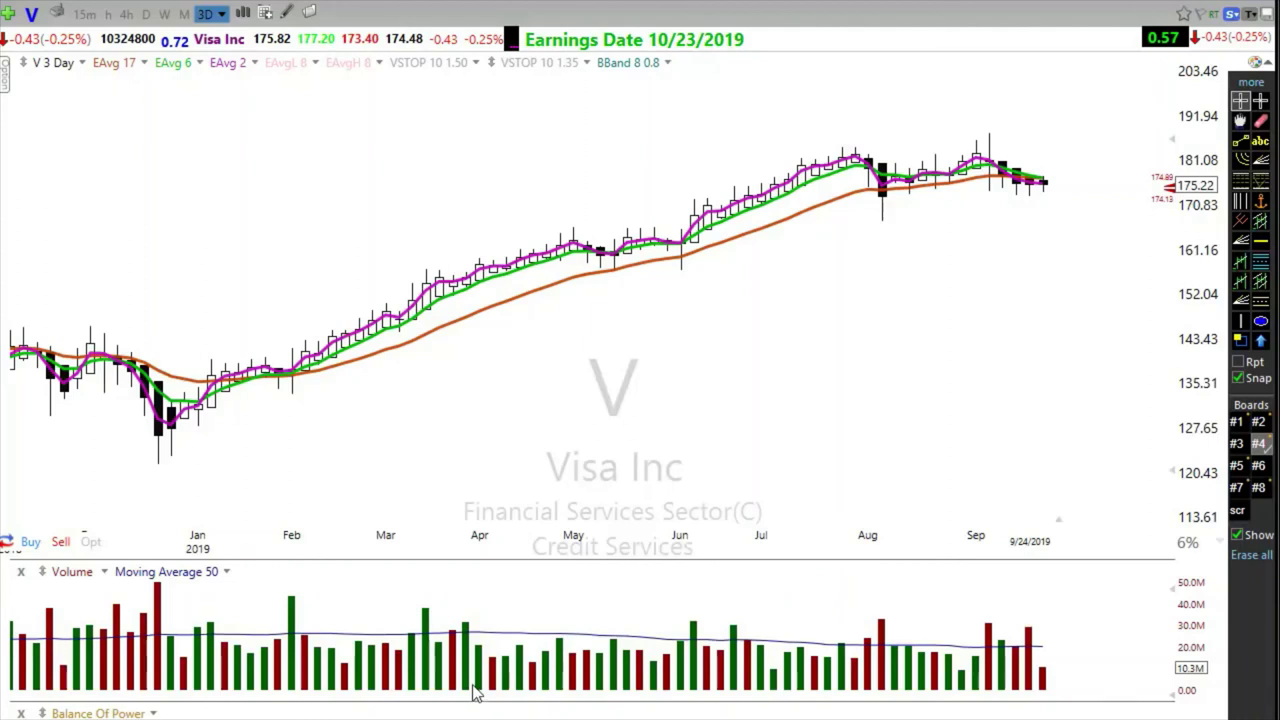
Step: Switch Visa to the 4-hour timeframe and examine its price swings from spring through September 2019
left_click(127, 16)
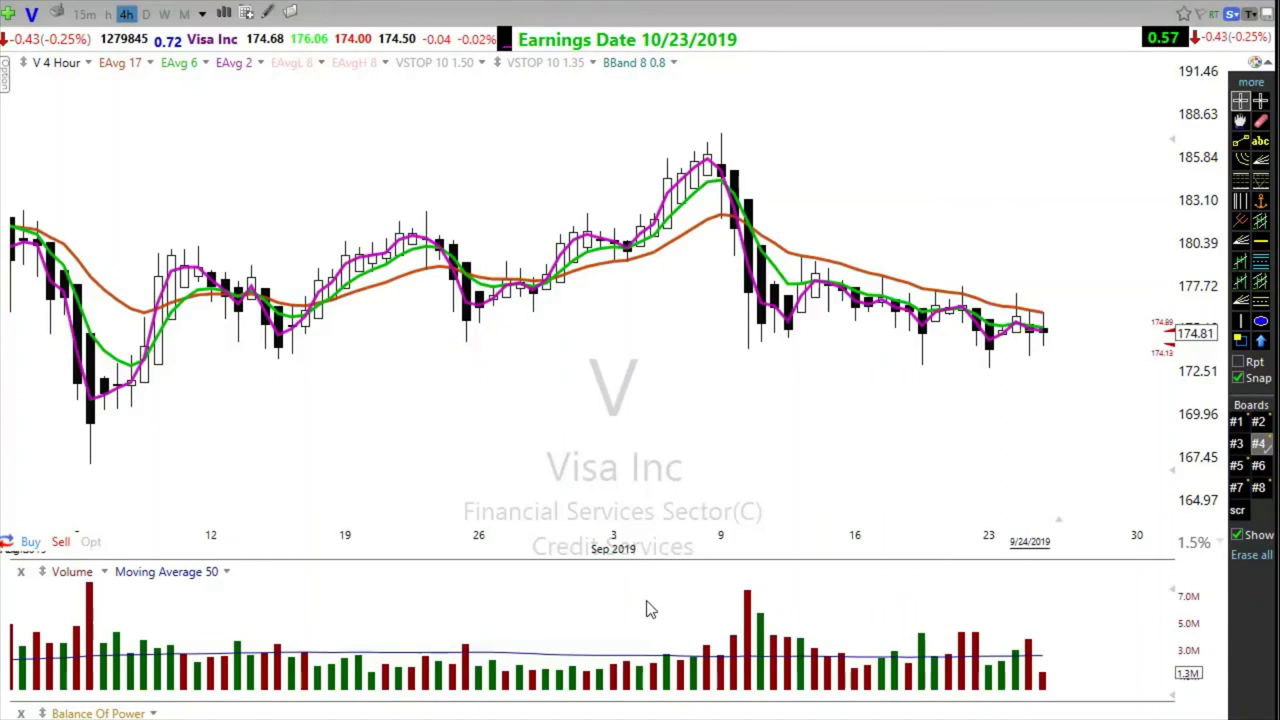
scroll(563, 494, "down", 10)
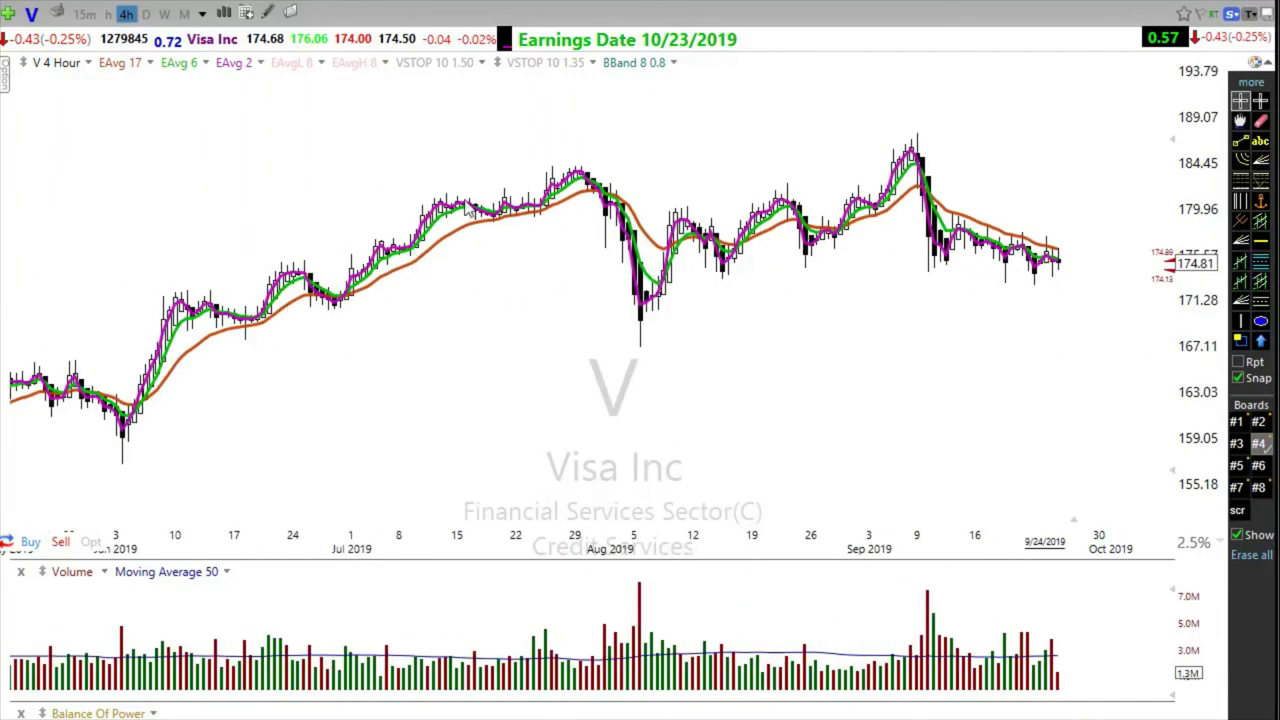
scroll(523, 420, "up", 2)
scroll(462, 461, "down", 1)
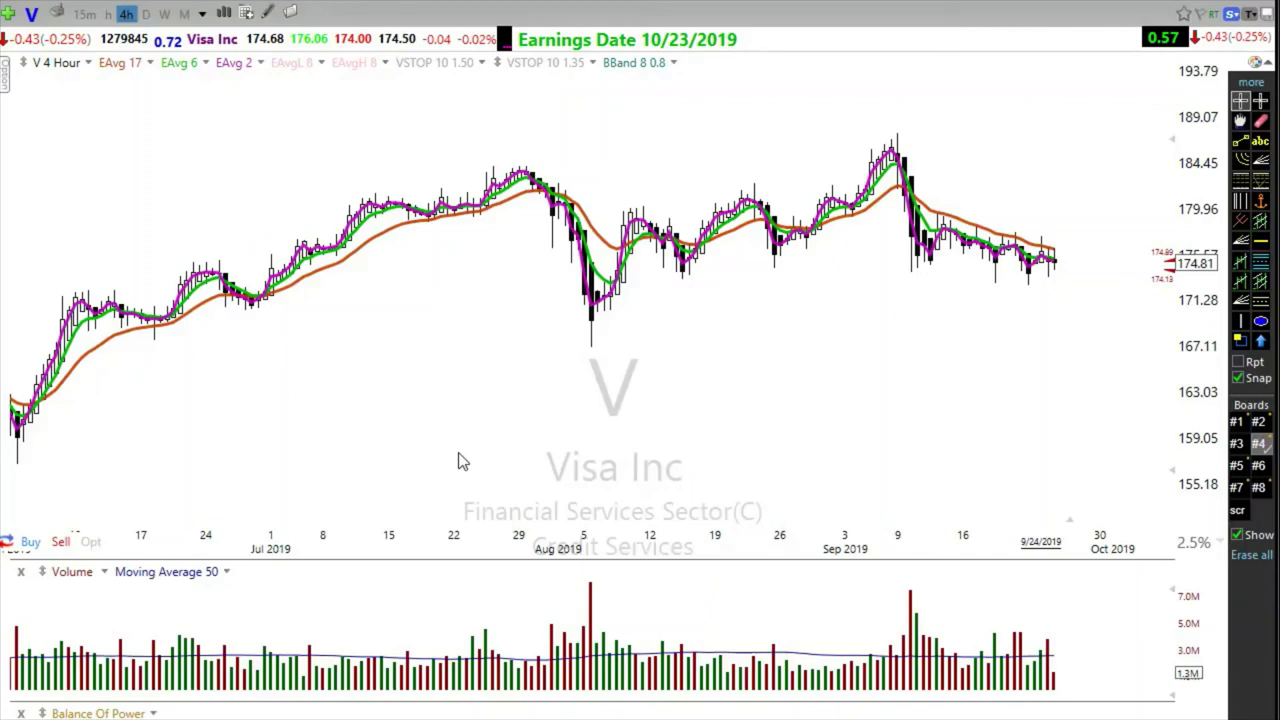
scroll(462, 461, "down", 8)
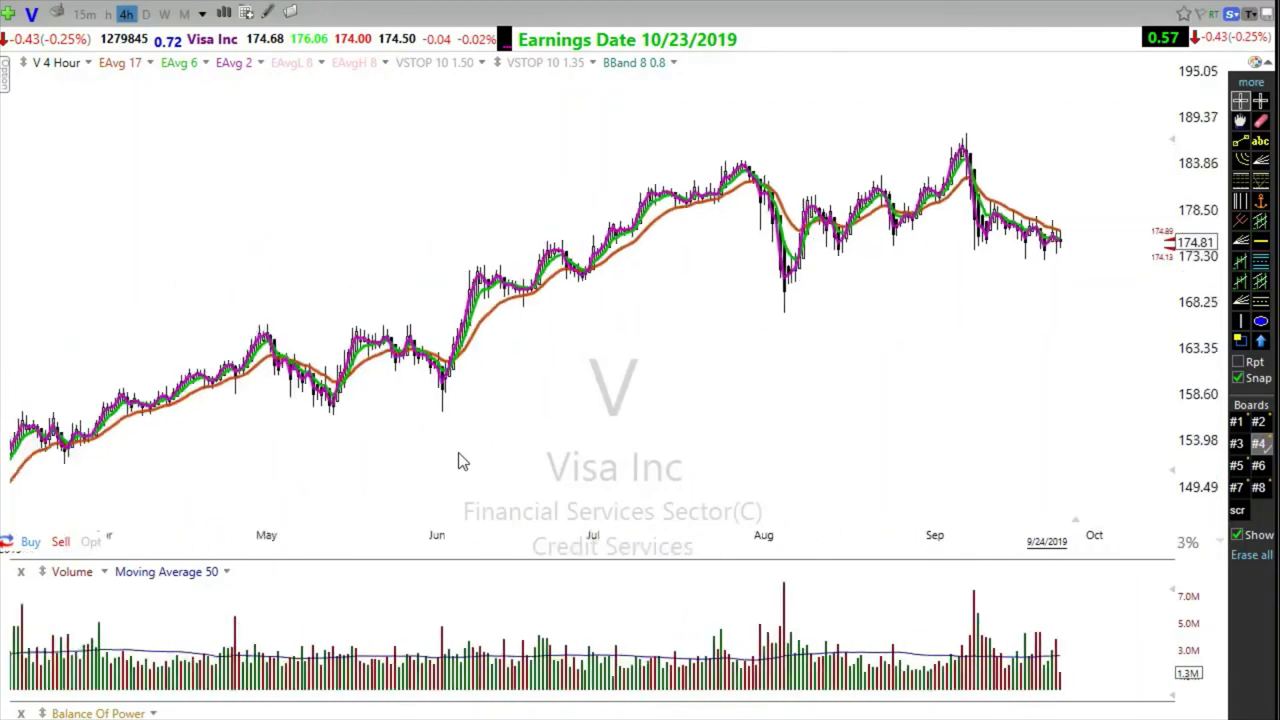
scroll(462, 461, "up", 3)
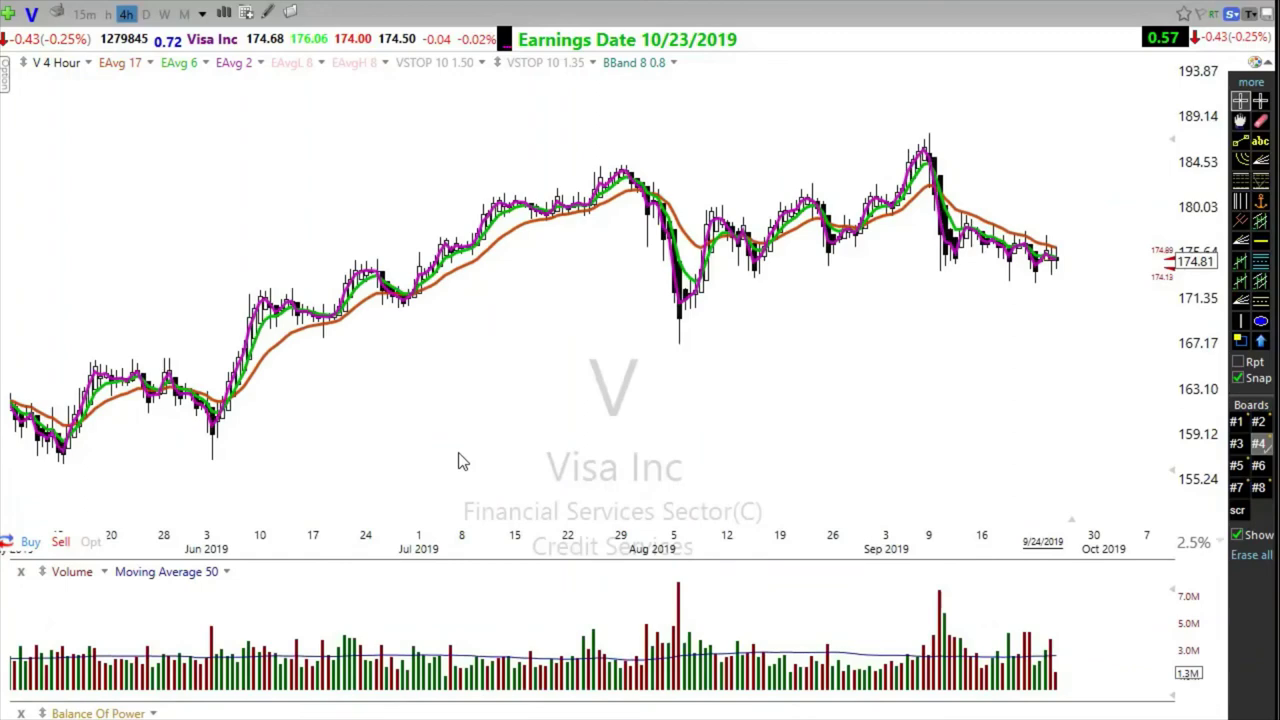
scroll(434, 448, "up", 2)
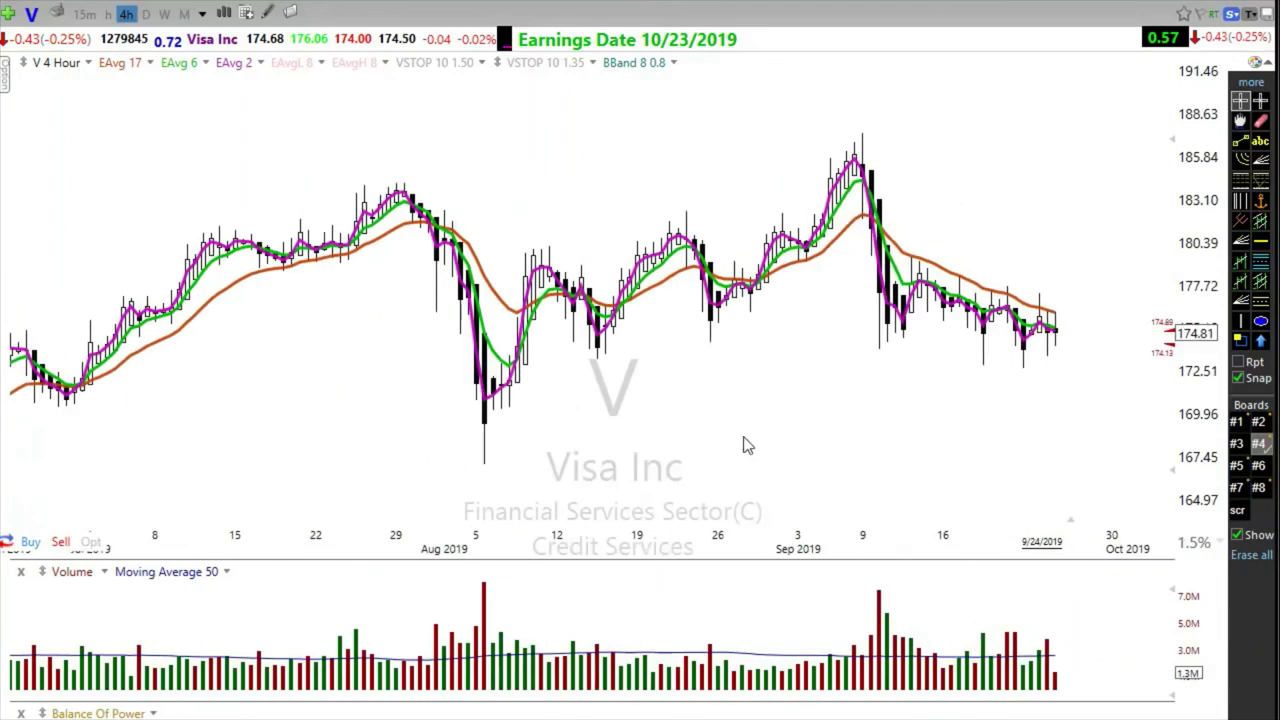
Step: Load Campbell Soup (CPB) in place of Visa and compare its recent price action on the 4-hour and daily timeframes
type("CPB")
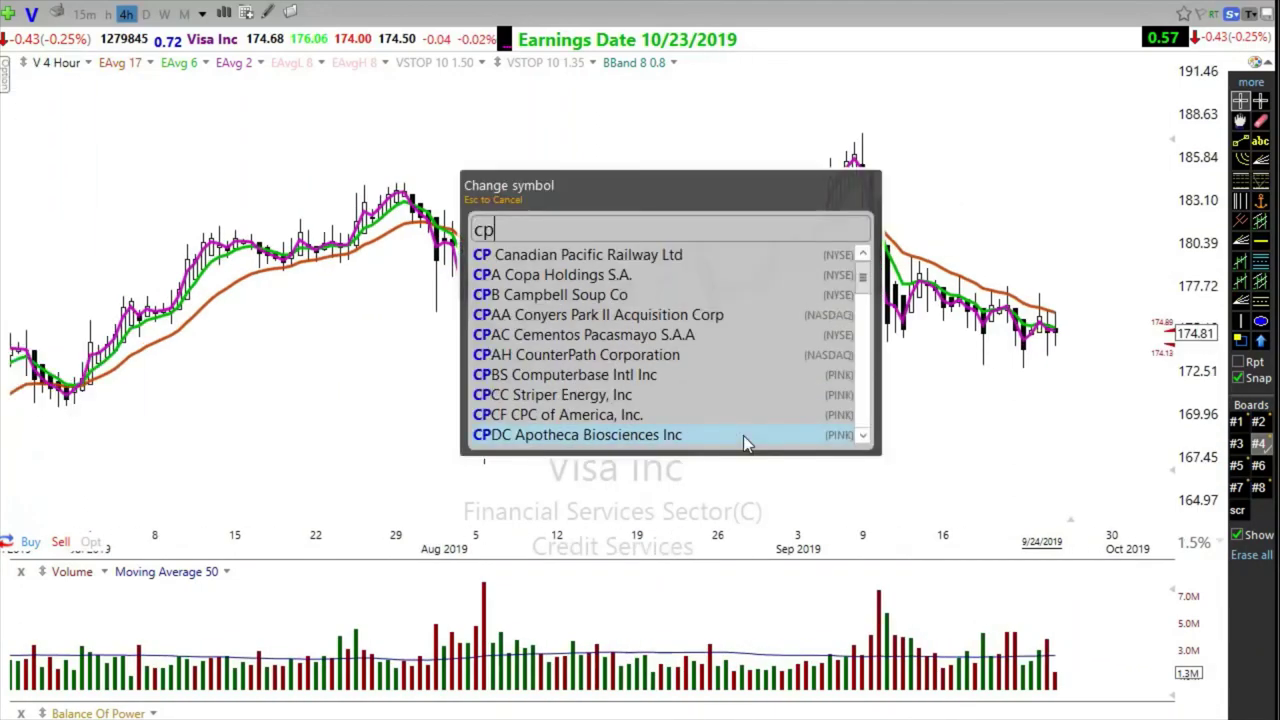
key("Return")
scroll(941, 448, "up", 2)
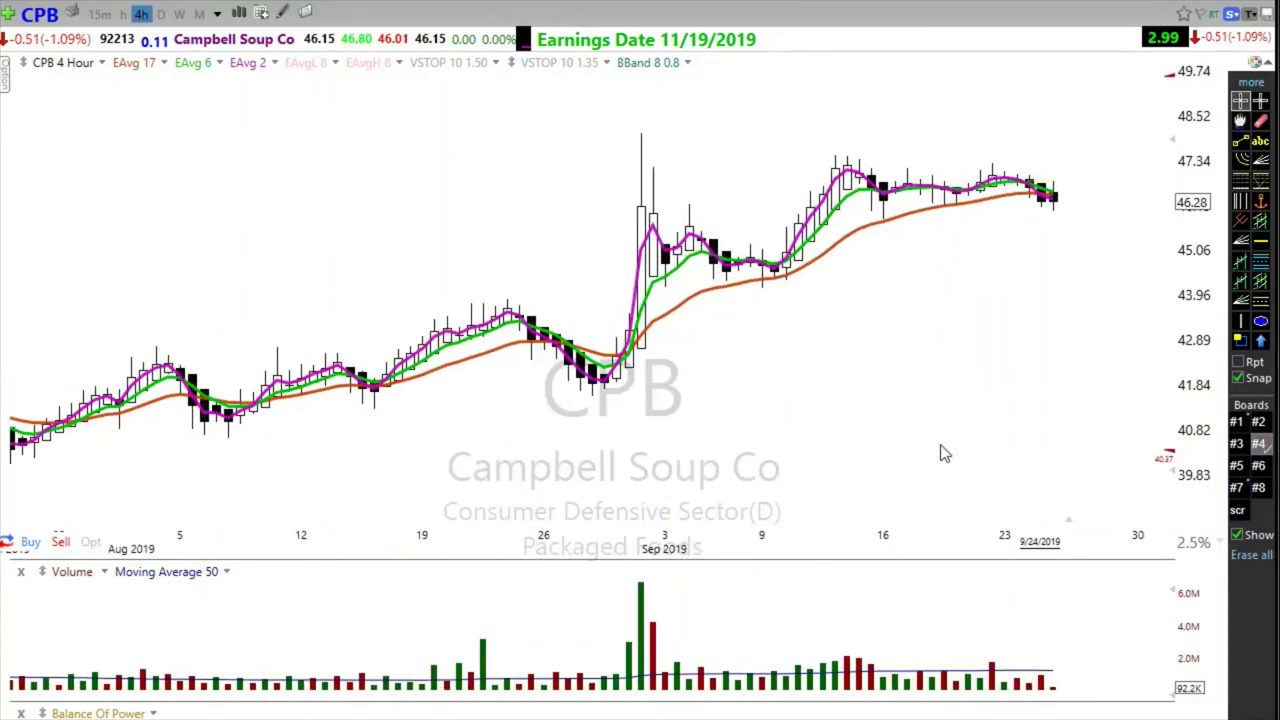
scroll(941, 453, "down", 3)
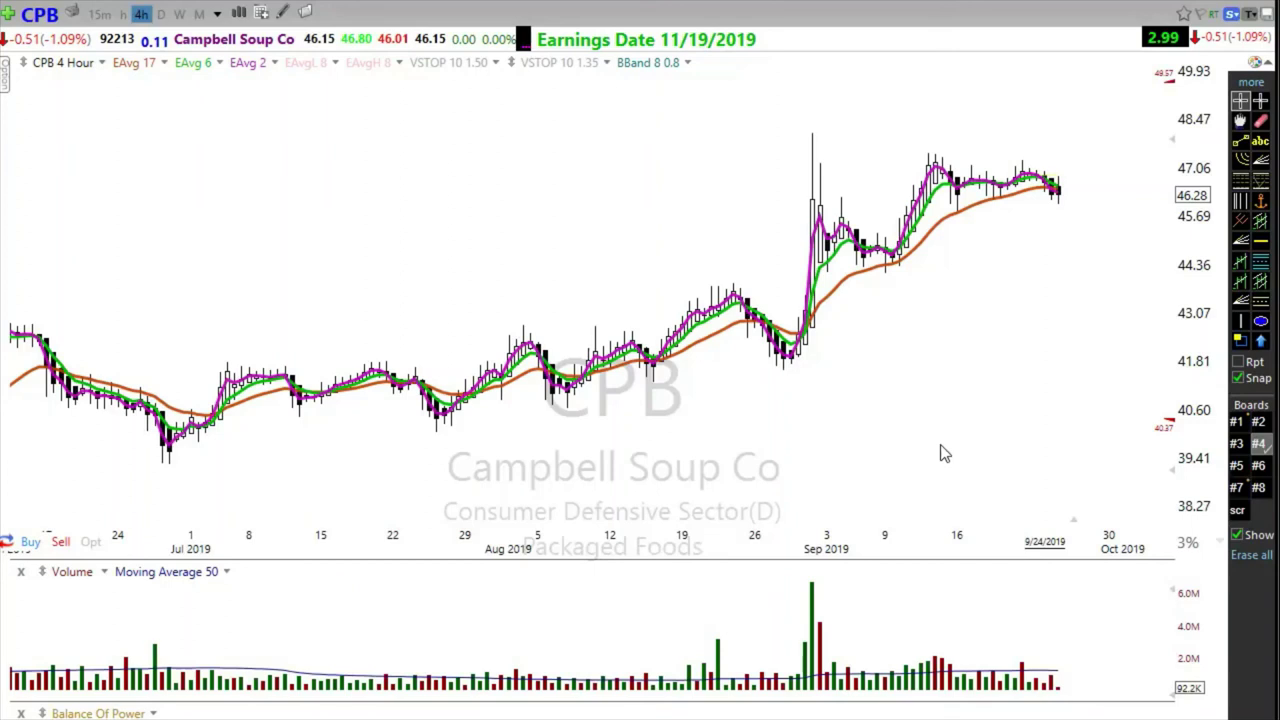
left_click(160, 20)
scroll(911, 474, "up", 5)
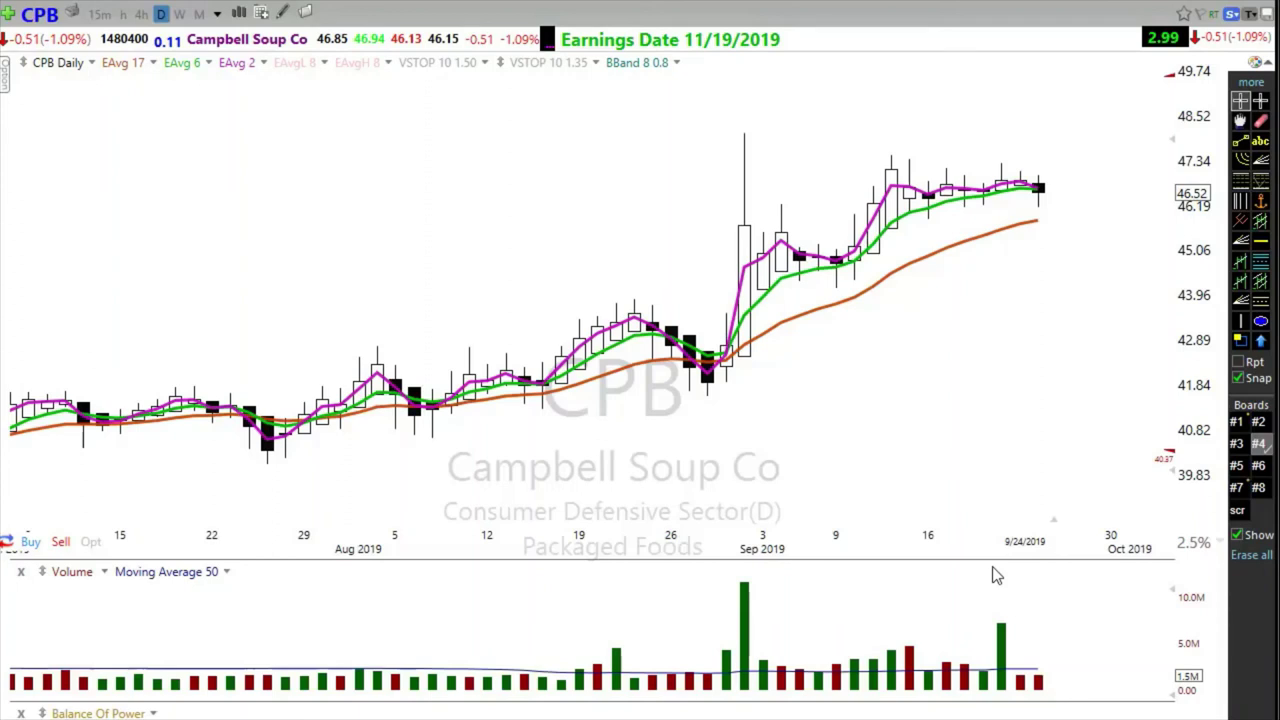
Step: Load TLT in place of CPB and compare its August–September 2019 moves on the daily, 4-hour and hourly timeframes
type("TLT")
key("Return")
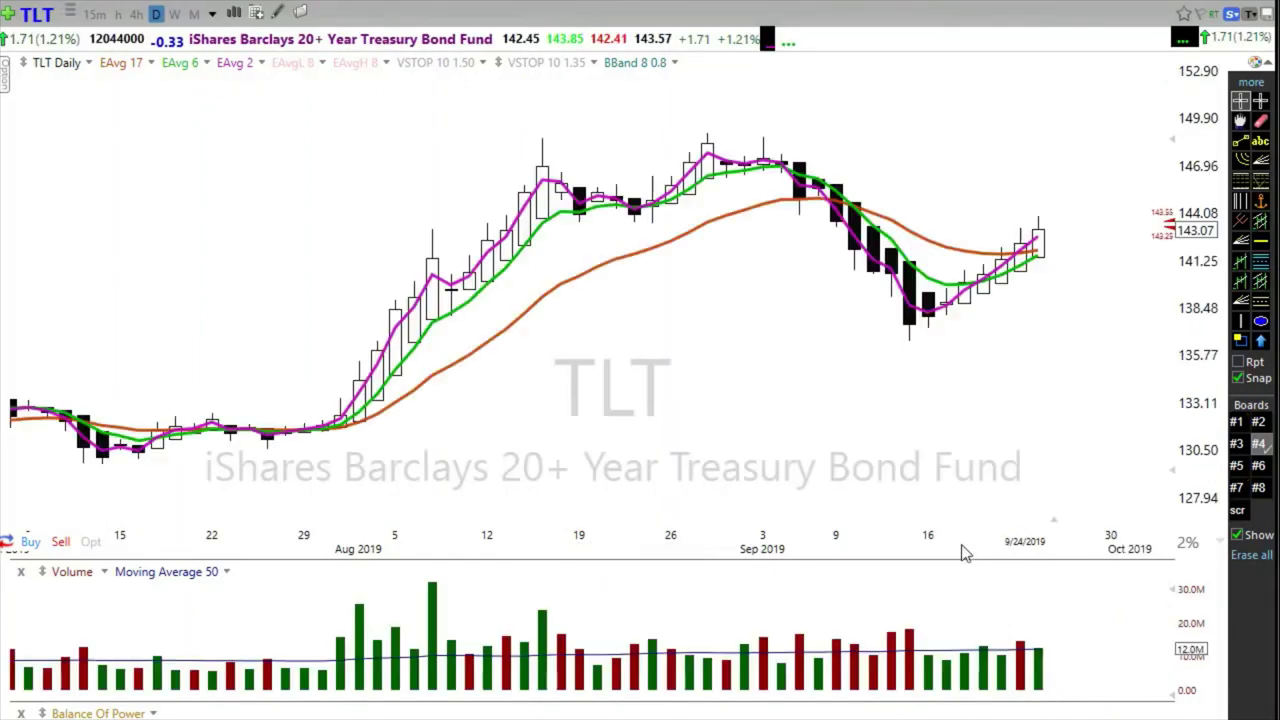
scroll(948, 551, "down", 3)
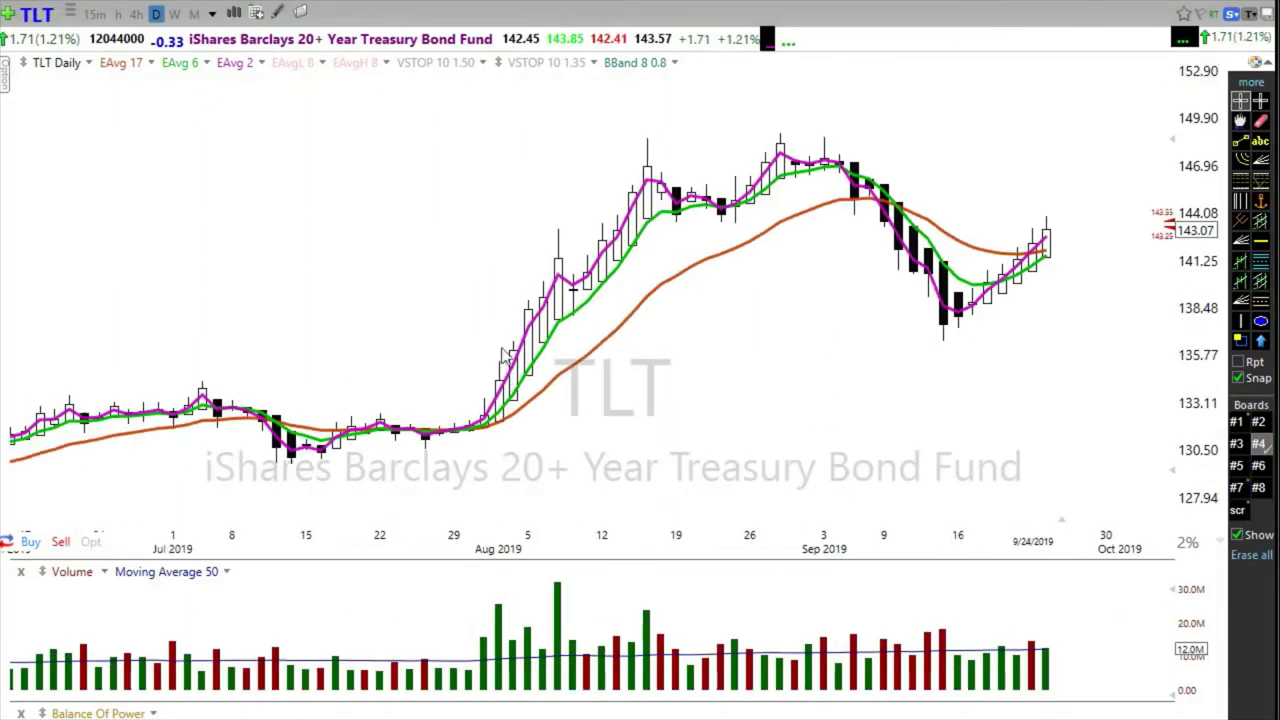
left_click(136, 13)
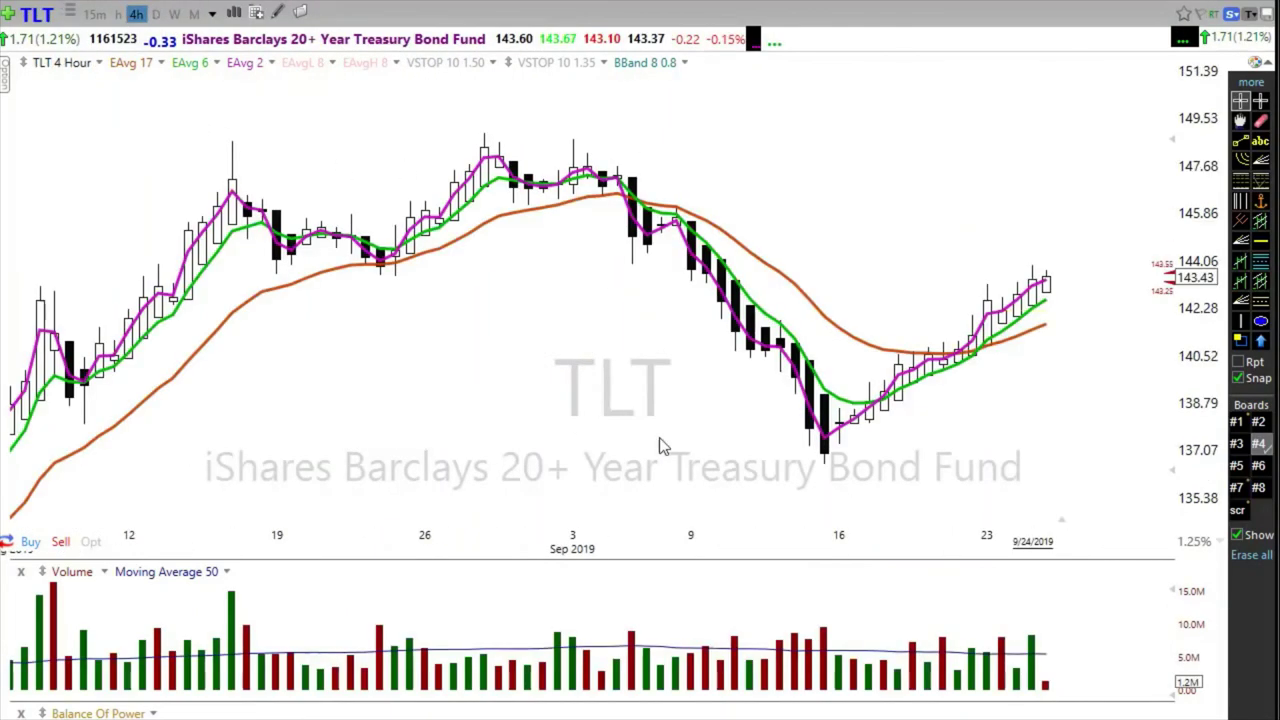
scroll(660, 446, "down", 2)
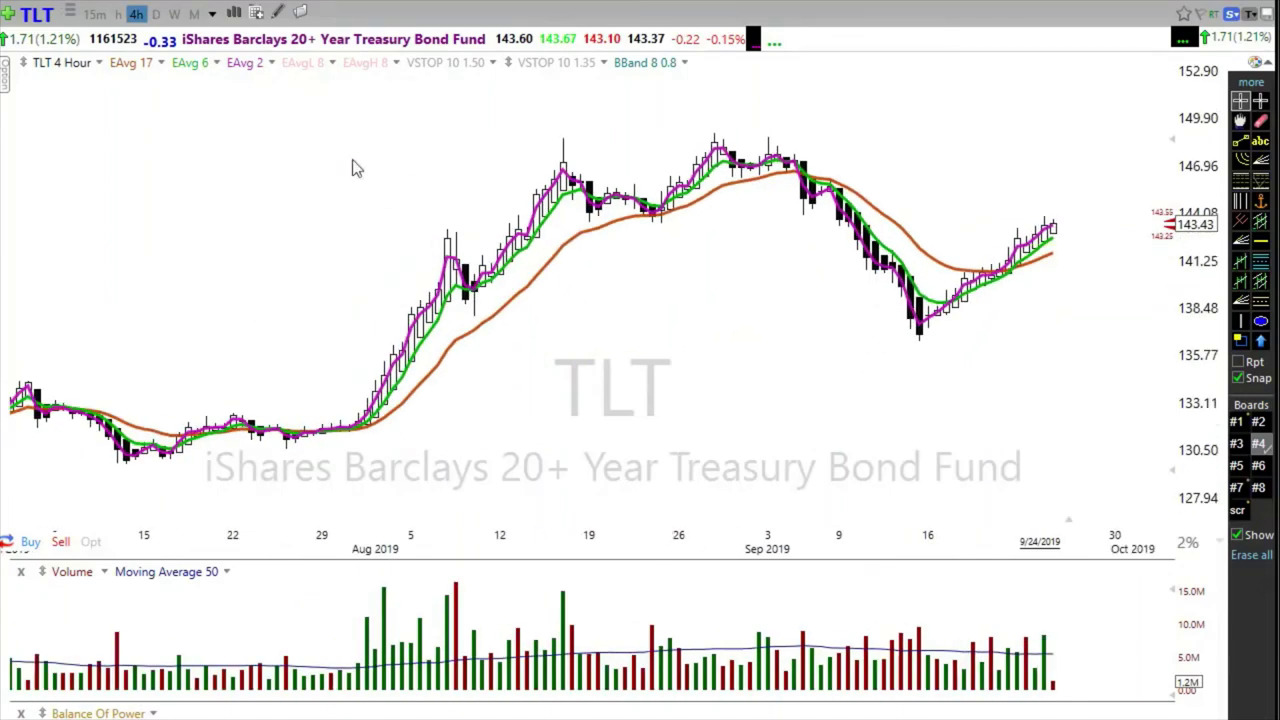
left_click(118, 13)
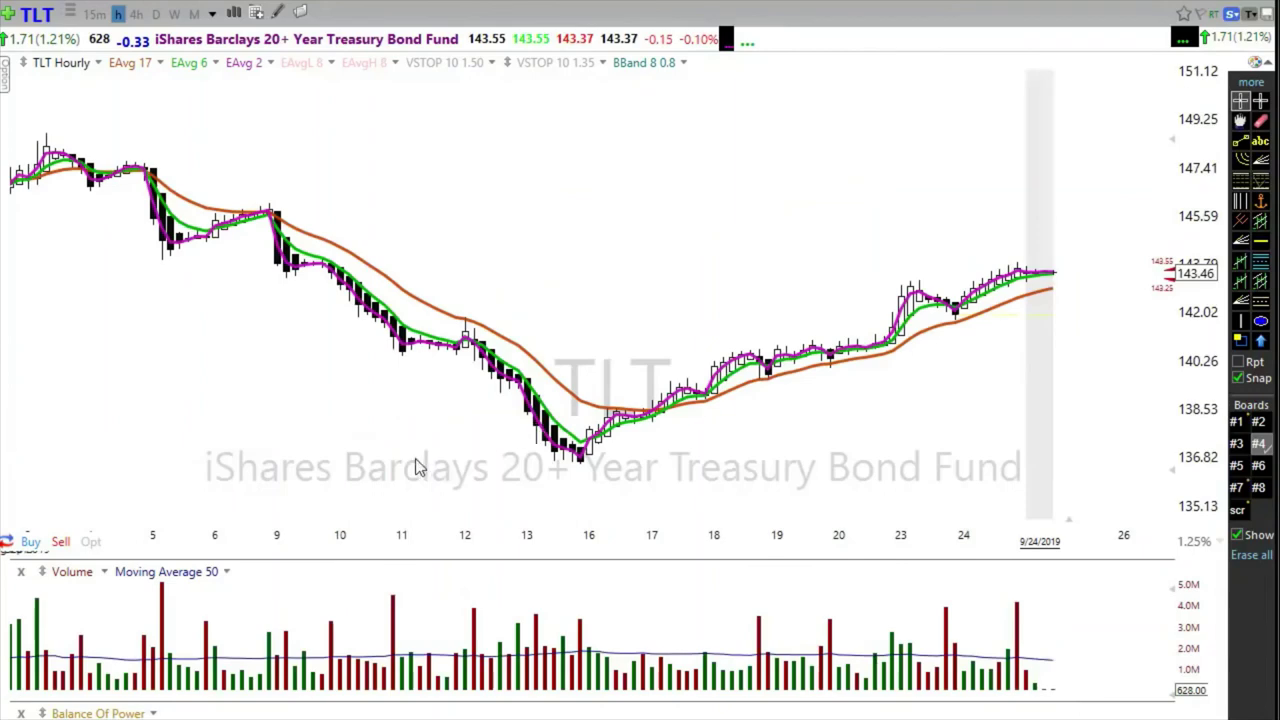
scroll(419, 469, "down", 2)
scroll(508, 466, "up", 4)
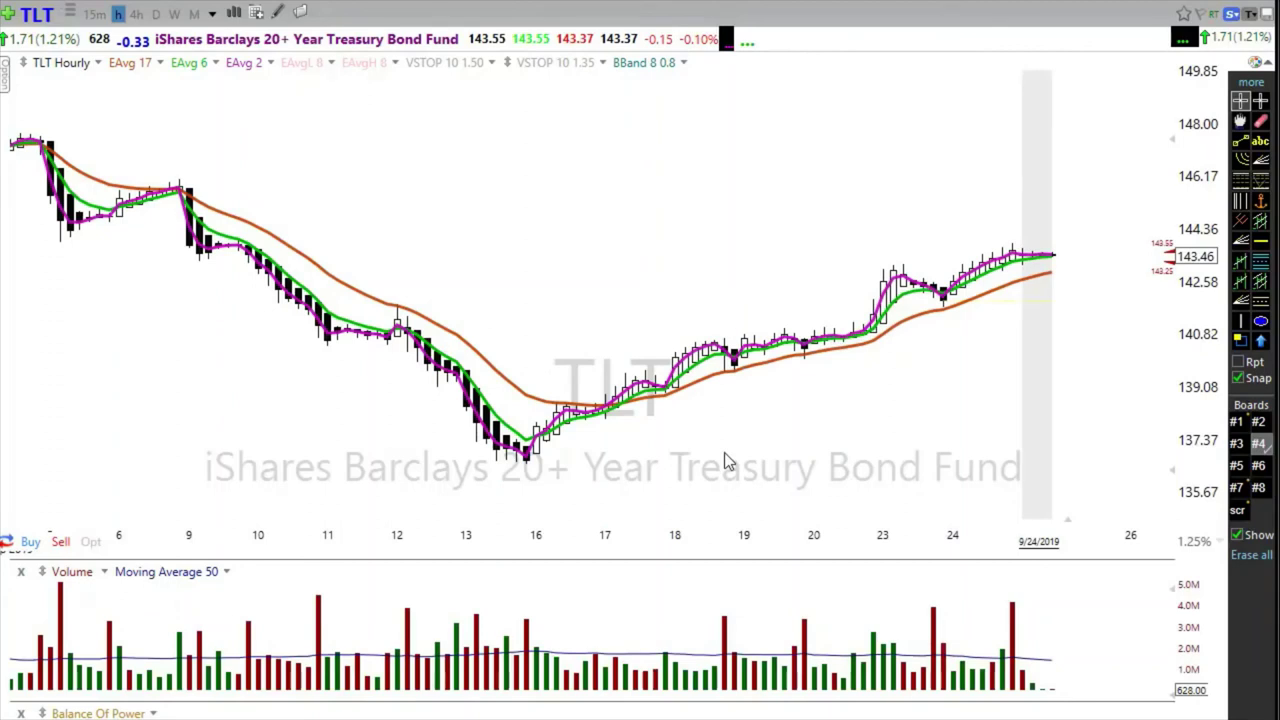
Step: Load VXX in place of TLT and examine its August–September 2019 price swings on the hourly timeframe
type("VXX")
key("Return")
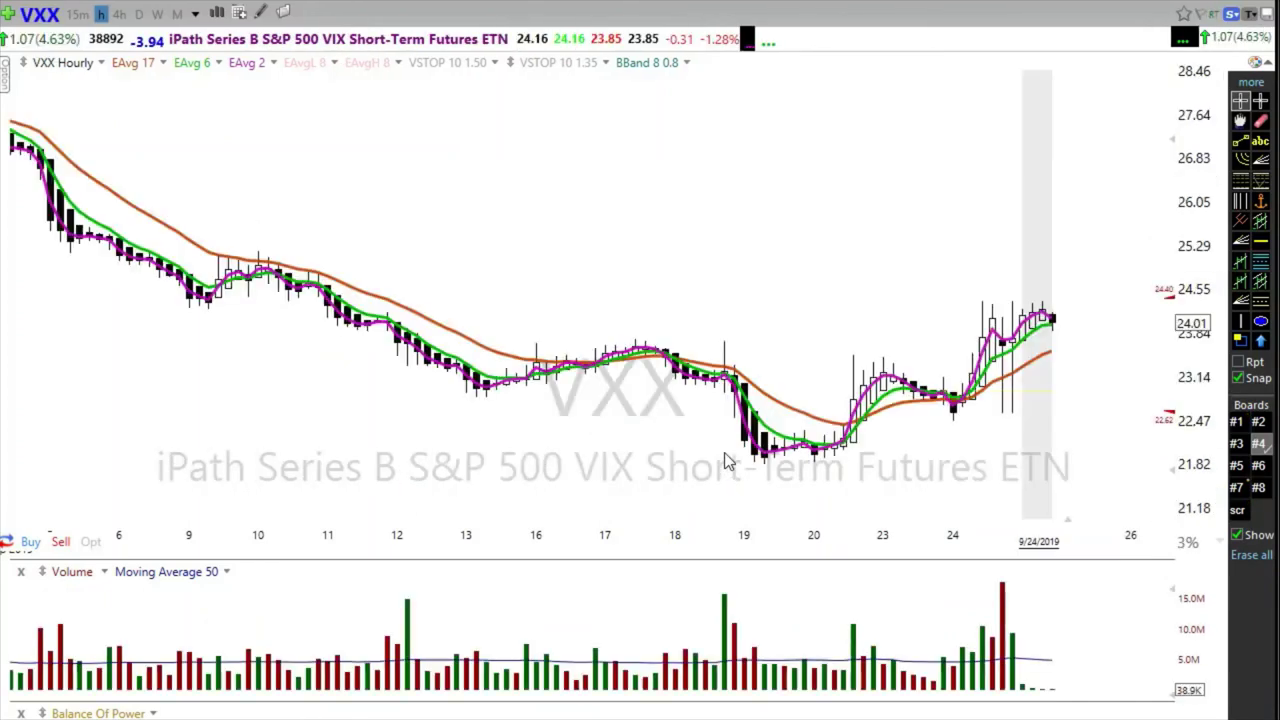
scroll(430, 367, "down", 2)
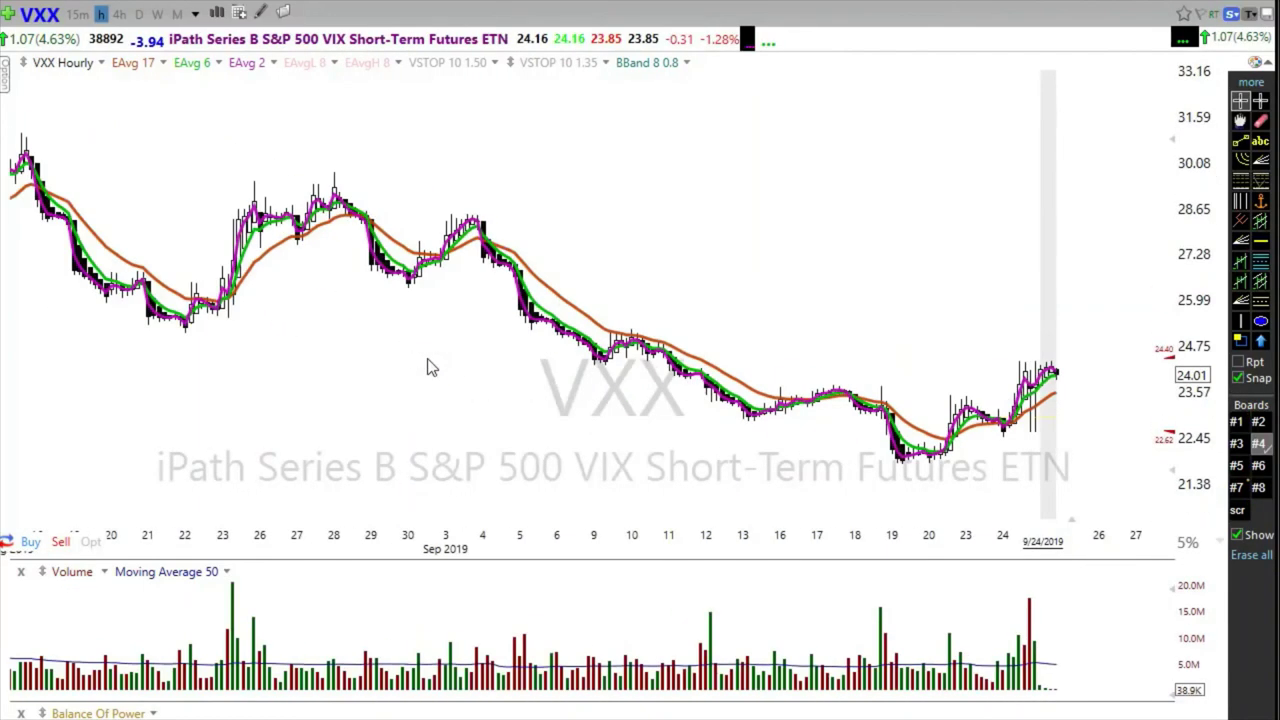
scroll(425, 370, "up", 2)
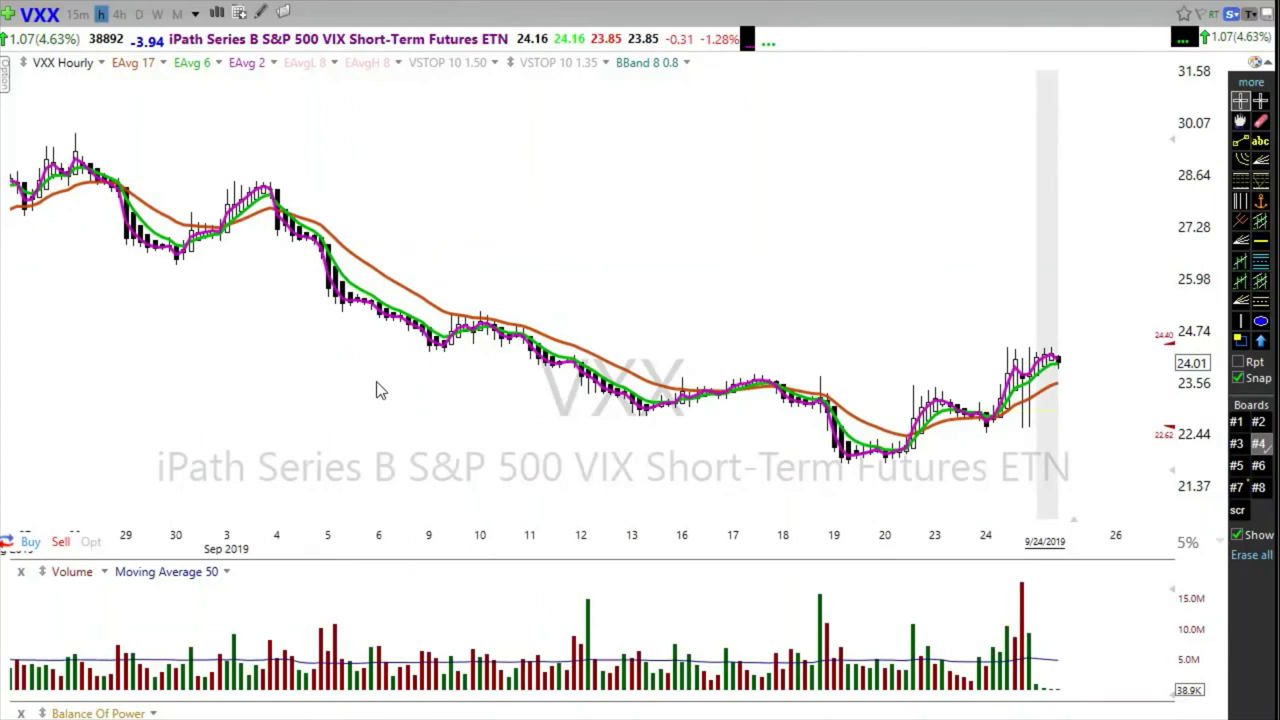
scroll(378, 390, "down", 3)
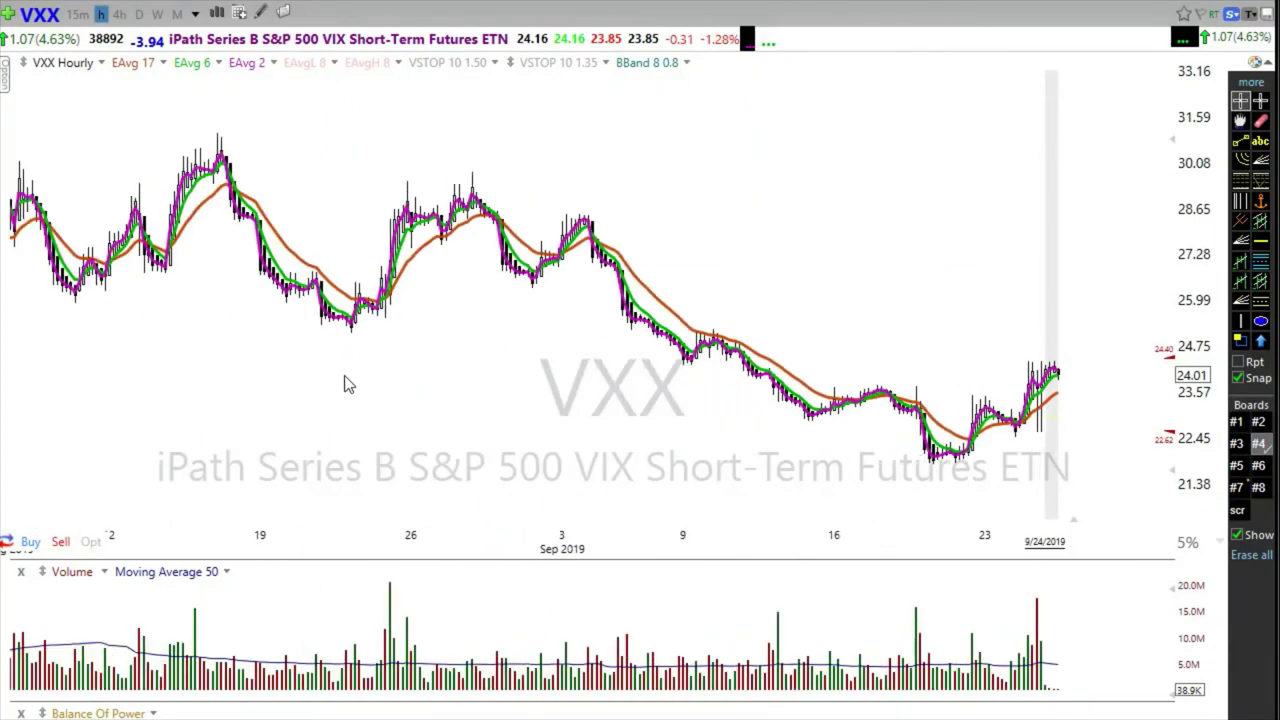
Step: Draw a nearly flat magenta arrow followed by a steep rising one in the blank area above VXX's mid-September candles
scroll(274, 340, "up", 3)
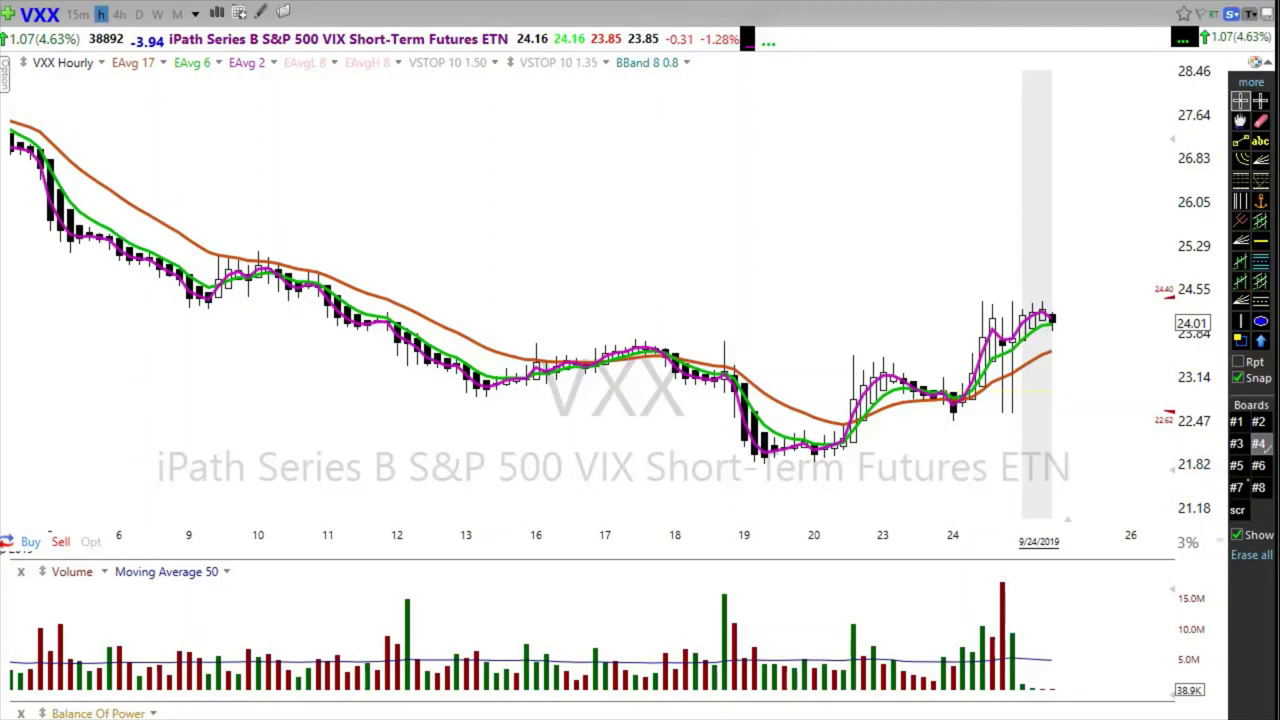
mouse_move(447, 255)
left_mouse_down()
mouse_move(630, 262)
mouse_move(666, 210)
left_mouse_up()
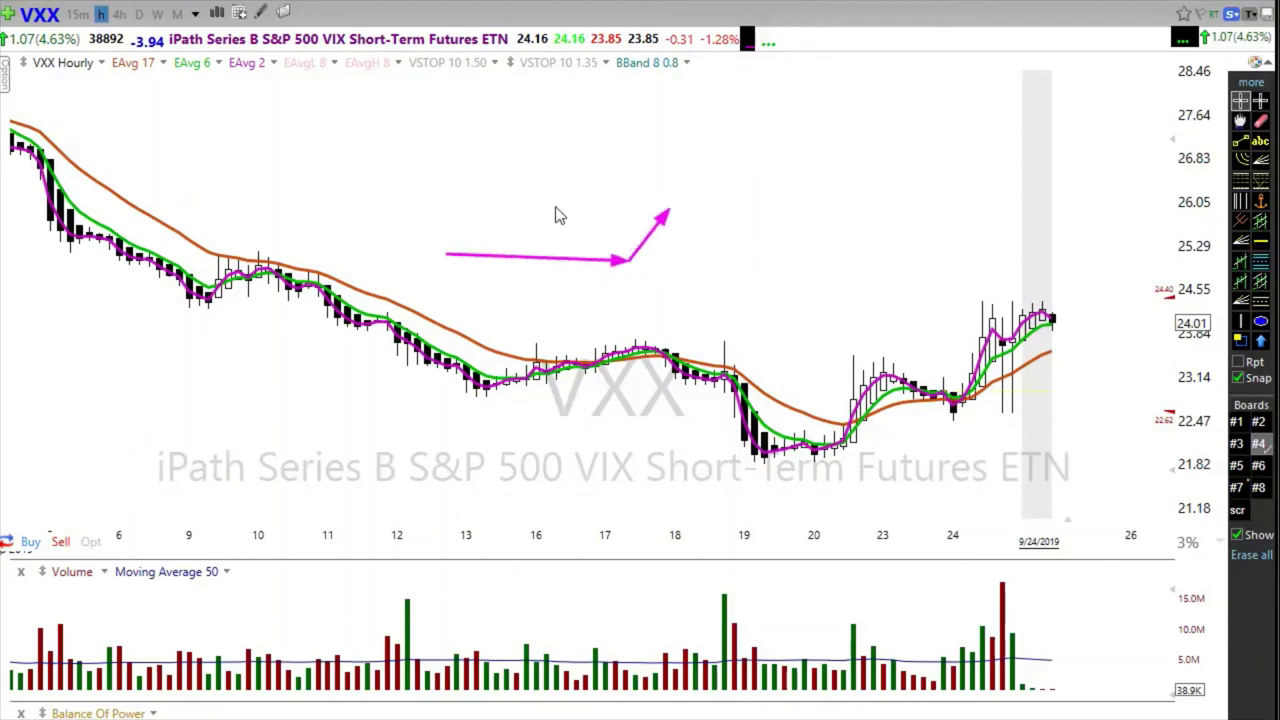
Step: Draw a second flat magenta arrow to the rising arrow's tip and label the lower and upper flat arrows 3 and 2 in green handwriting
left_click_drag(547, 207, 671, 209)
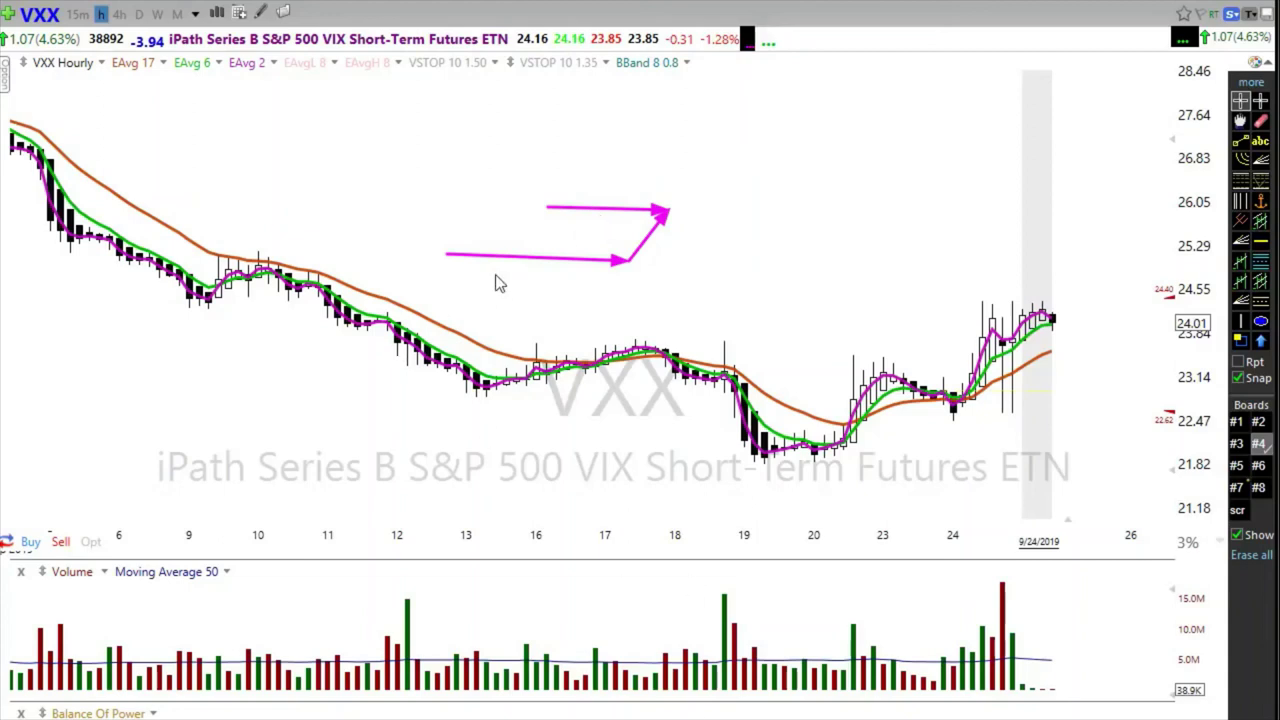
left_click_drag(424, 245, 372, 294)
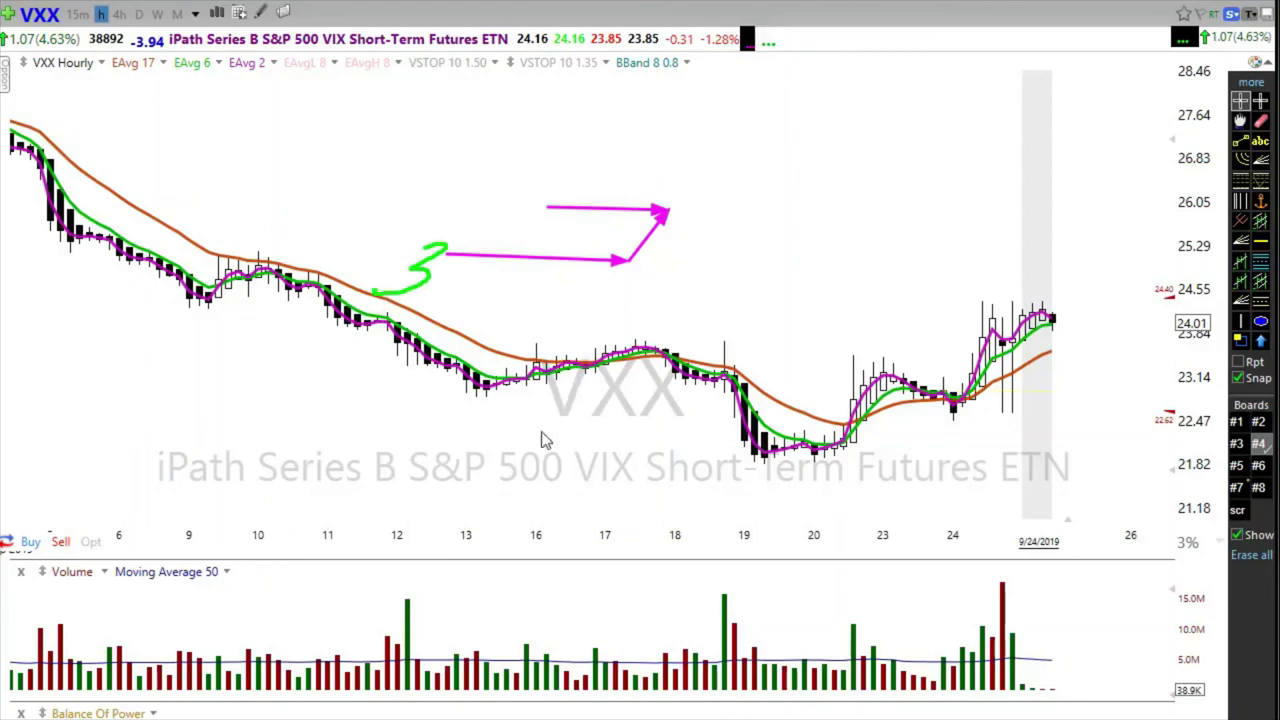
left_click_drag(522, 196, 555, 211)
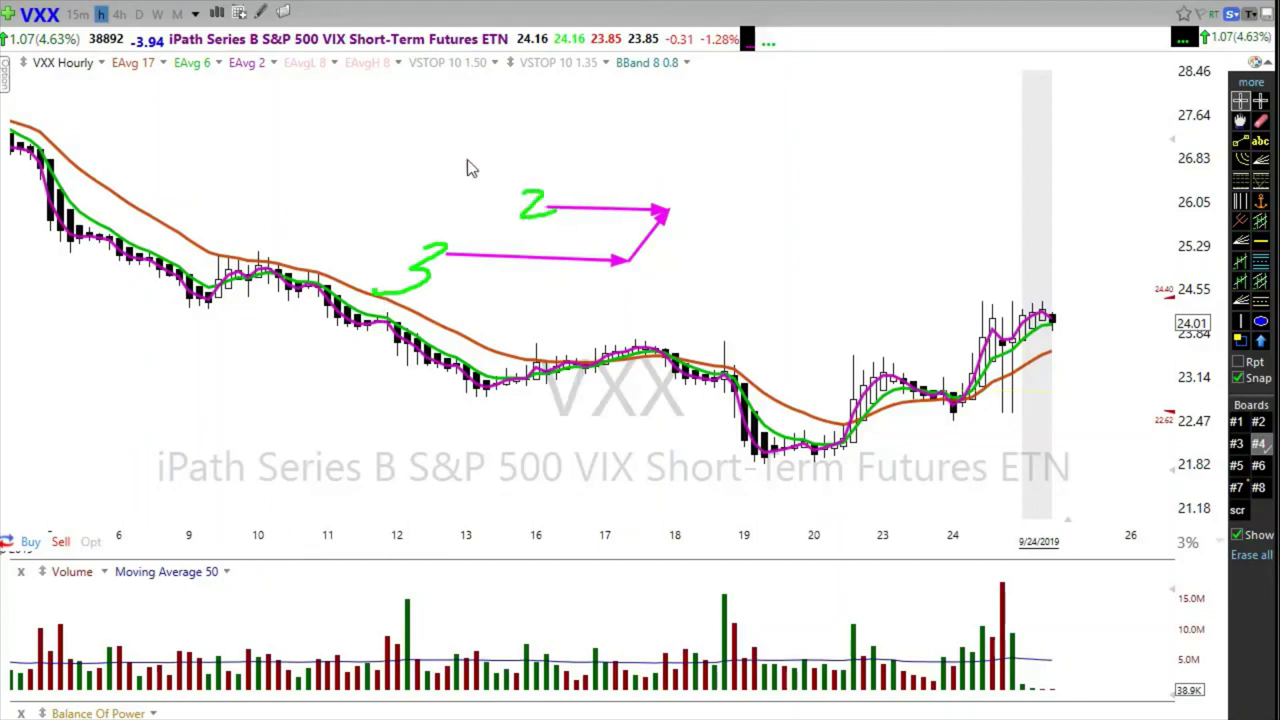
mouse_move(463, 155)
left_mouse_down()
mouse_move(466, 190)
mouse_move(497, 150)
mouse_move(523, 166)
mouse_move(520, 180)
left_mouse_up()
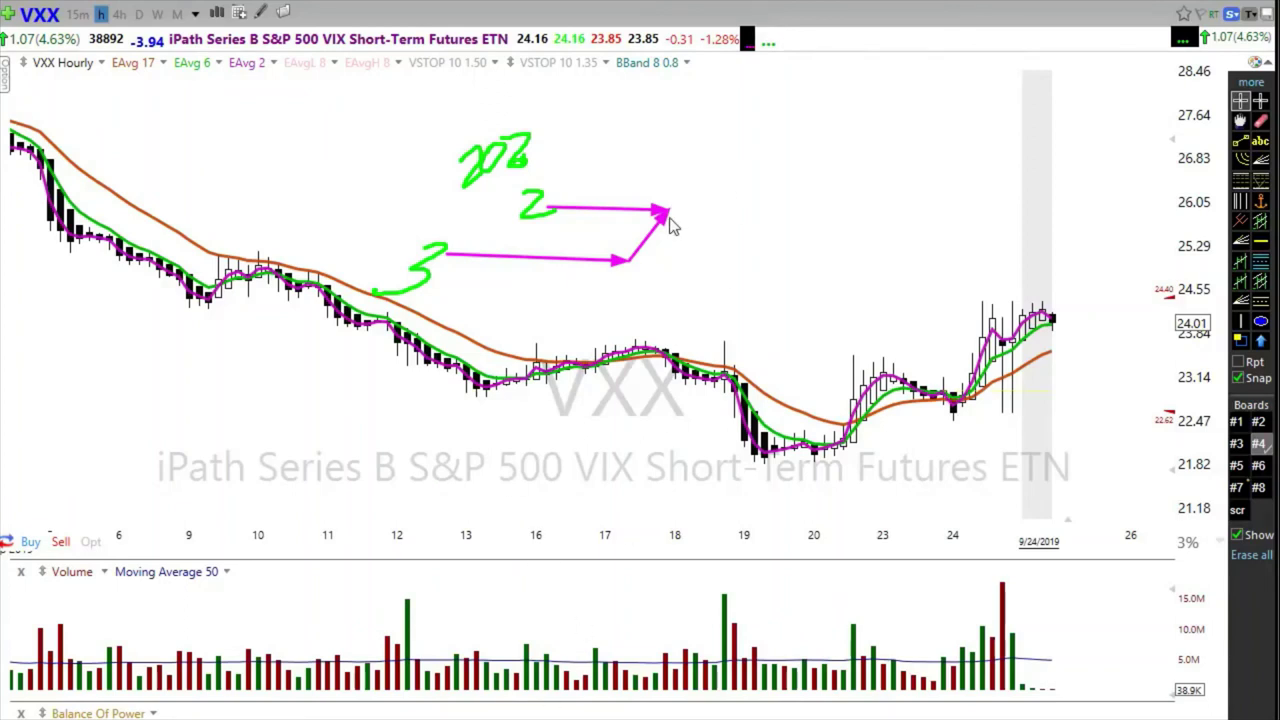
Step: Extend the rising arrow upward with short dashed magenta arrows and circle its junction with the upper flat arrow in green
left_click_drag(695, 179, 731, 140)
left_click_drag(740, 131, 755, 116)
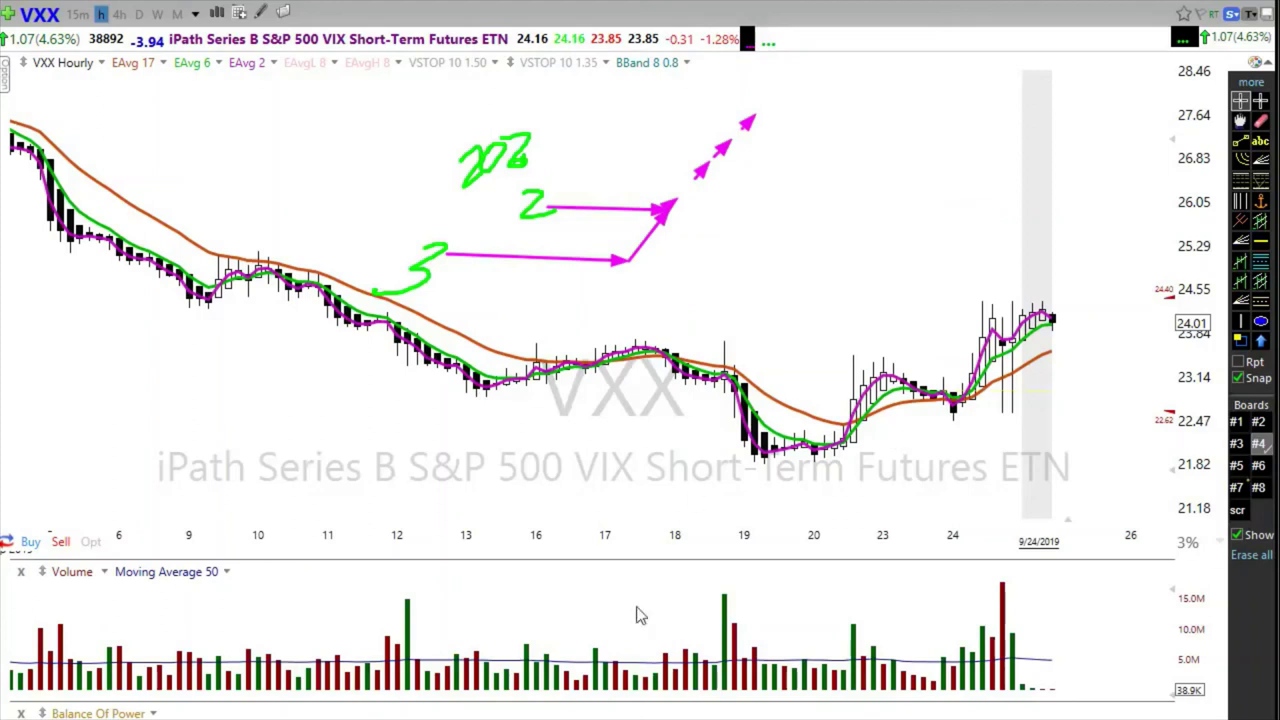
left_click_drag(678, 218, 665, 228)
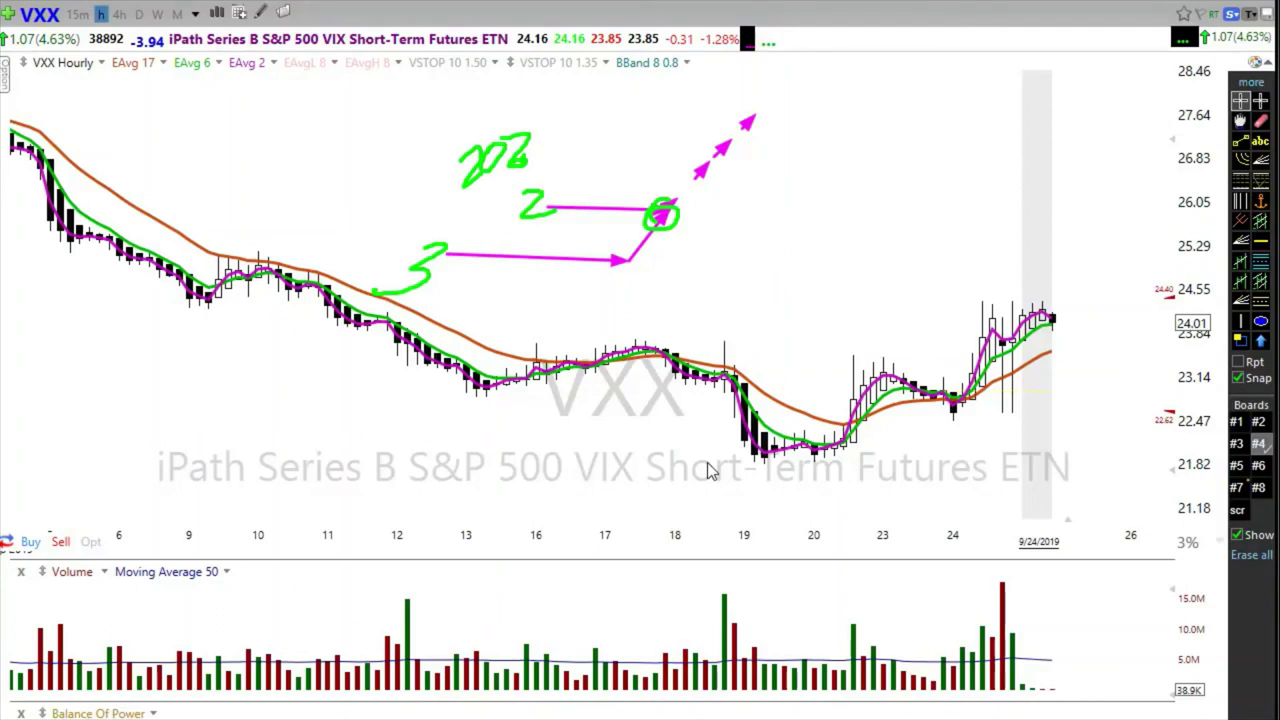
Step: Clear the arrow sketch and handwrite 25k, a smaller amount linked to it by a curved arrow, and an underlined 50 in green
key("Escape")
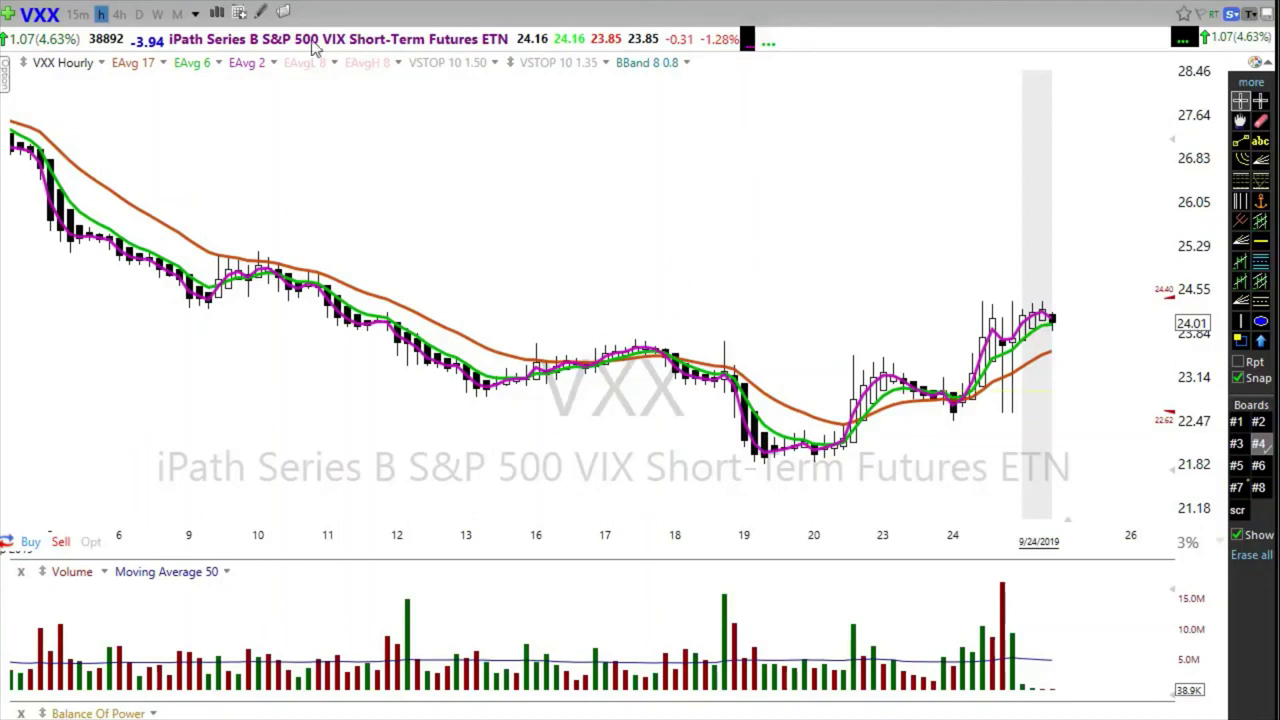
mouse_move(303, 146)
left_mouse_down()
mouse_move(335, 115)
mouse_move(360, 126)
mouse_move(352, 146)
mouse_move(404, 146)
left_mouse_up()
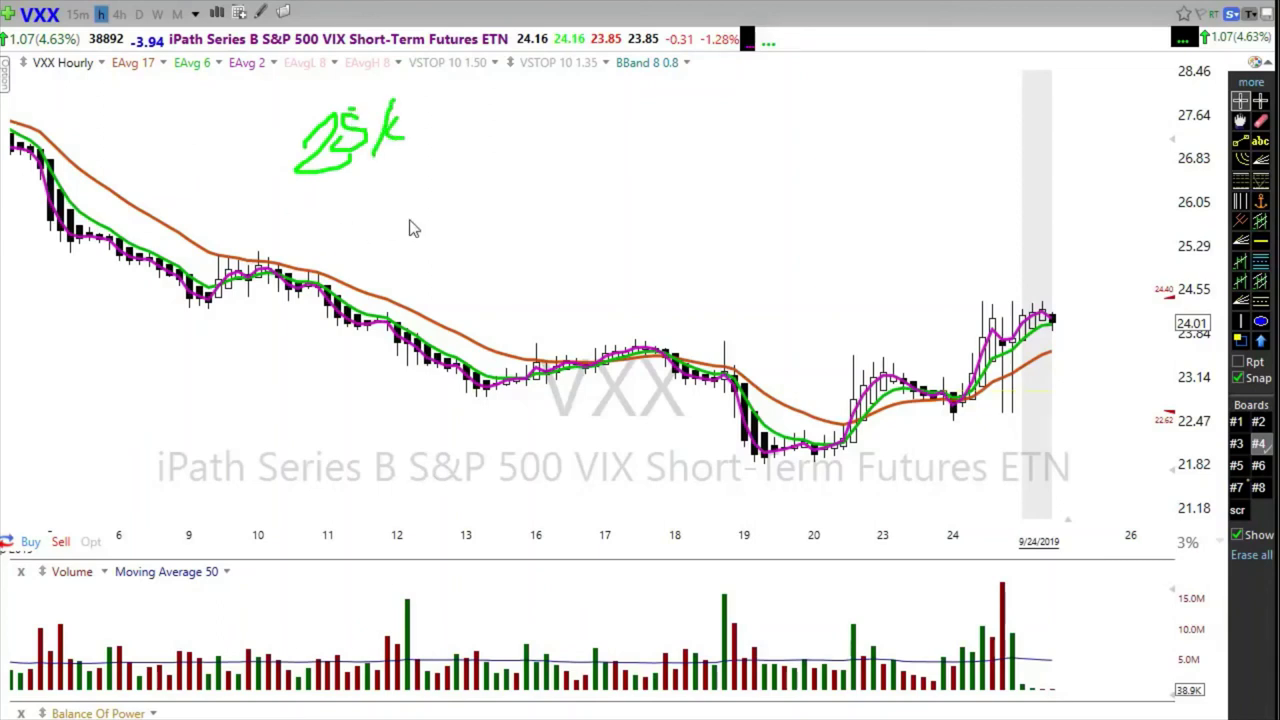
mouse_move(408, 203)
left_mouse_down()
mouse_move(391, 258)
mouse_move(410, 213)
mouse_move(408, 243)
mouse_move(466, 200)
left_mouse_up()
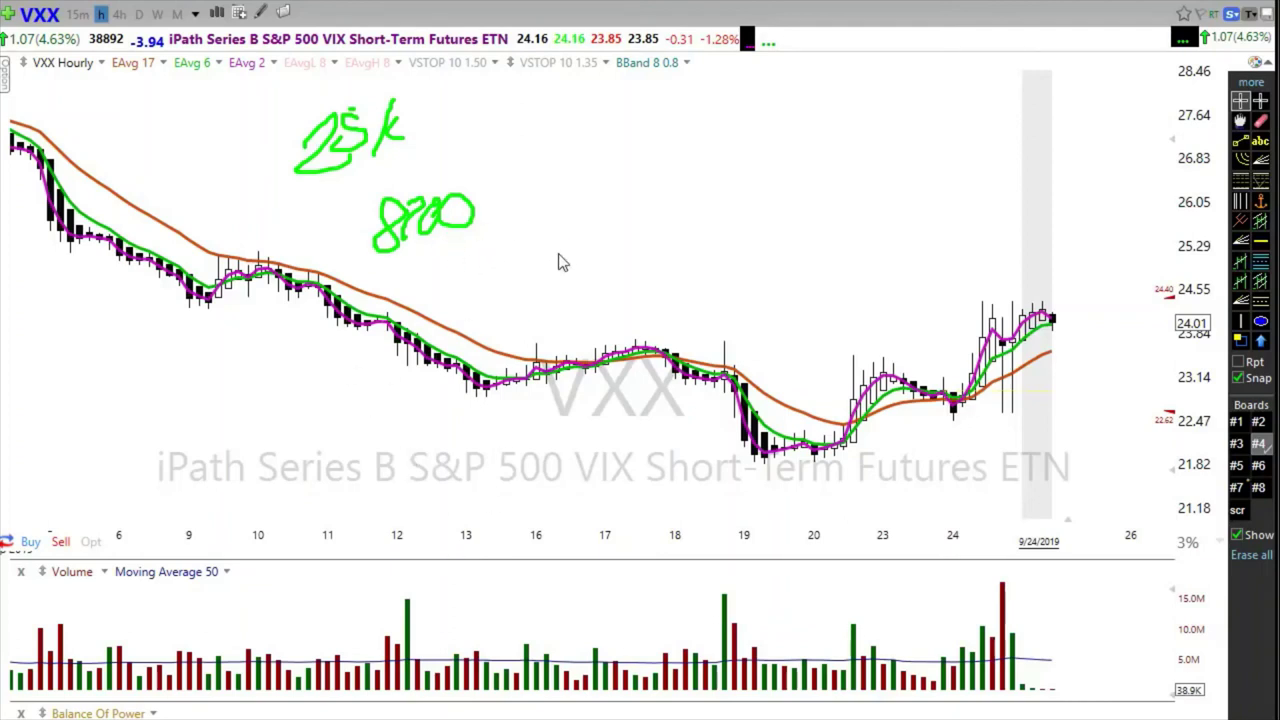
mouse_move(558, 250)
left_mouse_down()
mouse_move(545, 287)
mouse_move(577, 247)
mouse_move(588, 256)
left_mouse_up()
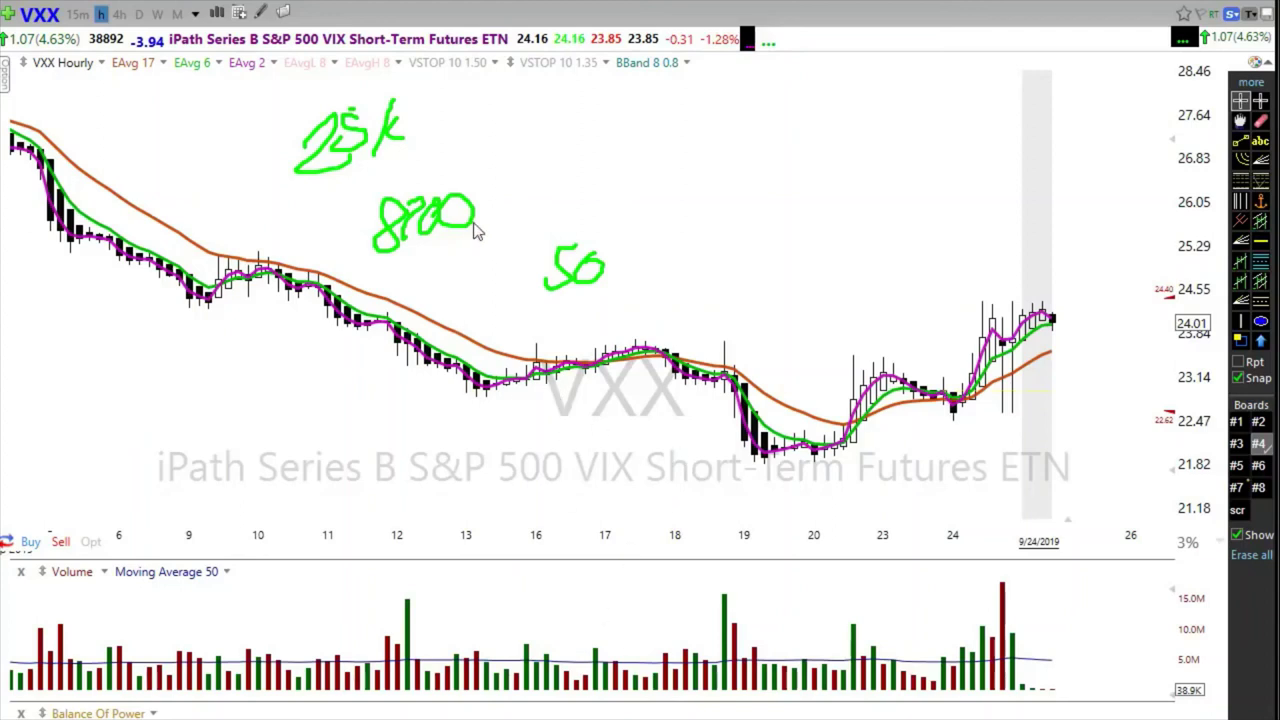
mouse_move(489, 211)
left_mouse_down()
mouse_move(515, 203)
mouse_move(424, 126)
mouse_move(458, 148)
left_mouse_up()
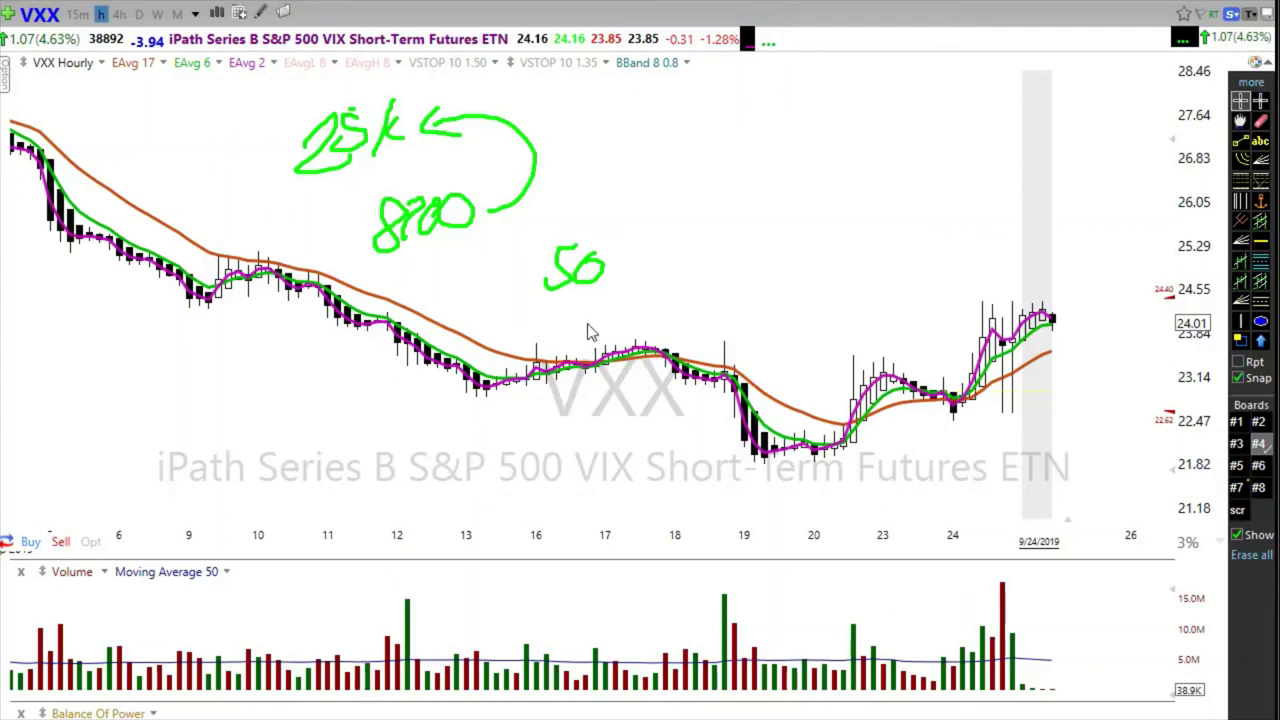
left_click_drag(547, 297, 595, 294)
Step: Mark VXX's 10–13 September decline with magenta arrows and green level and trend strokes, and erase all the drawings
left_click_drag(278, 291, 370, 296)
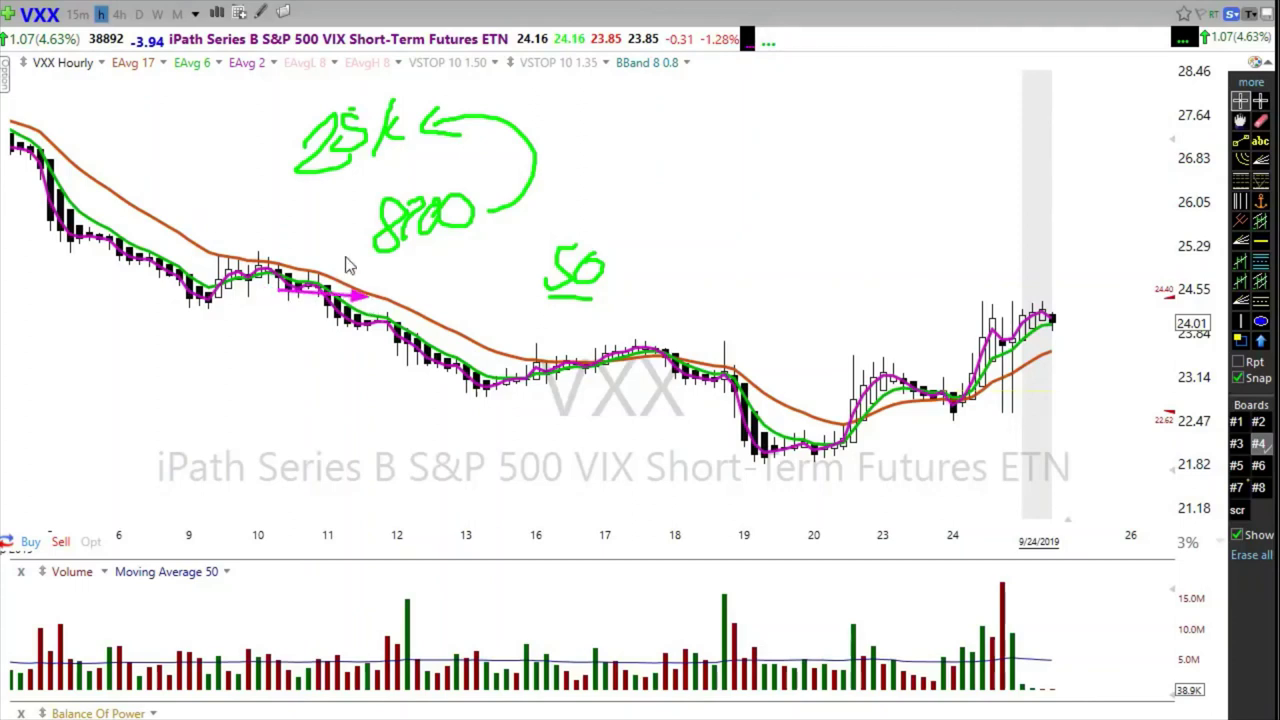
left_click_drag(348, 251, 331, 280)
mouse_move(311, 326)
left_mouse_down()
mouse_move(318, 340)
mouse_move(332, 328)
mouse_move(327, 342)
mouse_move(408, 328)
left_mouse_up()
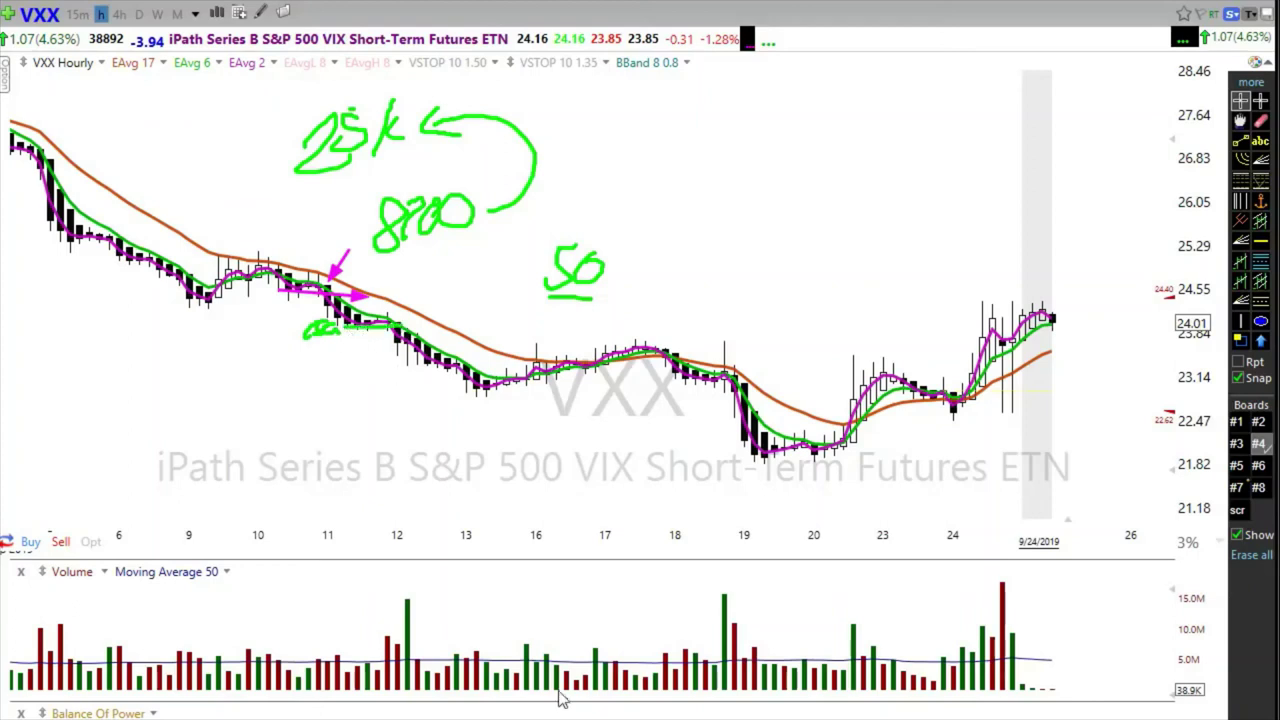
left_click_drag(391, 288, 389, 306)
left_click_drag(380, 356, 415, 355)
left_click_drag(423, 358, 489, 404)
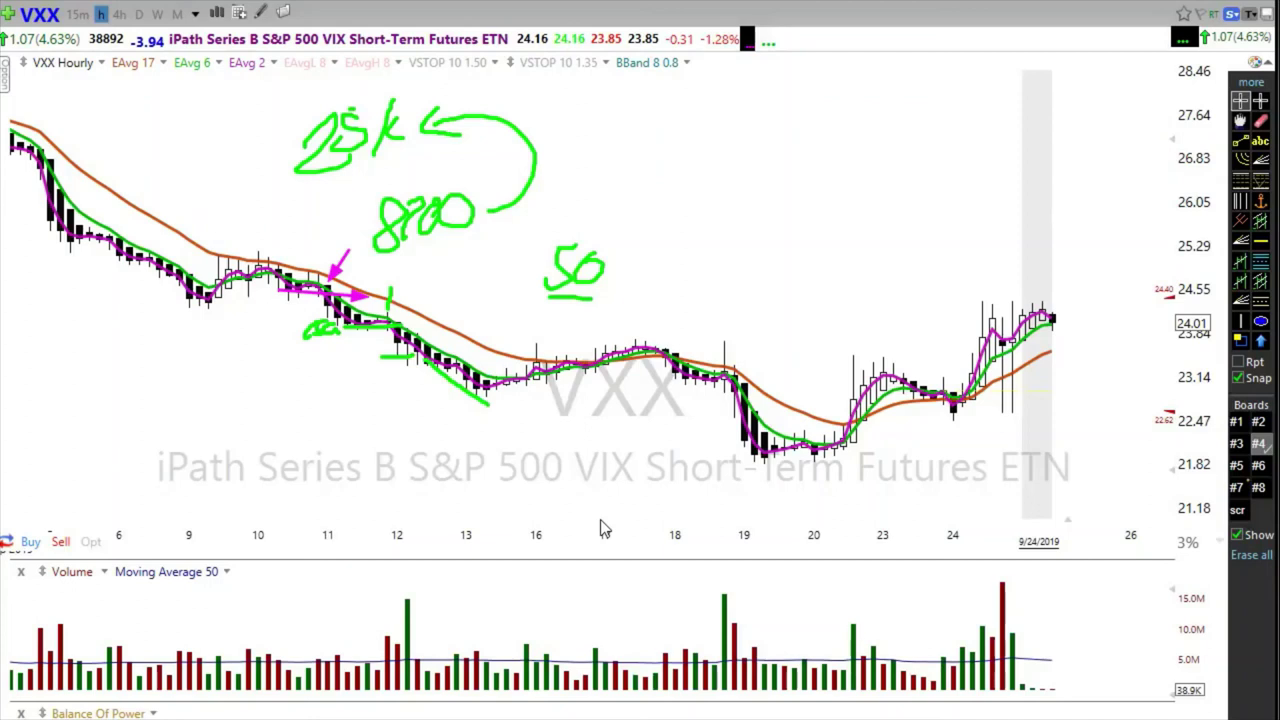
key("e")
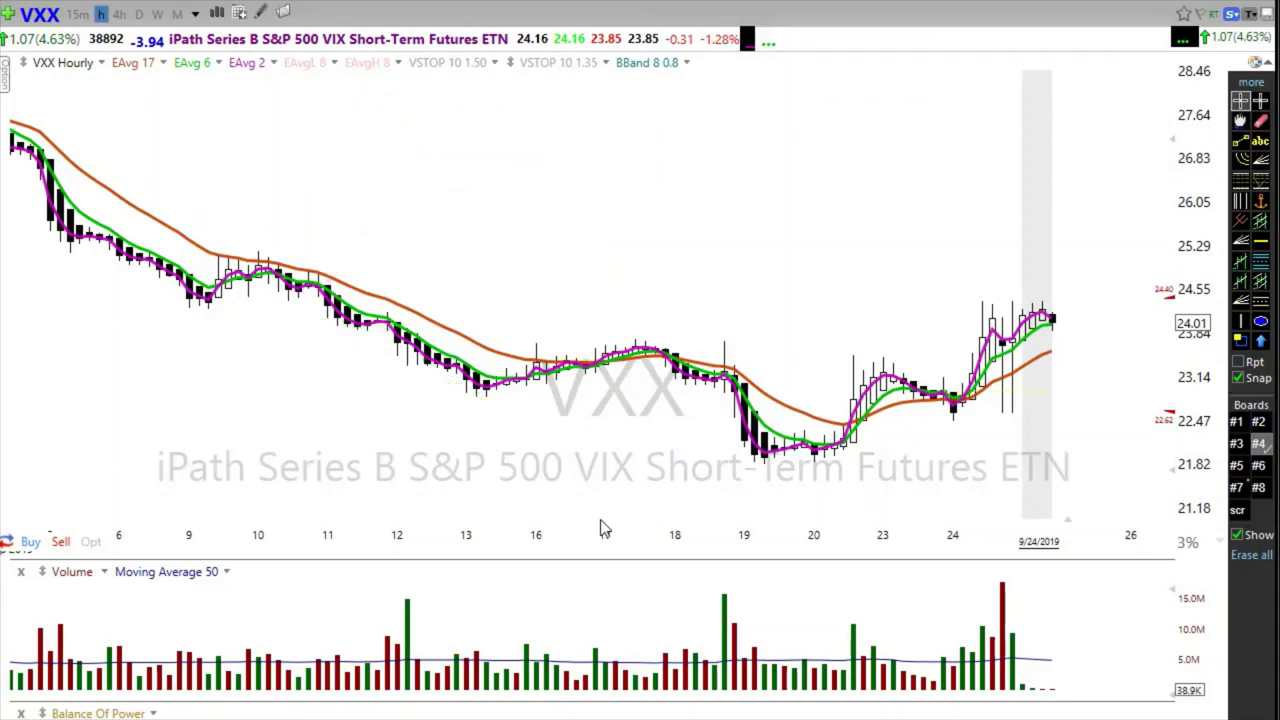